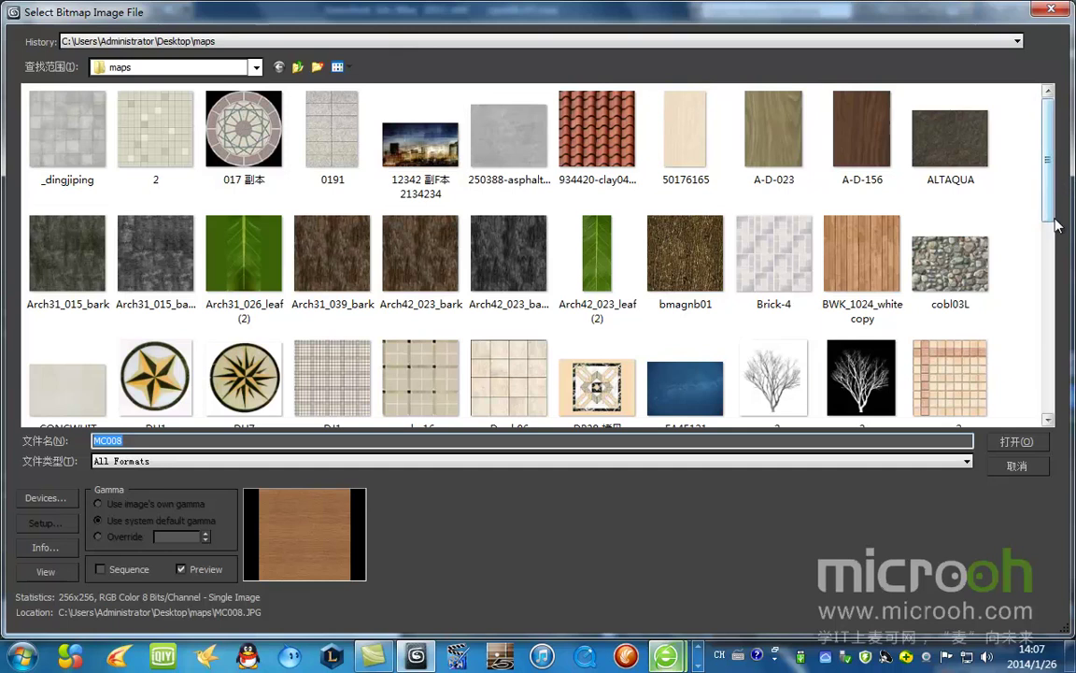
Step: Load the BWK_1024_white copy wood texture as the diffuse bitmap of the 花架ggg material and return to the material's basic parameters
{"action": "left_click_drag", "start_coordinate": [1053, 208], "coordinate": [1061, 149]}
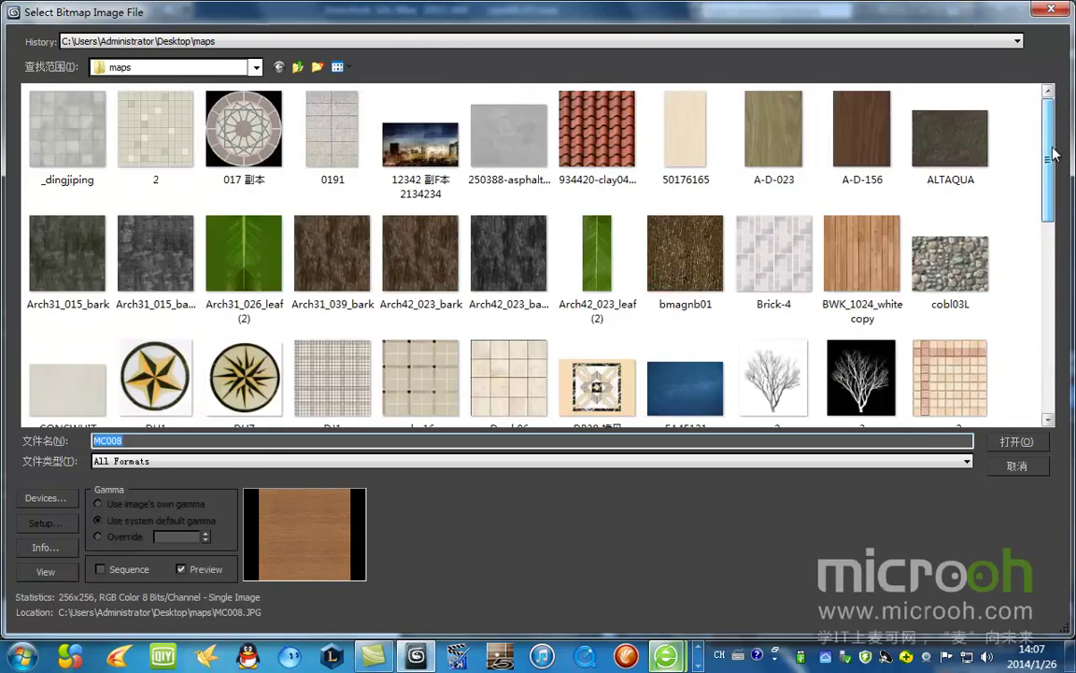
{"action": "double_click", "coordinate": [869, 250]}
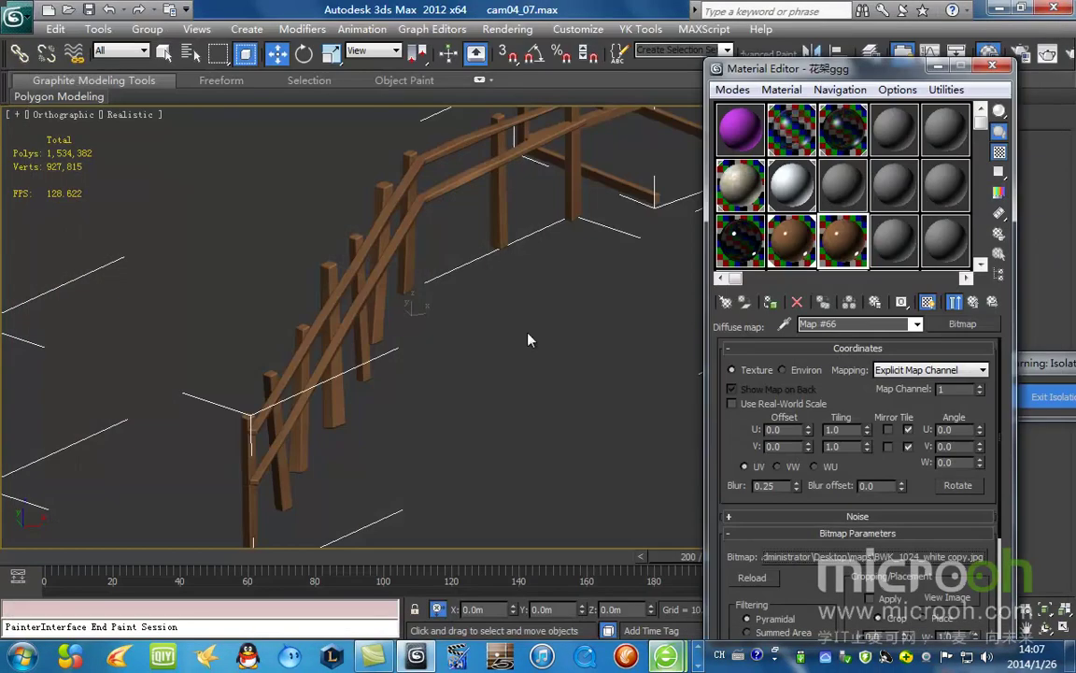
{"action": "scroll", "coordinate": [355, 330], "scroll_direction": "up", "scroll_amount": 8}
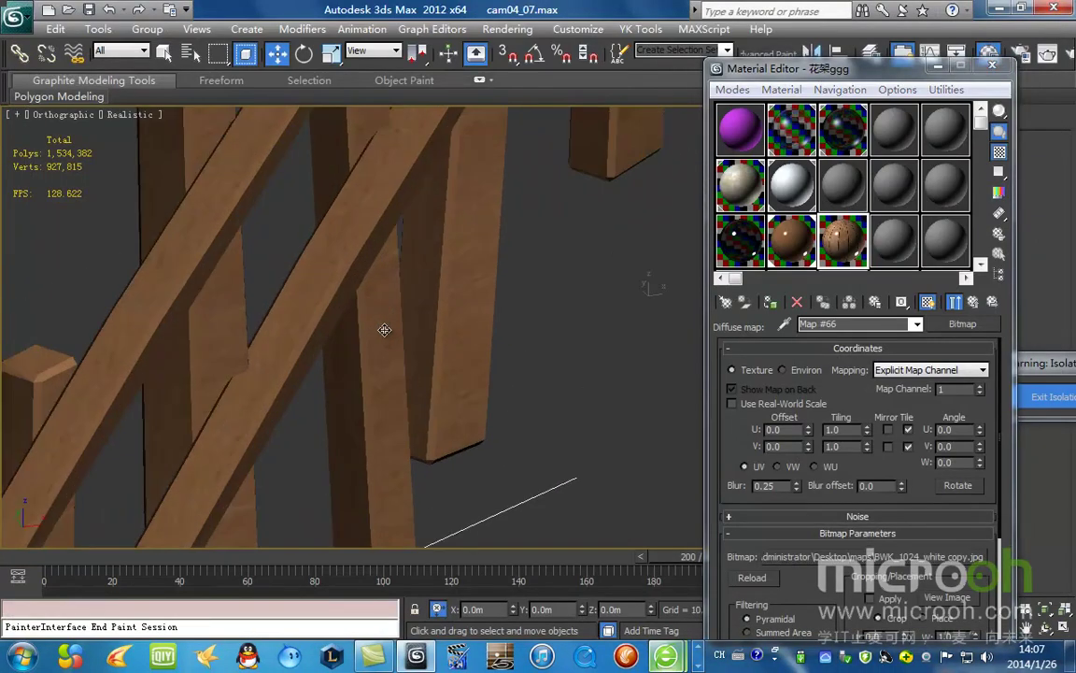
{"action": "left_click", "coordinate": [974, 303]}
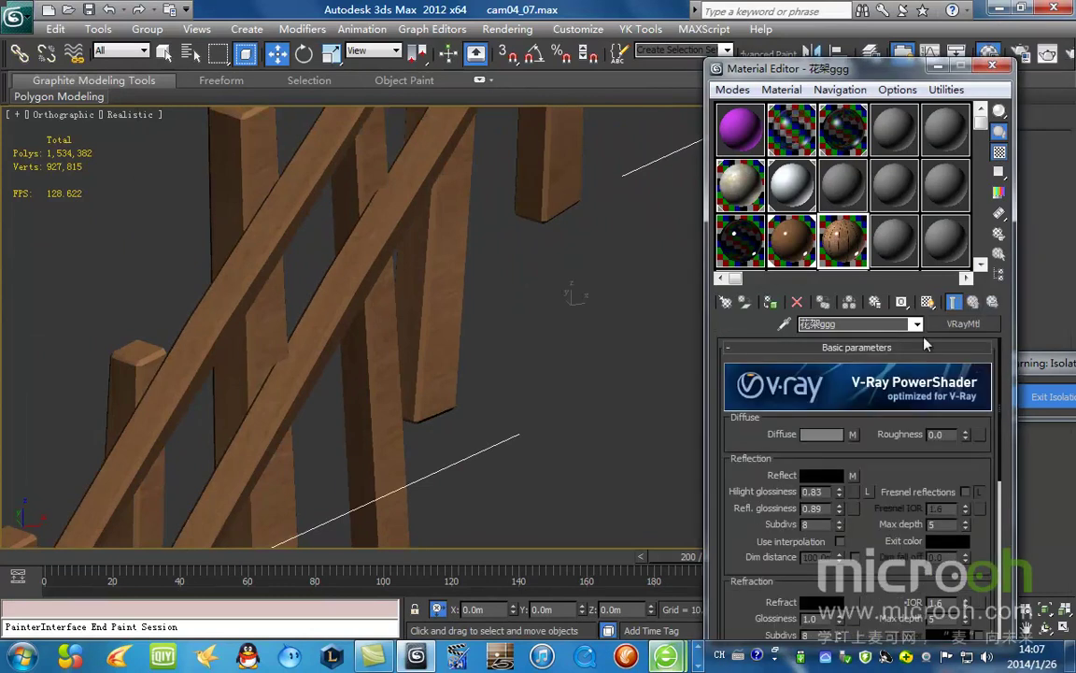
Step: Render the isolated wooden fence at frame 200 through Camera04 using the current production settings
{"action": "left_click", "coordinate": [939, 67]}
{"action": "key", "text": "c"}
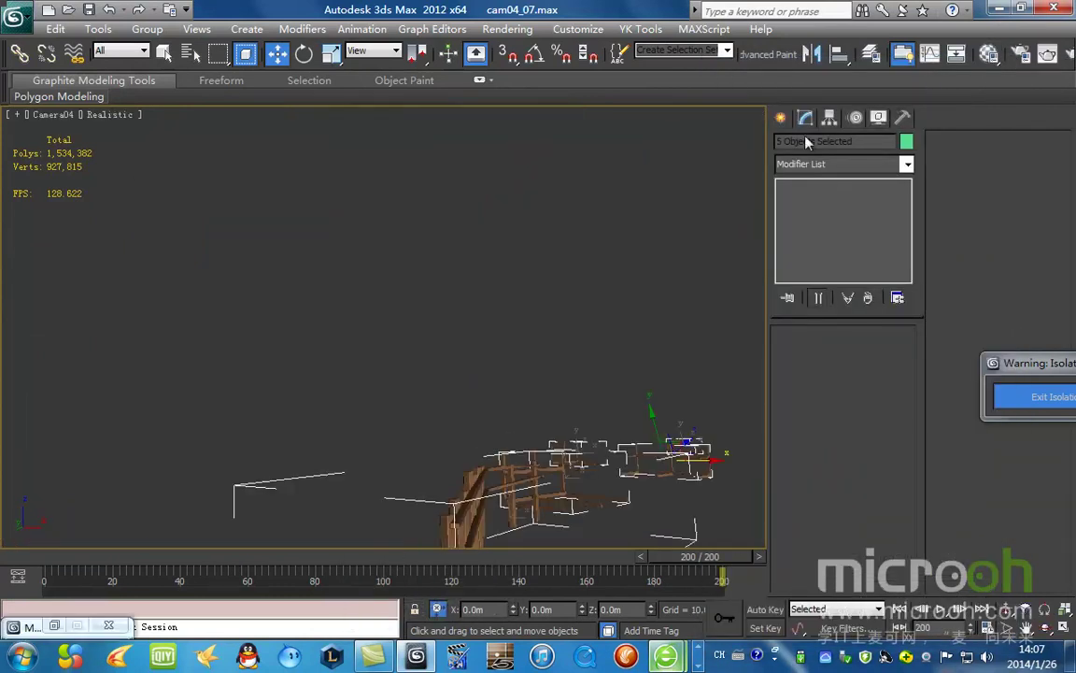
{"action": "left_click", "coordinate": [507, 29]}
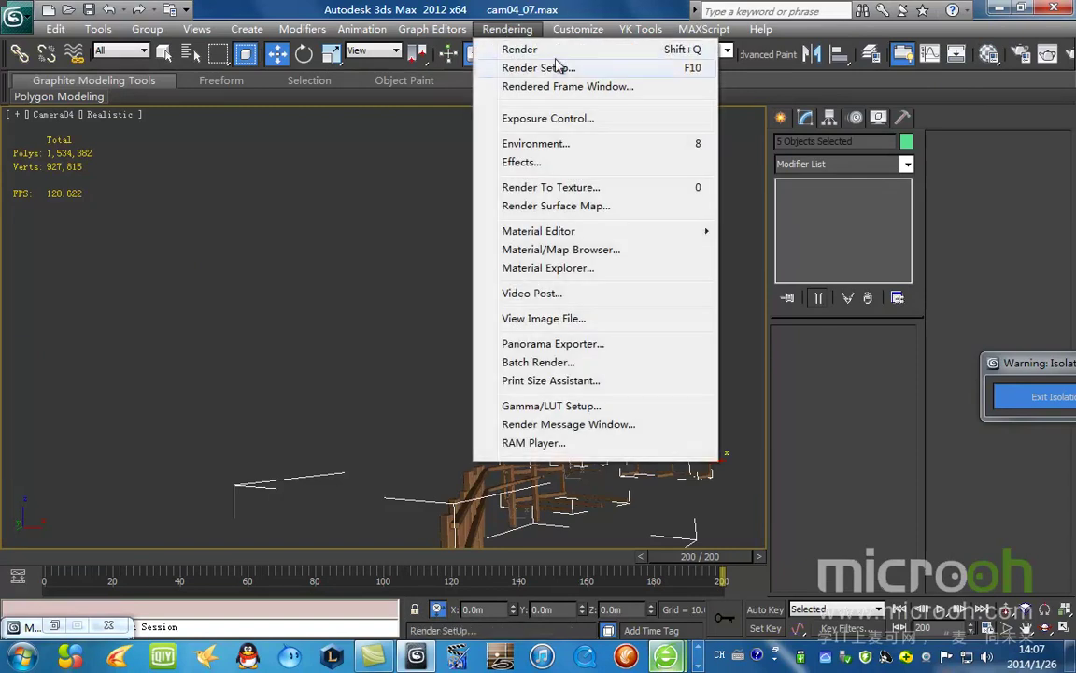
{"action": "left_click", "coordinate": [583, 68]}
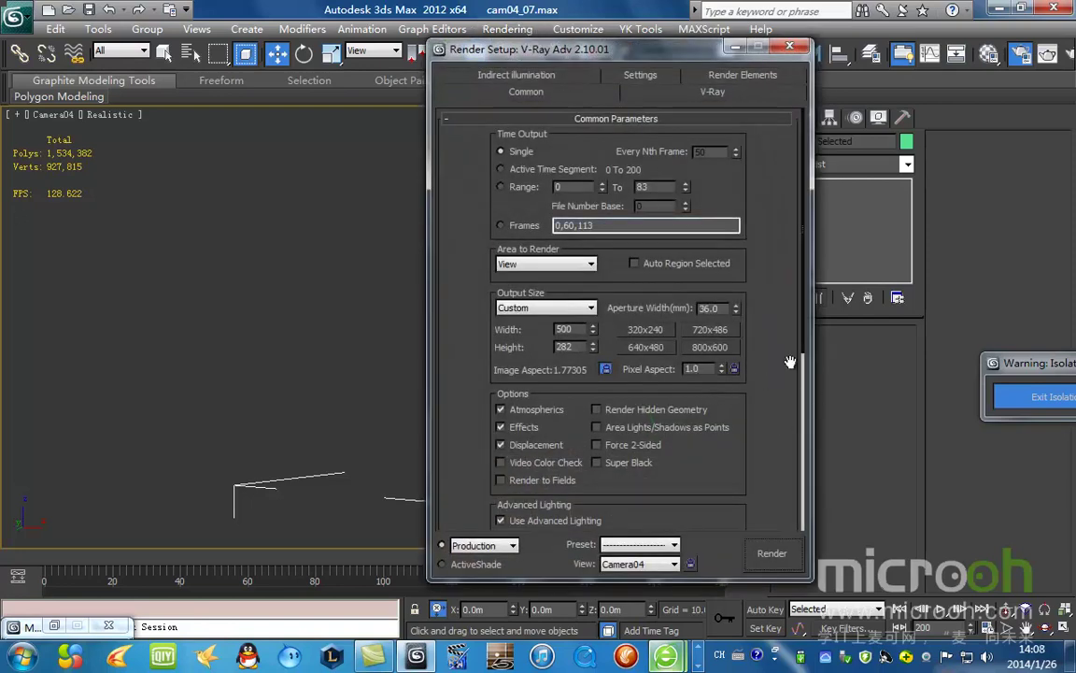
{"action": "left_click_drag", "start_coordinate": [803, 346], "coordinate": [801, 514]}
{"action": "left_click", "coordinate": [775, 567]}
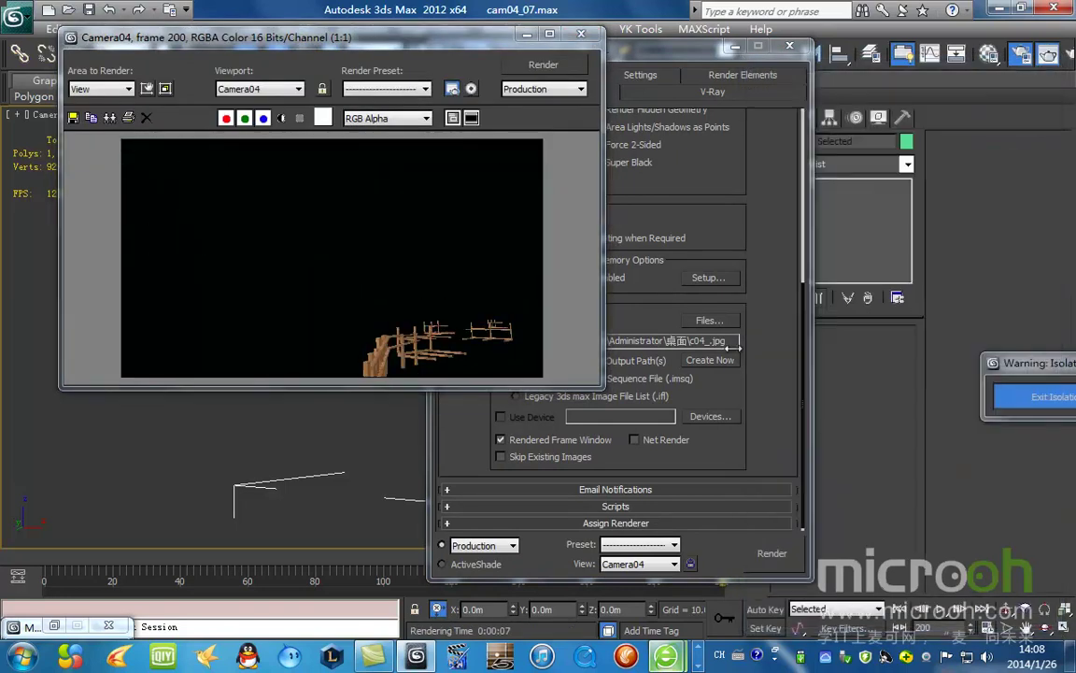
{"action": "left_click_drag", "start_coordinate": [447, 46], "coordinate": [266, 47]}
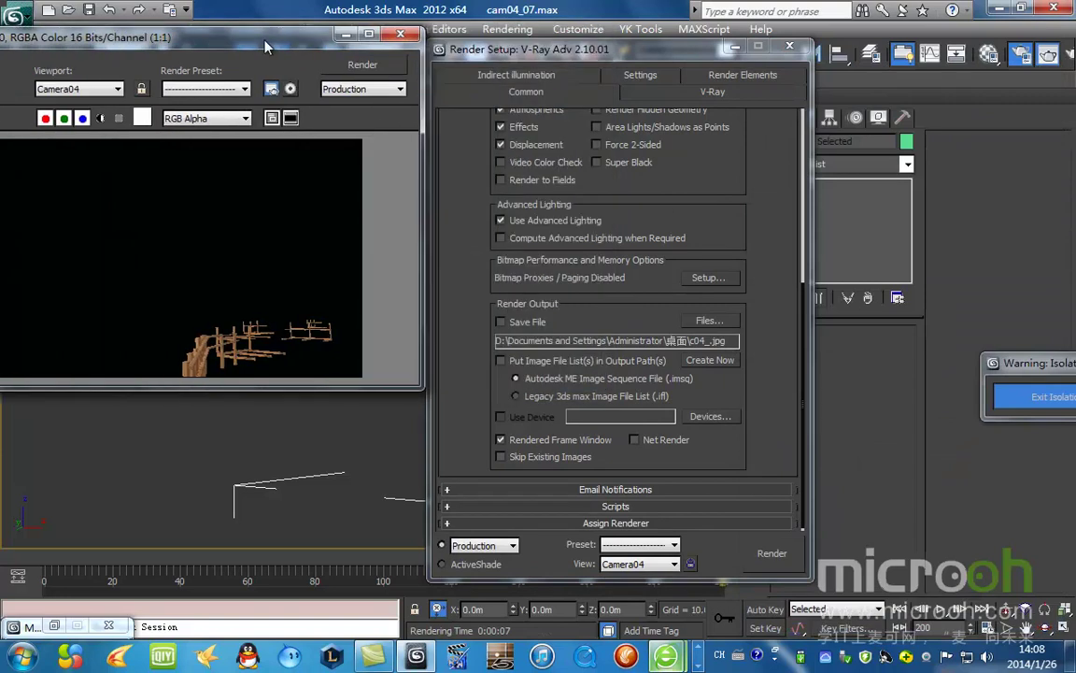
{"action": "left_click", "coordinate": [789, 46]}
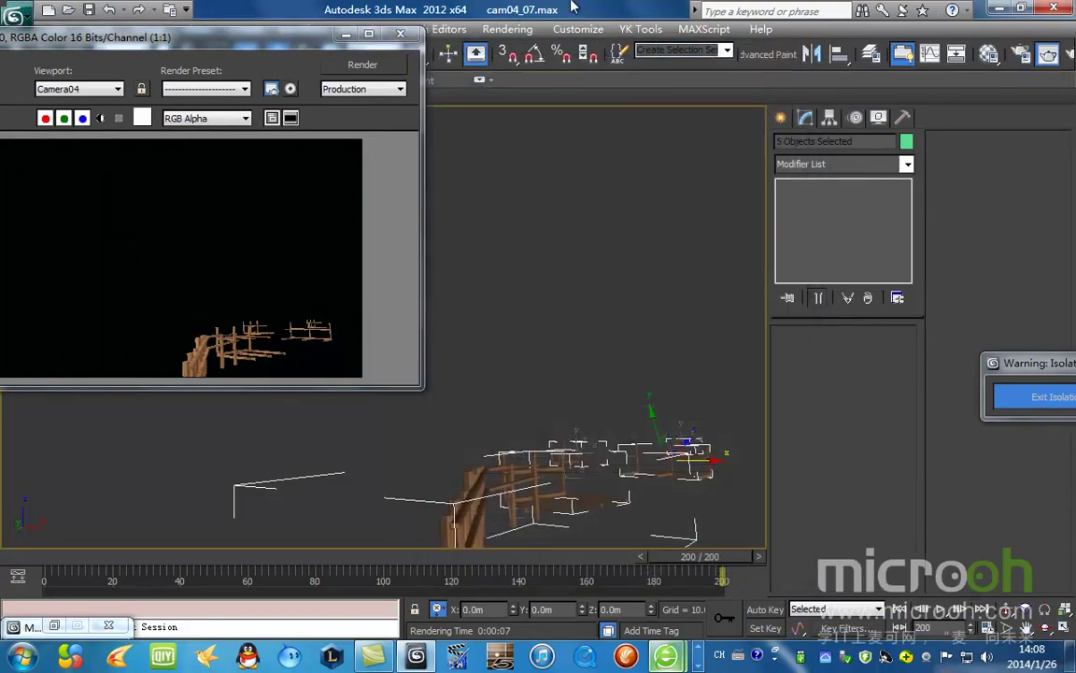
Step: Enable the color map in the diffuse bitmap's output, lower the whole curve to darken the wood, and re-render Camera04
{"action": "key", "text": "m"}
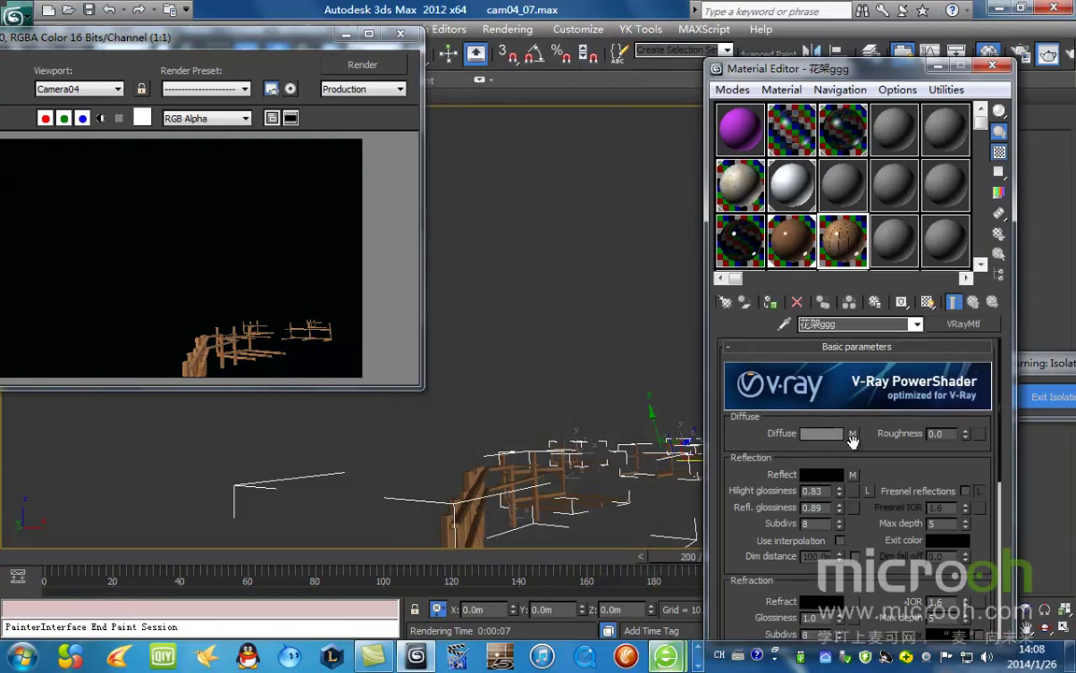
{"action": "left_click", "coordinate": [854, 436]}
{"action": "scroll", "coordinate": [1000, 455], "scroll_direction": "down", "scroll_amount": 5}
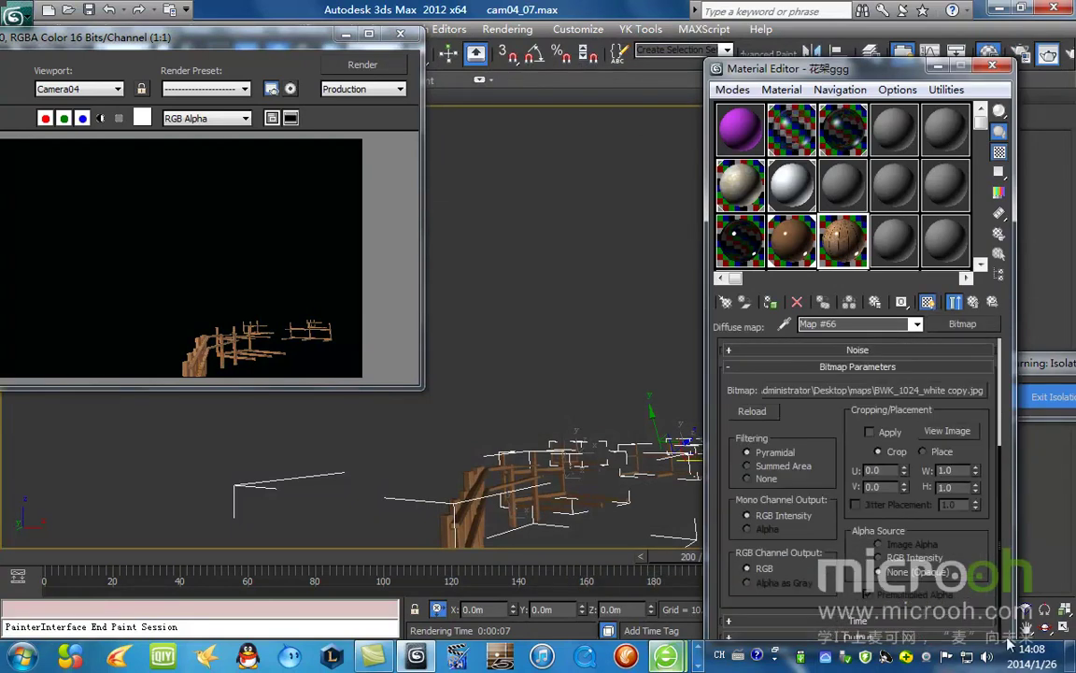
{"action": "scroll", "coordinate": [899, 612], "scroll_direction": "down", "scroll_amount": 10}
{"action": "left_click", "coordinate": [738, 426]}
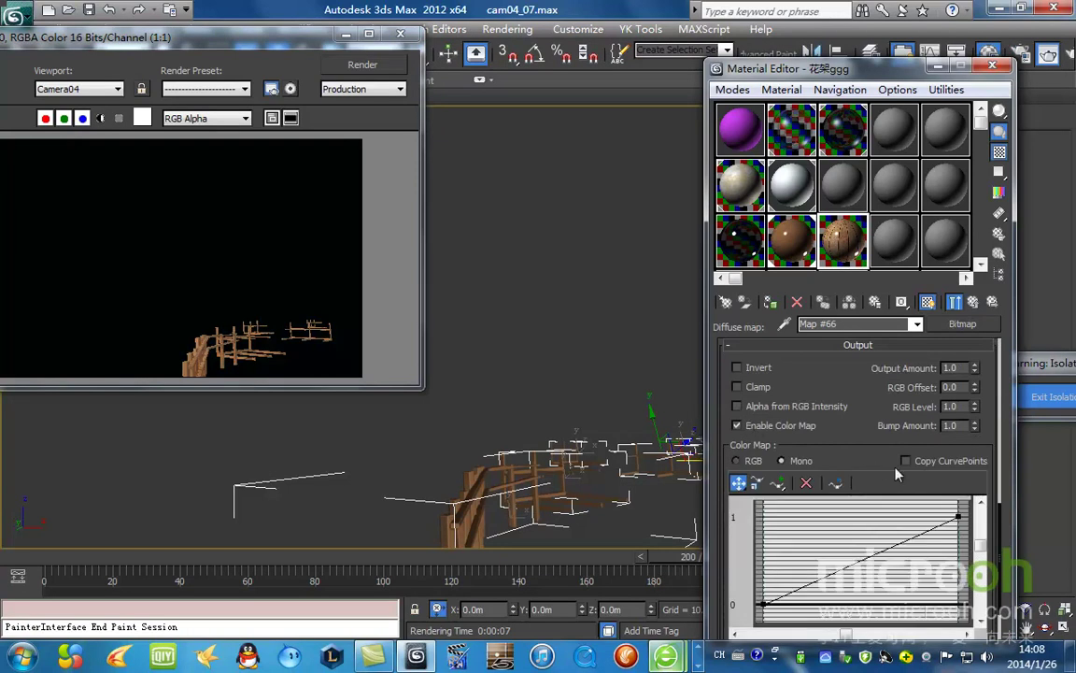
{"action": "left_click_drag", "start_coordinate": [966, 507], "coordinate": [709, 644]}
{"action": "left_click_drag", "start_coordinate": [960, 516], "coordinate": [953, 558]}
{"action": "left_click", "coordinate": [339, 63]}
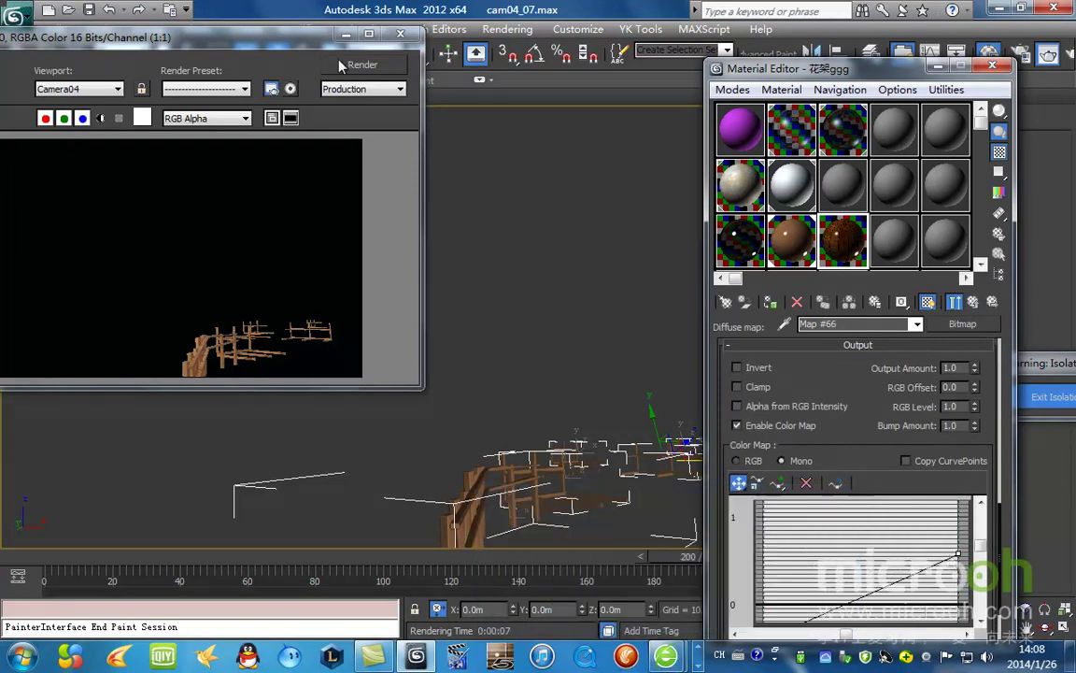
{"action": "left_click_drag", "start_coordinate": [295, 38], "coordinate": [426, 66]}
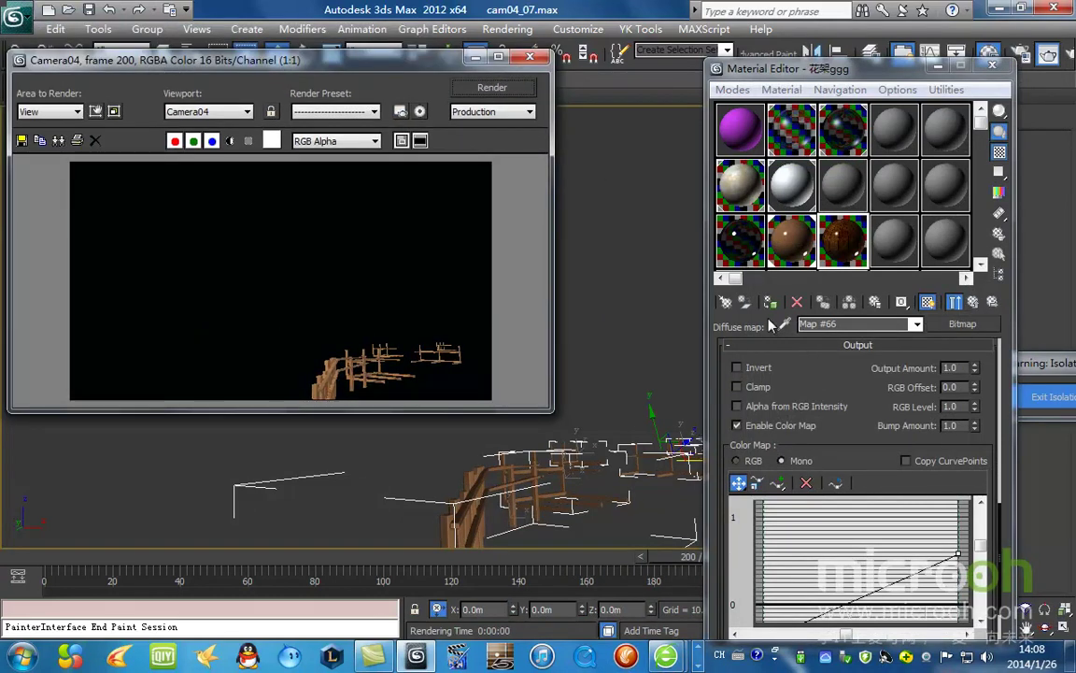
{"action": "left_click", "coordinate": [492, 89]}
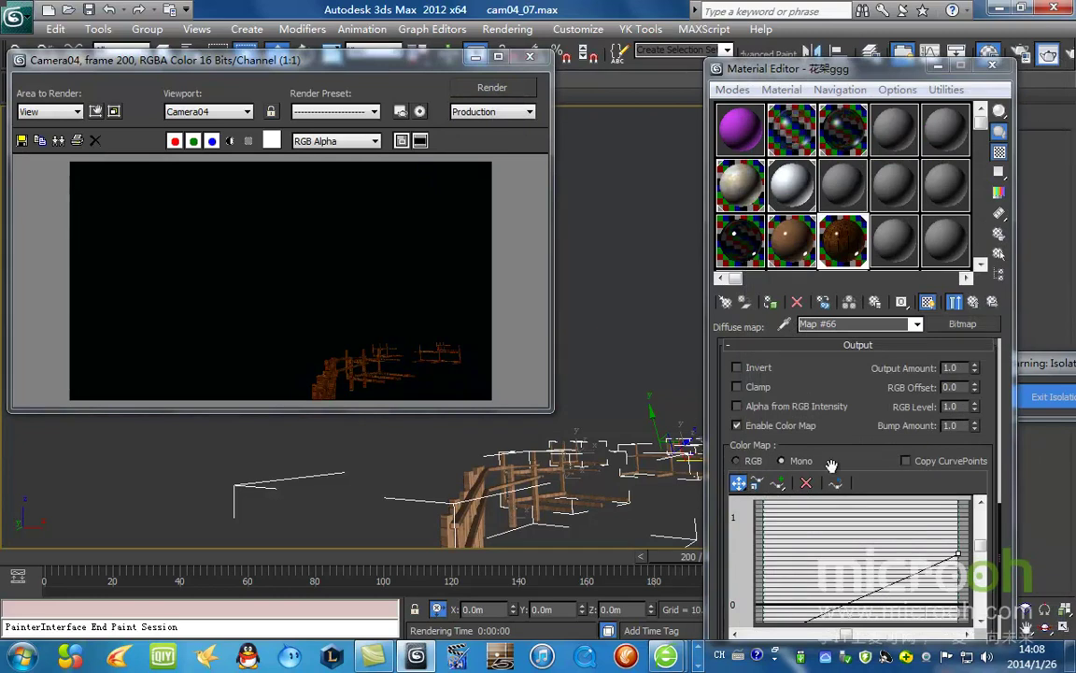
Step: Try lowering the diffuse map's color curve slightly further and render the fence again
{"action": "left_click_drag", "start_coordinate": [959, 554], "coordinate": [959, 562]}
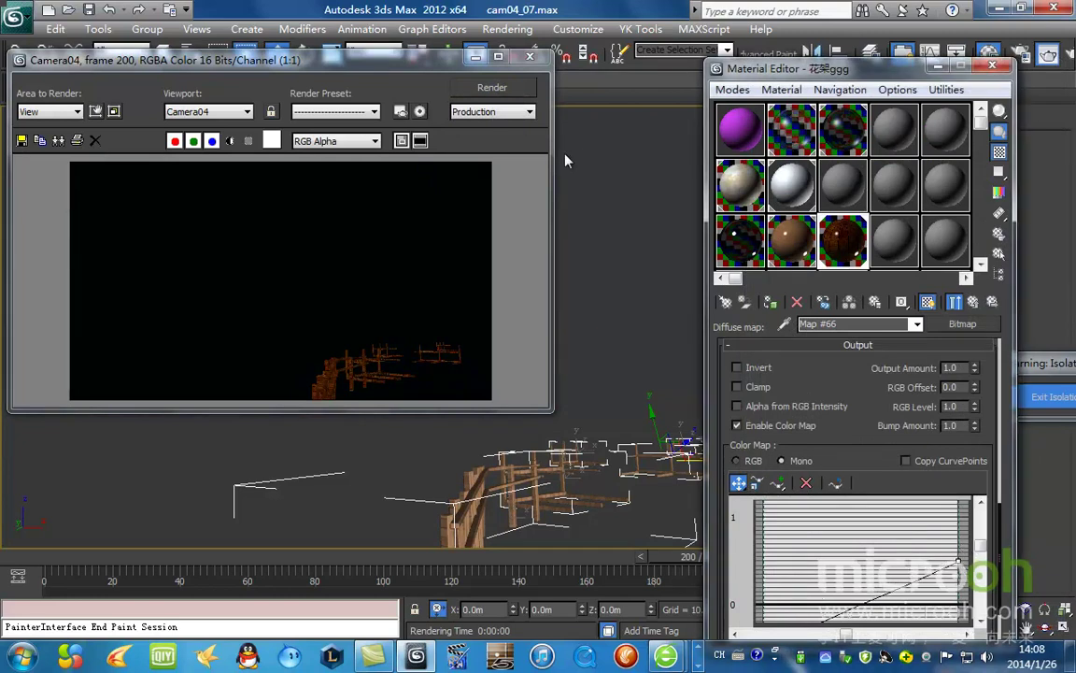
{"action": "left_click", "coordinate": [500, 94]}
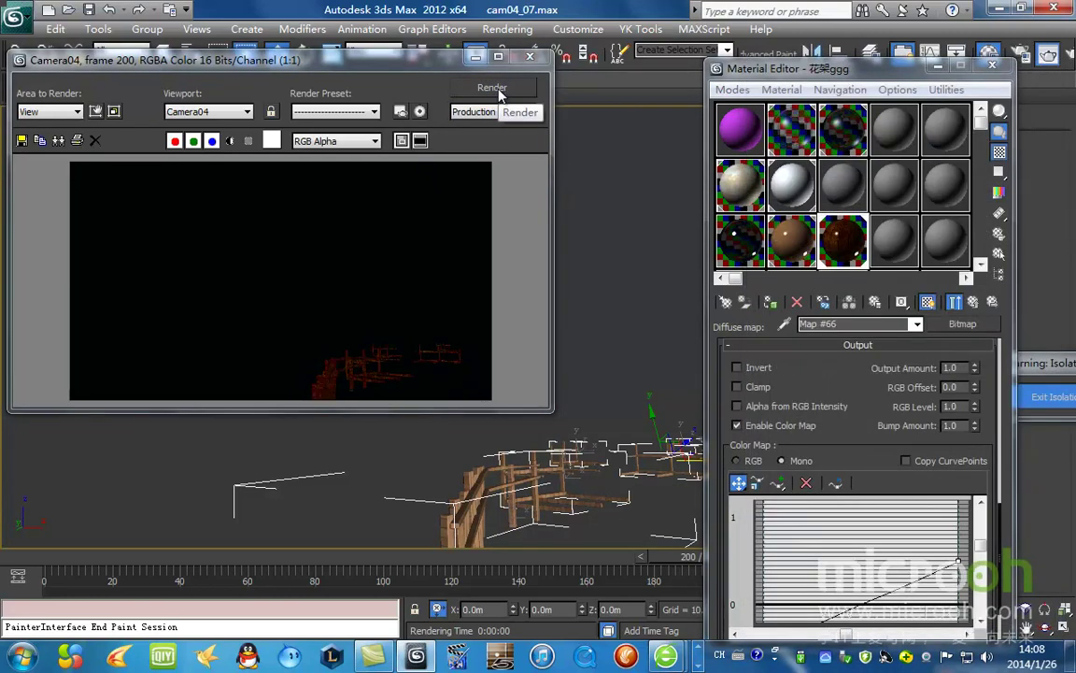
{"action": "left_click", "coordinate": [476, 57]}
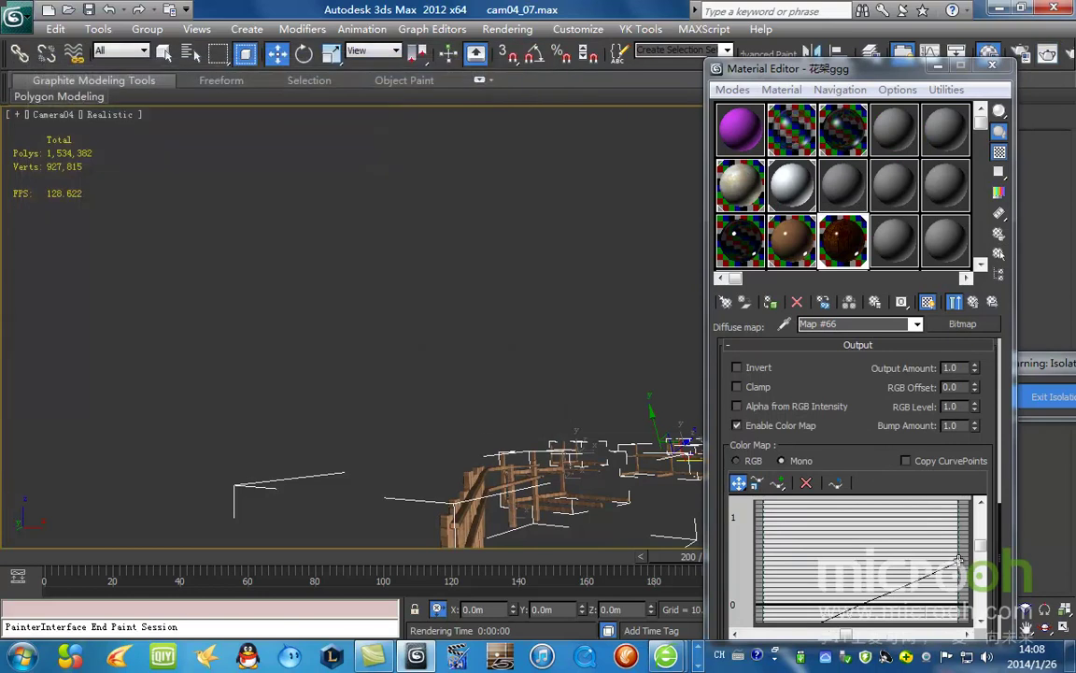
Step: Raise the diffuse map's color curve to lighten the wood moderately and check it with a new Camera04 render
{"action": "left_click_drag", "start_coordinate": [957, 557], "coordinate": [958, 541]}
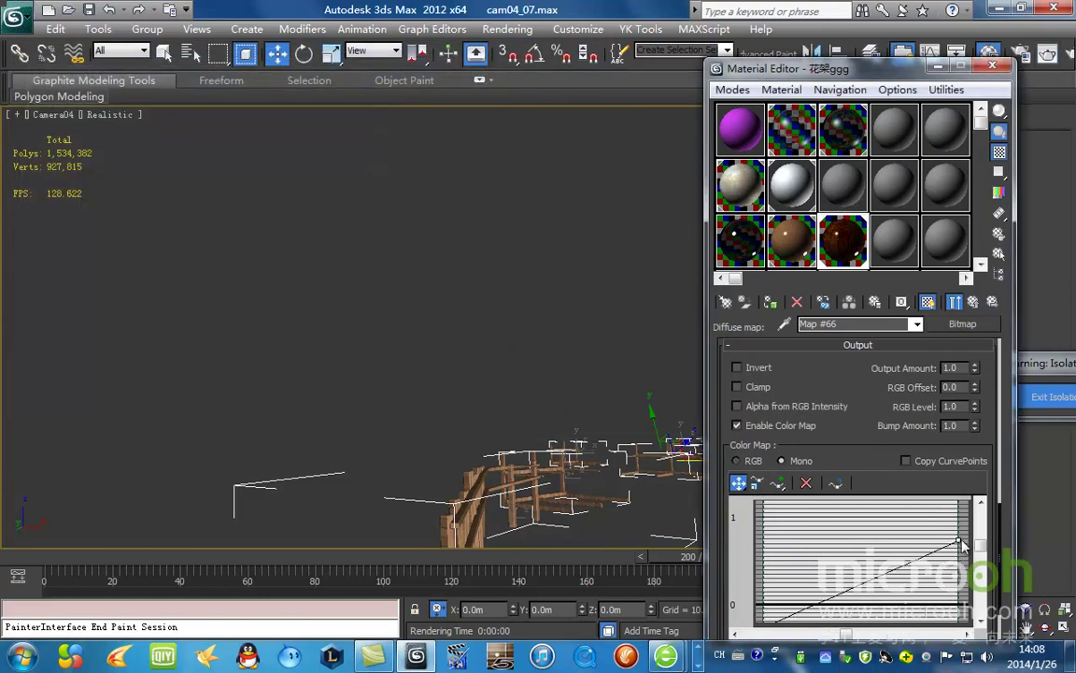
{"action": "left_click", "coordinate": [1046, 54]}
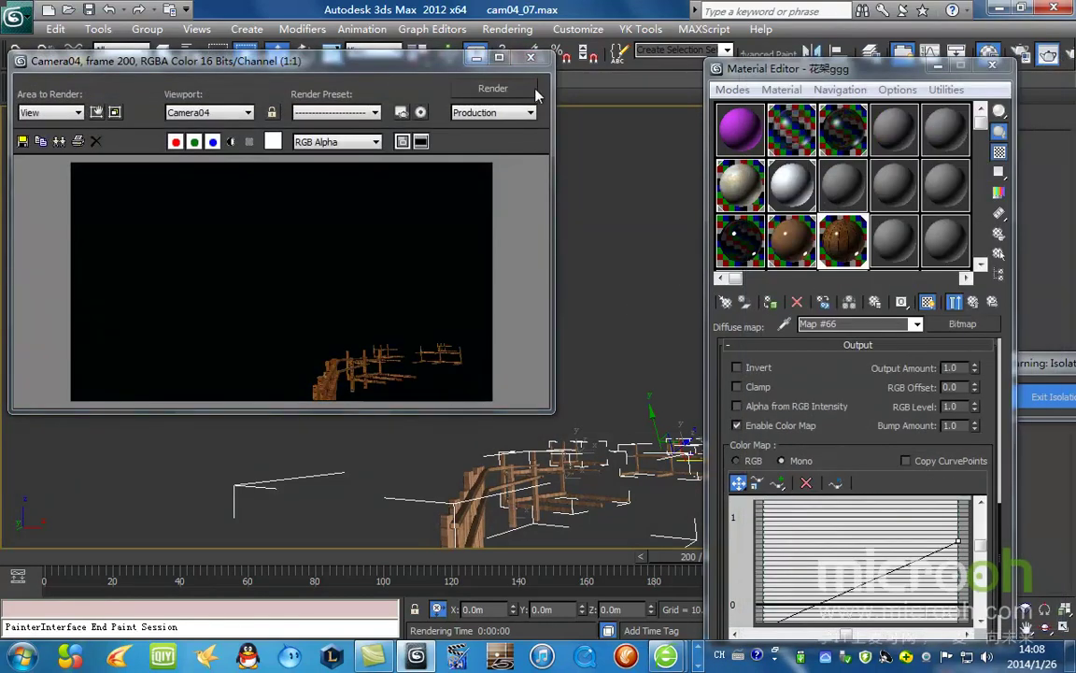
{"action": "left_click", "coordinate": [531, 58]}
Step: Exit isolation to show the full scene and return to the 花架ggg material's basic parameters
{"action": "left_click", "coordinate": [1057, 399]}
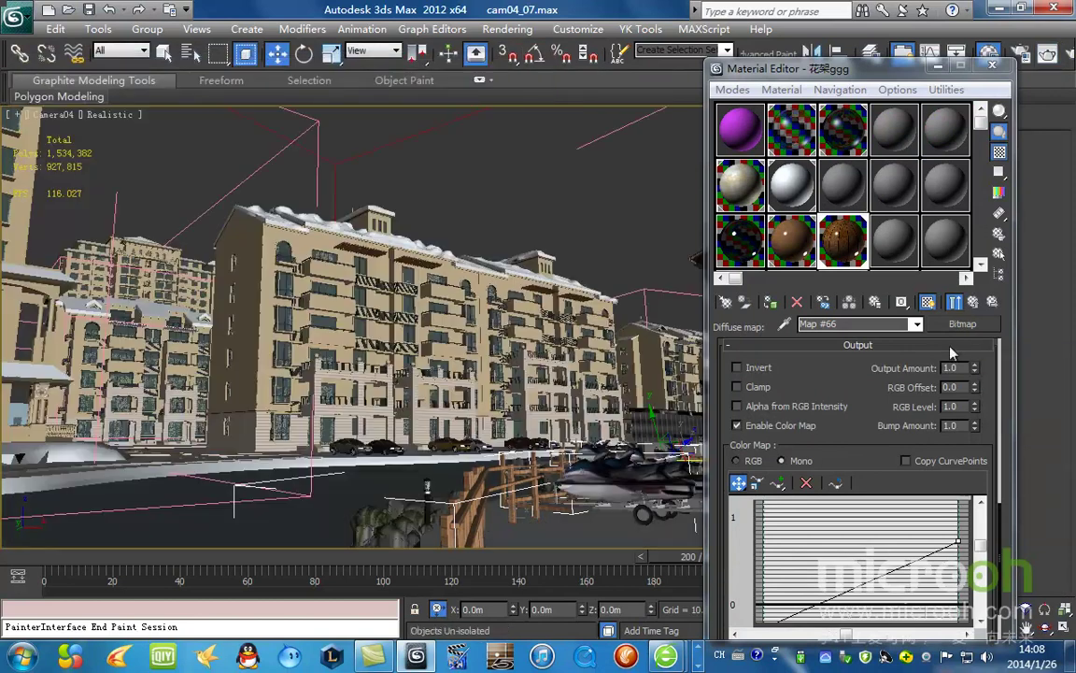
{"action": "left_click", "coordinate": [973, 302]}
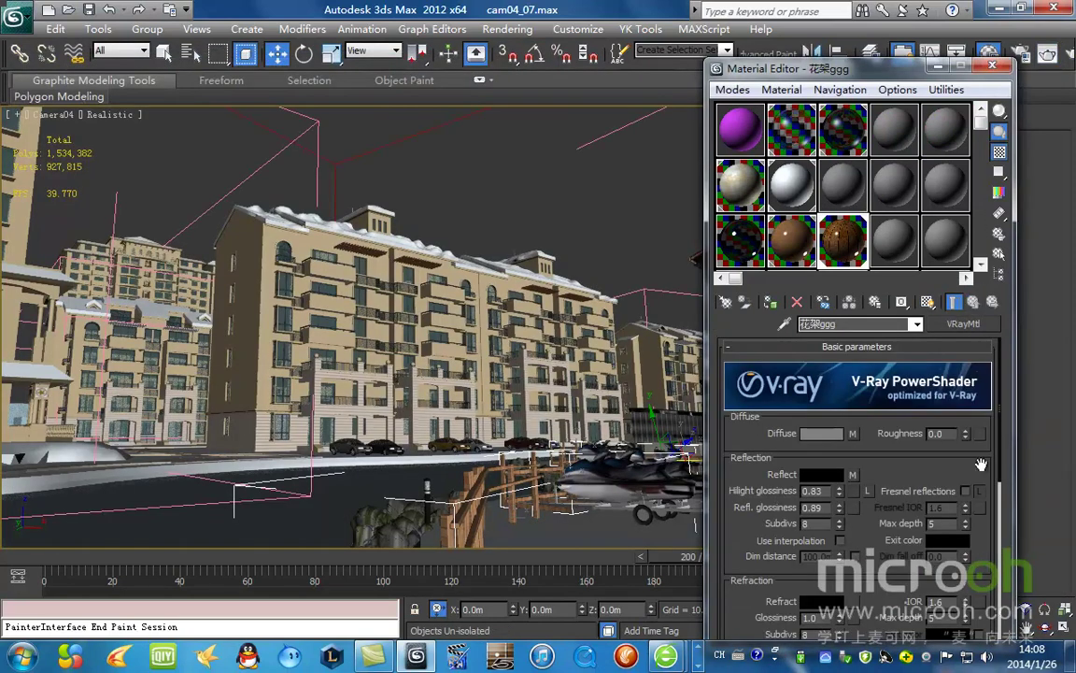
{"action": "left_click_drag", "start_coordinate": [1000, 450], "coordinate": [1018, 396]}
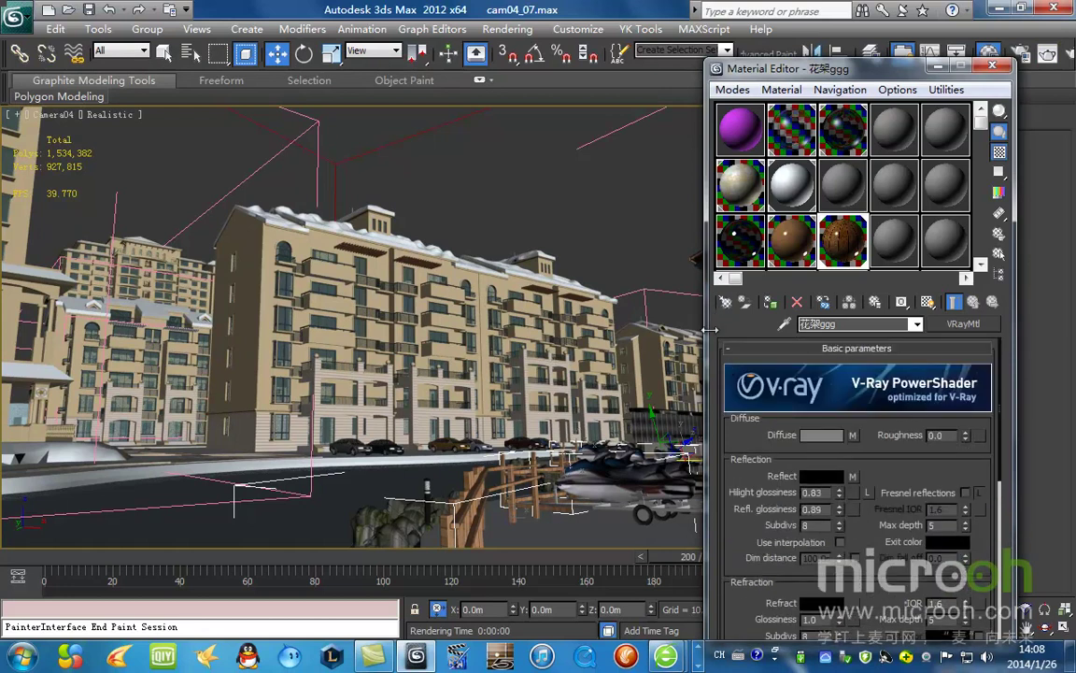
Step: Isolate the five selected fence objects again and frame them in the top view
{"action": "key", "text": "alt+q"}
{"action": "left_click", "coordinate": [938, 68]}
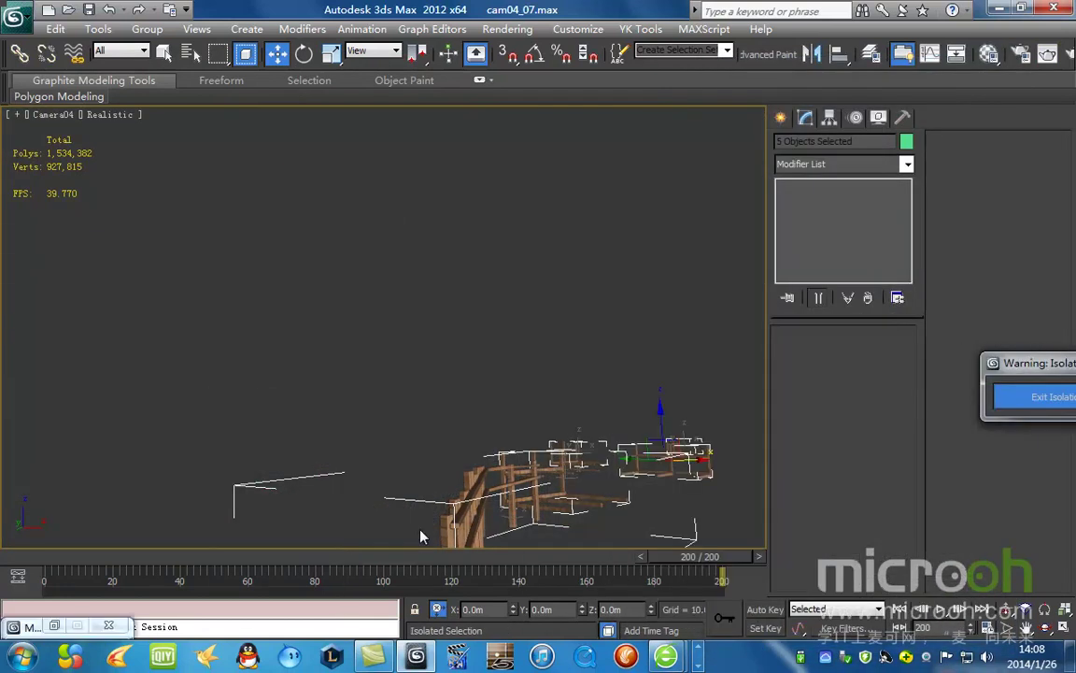
{"action": "key", "text": "t"}
{"action": "key", "text": "z"}
Step: Select only the curved fence section and switch the viewport display to wireframe
{"action": "left_click", "coordinate": [362, 402]}
{"action": "scroll", "coordinate": [365, 400], "scroll_direction": "down", "scroll_amount": 5}
{"action": "middle_click_drag", "start_coordinate": [384, 406], "coordinate": [370, 317], "text": "alt"}
{"action": "scroll", "coordinate": [370, 317], "scroll_direction": "up", "scroll_amount": 6}
{"action": "mouse_move", "coordinate": [220, 411]}
{"action": "middle_mouse_down"}
{"action": "mouse_move", "coordinate": [385, 346]}
{"action": "mouse_move", "coordinate": [448, 352]}
{"action": "middle_mouse_up"}
{"action": "scroll", "coordinate": [435, 342], "scroll_direction": "up", "scroll_amount": 7}
{"action": "scroll", "coordinate": [219, 266], "scroll_direction": "up", "scroll_amount": 5}
{"action": "middle_click_drag", "start_coordinate": [234, 271], "coordinate": [517, 345]}
{"action": "left_click", "coordinate": [254, 226]}
{"action": "key", "text": "F3"}
{"action": "scroll", "coordinate": [363, 343], "scroll_direction": "down", "scroll_amount": 8}
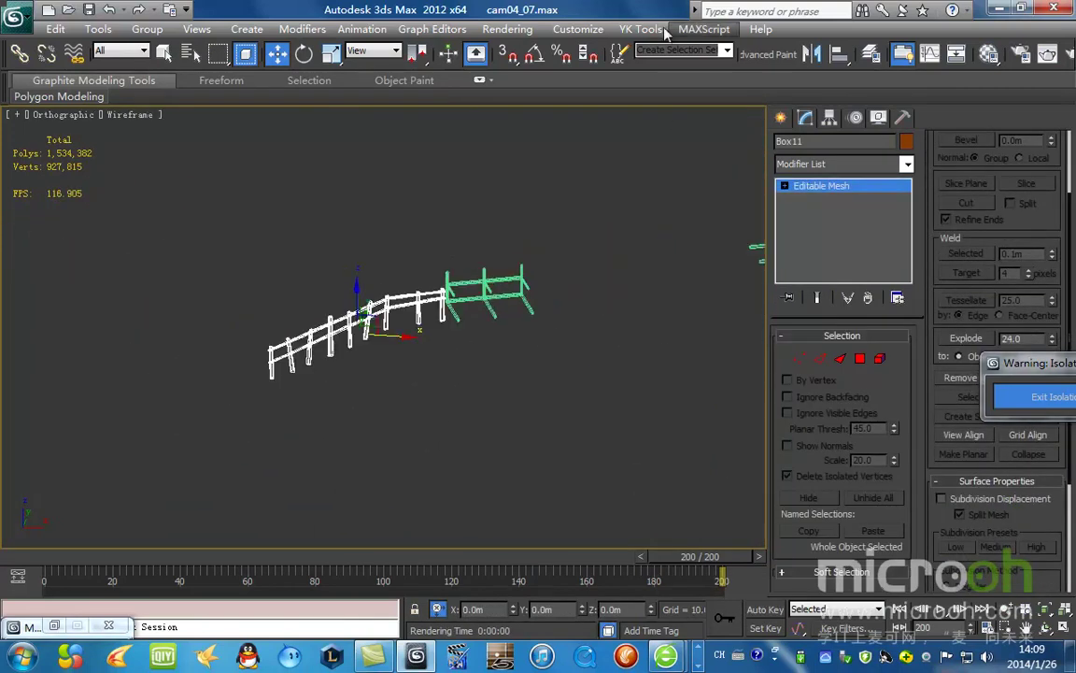
Step: Run the 表面生成雪 script and generate snow on the curved fence section with the generator's default values
{"action": "left_click", "coordinate": [704, 29]}
{"action": "left_click", "coordinate": [708, 70]}
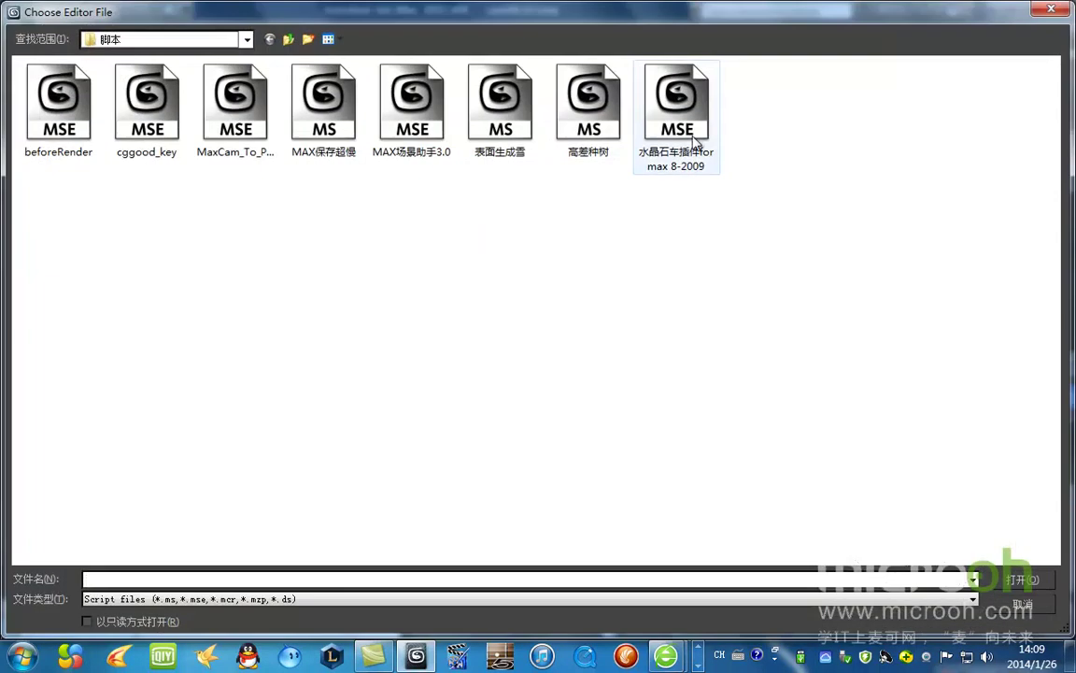
{"action": "left_click", "coordinate": [500, 101]}
{"action": "double_click", "coordinate": [499, 101]}
{"action": "left_click_drag", "start_coordinate": [510, 222], "coordinate": [619, 170]}
{"action": "left_click", "coordinate": [537, 375]}
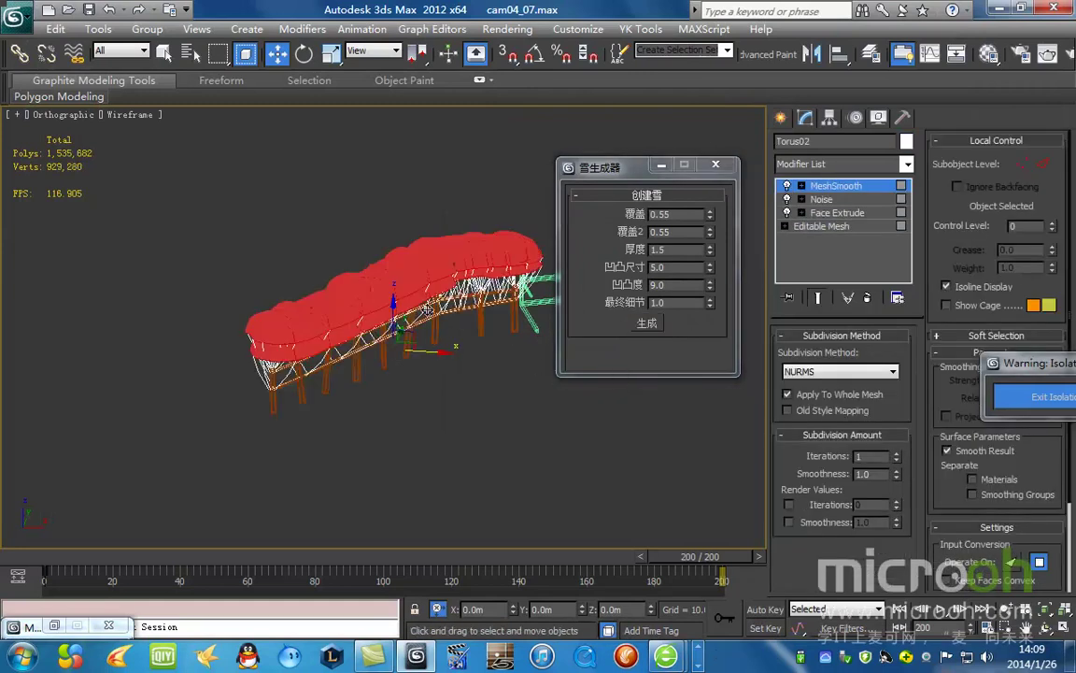
Step: Switch the viewport to shaded display and assign the white 雪 material to the generated snow
{"action": "scroll", "coordinate": [427, 406], "scroll_direction": "up", "scroll_amount": 5}
{"action": "key", "text": "F3"}
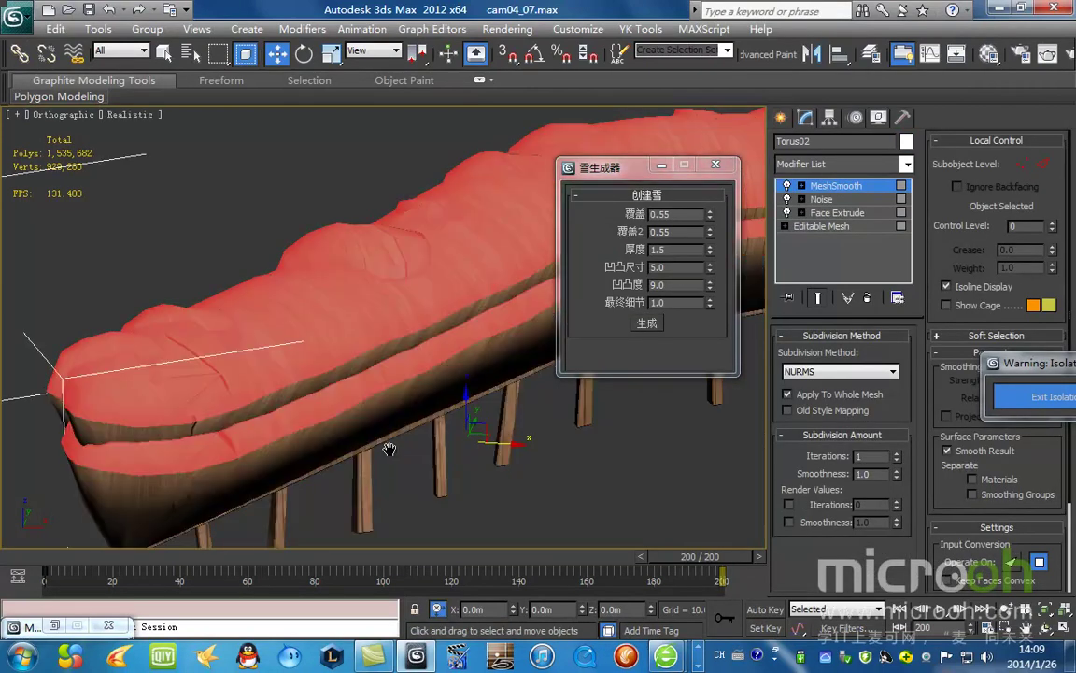
{"action": "scroll", "coordinate": [435, 372], "scroll_direction": "down", "scroll_amount": 2}
{"action": "key", "text": "m"}
{"action": "left_click", "coordinate": [798, 201]}
{"action": "left_click", "coordinate": [771, 302]}
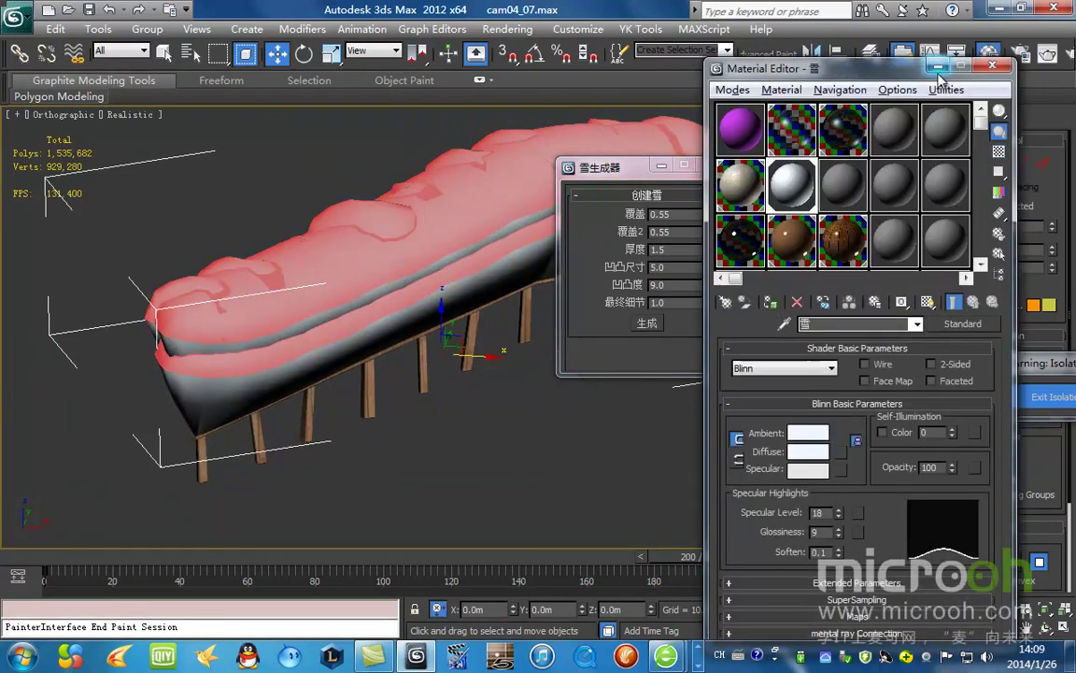
{"action": "key", "text": "m"}
Step: Set the amount of the snow's Face Extrude modifier to 0.085 to thin the snow layer
{"action": "left_click_drag", "start_coordinate": [622, 174], "coordinate": [597, 359]}
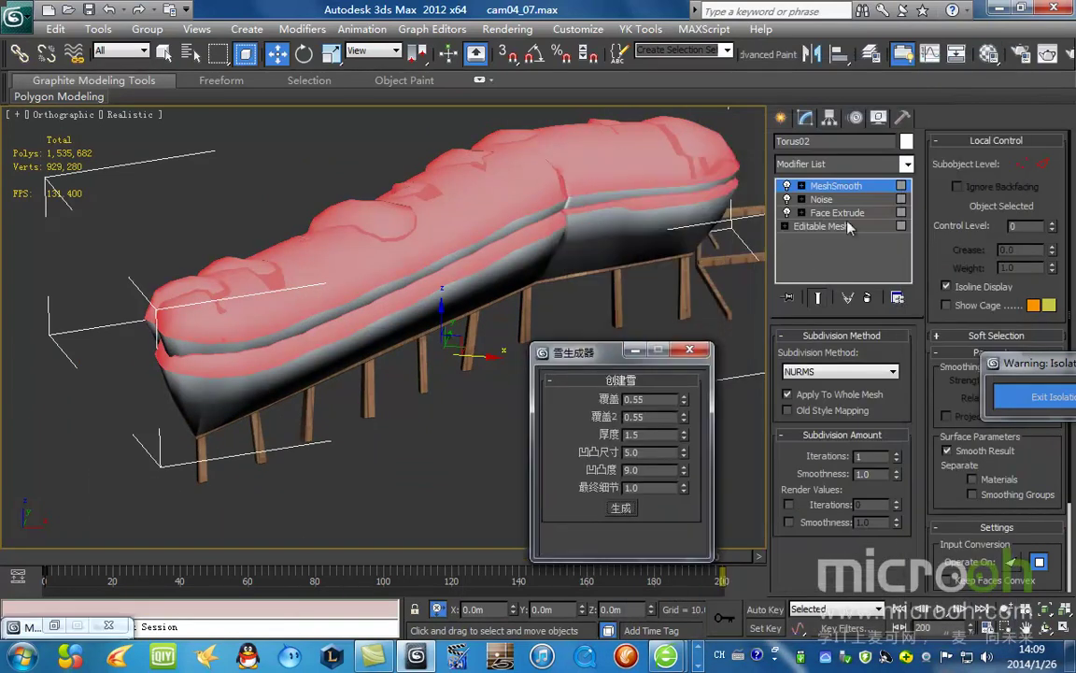
{"action": "left_click", "coordinate": [837, 213]}
{"action": "left_click_drag", "start_coordinate": [879, 374], "coordinate": [880, 439]}
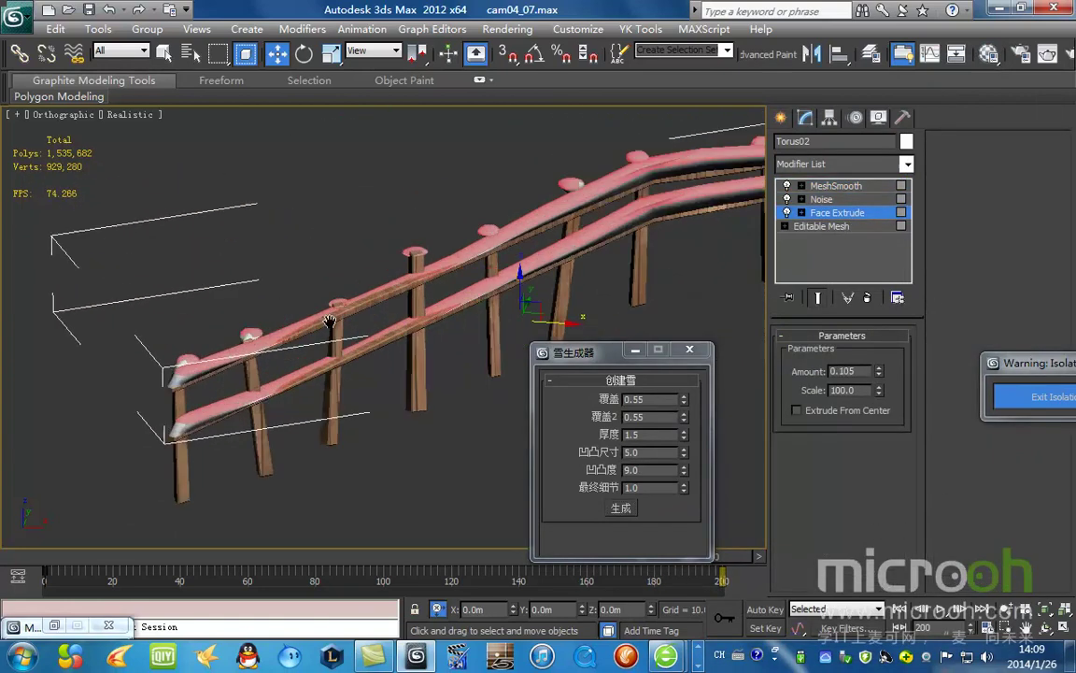
{"action": "scroll", "coordinate": [321, 329], "scroll_direction": "up", "scroll_amount": 6}
{"action": "left_click_drag", "start_coordinate": [879, 372], "coordinate": [886, 371]}
{"action": "scroll", "coordinate": [292, 196], "scroll_direction": "down", "scroll_amount": 6}
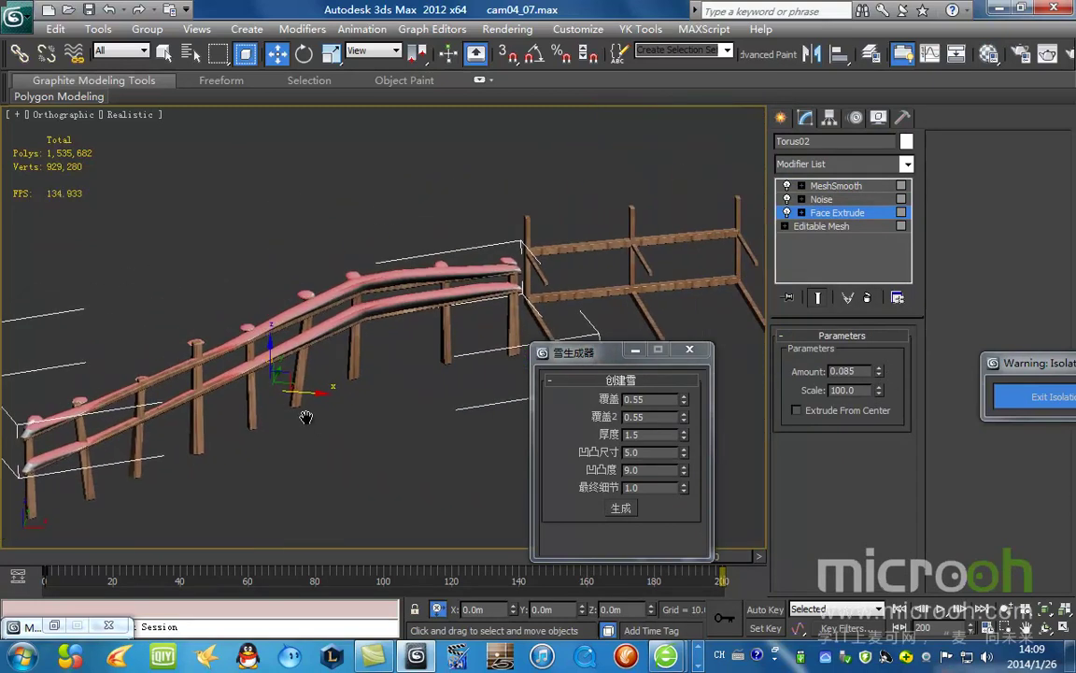
Step: Try adjusting the X strength of the Noise modifier on the fence's snow
{"action": "left_click", "coordinate": [402, 388]}
{"action": "scroll", "coordinate": [352, 319], "scroll_direction": "up", "scroll_amount": 5}
{"action": "scroll", "coordinate": [367, 347], "scroll_direction": "down", "scroll_amount": 3}
{"action": "middle_click_drag", "start_coordinate": [352, 319], "coordinate": [545, 251]}
{"action": "scroll", "coordinate": [544, 252], "scroll_direction": "up", "scroll_amount": 4}
{"action": "left_click", "coordinate": [539, 154]}
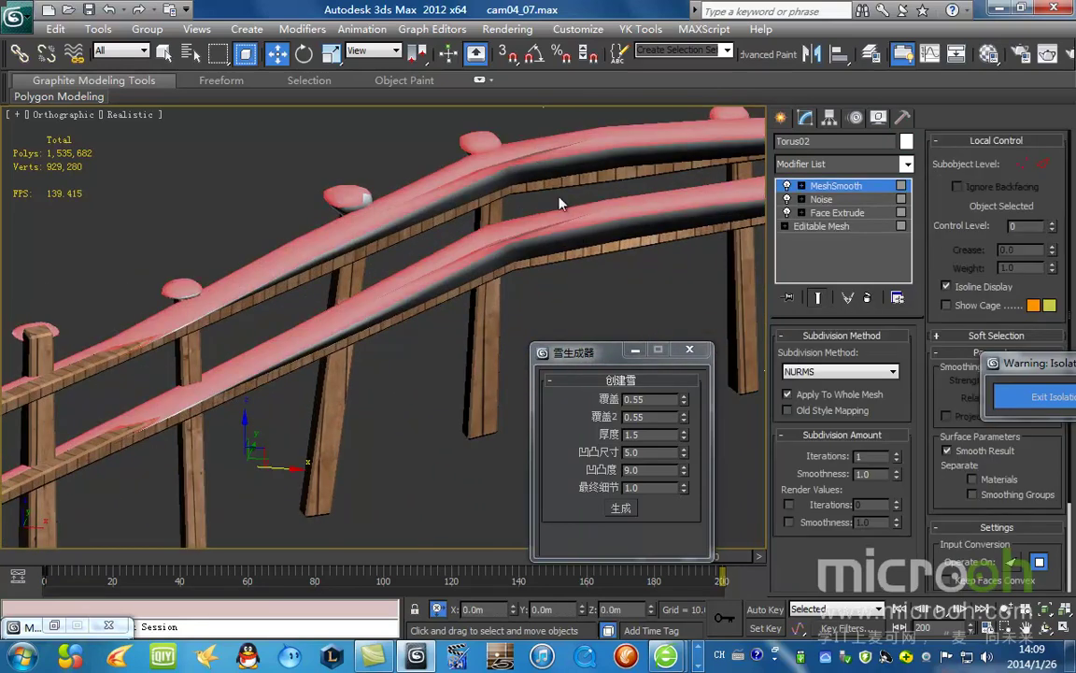
{"action": "left_click", "coordinate": [822, 198]}
{"action": "left_click_drag", "start_coordinate": [871, 488], "coordinate": [859, 454]}
{"action": "right_click", "coordinate": [859, 454]}
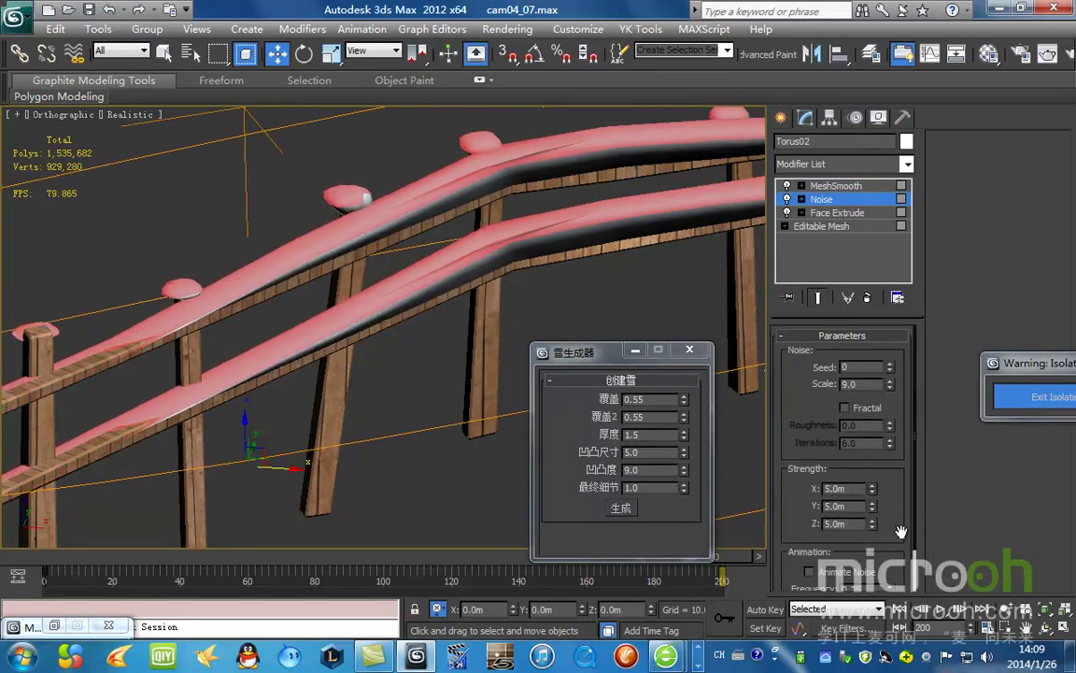
{"action": "left_click", "coordinate": [840, 186]}
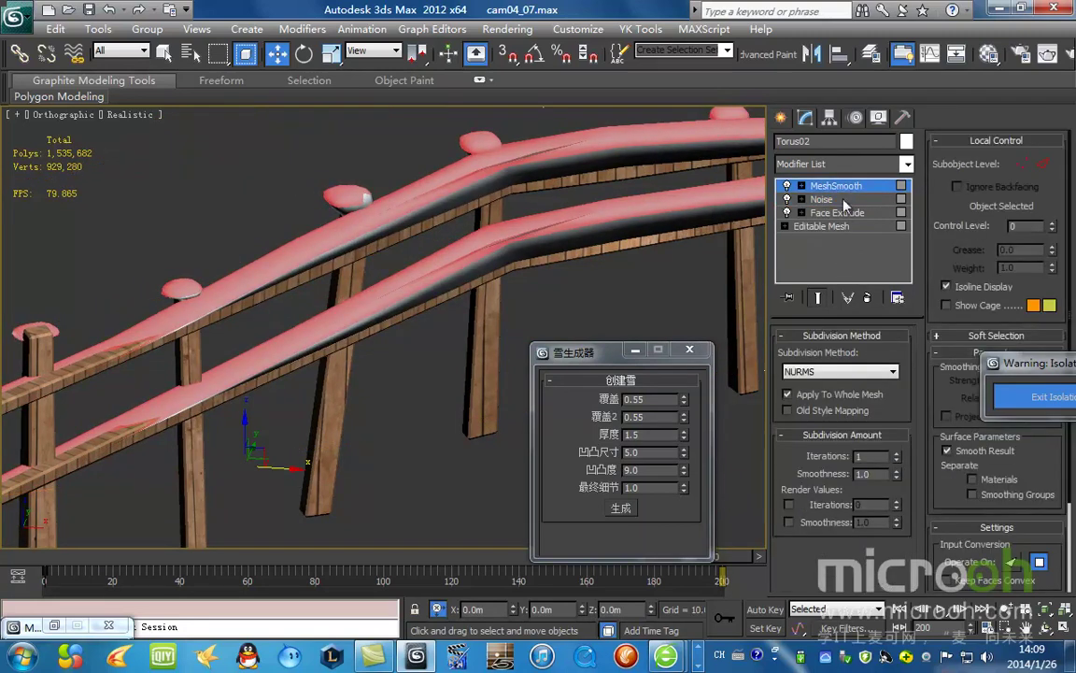
{"action": "left_click", "coordinate": [834, 212]}
Step: Generate snow on the straight fence section next to the curved one using the snow generator's default values
{"action": "scroll", "coordinate": [216, 319], "scroll_direction": "down", "scroll_amount": 5}
{"action": "scroll", "coordinate": [216, 319], "scroll_direction": "down", "scroll_amount": 5}
{"action": "left_click", "coordinate": [363, 434]}
{"action": "scroll", "coordinate": [374, 411], "scroll_direction": "up", "scroll_amount": 7}
{"action": "middle_click_drag", "start_coordinate": [631, 280], "coordinate": [361, 336]}
{"action": "key", "text": "F3"}
{"action": "left_click", "coordinate": [479, 410]}
{"action": "left_click_drag", "start_coordinate": [606, 356], "coordinate": [649, 169]}
{"action": "key", "text": "F3"}
{"action": "left_click", "coordinate": [663, 322]}
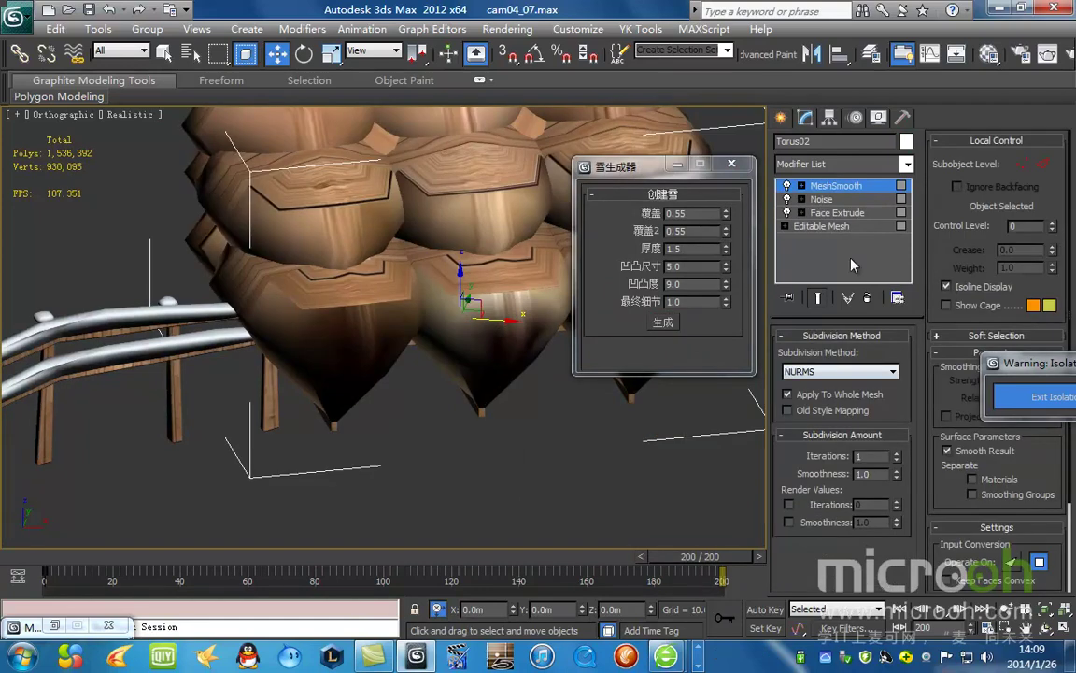
Step: Set the new snow's Face Extrude amount to 0.0 and assign it the white 雪 material
{"action": "left_click", "coordinate": [841, 213]}
{"action": "left_click_drag", "start_coordinate": [880, 374], "coordinate": [861, 460]}
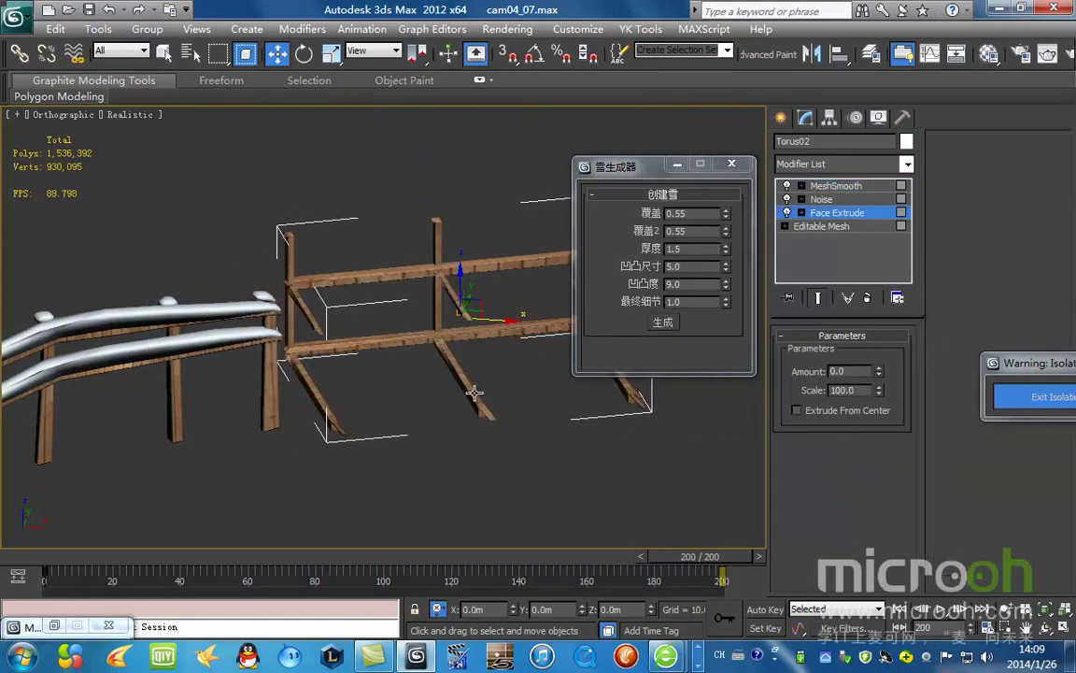
{"action": "middle_click_drag", "start_coordinate": [445, 411], "coordinate": [416, 348]}
{"action": "key", "text": "m"}
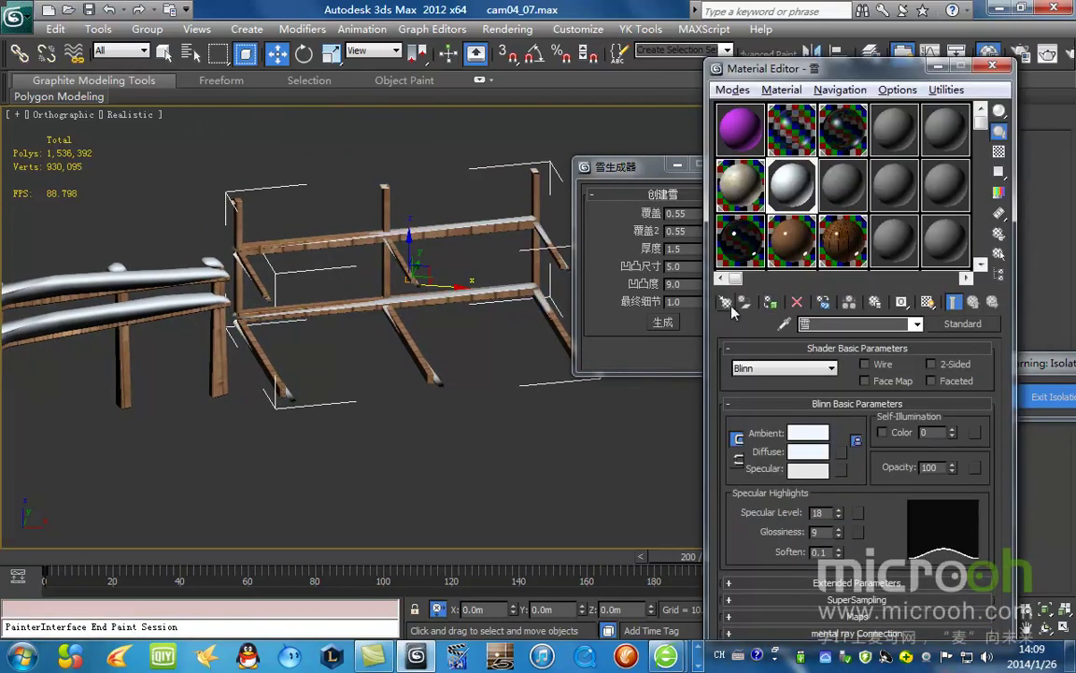
Step: Clear the floating windows off the fences and generate default-value snow on the nearer of the two bare fence sections
{"action": "left_click_drag", "start_coordinate": [766, 70], "coordinate": [348, 579]}
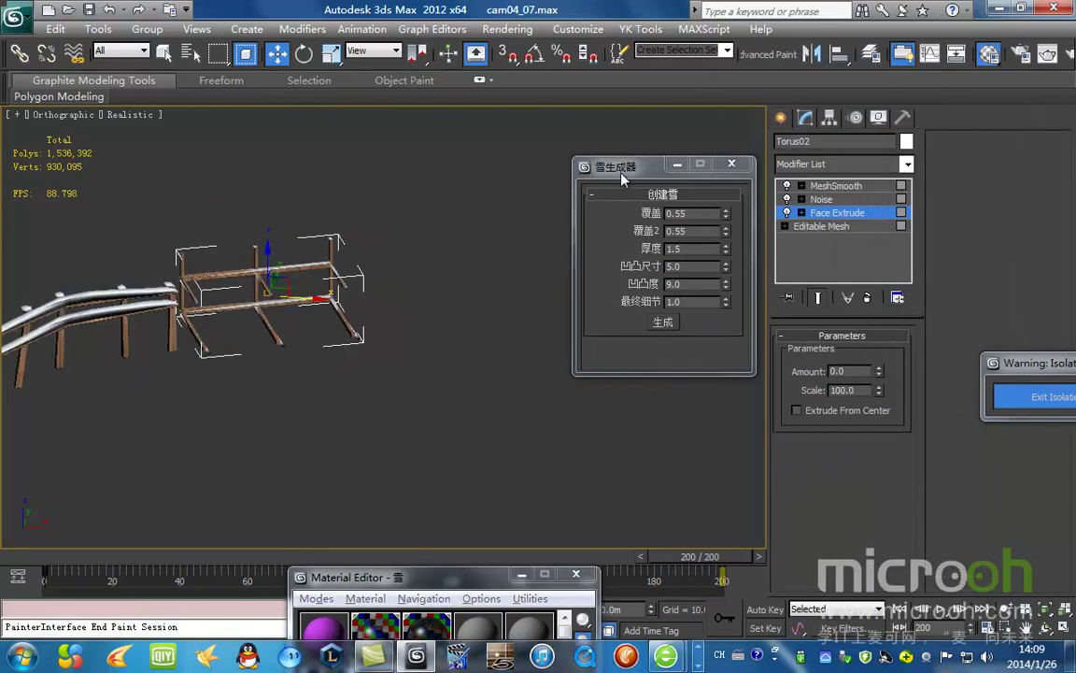
{"action": "left_click_drag", "start_coordinate": [621, 174], "coordinate": [789, 573]}
{"action": "scroll", "coordinate": [408, 326], "scroll_direction": "down", "scroll_amount": 6}
{"action": "scroll", "coordinate": [465, 357], "scroll_direction": "up", "scroll_amount": 5}
{"action": "middle_click_drag", "start_coordinate": [605, 292], "coordinate": [446, 416]}
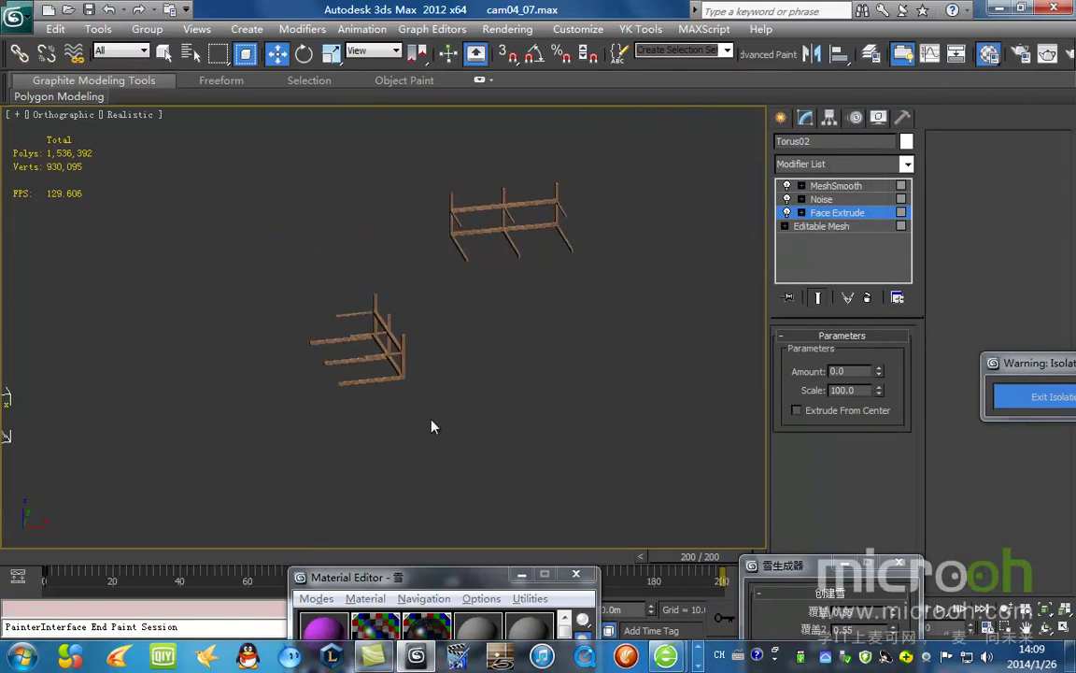
{"action": "left_click_drag", "start_coordinate": [448, 430], "coordinate": [344, 355]}
{"action": "left_click_drag", "start_coordinate": [786, 571], "coordinate": [561, 231]}
{"action": "left_click", "coordinate": [613, 383]}
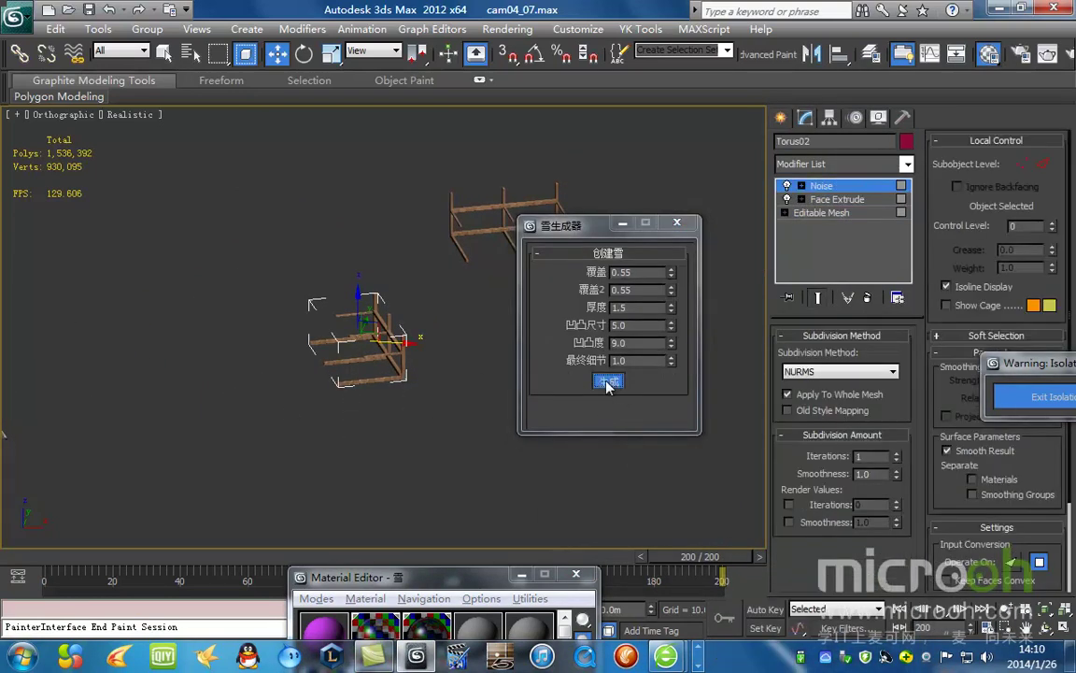
Step: Assign the 雪 material to this section's snow and set its Face Extrude amount to 0.0
{"action": "scroll", "coordinate": [418, 326], "scroll_direction": "up", "scroll_amount": 3}
{"action": "scroll", "coordinate": [436, 326], "scroll_direction": "down", "scroll_amount": 3}
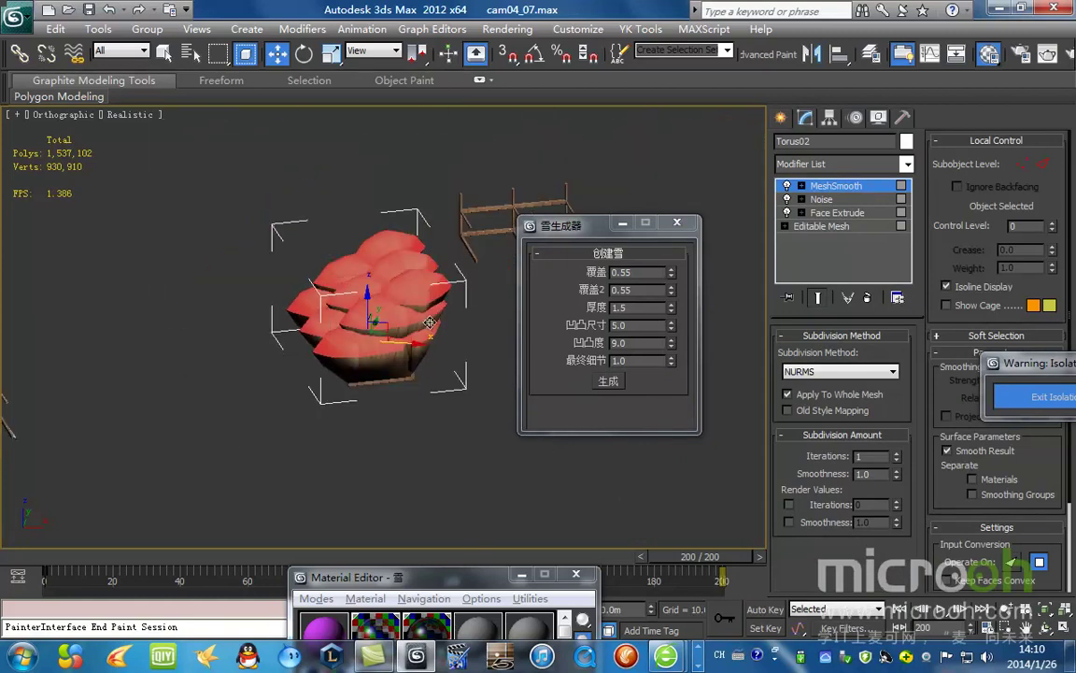
{"action": "scroll", "coordinate": [490, 301], "scroll_direction": "up", "scroll_amount": 2}
{"action": "left_click_drag", "start_coordinate": [439, 576], "coordinate": [151, 496]}
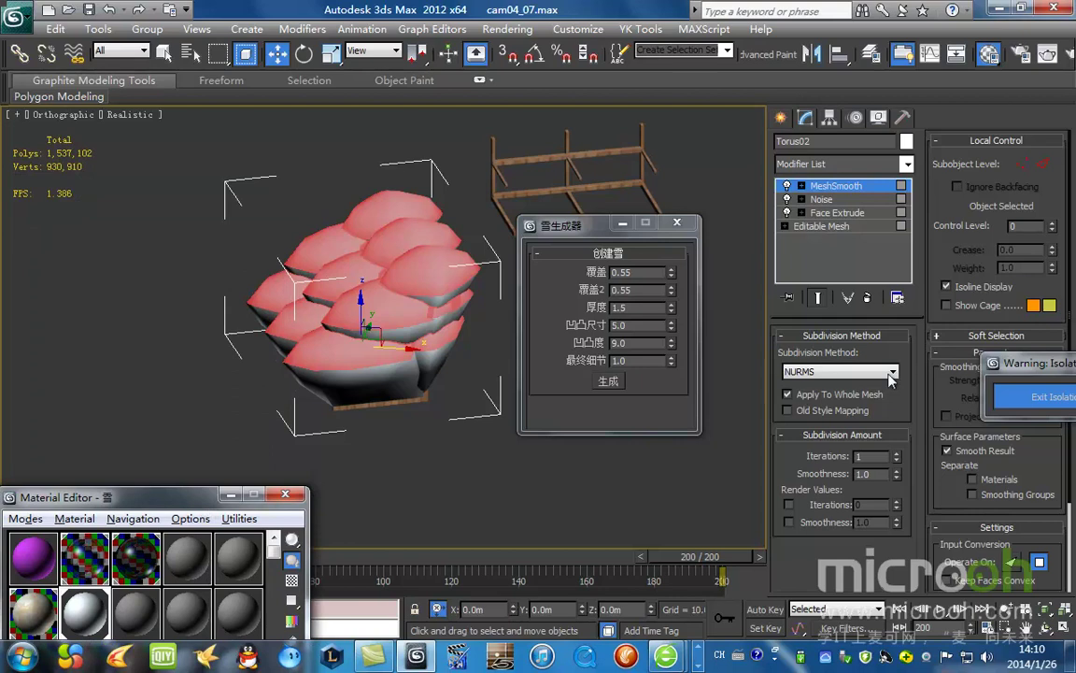
{"action": "left_click", "coordinate": [838, 213]}
{"action": "mouse_move", "coordinate": [869, 439]}
{"action": "left_mouse_down"}
{"action": "mouse_move", "coordinate": [865, 468]}
{"action": "mouse_move", "coordinate": [865, 451]}
{"action": "left_mouse_up"}
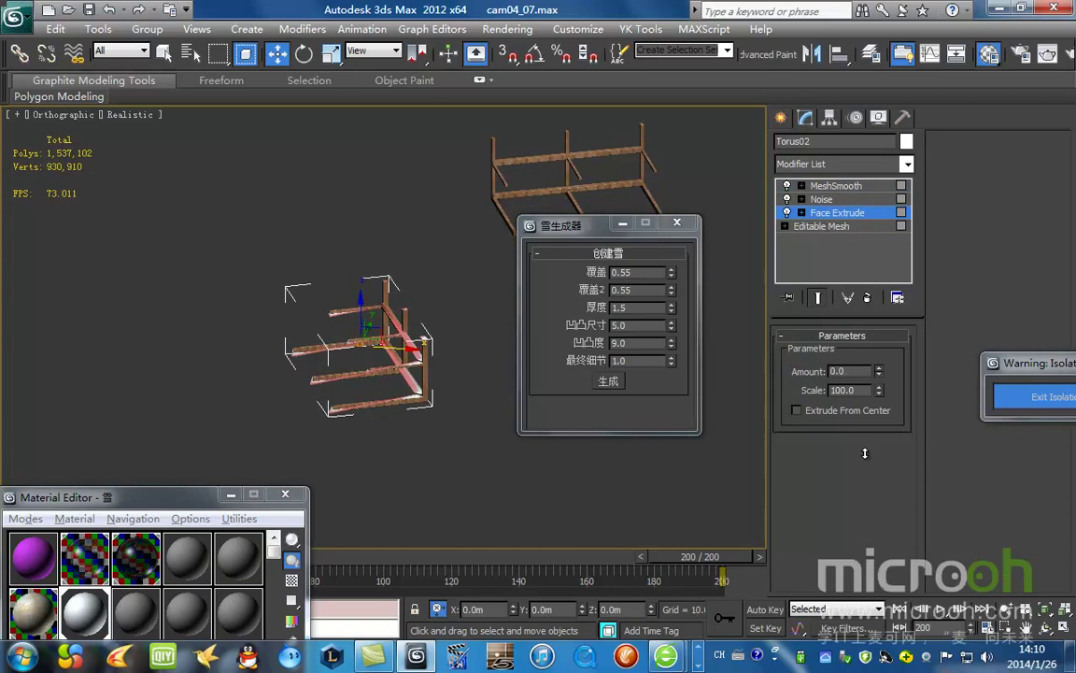
Step: Select the bare fence section behind it and generate snow on it with the same generator values
{"action": "middle_click_drag", "start_coordinate": [397, 335], "coordinate": [238, 411]}
{"action": "scroll", "coordinate": [276, 349], "scroll_direction": "down", "scroll_amount": 2}
{"action": "scroll", "coordinate": [374, 340], "scroll_direction": "up", "scroll_amount": 4}
{"action": "left_click_drag", "start_coordinate": [451, 391], "coordinate": [384, 194]}
{"action": "left_click", "coordinate": [385, 198]}
{"action": "left_click", "coordinate": [608, 381]}
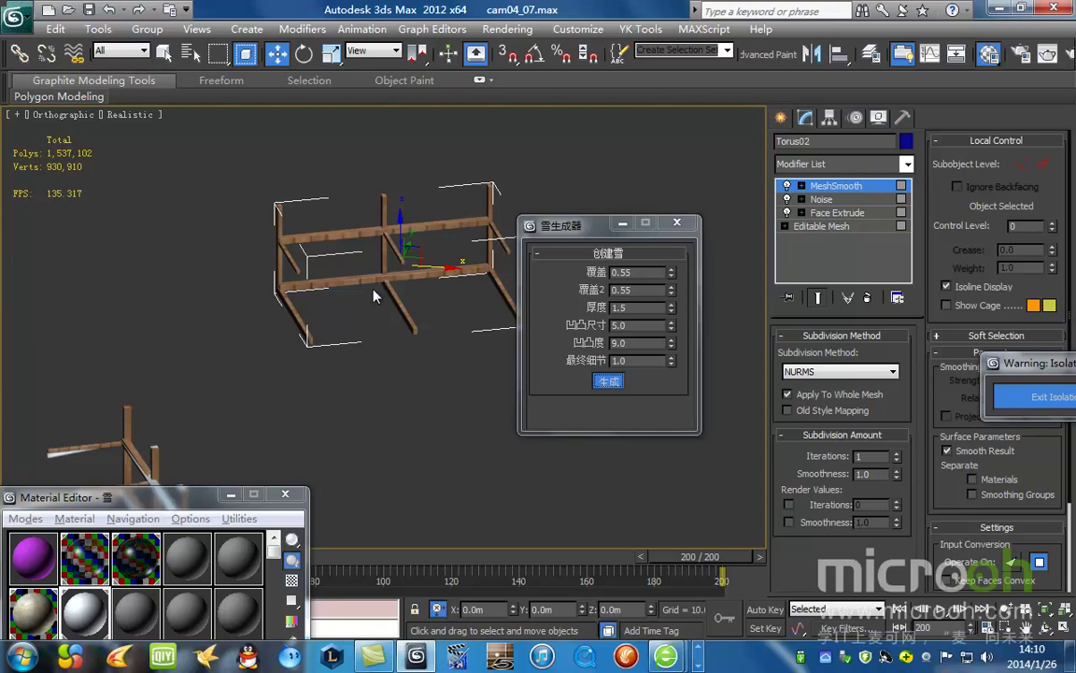
Step: Assign the white 雪 material to the rear section's snow and set its Face Extrude amount to 0.03
{"action": "middle_click_drag", "start_coordinate": [374, 291], "coordinate": [372, 289]}
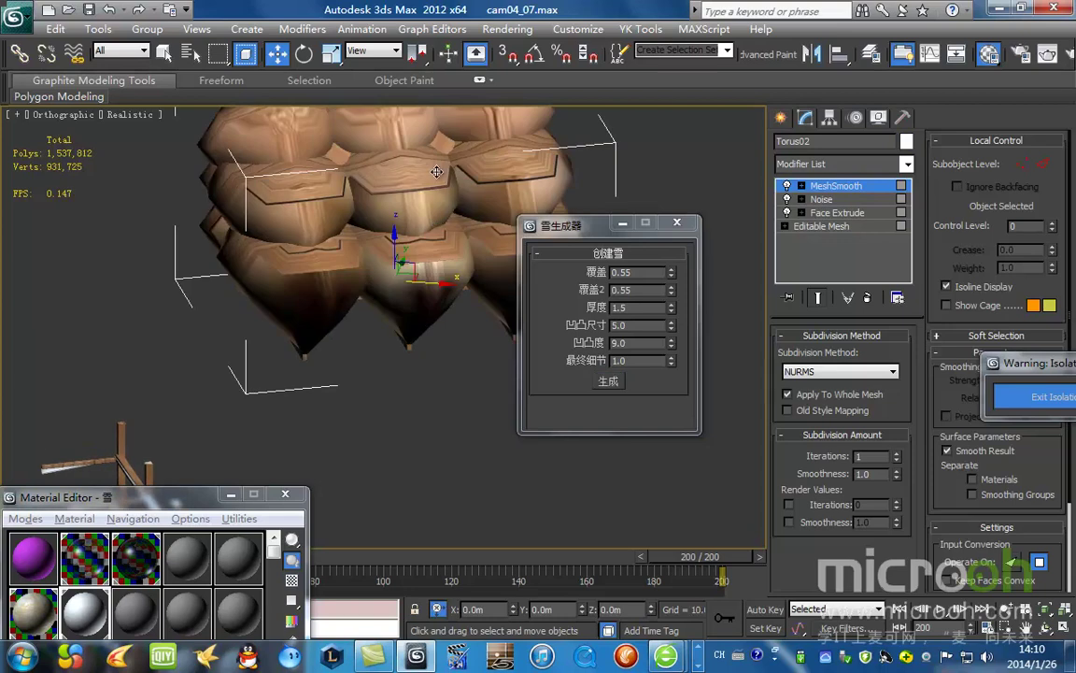
{"action": "left_click_drag", "start_coordinate": [193, 508], "coordinate": [531, 112]}
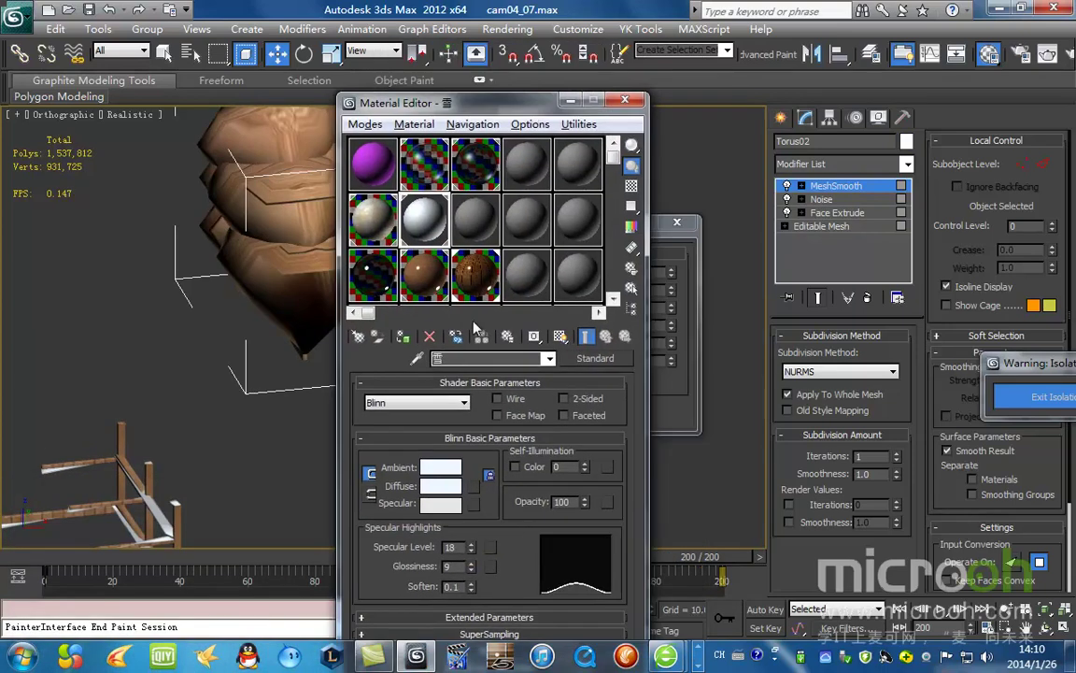
{"action": "left_click", "coordinate": [404, 339]}
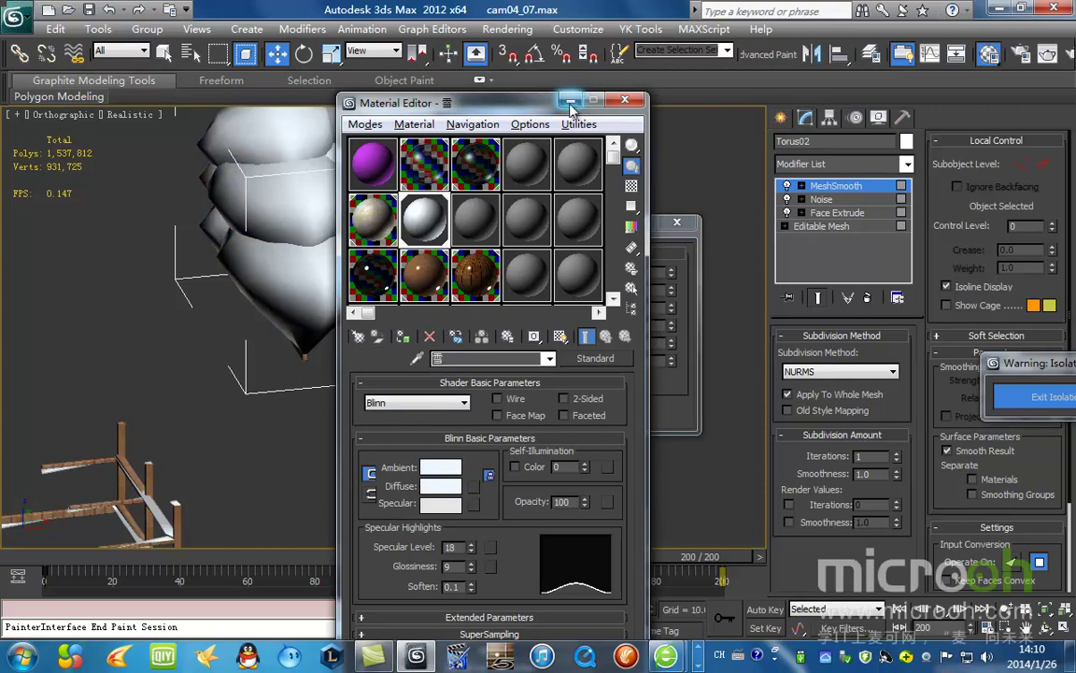
{"action": "left_click", "coordinate": [570, 102]}
{"action": "scroll", "coordinate": [457, 252], "scroll_direction": "down", "scroll_amount": 6}
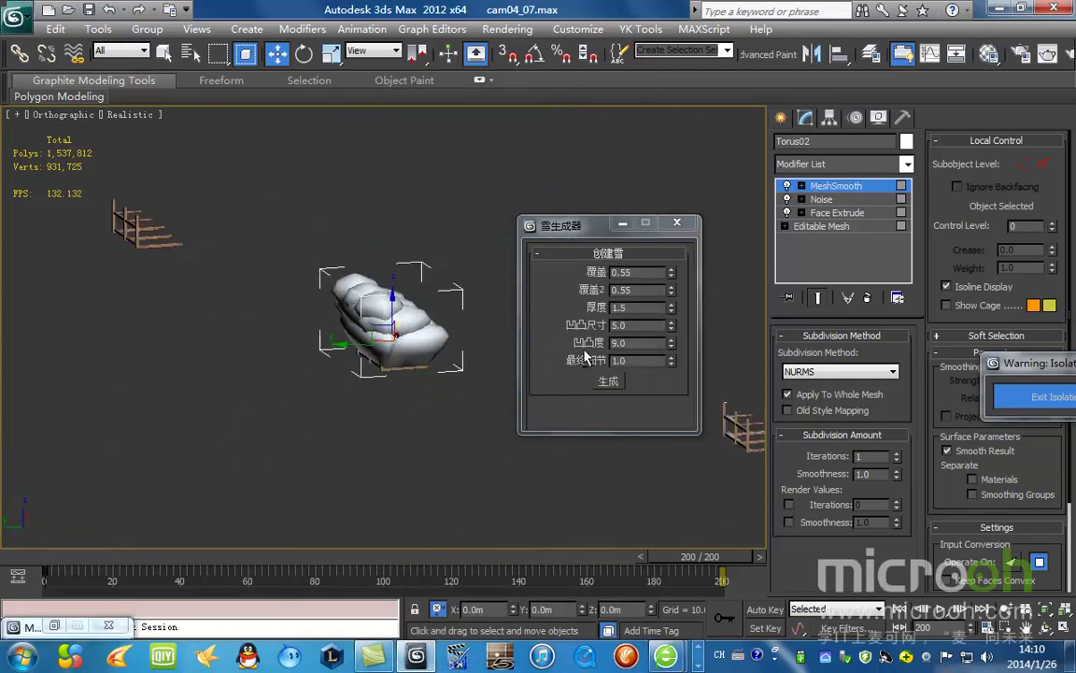
{"action": "scroll", "coordinate": [435, 377], "scroll_direction": "up", "scroll_amount": 8}
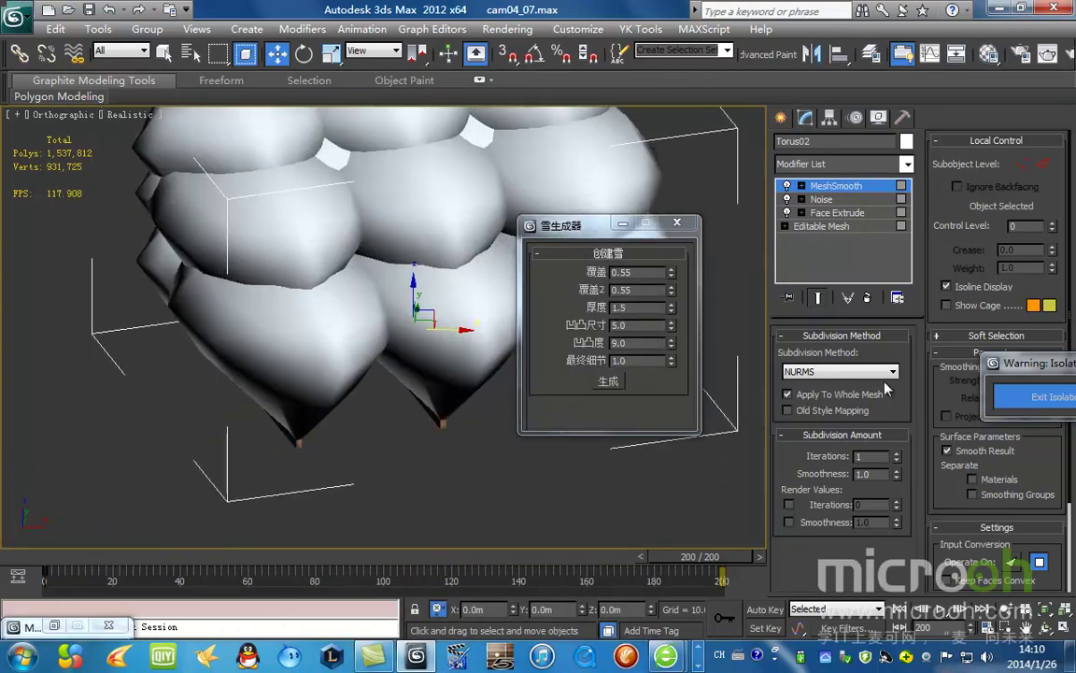
{"action": "left_click", "coordinate": [857, 213]}
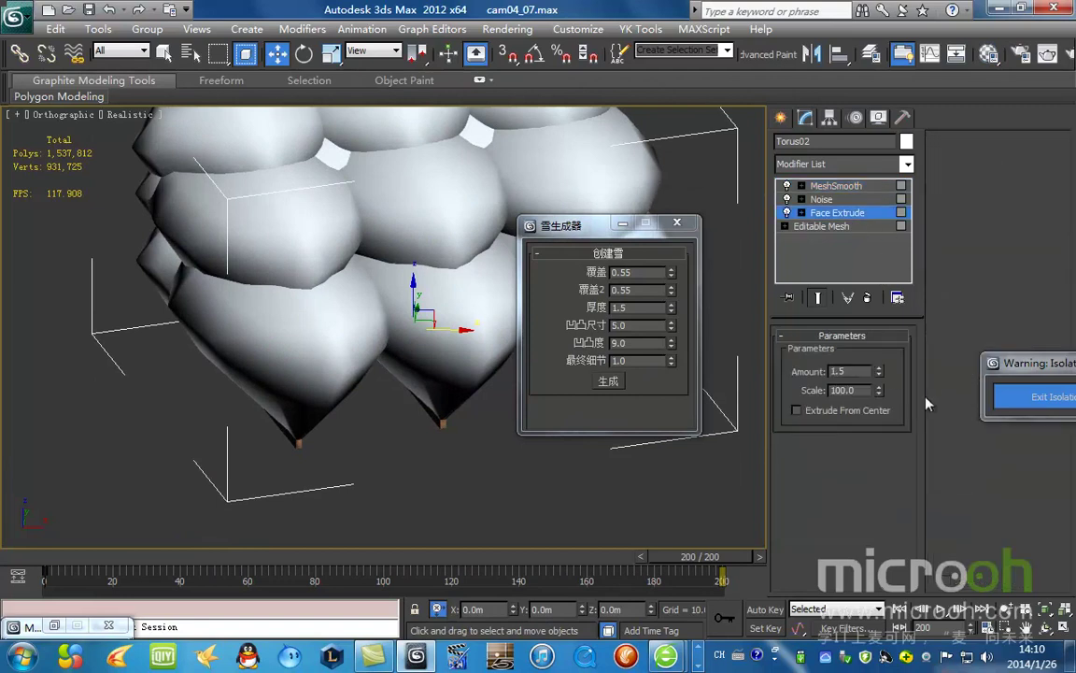
{"action": "left_click_drag", "start_coordinate": [878, 371], "coordinate": [866, 451]}
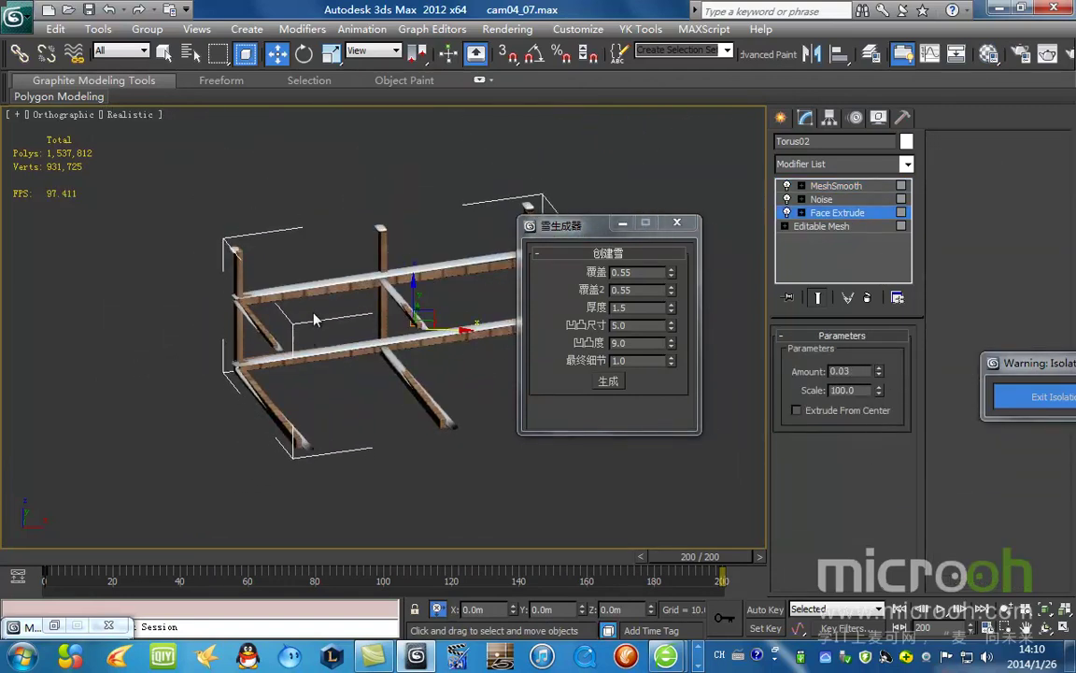
Step: Select the remaining distant fence section, frame it in the viewport and generate snow on it with the default values
{"action": "scroll", "coordinate": [310, 335], "scroll_direction": "down", "scroll_amount": 10}
{"action": "middle_click_drag", "start_coordinate": [349, 297], "coordinate": [160, 359]}
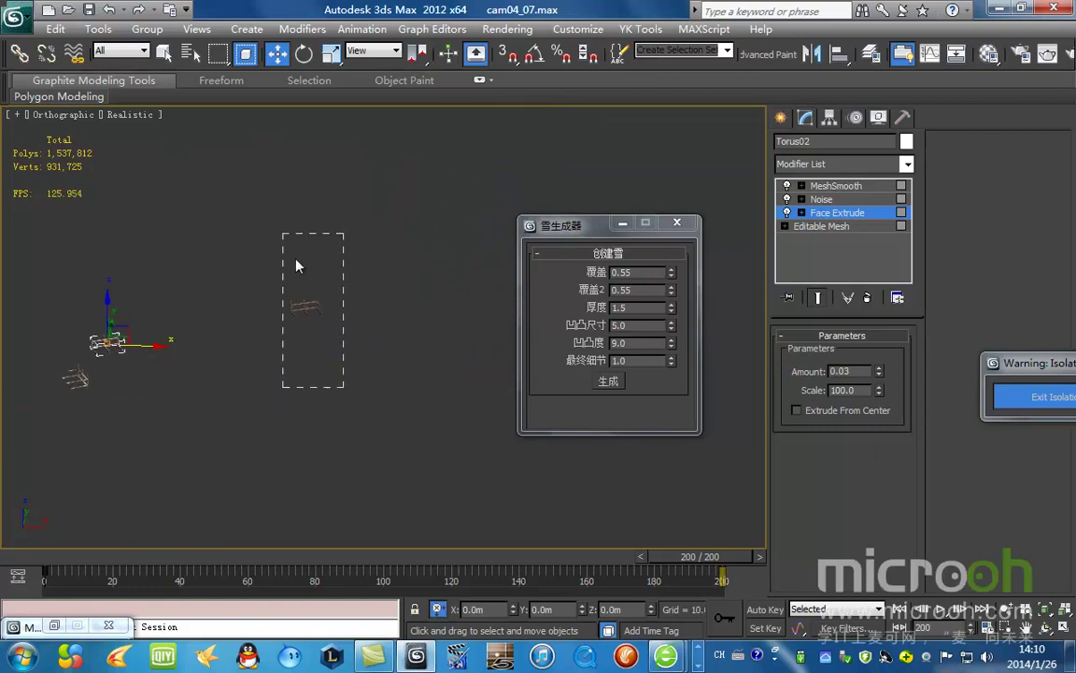
{"action": "left_click", "coordinate": [304, 306]}
{"action": "key", "text": "c"}
{"action": "left_click_drag", "start_coordinate": [570, 225], "coordinate": [266, 123]}
{"action": "key", "text": "t"}
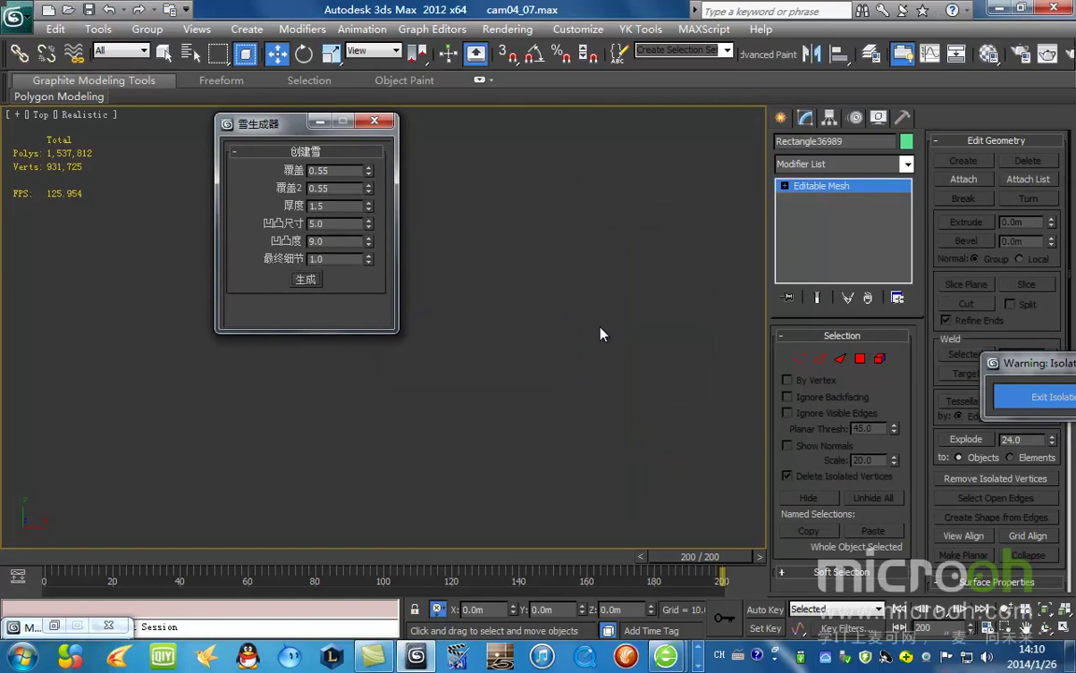
{"action": "key", "text": "z"}
{"action": "scroll", "coordinate": [551, 338], "scroll_direction": "down", "scroll_amount": 2}
{"action": "middle_click_drag", "start_coordinate": [477, 412], "coordinate": [430, 297], "text": "alt"}
{"action": "left_click", "coordinate": [305, 278]}
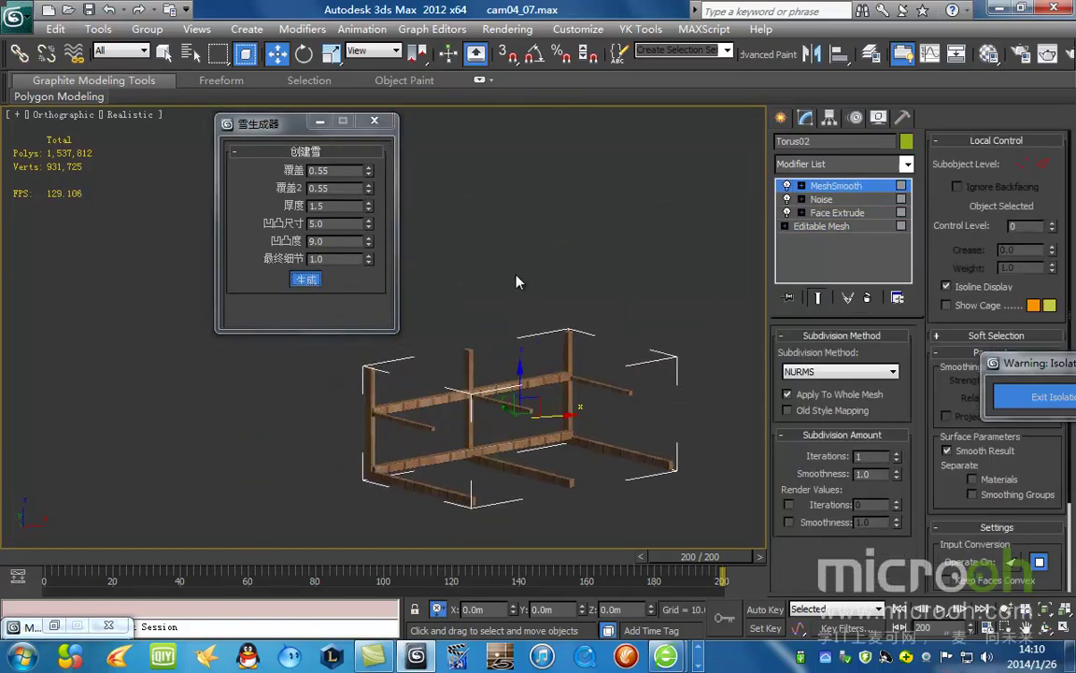
Step: Assign the 雪 material to the distant section's snow and thin it to a Face Extrude amount of 0.04
{"action": "left_click", "coordinate": [841, 213]}
{"action": "left_click_drag", "start_coordinate": [879, 421], "coordinate": [879, 445]}
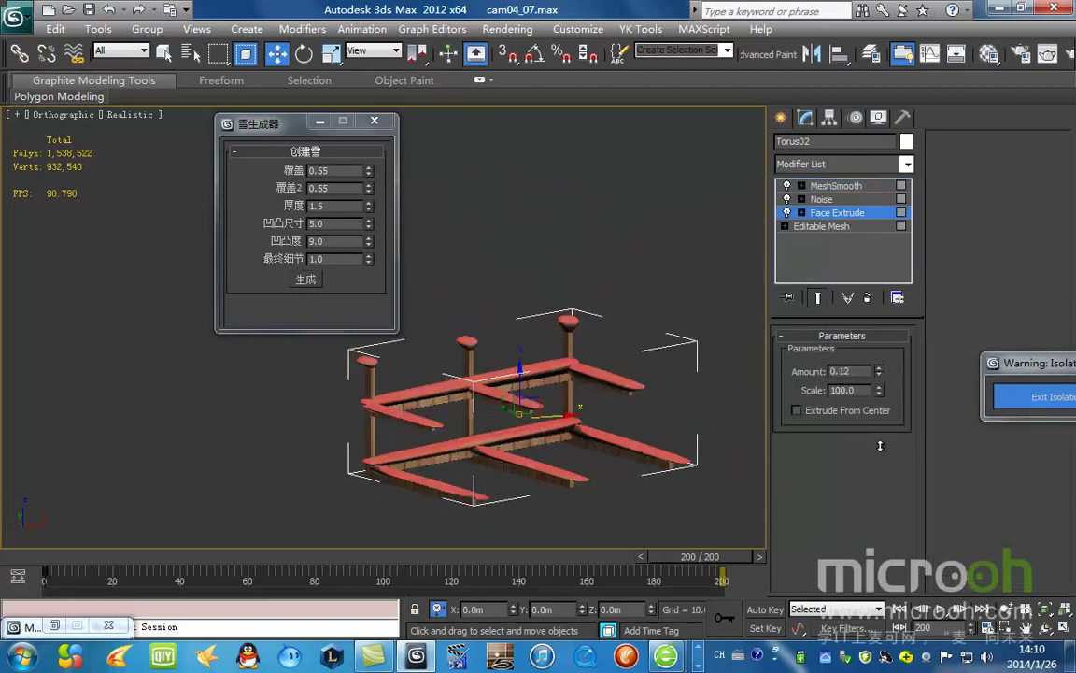
{"action": "key", "text": "m"}
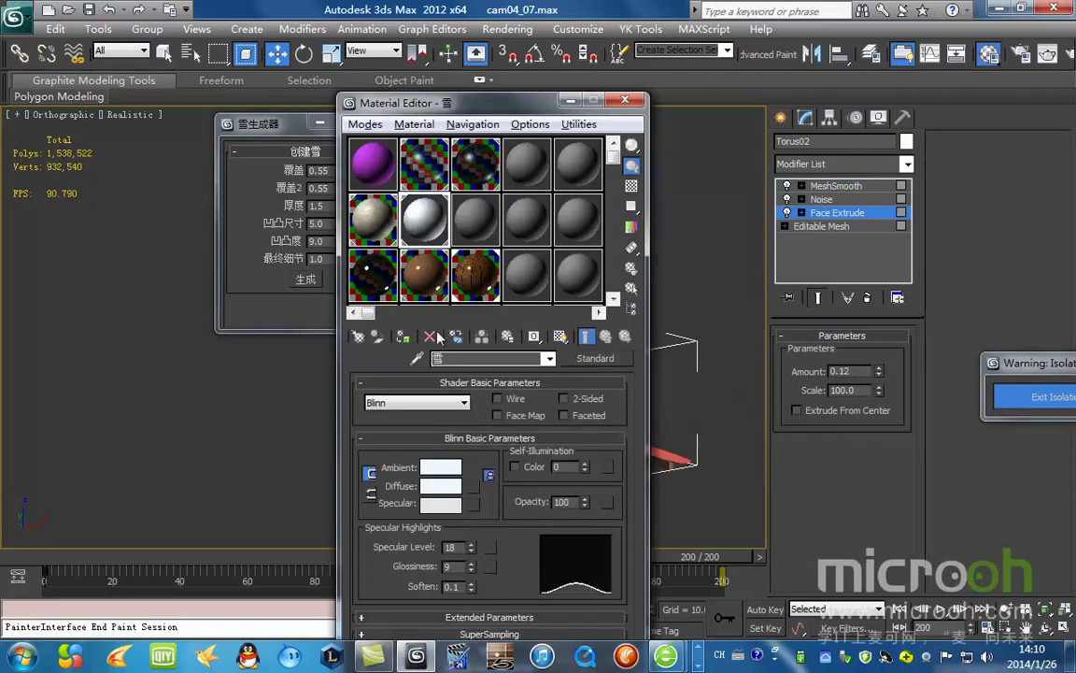
{"action": "left_click", "coordinate": [566, 99]}
{"action": "middle_click_drag", "start_coordinate": [629, 332], "coordinate": [654, 310]}
{"action": "scroll", "coordinate": [654, 310], "scroll_direction": "up", "scroll_amount": 2}
{"action": "left_click_drag", "start_coordinate": [879, 374], "coordinate": [879, 389]}
{"action": "left_click", "coordinate": [214, 276]}
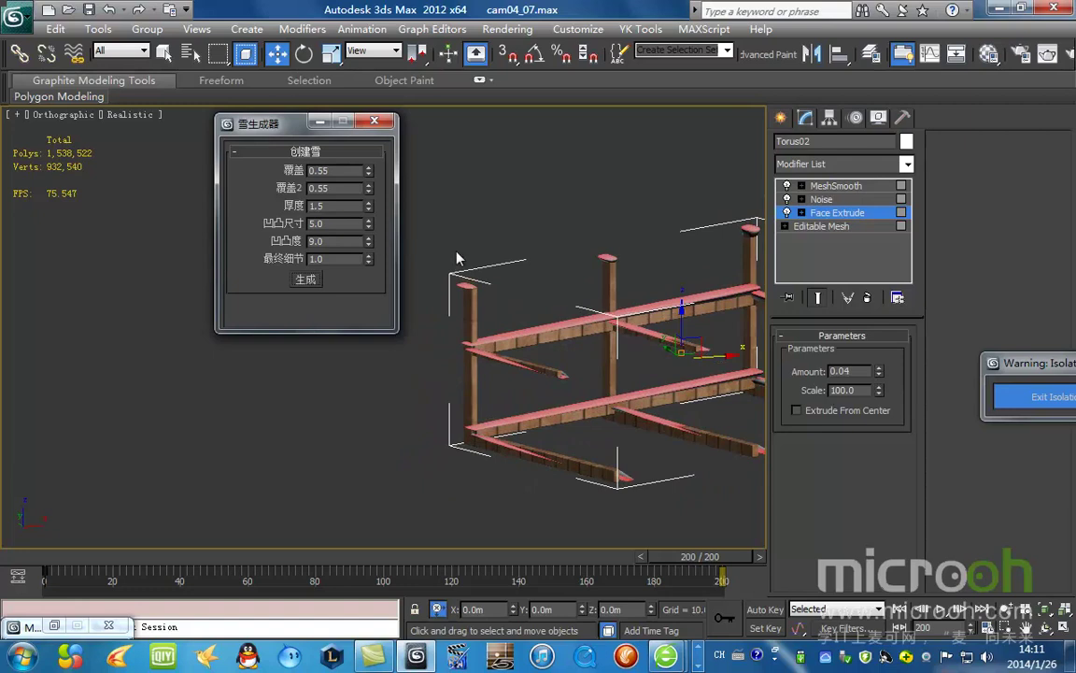
Step: Minimize the Material Editor and snow generator, deselect everything and show the fences through Camera04 in wireframe
{"action": "scroll", "coordinate": [439, 327], "scroll_direction": "down", "scroll_amount": 6}
{"action": "scroll", "coordinate": [449, 320], "scroll_direction": "up", "scroll_amount": 4}
{"action": "key", "text": "m"}
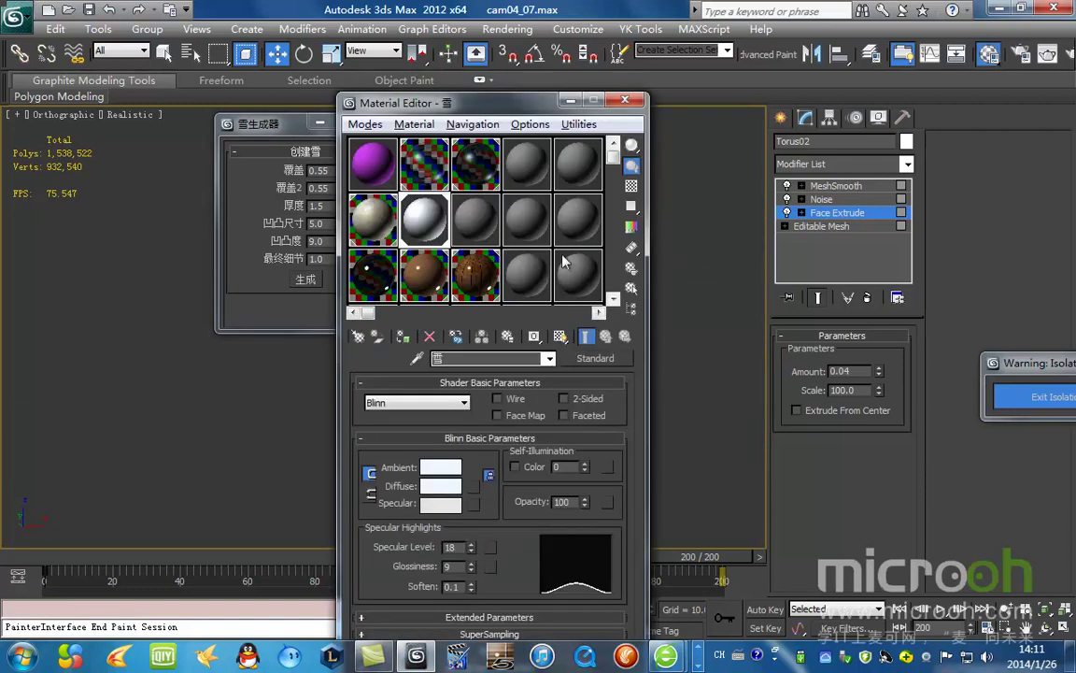
{"action": "left_click", "coordinate": [569, 102]}
{"action": "left_click", "coordinate": [324, 123]}
{"action": "key", "text": "c"}
{"action": "left_click", "coordinate": [836, 186]}
{"action": "left_click", "coordinate": [569, 233]}
{"action": "key", "text": "F3"}
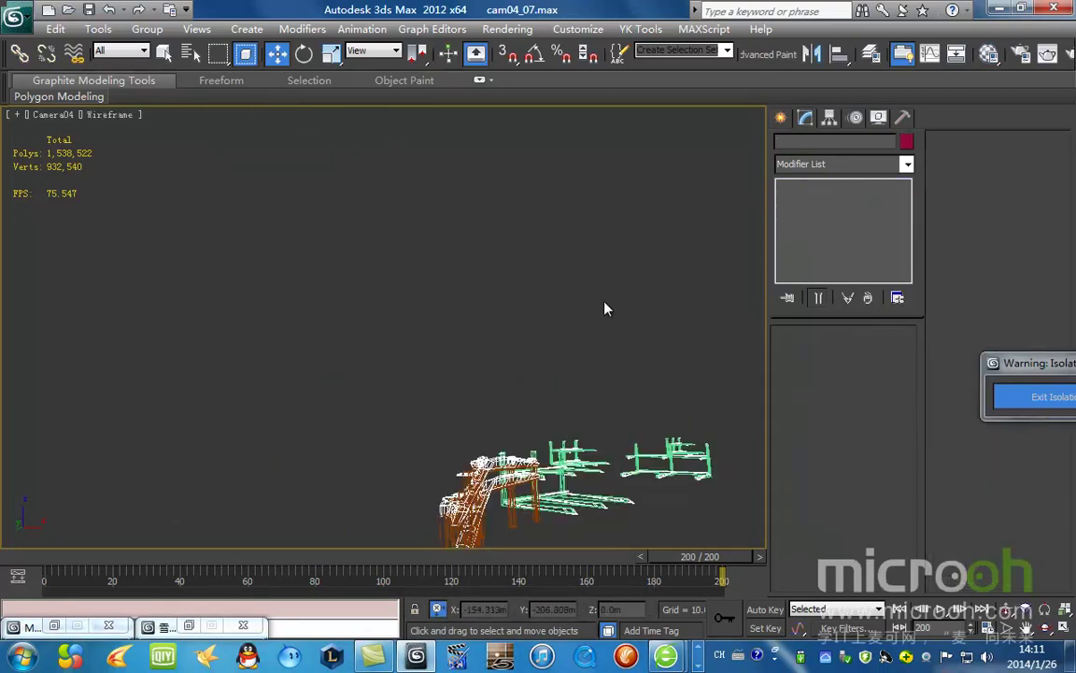
Step: Select all the isolated fences and snow, exit isolation mode and check the full scene in shaded display
{"action": "key", "text": "ctrl+a"}
{"action": "left_click", "coordinate": [1033, 397]}
{"action": "key", "text": "F3"}
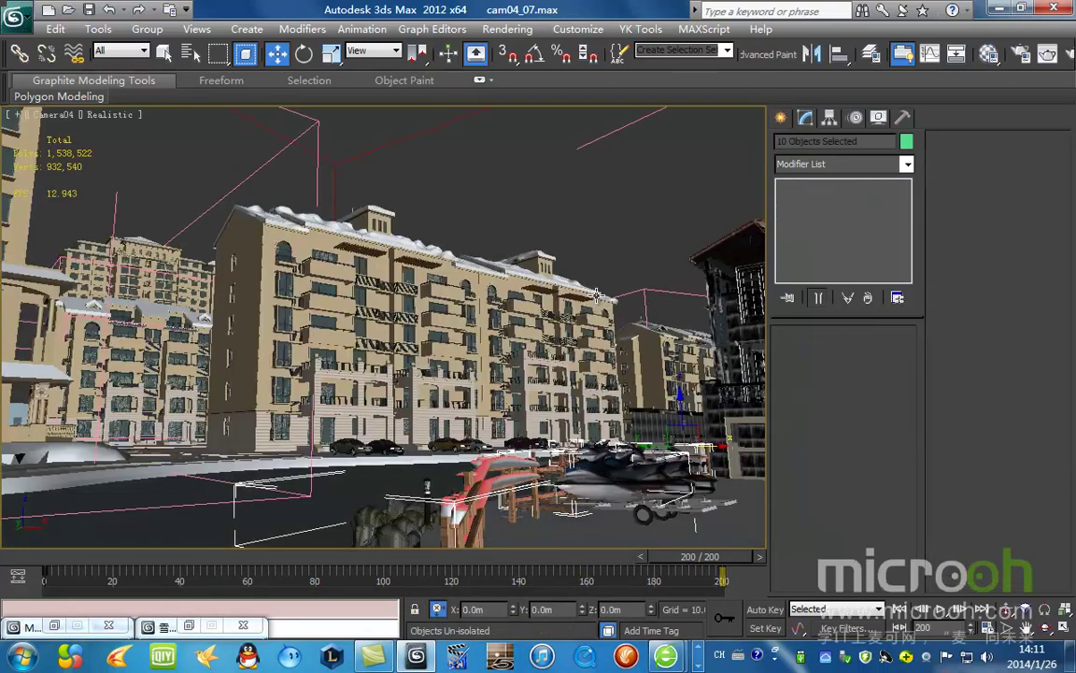
{"action": "key", "text": "F3"}
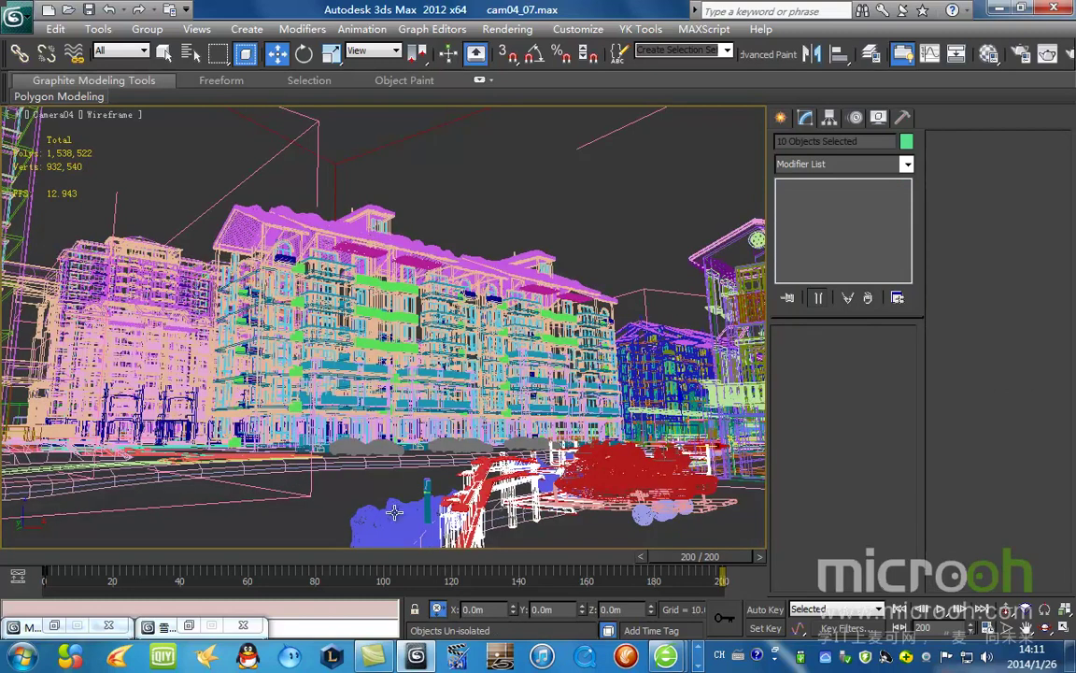
Step: Select the foreground rocks beside the fence and isolate them
{"action": "left_click", "coordinate": [393, 512]}
{"action": "key", "text": "t"}
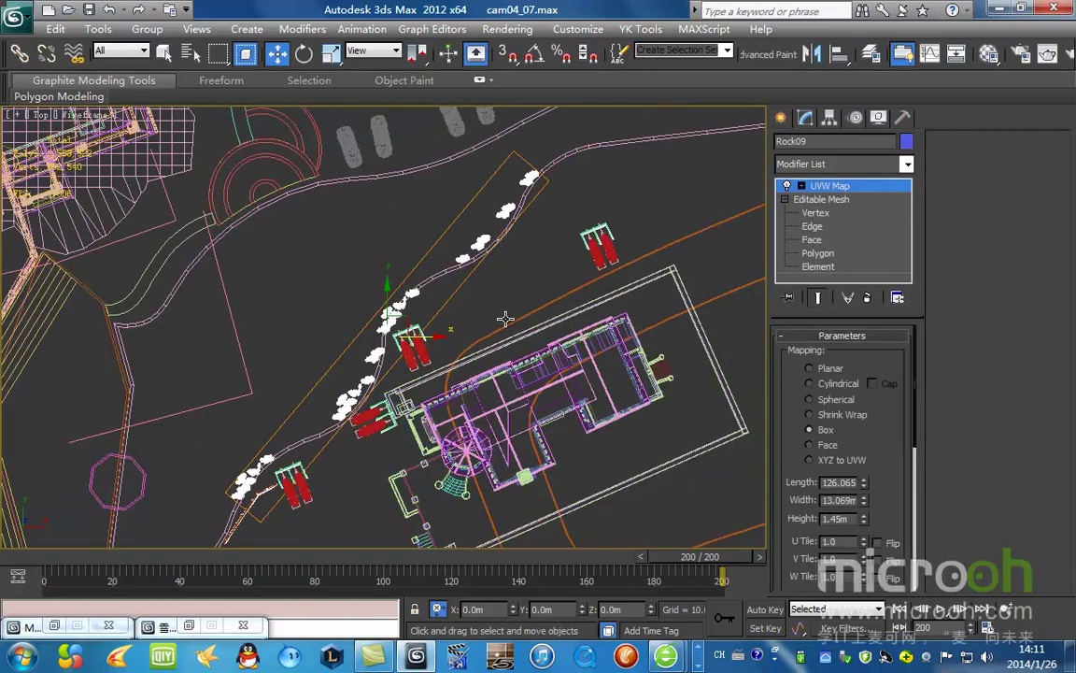
{"action": "key", "text": "alt+q"}
{"action": "middle_click_drag", "start_coordinate": [455, 287], "coordinate": [661, 397], "text": "alt"}
{"action": "left_click", "coordinate": [660, 397]}
Step: Inspect the isolated rocks in shaded and wireframe display and remove their UVW Map modifier
{"action": "middle_click_drag", "start_coordinate": [298, 426], "coordinate": [466, 329]}
{"action": "scroll", "coordinate": [374, 344], "scroll_direction": "up", "scroll_amount": 5}
{"action": "scroll", "coordinate": [474, 421], "scroll_direction": "up", "scroll_amount": 1}
{"action": "scroll", "coordinate": [443, 343], "scroll_direction": "up", "scroll_amount": 2}
{"action": "key", "text": "F3"}
{"action": "left_click", "coordinate": [509, 346]}
{"action": "scroll", "coordinate": [482, 350], "scroll_direction": "down", "scroll_amount": 5}
{"action": "key", "text": "F3"}
{"action": "scroll", "coordinate": [482, 349], "scroll_direction": "down", "scroll_amount": 2}
{"action": "middle_click_drag", "start_coordinate": [572, 271], "coordinate": [489, 337]}
{"action": "scroll", "coordinate": [489, 340], "scroll_direction": "up", "scroll_amount": 2}
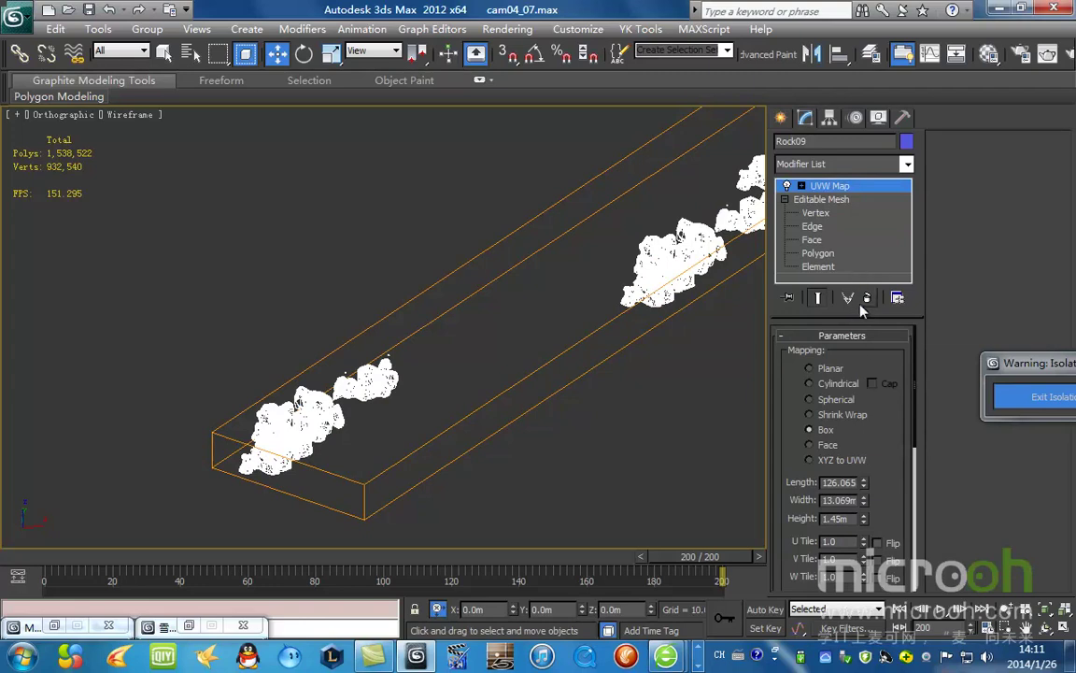
{"action": "left_click", "coordinate": [868, 299]}
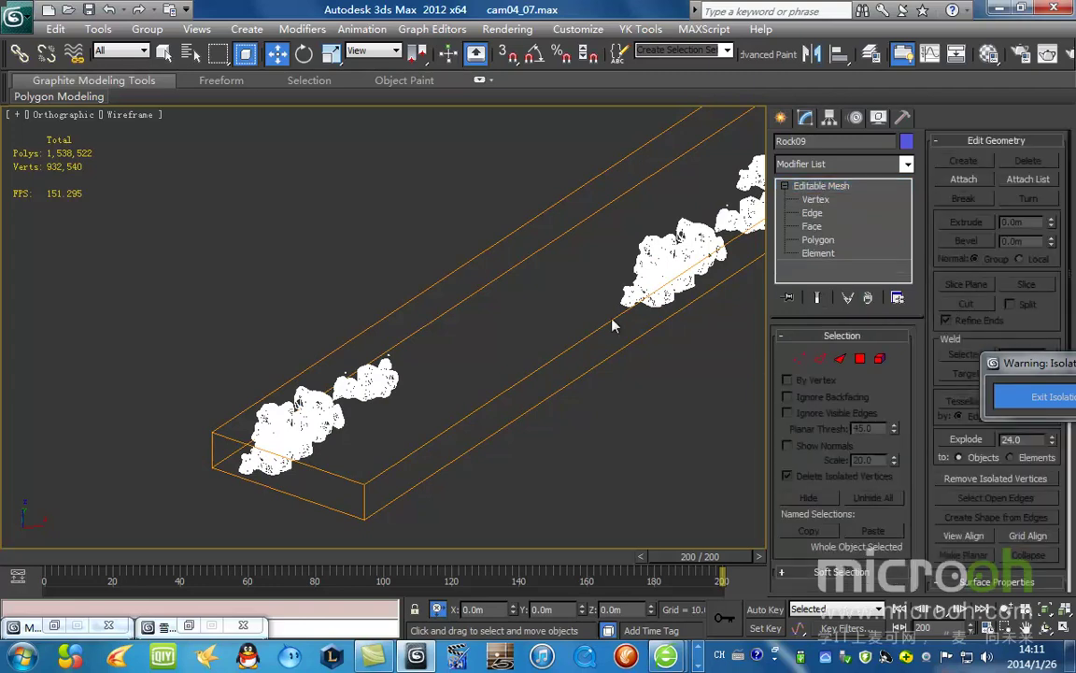
Step: Select the elements of the rock cluster at the row's lower end in the top view and detach them as a separate object
{"action": "left_click", "coordinate": [880, 359]}
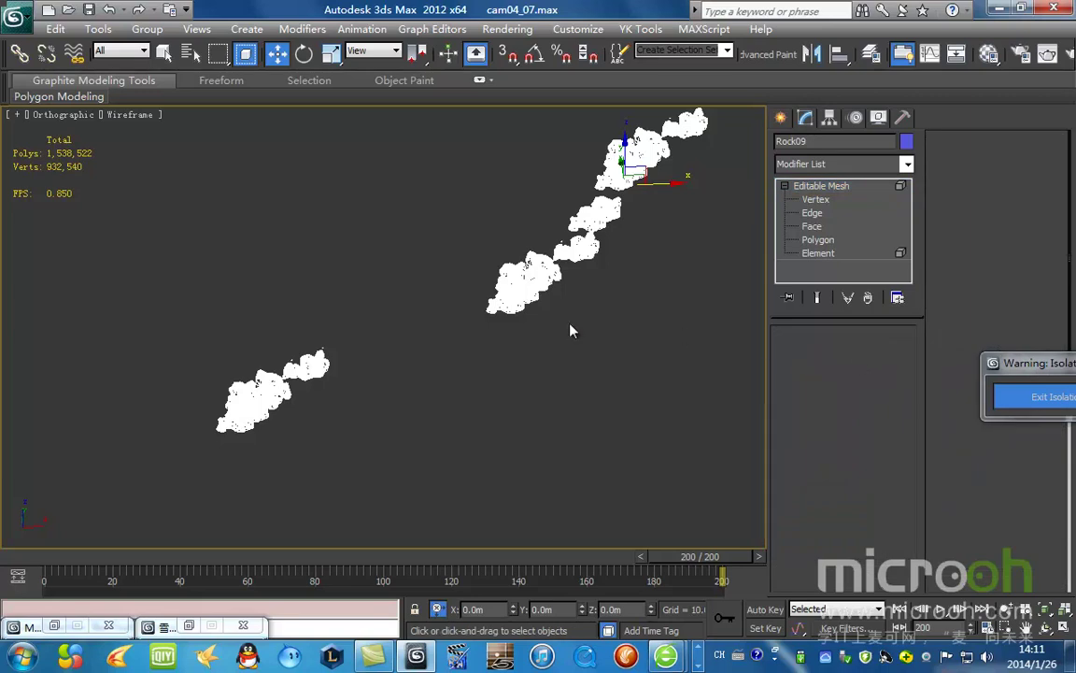
{"action": "key", "text": "t"}
{"action": "key", "text": "5"}
{"action": "scroll", "coordinate": [511, 304], "scroll_direction": "up", "scroll_amount": 9}
{"action": "middle_click_drag", "start_coordinate": [511, 305], "coordinate": [180, 306]}
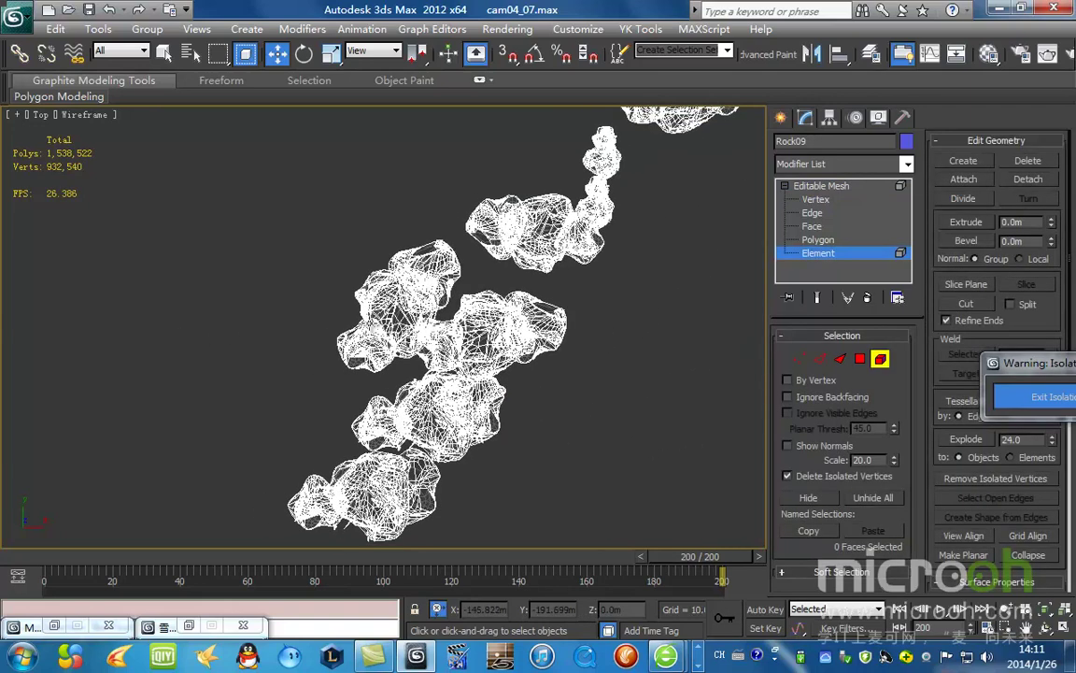
{"action": "scroll", "coordinate": [364, 337], "scroll_direction": "down", "scroll_amount": 4}
{"action": "left_click_drag", "start_coordinate": [282, 182], "coordinate": [840, 593]}
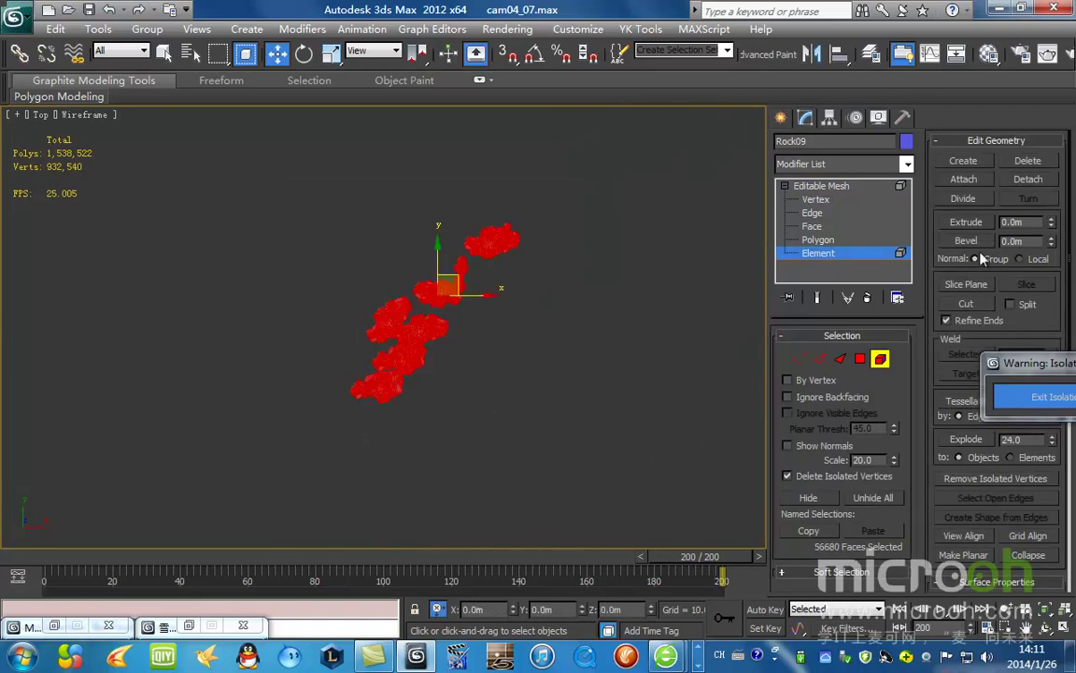
{"action": "left_click", "coordinate": [1031, 183]}
{"action": "left_click", "coordinate": [596, 338]}
Step: Select the next rock cluster up the row and detach it as its own object
{"action": "middle_click_drag", "start_coordinate": [703, 252], "coordinate": [327, 442]}
{"action": "middle_click_drag", "start_coordinate": [446, 266], "coordinate": [460, 442]}
{"action": "left_click_drag", "start_coordinate": [501, 445], "coordinate": [693, 490]}
{"action": "left_click", "coordinate": [1028, 179]}
{"action": "left_click", "coordinate": [596, 337]}
Step: Detach the small rock cluster and the large cluster following it up the row as two separate objects
{"action": "middle_click_drag", "start_coordinate": [541, 338], "coordinate": [447, 501]}
{"action": "left_click_drag", "start_coordinate": [368, 307], "coordinate": [569, 414]}
{"action": "left_click", "coordinate": [1028, 179]}
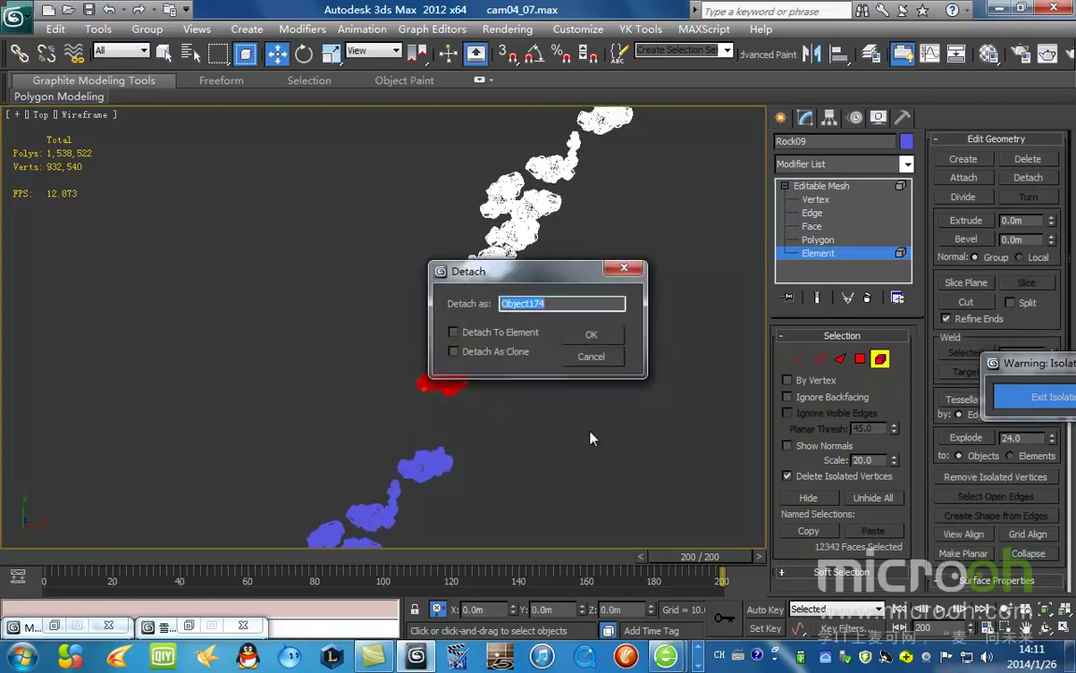
{"action": "left_click", "coordinate": [591, 335]}
{"action": "middle_click_drag", "start_coordinate": [548, 202], "coordinate": [348, 288]}
{"action": "left_click_drag", "start_coordinate": [295, 257], "coordinate": [663, 517]}
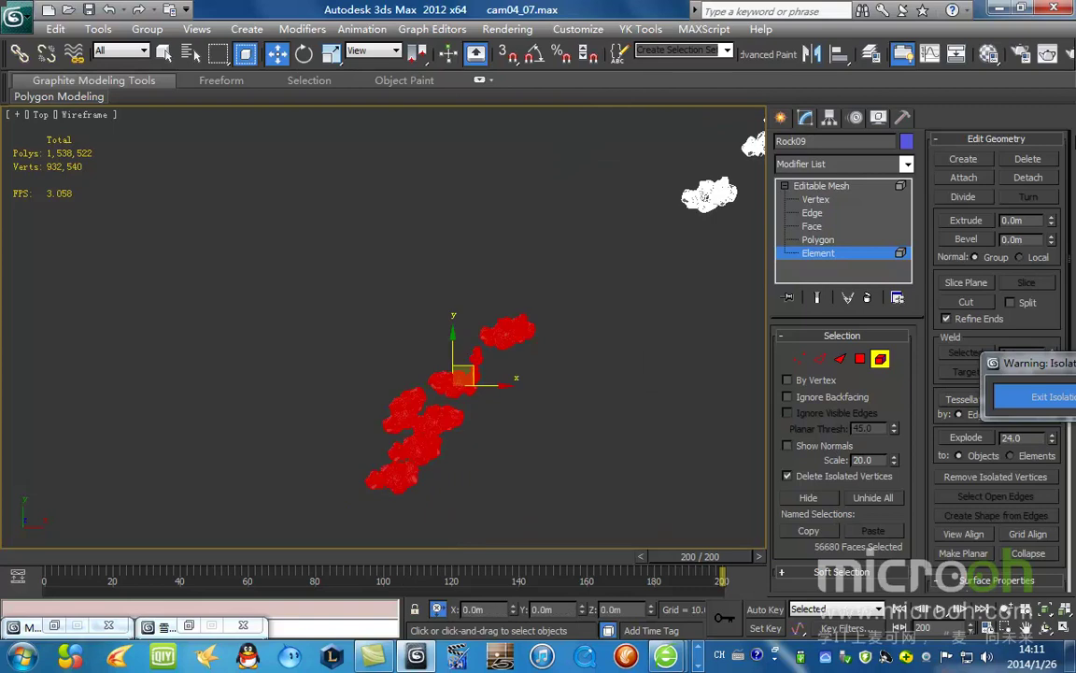
{"action": "left_click", "coordinate": [1028, 179]}
{"action": "left_click", "coordinate": [591, 334]}
Step: Select the next close-set group of rocks up the row in the top view and detach it as its own object
{"action": "middle_click_drag", "start_coordinate": [598, 337], "coordinate": [336, 289]}
{"action": "left_click_drag", "start_coordinate": [337, 289], "coordinate": [566, 472]}
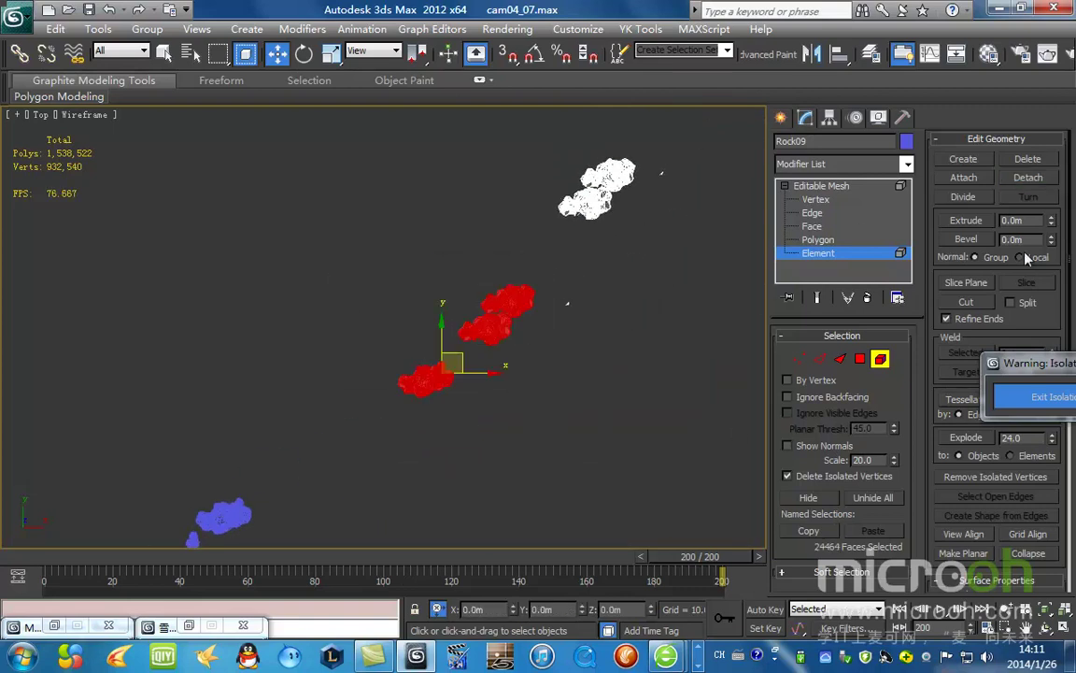
{"action": "left_click", "coordinate": [1027, 178]}
{"action": "left_click", "coordinate": [592, 336]}
Step: Orbit to an angled view, select the following small rock cluster's elements and detach them as a separate object
{"action": "middle_click_drag", "start_coordinate": [577, 234], "coordinate": [617, 182], "text": "alt"}
{"action": "scroll", "coordinate": [526, 188], "scroll_direction": "up", "scroll_amount": 5}
{"action": "middle_click_drag", "start_coordinate": [526, 189], "coordinate": [435, 396]}
{"action": "middle_click_drag", "start_coordinate": [525, 219], "coordinate": [416, 190]}
{"action": "left_click_drag", "start_coordinate": [335, 177], "coordinate": [671, 461]}
{"action": "left_click", "coordinate": [1027, 178]}
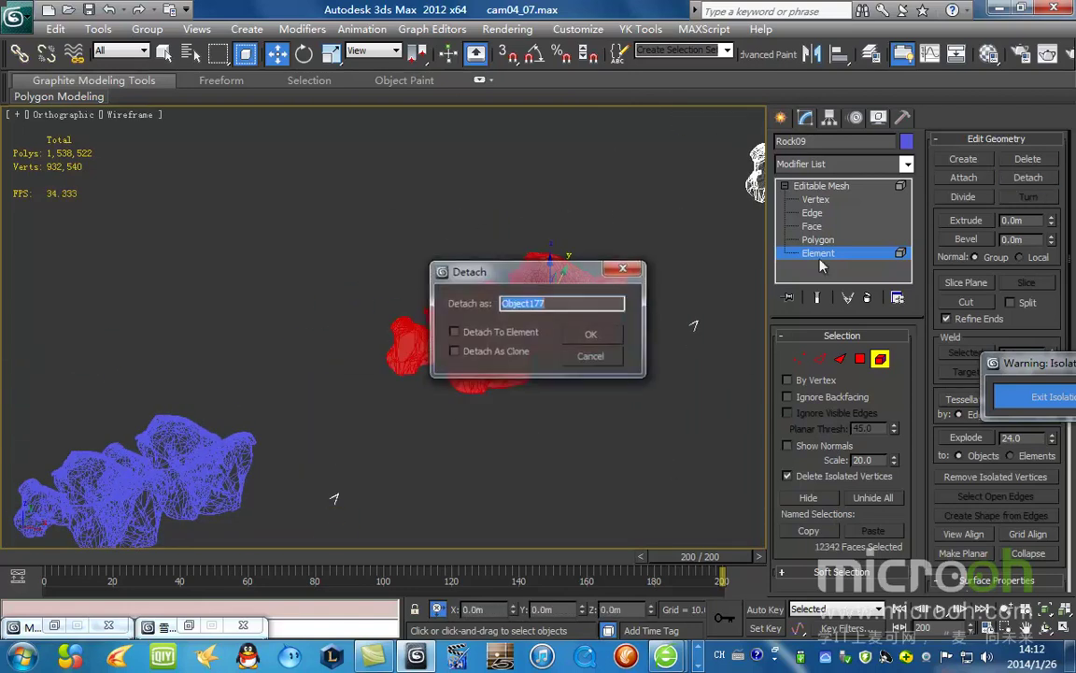
{"action": "left_click", "coordinate": [592, 334]}
Step: Select the last rock cluster at the far end of the row and detach it as a separate object
{"action": "middle_click_drag", "start_coordinate": [439, 269], "coordinate": [321, 353]}
{"action": "left_click_drag", "start_coordinate": [213, 232], "coordinate": [645, 466]}
{"action": "left_click", "coordinate": [1028, 177]}
{"action": "left_click", "coordinate": [591, 334]}
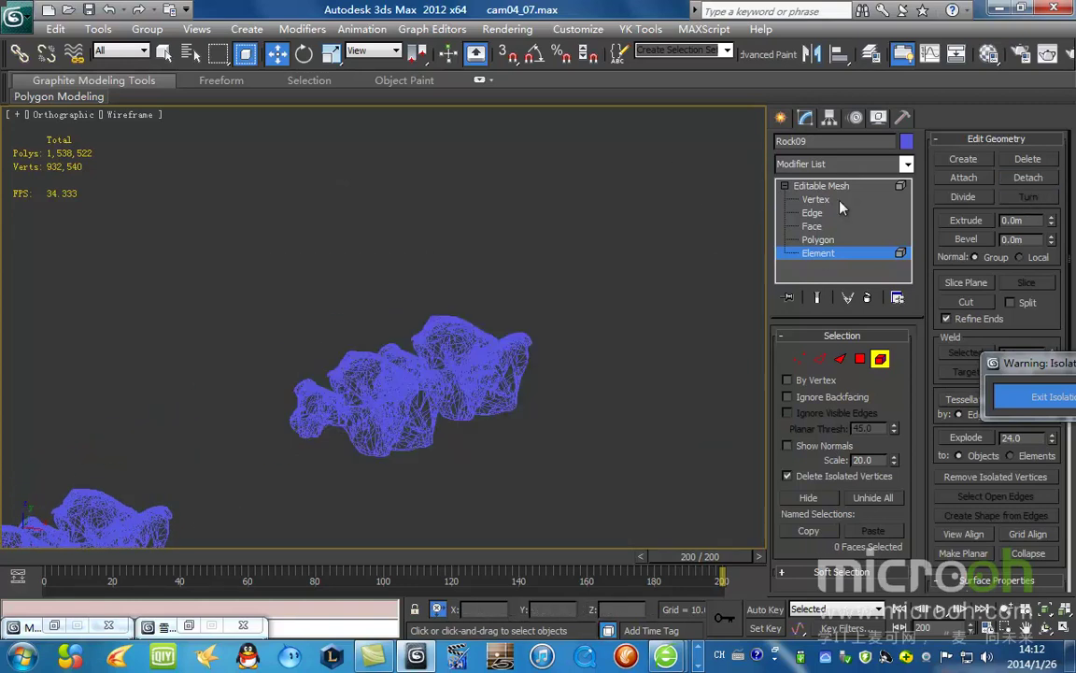
Step: Select the detached cluster at the row's lower end and check its face count in the object properties
{"action": "left_click", "coordinate": [577, 256]}
{"action": "middle_click_drag", "start_coordinate": [577, 256], "coordinate": [551, 422], "text": "alt"}
{"action": "scroll", "coordinate": [451, 336], "scroll_direction": "up", "scroll_amount": 3}
{"action": "middle_click_drag", "start_coordinate": [417, 455], "coordinate": [468, 302]}
{"action": "scroll", "coordinate": [478, 260], "scroll_direction": "up", "scroll_amount": 4}
{"action": "scroll", "coordinate": [474, 271], "scroll_direction": "up", "scroll_amount": 4}
{"action": "left_click", "coordinate": [492, 212]}
{"action": "right_click", "coordinate": [510, 211]}
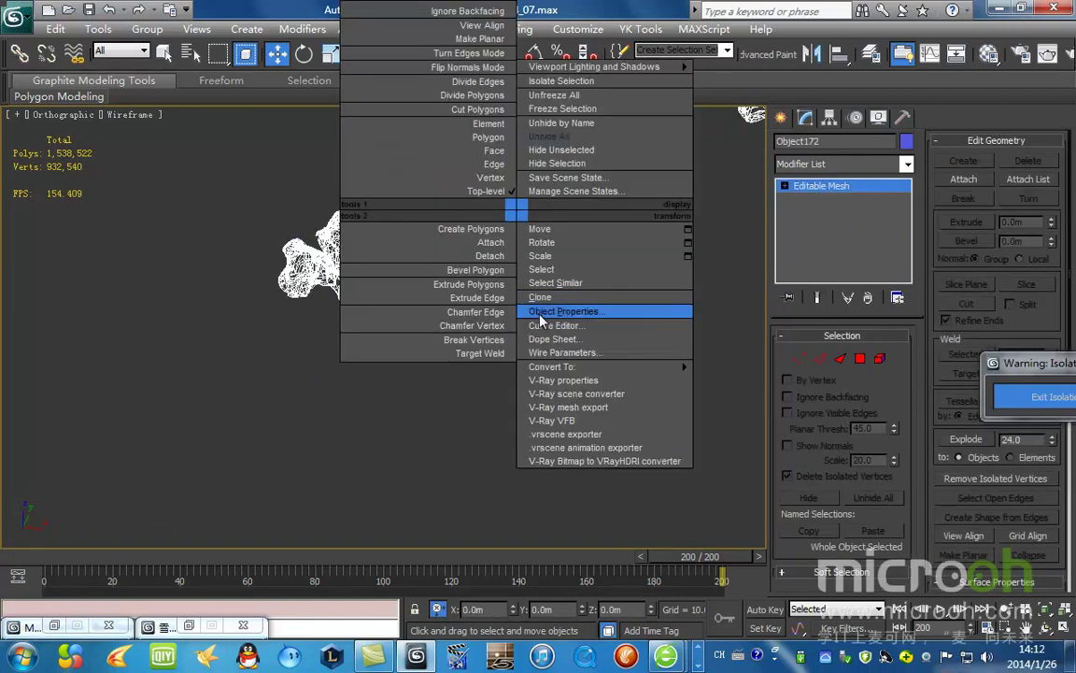
{"action": "left_click", "coordinate": [602, 310]}
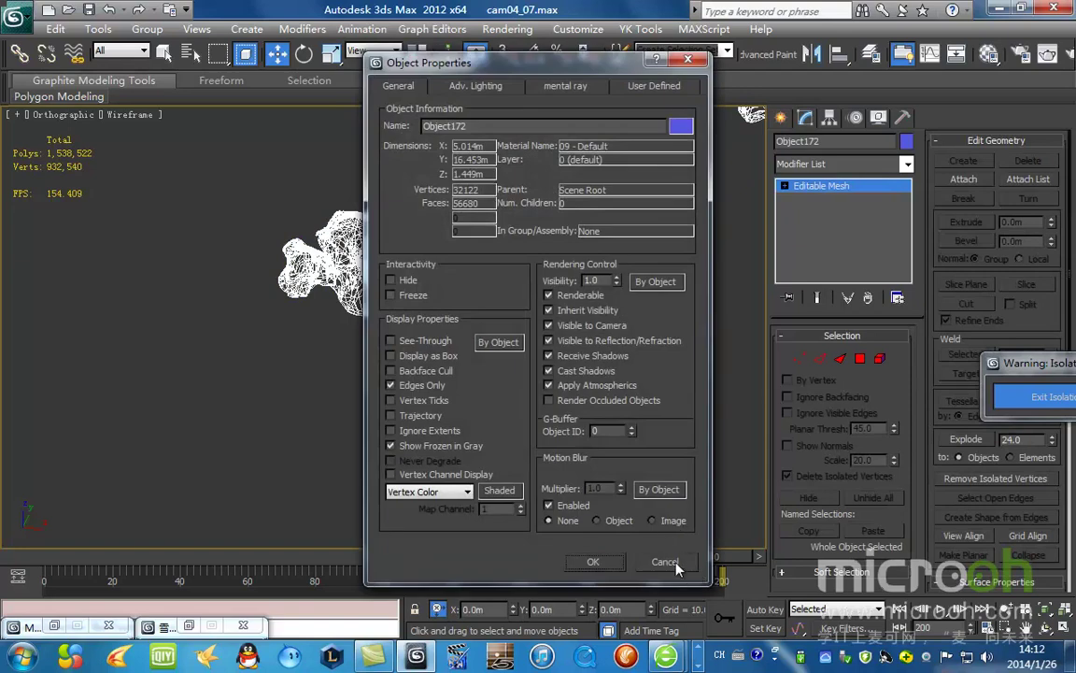
{"action": "left_click", "coordinate": [681, 565]}
Step: Inspect the rocks in shaded display and test-render the Camera04 view
{"action": "middle_click_drag", "start_coordinate": [519, 210], "coordinate": [506, 386]}
{"action": "scroll", "coordinate": [506, 386], "scroll_direction": "up", "scroll_amount": 4}
{"action": "key", "text": "F3"}
{"action": "scroll", "coordinate": [480, 327], "scroll_direction": "down", "scroll_amount": 3}
{"action": "middle_click_drag", "start_coordinate": [480, 327], "coordinate": [436, 284]}
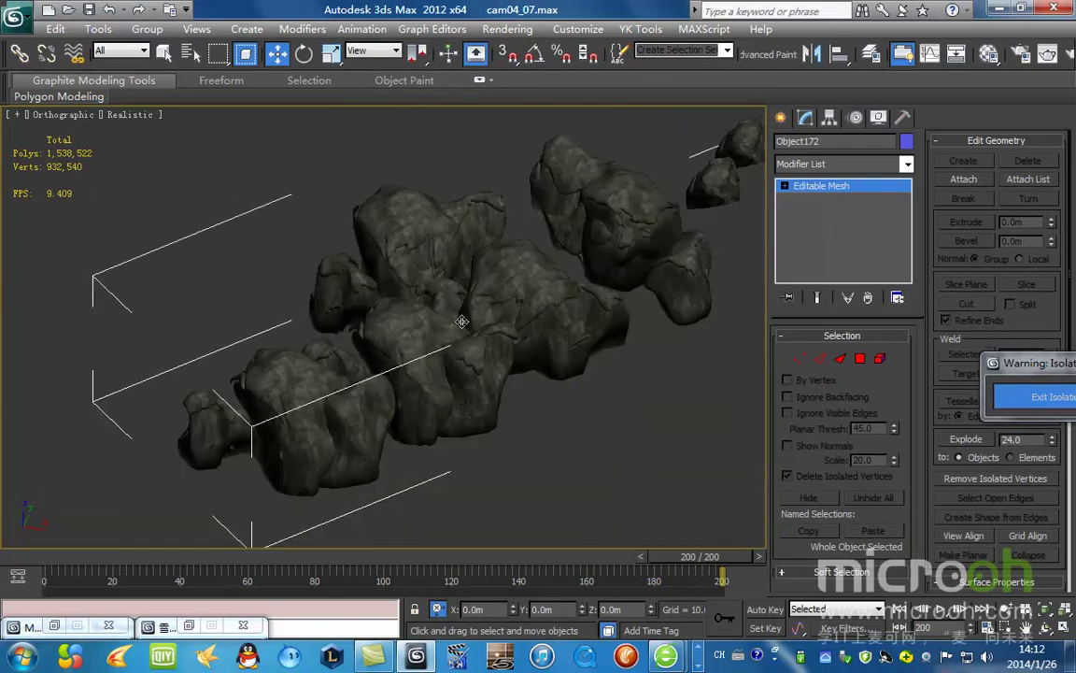
{"action": "scroll", "coordinate": [476, 341], "scroll_direction": "up", "scroll_amount": 5}
{"action": "middle_click_drag", "start_coordinate": [505, 371], "coordinate": [447, 229]}
{"action": "key", "text": "c"}
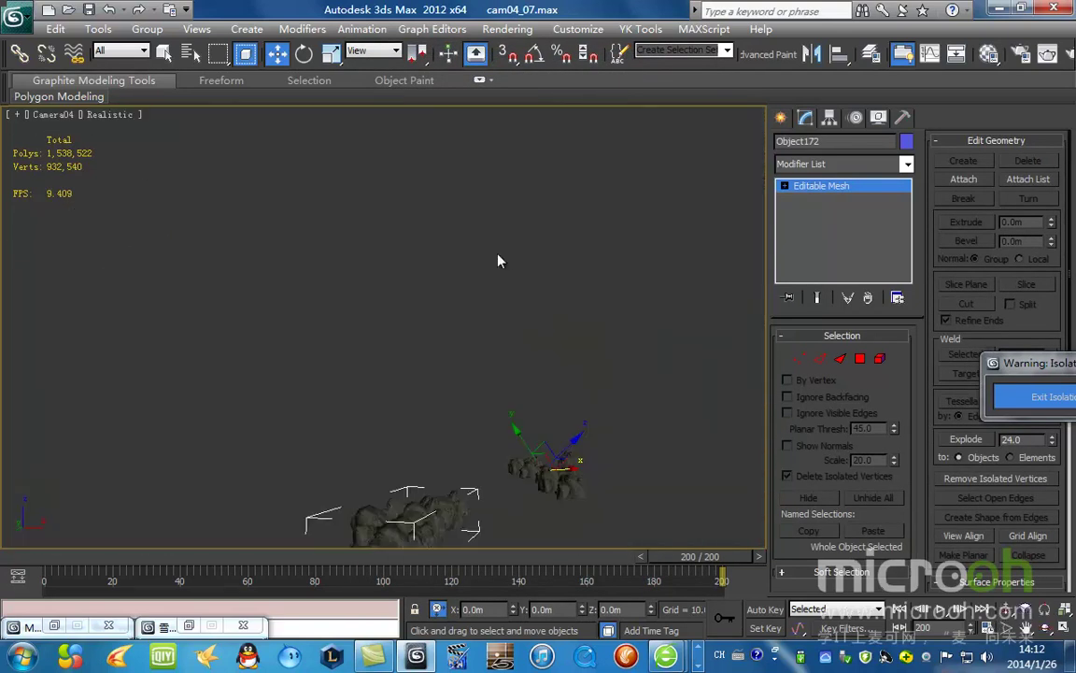
{"action": "left_click", "coordinate": [1072, 57]}
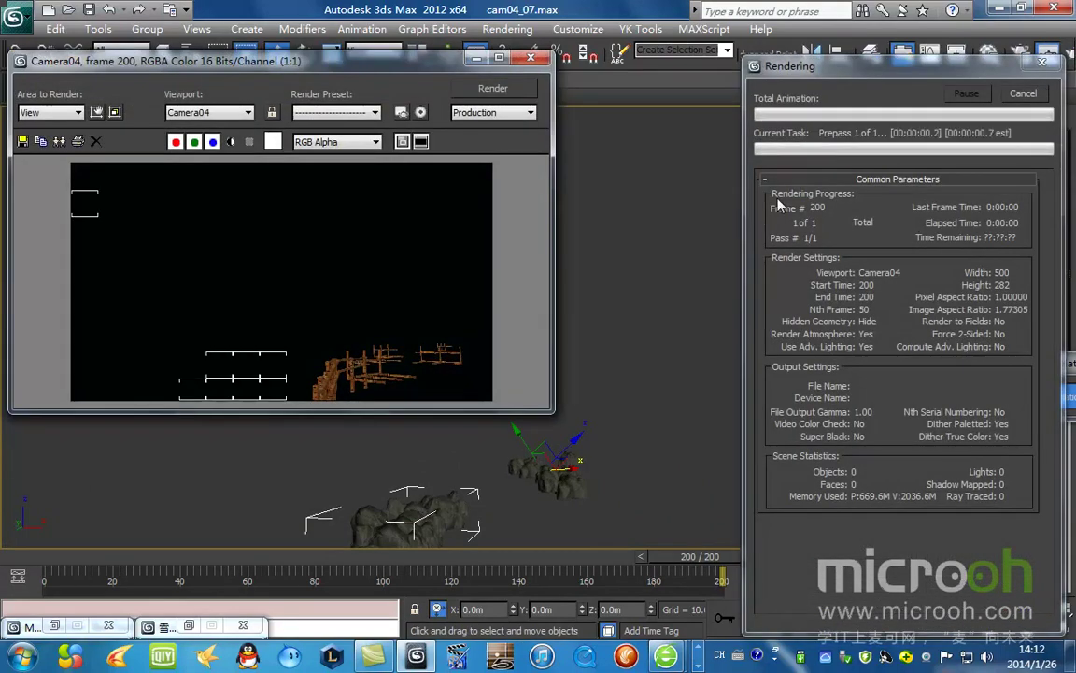
{"action": "left_click", "coordinate": [530, 57]}
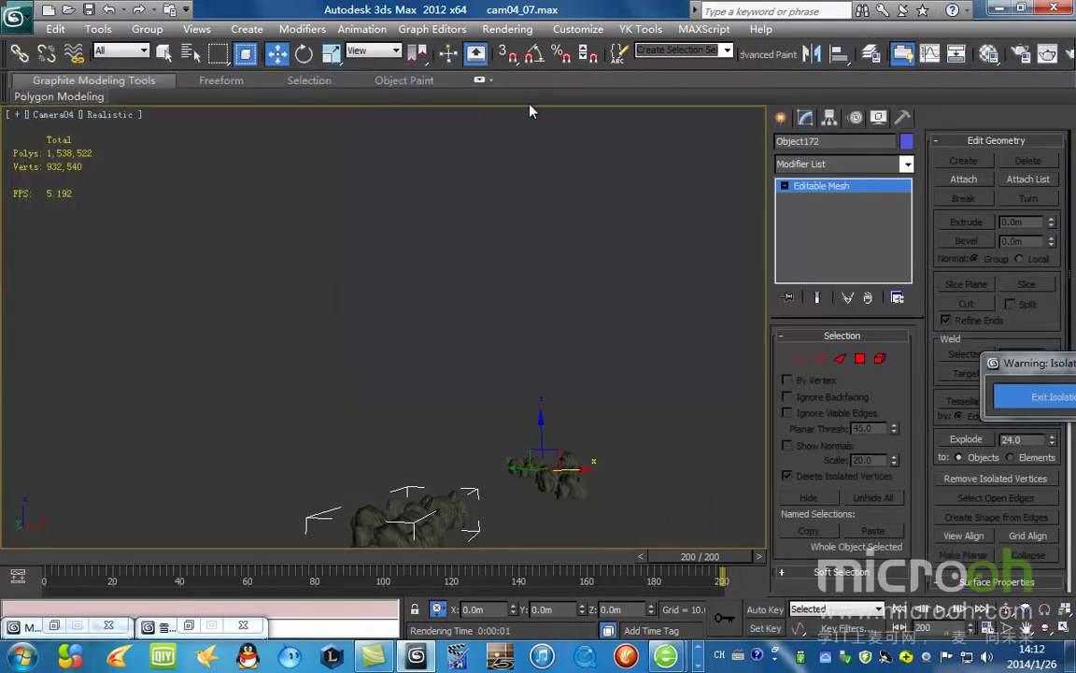
Step: Select the lowest rock cluster in the wireframe top view and apply a MultiRes modifier to it
{"action": "key", "text": "t"}
{"action": "left_click", "coordinate": [509, 337]}
{"action": "scroll", "coordinate": [473, 340], "scroll_direction": "up", "scroll_amount": 5}
{"action": "key", "text": "F3"}
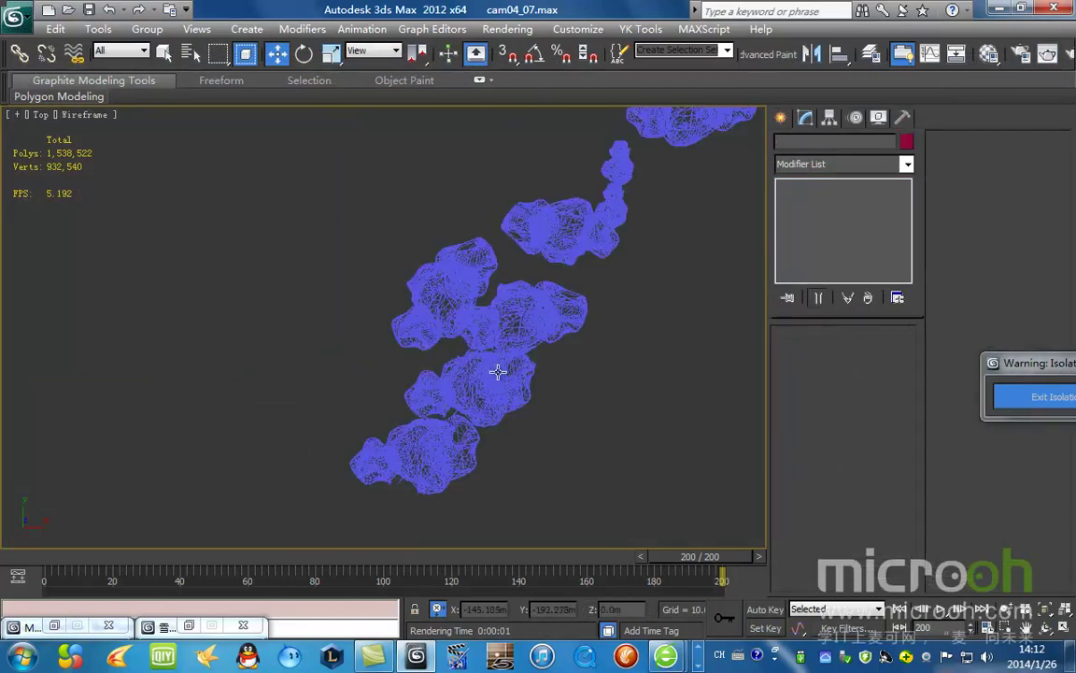
{"action": "left_click", "coordinate": [488, 379]}
{"action": "left_click", "coordinate": [910, 164]}
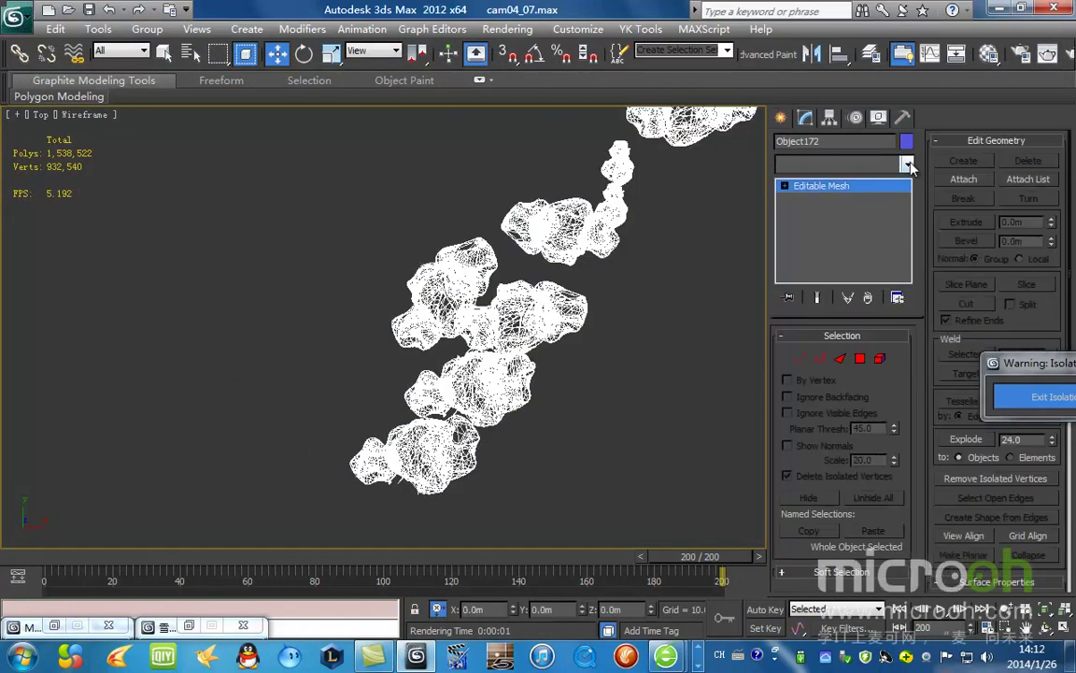
{"action": "left_click", "coordinate": [906, 165]}
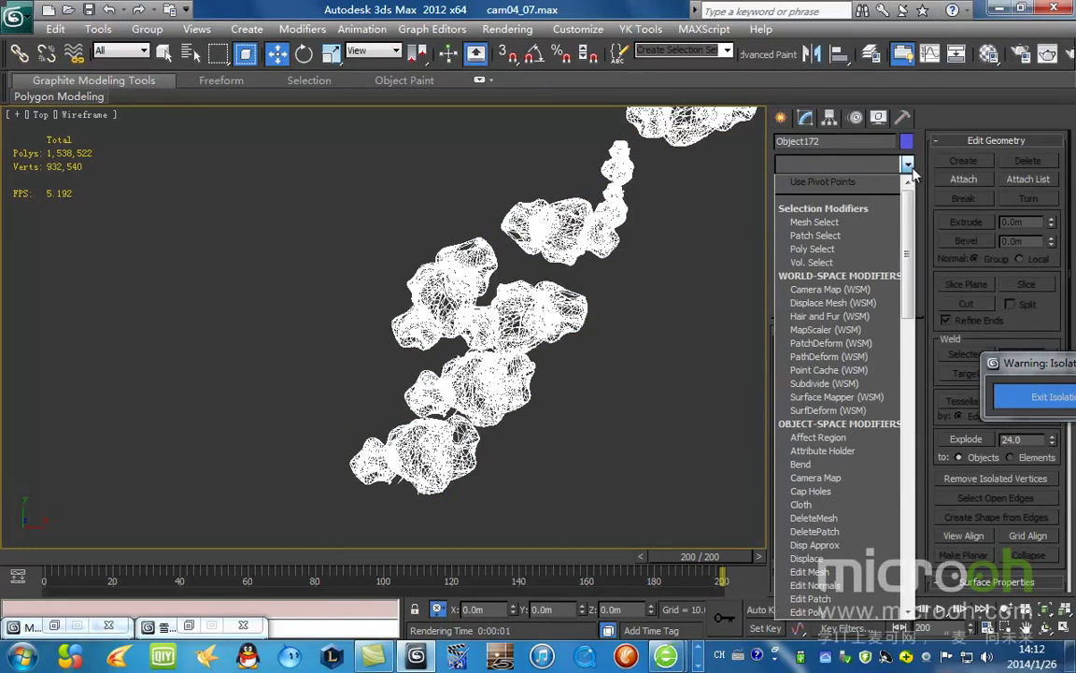
{"action": "key", "text": "m"}
{"action": "key", "text": "m"}
{"action": "key", "text": "m"}
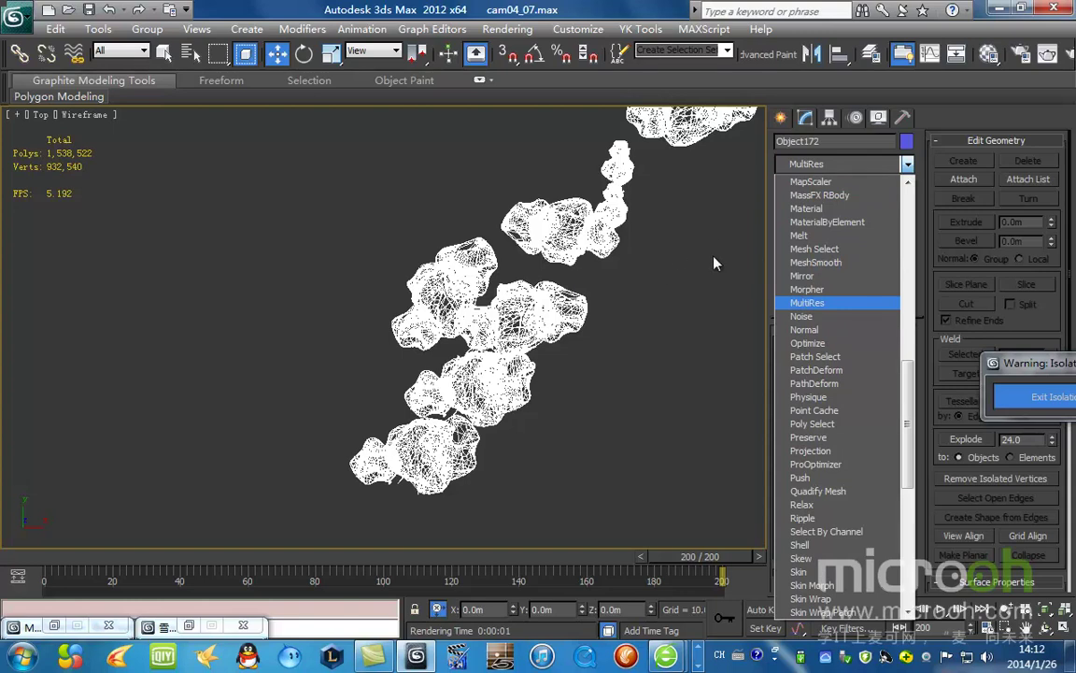
{"action": "left_click", "coordinate": [807, 309]}
Step: Generate the MultiRes mesh for the rock cluster and set its Vert Percent to 5
{"action": "scroll", "coordinate": [548, 308], "scroll_direction": "down", "scroll_amount": 5}
{"action": "middle_click_drag", "start_coordinate": [544, 332], "coordinate": [526, 240], "text": "alt"}
{"action": "scroll", "coordinate": [579, 313], "scroll_direction": "up", "scroll_amount": 7}
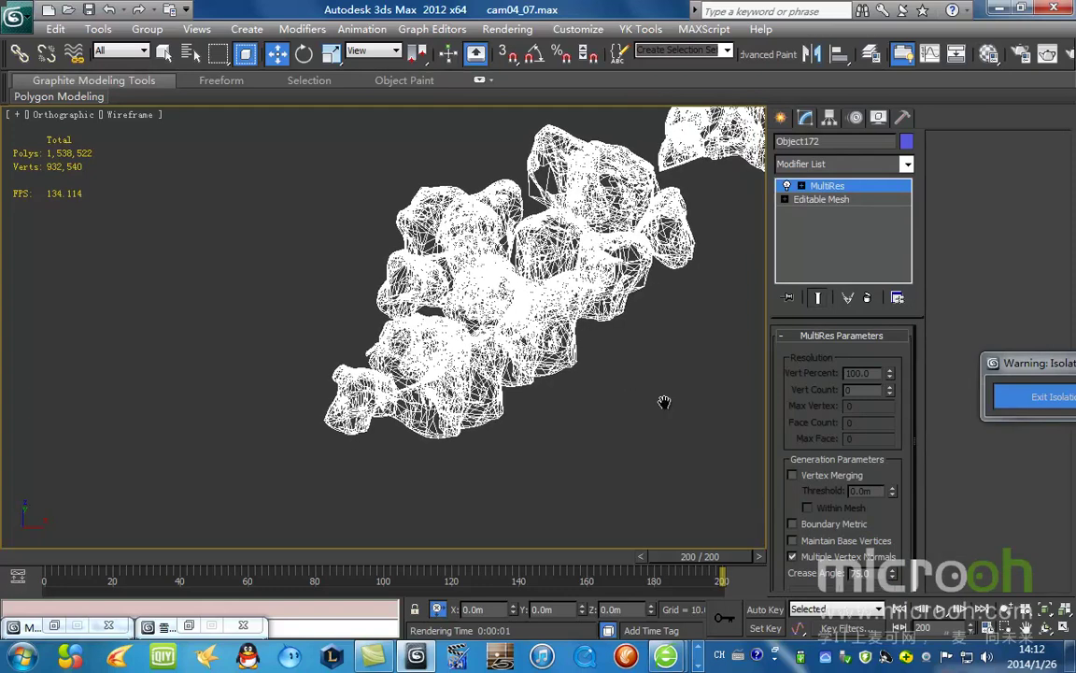
{"action": "scroll", "coordinate": [683, 411], "scroll_direction": "up", "scroll_amount": 3}
{"action": "scroll", "coordinate": [902, 416], "scroll_direction": "down", "scroll_amount": 2}
{"action": "left_click", "coordinate": [812, 561]}
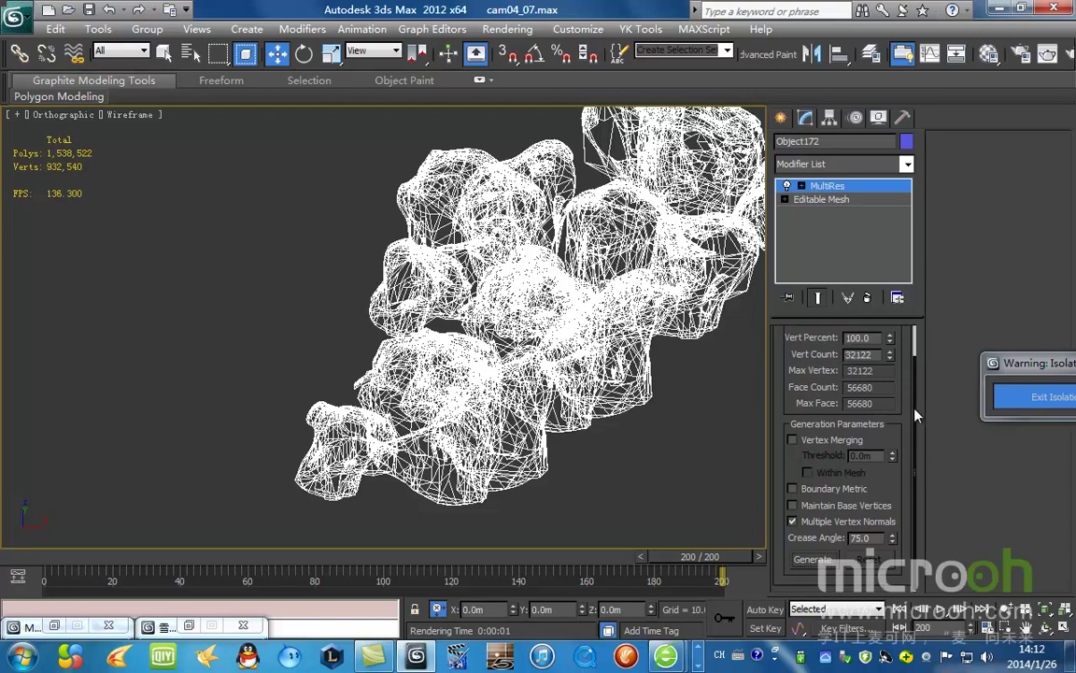
{"action": "scroll", "coordinate": [879, 392], "scroll_direction": "up", "scroll_amount": 1}
{"action": "left_click", "coordinate": [862, 372]}
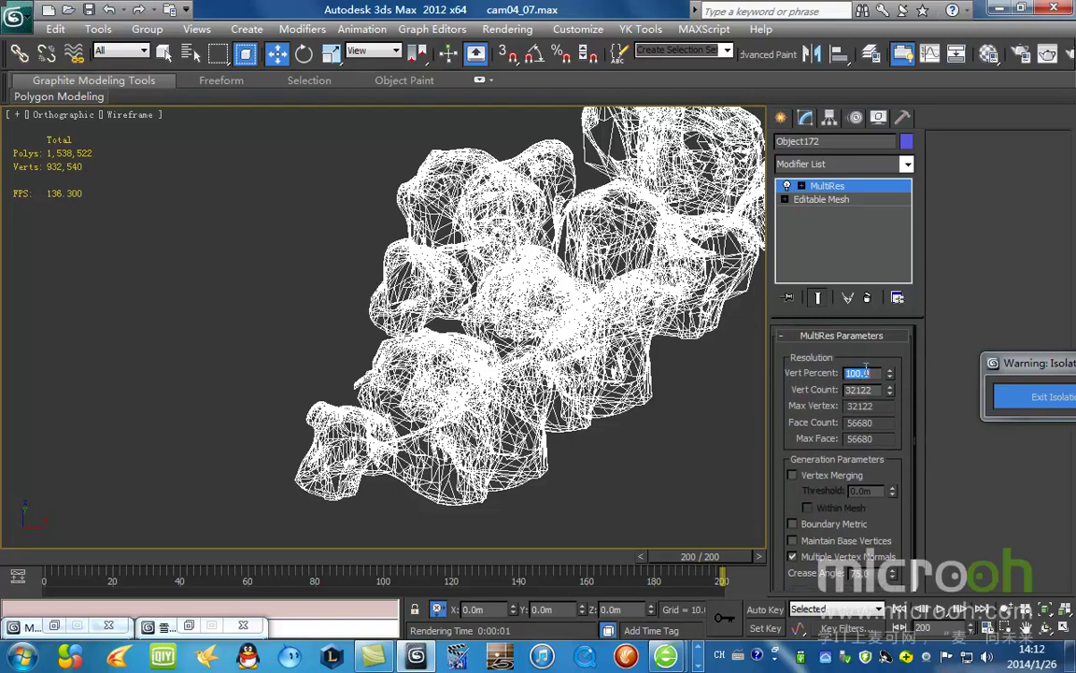
{"action": "type", "text": "5"}
{"action": "key", "text": "Return"}
Step: Inspect the simplified rock cluster in shaded display and check its object properties
{"action": "scroll", "coordinate": [517, 307], "scroll_direction": "up", "scroll_amount": 2}
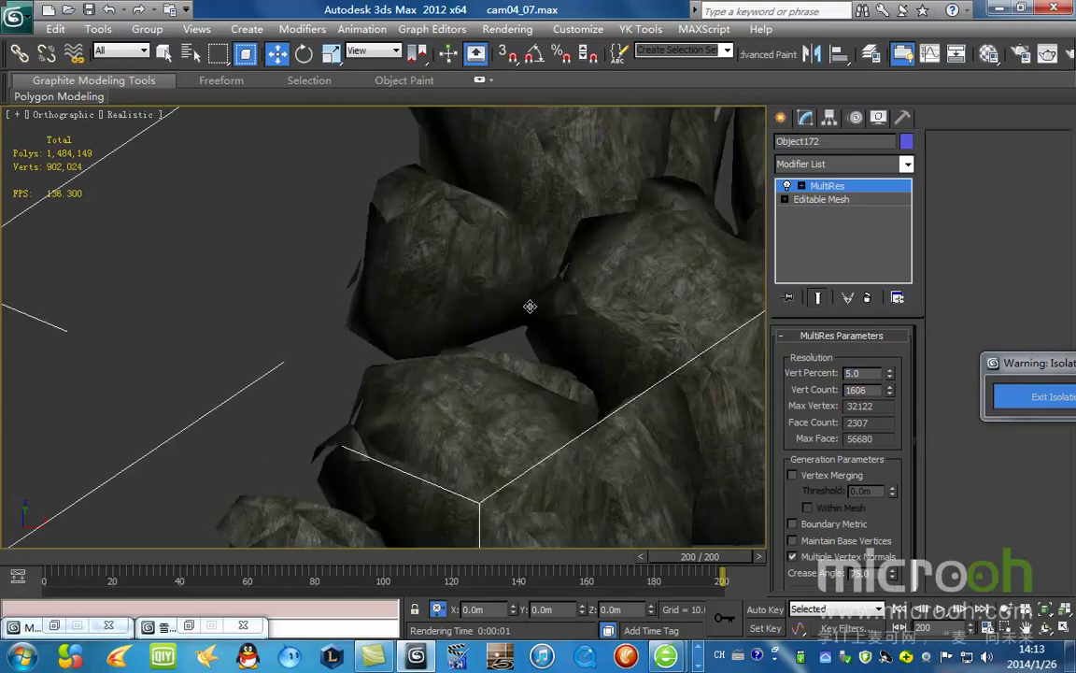
{"action": "key", "text": "F3"}
{"action": "scroll", "coordinate": [440, 328], "scroll_direction": "down", "scroll_amount": 2}
{"action": "right_click", "coordinate": [493, 271]}
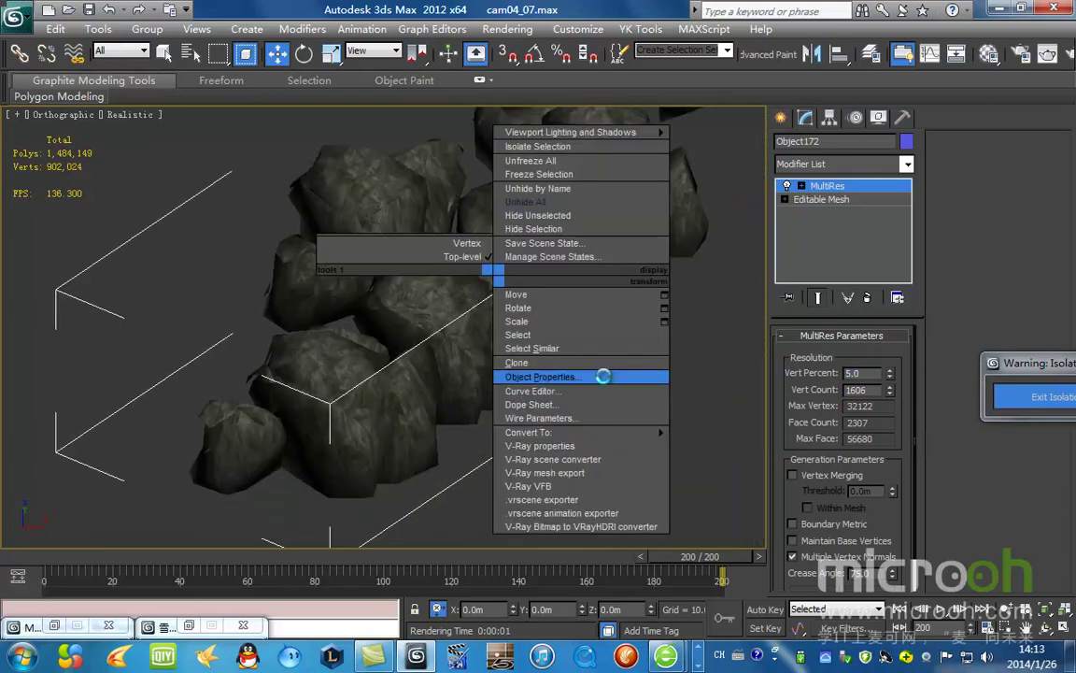
{"action": "left_click", "coordinate": [597, 378]}
{"action": "key", "text": "Return"}
Step: Render the Camera04 view to check how the simplified rocks look
{"action": "key", "text": "c"}
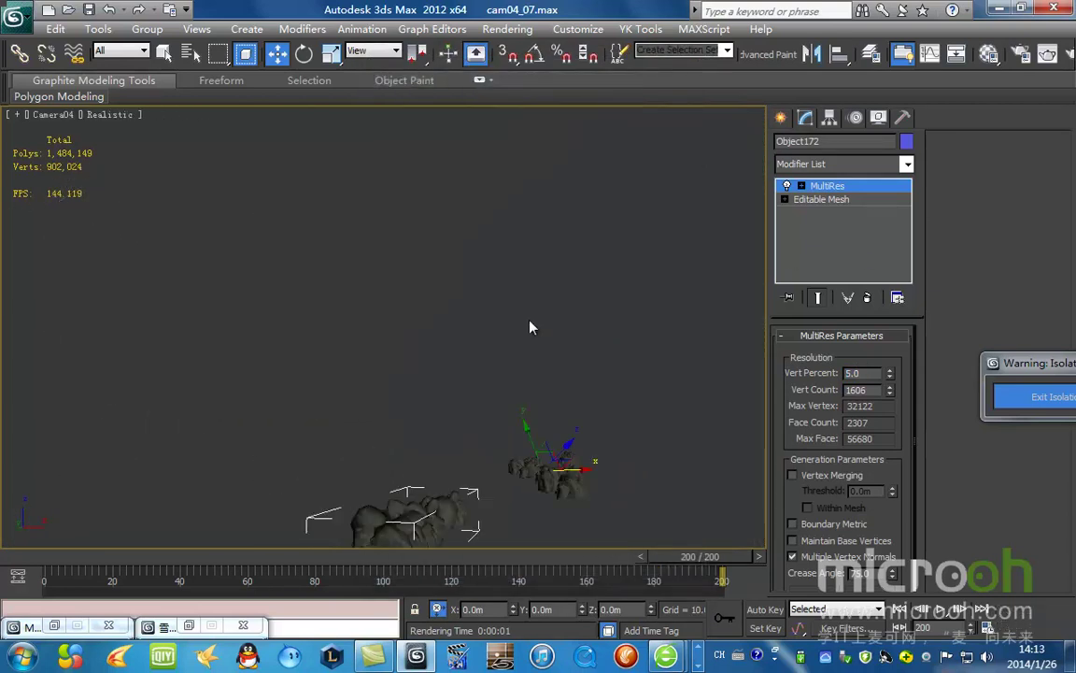
{"action": "left_click", "coordinate": [1048, 53]}
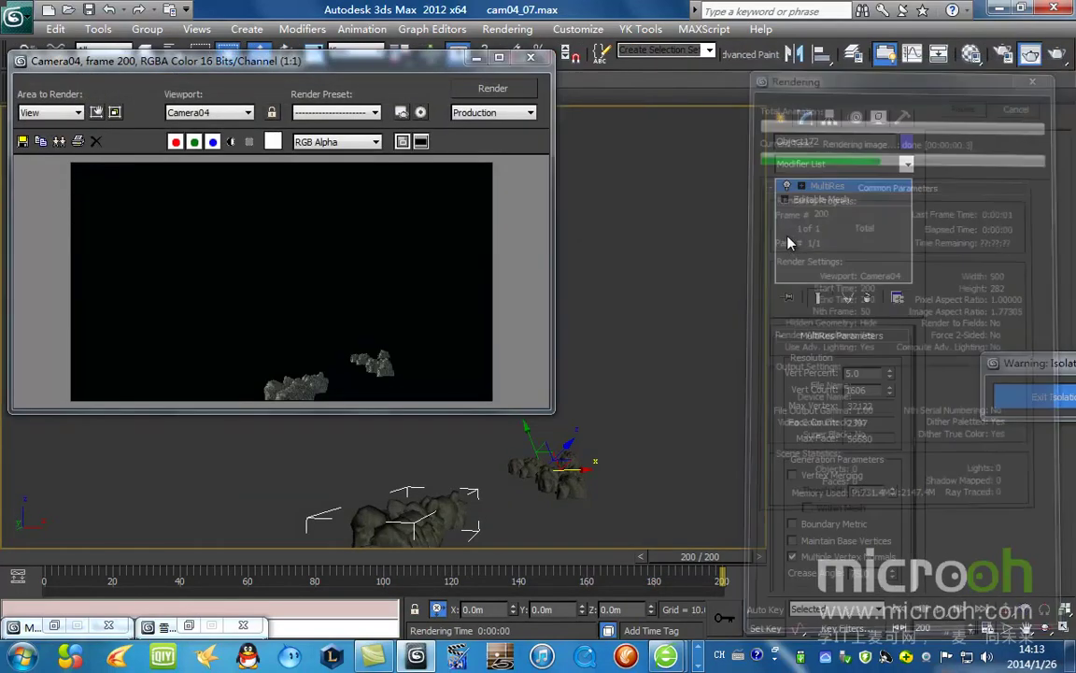
{"action": "left_click", "coordinate": [531, 57]}
Step: Try reducing the rock cluster's MultiRes Vert Percent to 1 and inspect the shaded shapes up close
{"action": "key", "text": "t"}
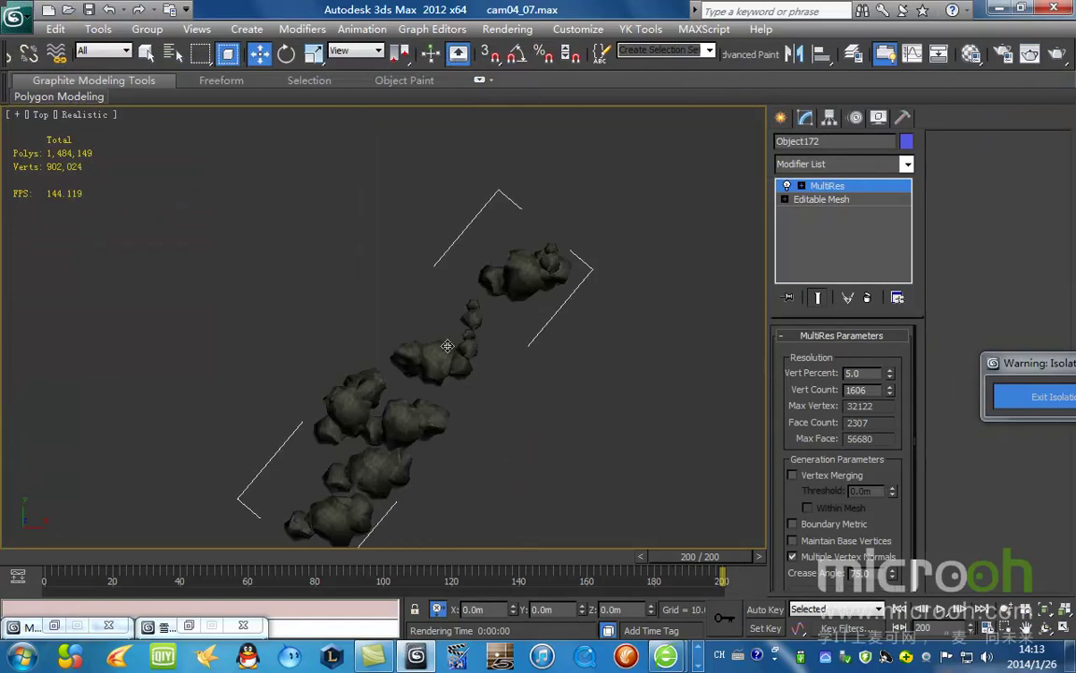
{"action": "key", "text": "F3"}
{"action": "middle_click_drag", "start_coordinate": [530, 395], "coordinate": [506, 294], "text": "alt"}
{"action": "scroll", "coordinate": [527, 373], "scroll_direction": "up", "scroll_amount": 4}
{"action": "key", "text": "F3"}
{"action": "middle_click_drag", "start_coordinate": [550, 439], "coordinate": [524, 331]}
{"action": "scroll", "coordinate": [524, 332], "scroll_direction": "up", "scroll_amount": 3}
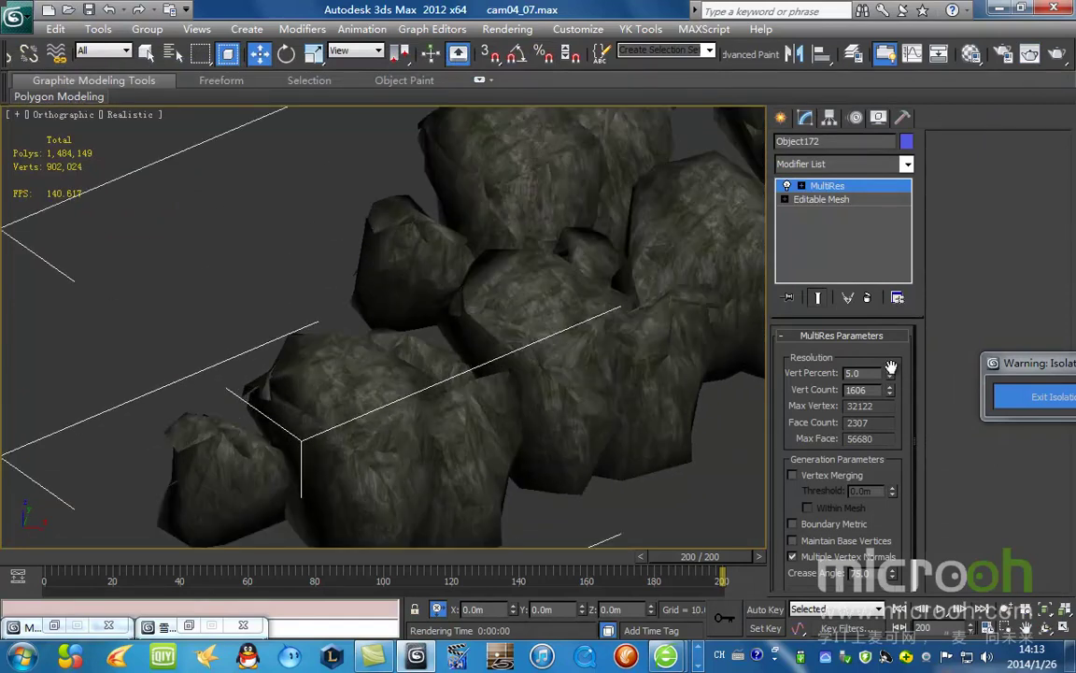
{"action": "key", "text": "Return"}
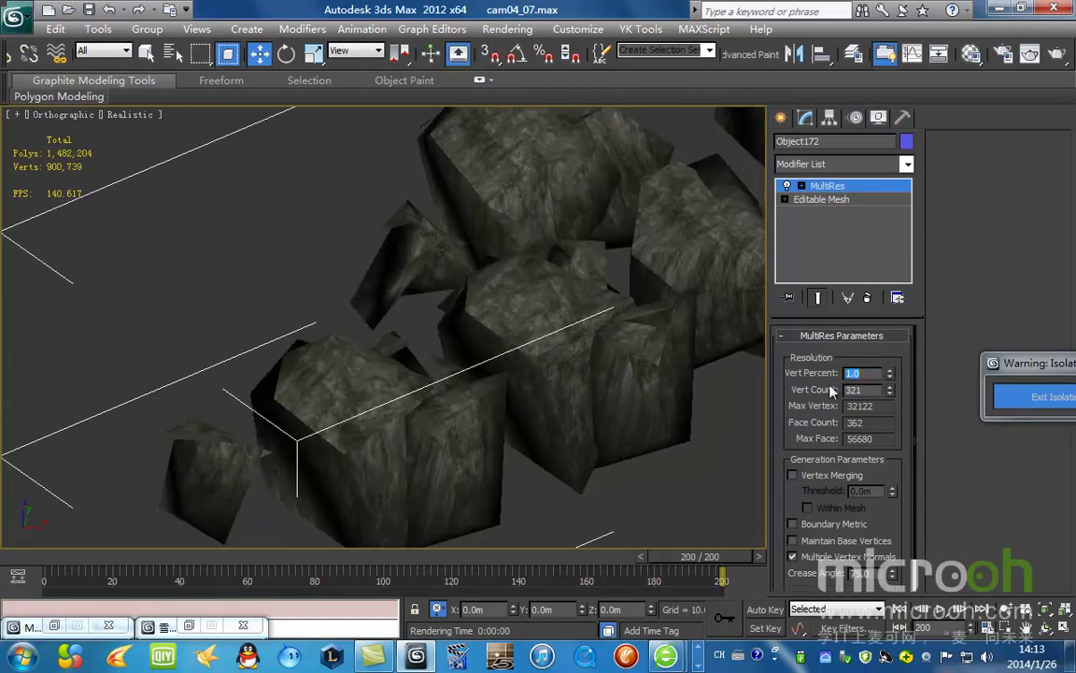
{"action": "scroll", "coordinate": [607, 407], "scroll_direction": "down", "scroll_amount": 2}
{"action": "middle_click_drag", "start_coordinate": [611, 406], "coordinate": [580, 414]}
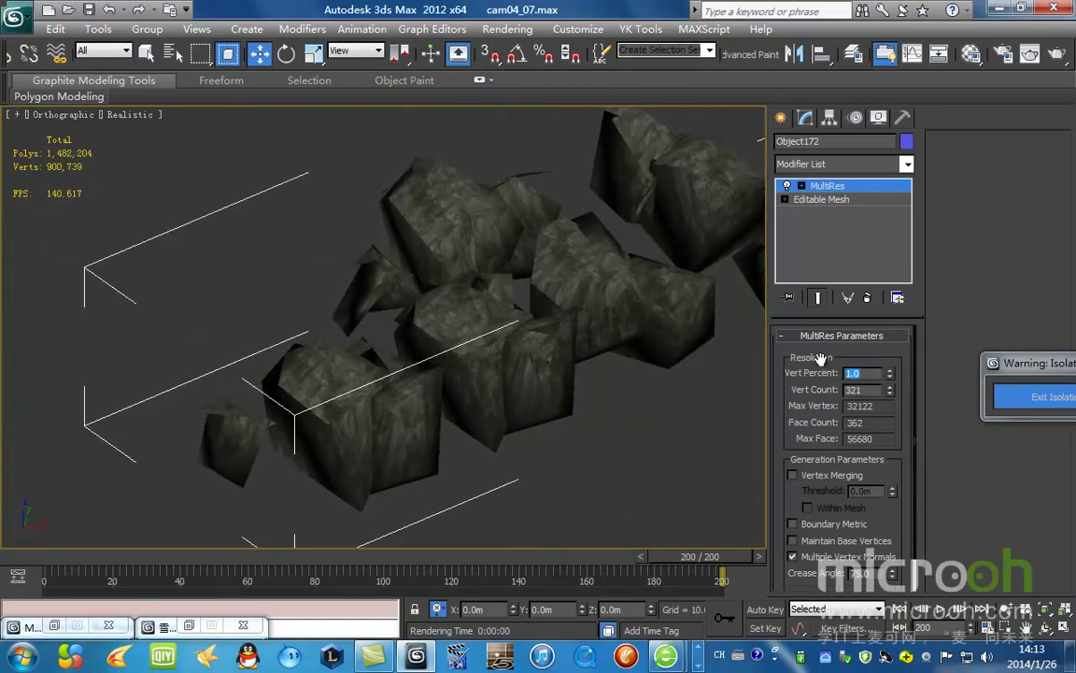
Step: Set the rock cluster's MultiRes Vert Percent to 2 and check the shaded result
{"action": "type", "text": "2"}
{"action": "key", "text": "Return"}
{"action": "scroll", "coordinate": [420, 369], "scroll_direction": "down", "scroll_amount": 4}
{"action": "scroll", "coordinate": [369, 295], "scroll_direction": "up", "scroll_amount": 6}
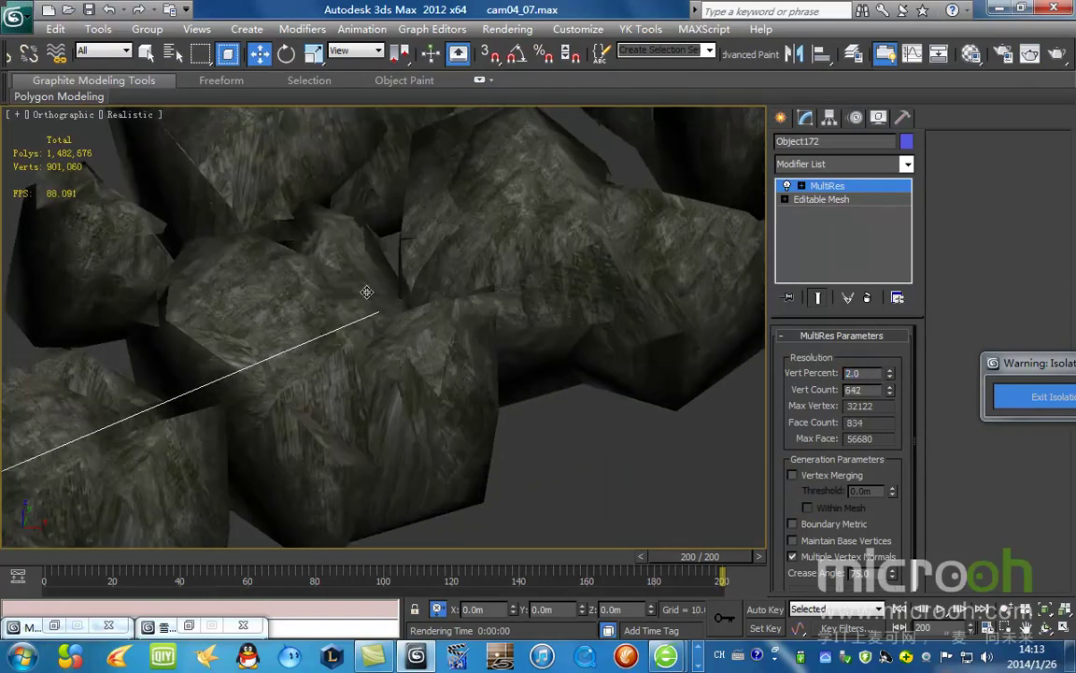
{"action": "scroll", "coordinate": [396, 322], "scroll_direction": "down", "scroll_amount": 2}
Step: Render Camera04 again with the rock cluster at 2 percent vertices
{"action": "key", "text": "c"}
{"action": "left_click", "coordinate": [1058, 57]}
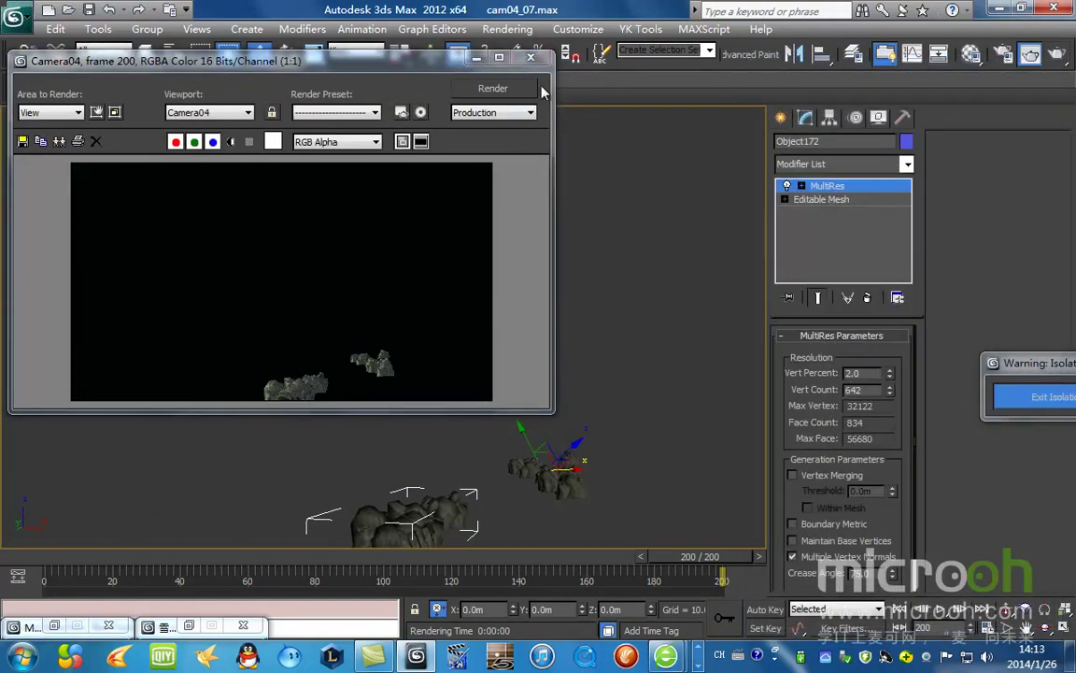
{"action": "left_click", "coordinate": [530, 57]}
Step: Reselect the simplified rock cluster in the top view and copy its MultiRes modifier
{"action": "key", "text": "t"}
{"action": "scroll", "coordinate": [480, 290], "scroll_direction": "down", "scroll_amount": 3}
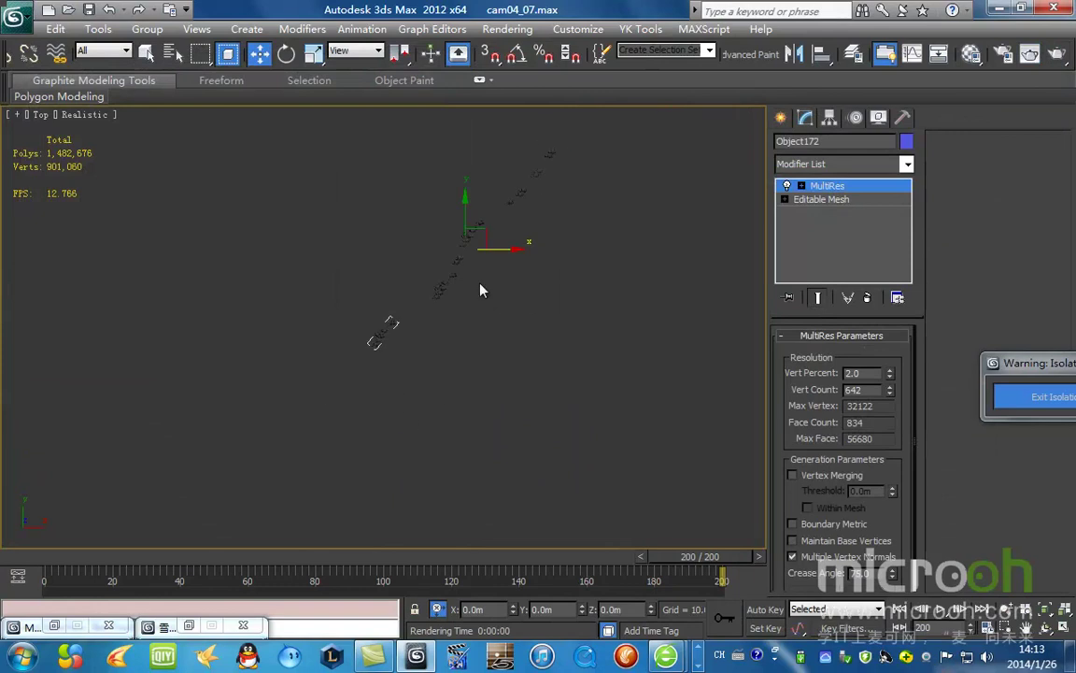
{"action": "scroll", "coordinate": [479, 291], "scroll_direction": "up", "scroll_amount": 5}
{"action": "left_click", "coordinate": [620, 249]}
{"action": "scroll", "coordinate": [479, 358], "scroll_direction": "up", "scroll_amount": 2}
{"action": "scroll", "coordinate": [479, 357], "scroll_direction": "down", "scroll_amount": 2}
{"action": "left_click_drag", "start_coordinate": [259, 534], "coordinate": [206, 414]}
{"action": "right_click", "coordinate": [827, 186]}
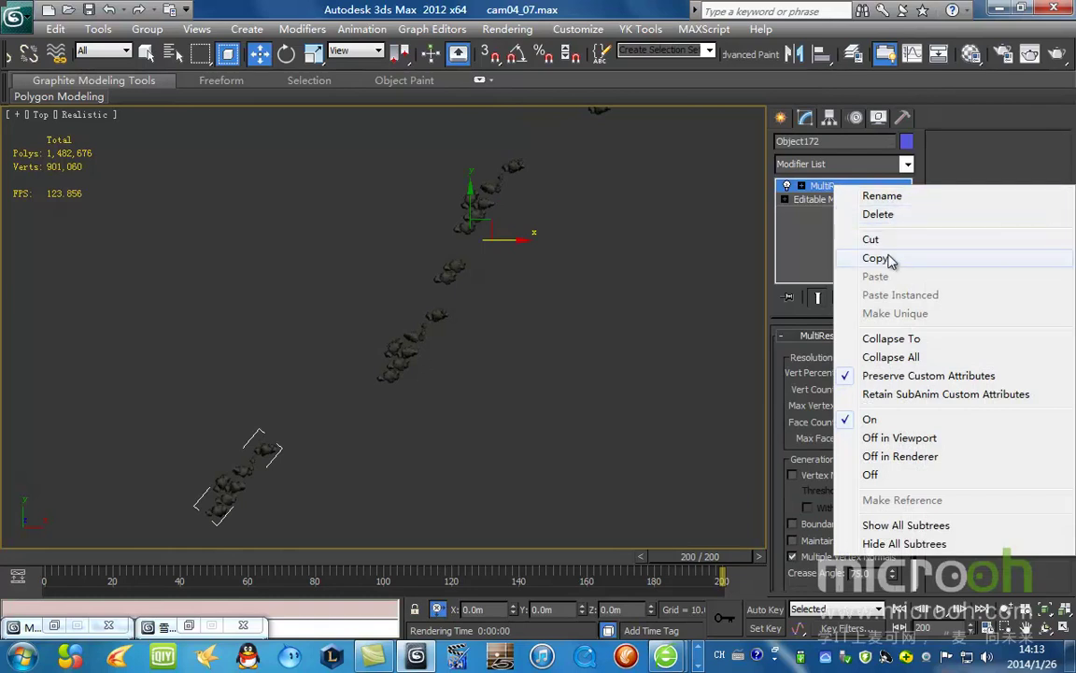
{"action": "left_click", "coordinate": [875, 258]}
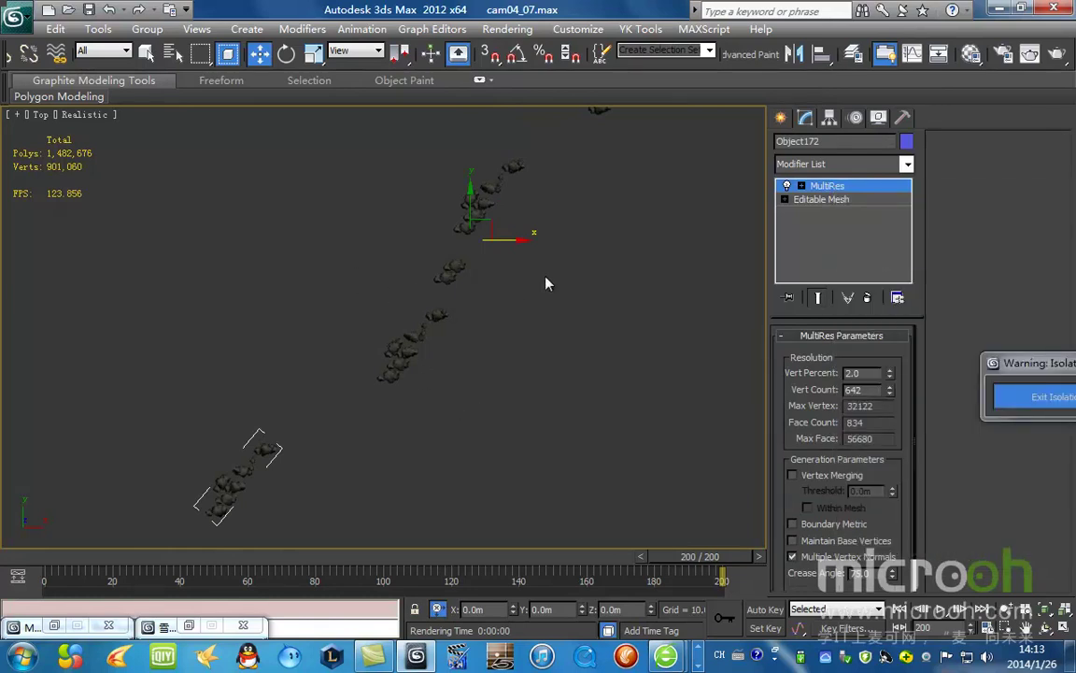
Step: Select the next large rock cluster up the row and paste the copied MultiRes modifier onto it as an instance
{"action": "left_click", "coordinate": [436, 315]}
{"action": "scroll", "coordinate": [507, 298], "scroll_direction": "up", "scroll_amount": 3}
{"action": "left_click", "coordinate": [481, 249], "text": "ctrl"}
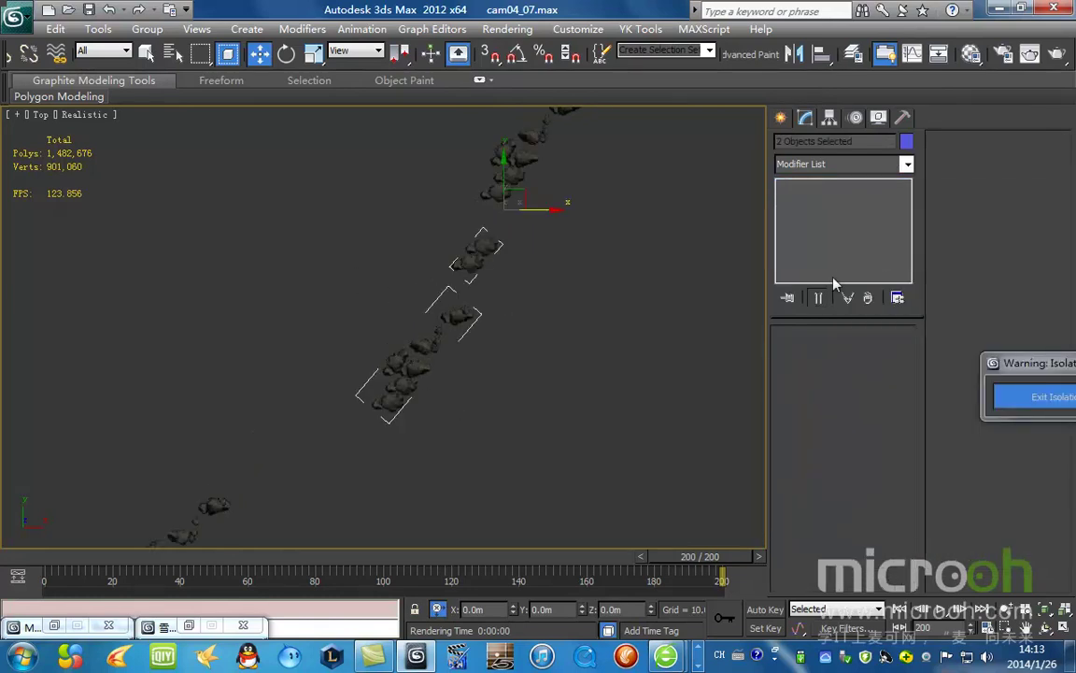
{"action": "left_click", "coordinate": [495, 267]}
{"action": "left_click", "coordinate": [446, 323]}
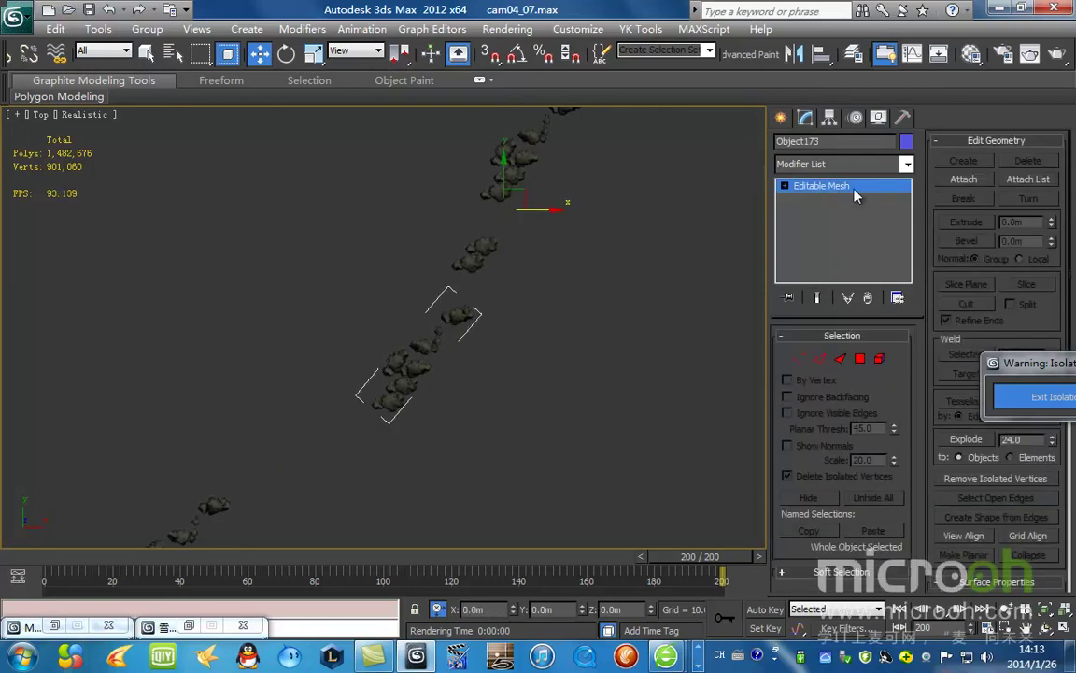
{"action": "right_click", "coordinate": [854, 194]}
{"action": "left_click", "coordinate": [919, 218]}
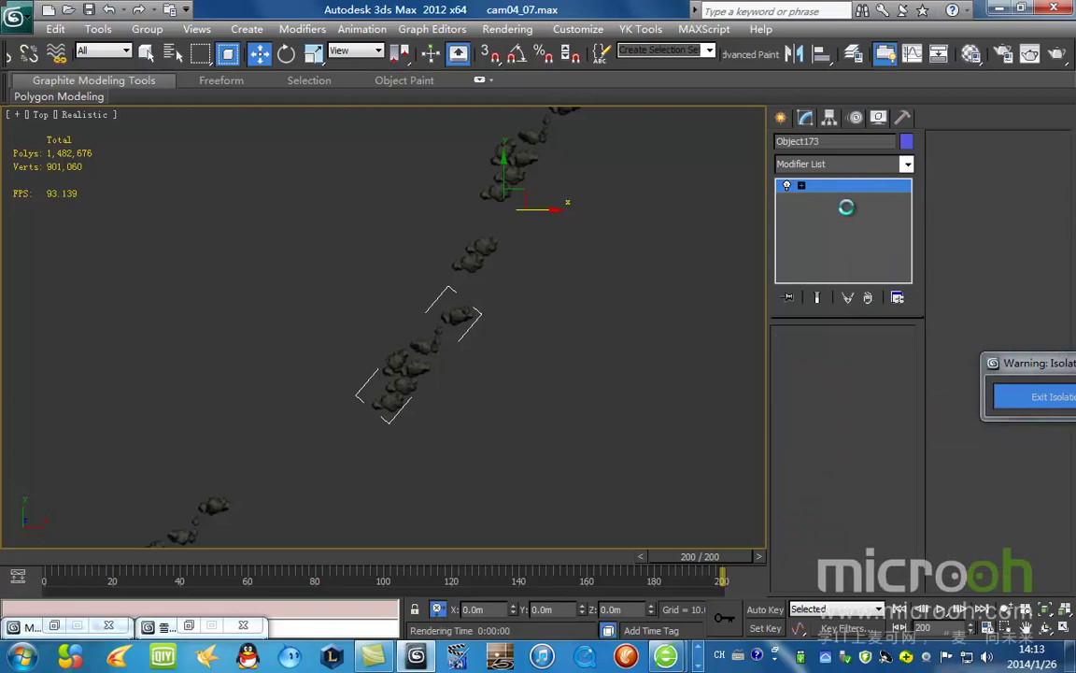
{"action": "scroll", "coordinate": [497, 396], "scroll_direction": "up", "scroll_amount": 5}
{"action": "scroll", "coordinate": [497, 396], "scroll_direction": "up", "scroll_amount": 2}
{"action": "middle_click_drag", "start_coordinate": [497, 396], "coordinate": [418, 306]}
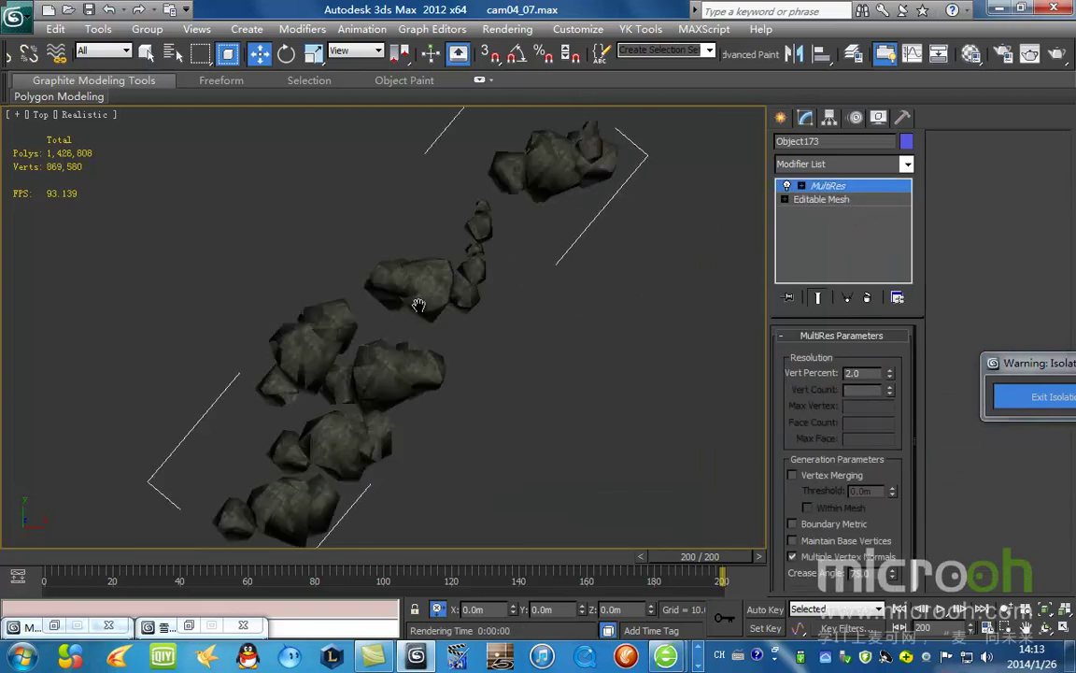
Step: Check the vertex and face counts of the simplified rock cluster in its object properties, leaving them unchanged
{"action": "scroll", "coordinate": [417, 306], "scroll_direction": "down", "scroll_amount": 4}
{"action": "left_click", "coordinate": [525, 285]}
{"action": "left_click", "coordinate": [409, 302]}
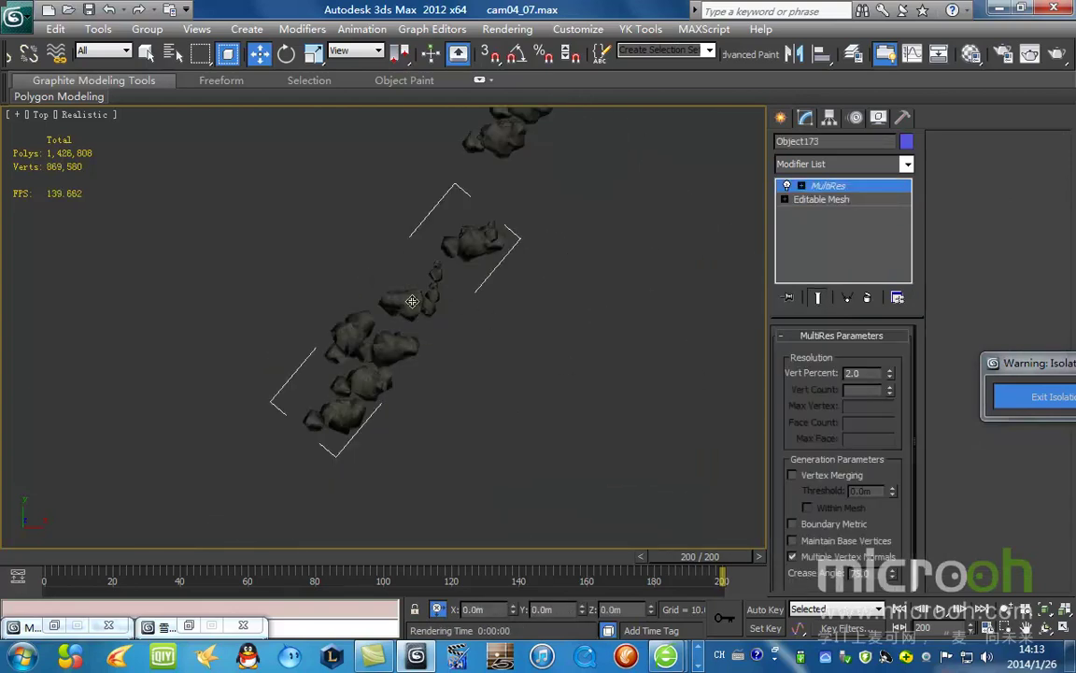
{"action": "right_click", "coordinate": [439, 271]}
{"action": "left_click", "coordinate": [538, 379]}
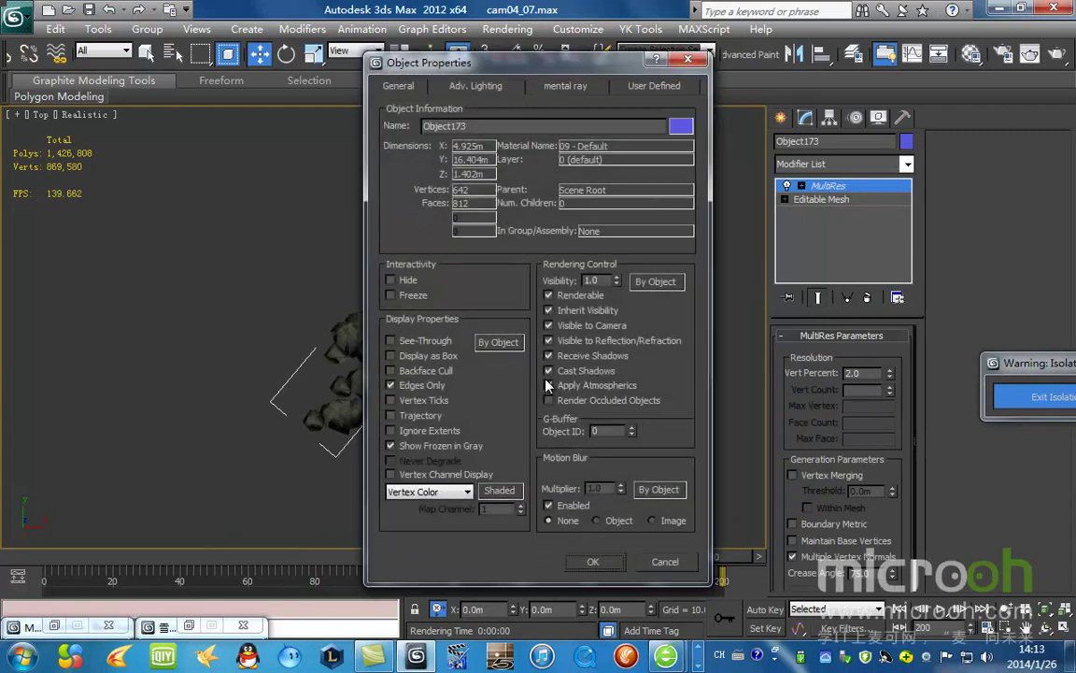
{"action": "left_click", "coordinate": [671, 567]}
Step: Paste the copied MultiRes modifier as an instance onto the next pair of rock clumps up the row and check the shading
{"action": "middle_click_drag", "start_coordinate": [545, 178], "coordinate": [430, 411]}
{"action": "scroll", "coordinate": [422, 434], "scroll_direction": "up", "scroll_amount": 4}
{"action": "key", "text": "F3"}
{"action": "left_click", "coordinate": [505, 324]}
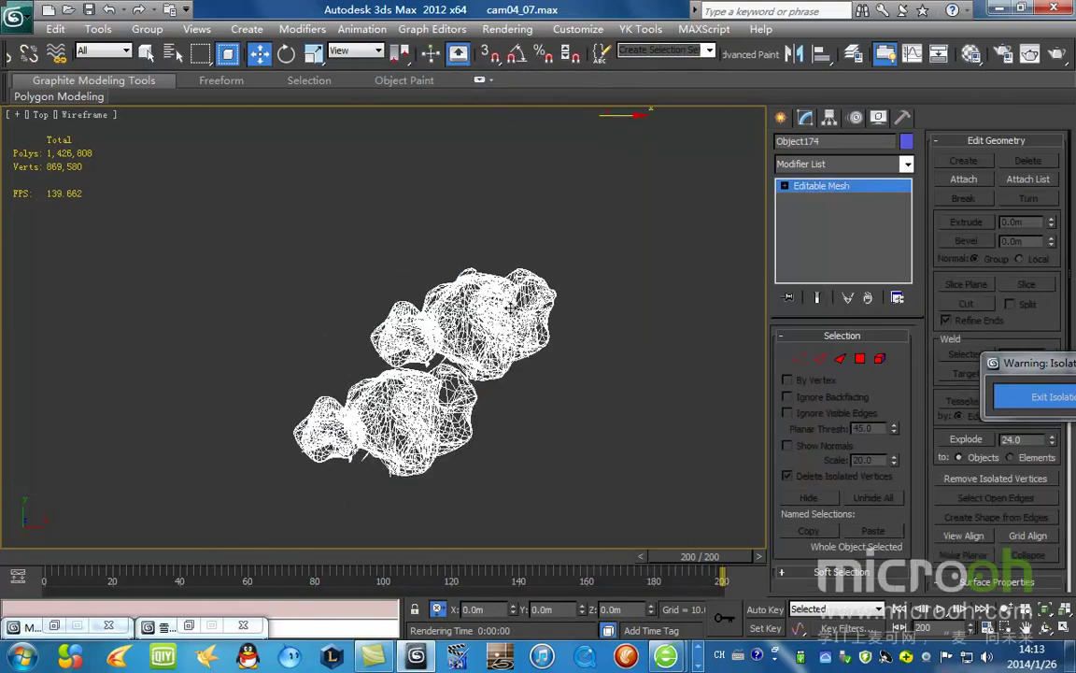
{"action": "right_click", "coordinate": [850, 194]}
{"action": "left_click", "coordinate": [911, 219]}
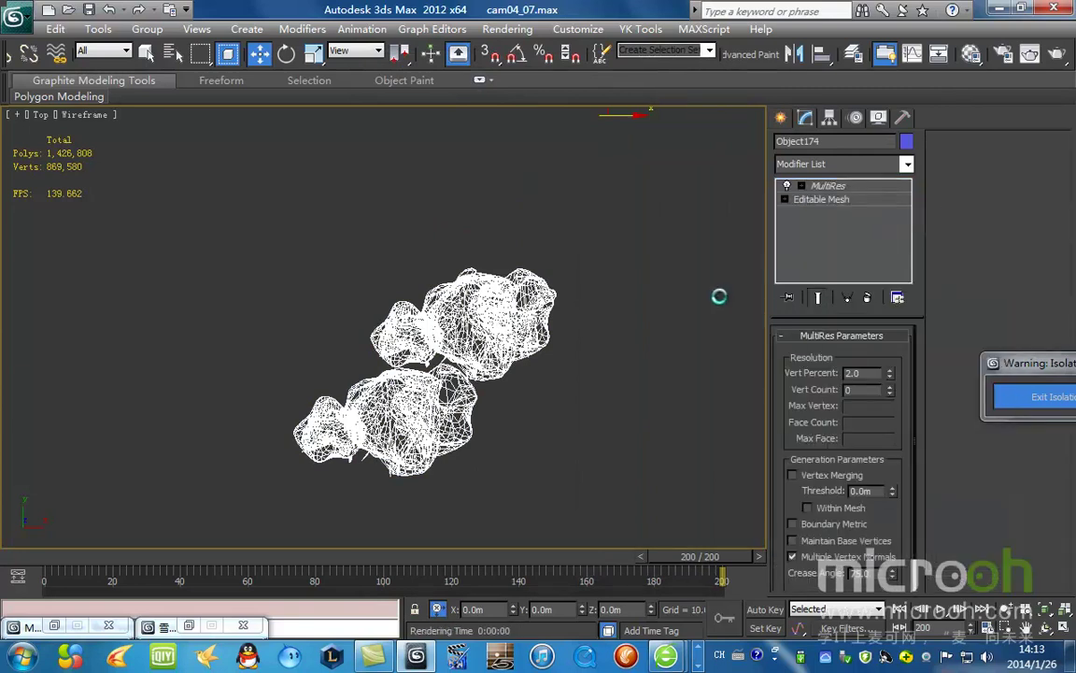
{"action": "left_click", "coordinate": [600, 332]}
{"action": "scroll", "coordinate": [600, 332], "scroll_direction": "up", "scroll_amount": 5}
{"action": "middle_click_drag", "start_coordinate": [601, 332], "coordinate": [447, 344]}
{"action": "key", "text": "F3"}
Step: Give the following large rock group an instanced copy of the 2 percent MultiRes modifier and view it shaded
{"action": "scroll", "coordinate": [447, 343], "scroll_direction": "down", "scroll_amount": 5}
{"action": "mouse_move", "coordinate": [474, 249]}
{"action": "middle_mouse_down"}
{"action": "mouse_move", "coordinate": [425, 339]}
{"action": "mouse_move", "coordinate": [384, 488]}
{"action": "middle_mouse_up"}
{"action": "left_click", "coordinate": [464, 288]}
{"action": "key", "text": "F3"}
{"action": "right_click", "coordinate": [843, 188]}
{"action": "left_click", "coordinate": [892, 210]}
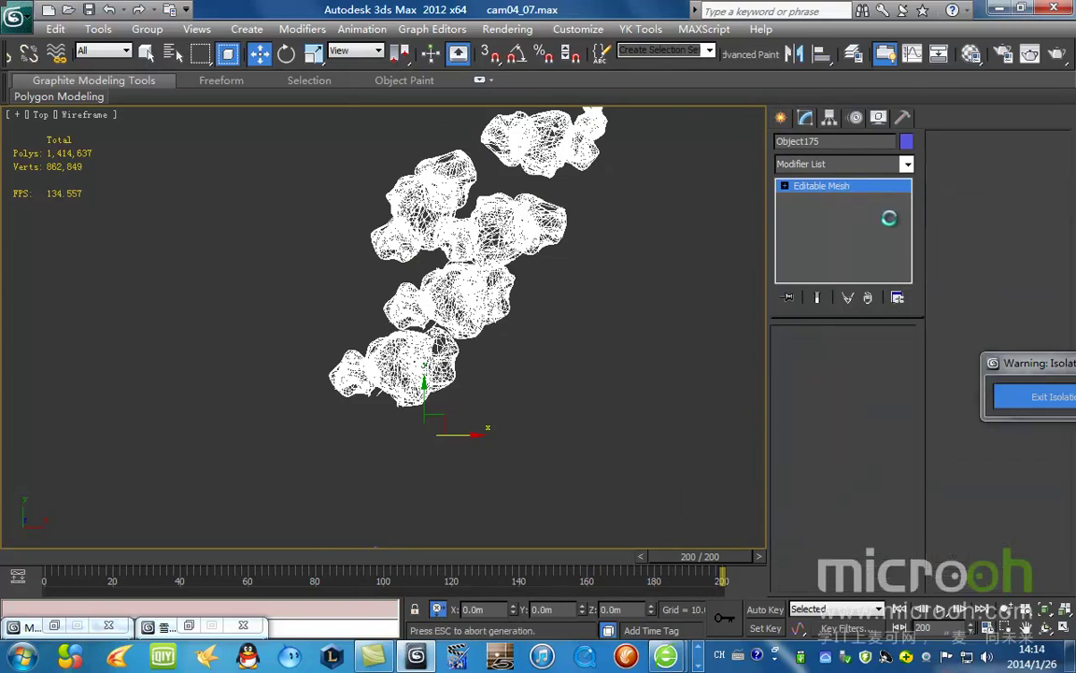
{"action": "middle_click_drag", "start_coordinate": [594, 313], "coordinate": [485, 404]}
{"action": "scroll", "coordinate": [484, 397], "scroll_direction": "up", "scroll_amount": 3}
{"action": "key", "text": "F3"}
Step: Paste the instanced MultiRes modifier onto the rock object made of a single clump and a pair beyond the large group
{"action": "scroll", "coordinate": [484, 388], "scroll_direction": "down", "scroll_amount": 6}
{"action": "middle_click_drag", "start_coordinate": [531, 264], "coordinate": [310, 442]}
{"action": "scroll", "coordinate": [311, 442], "scroll_direction": "up", "scroll_amount": 3}
{"action": "key", "text": "F3"}
{"action": "left_click", "coordinate": [491, 274]}
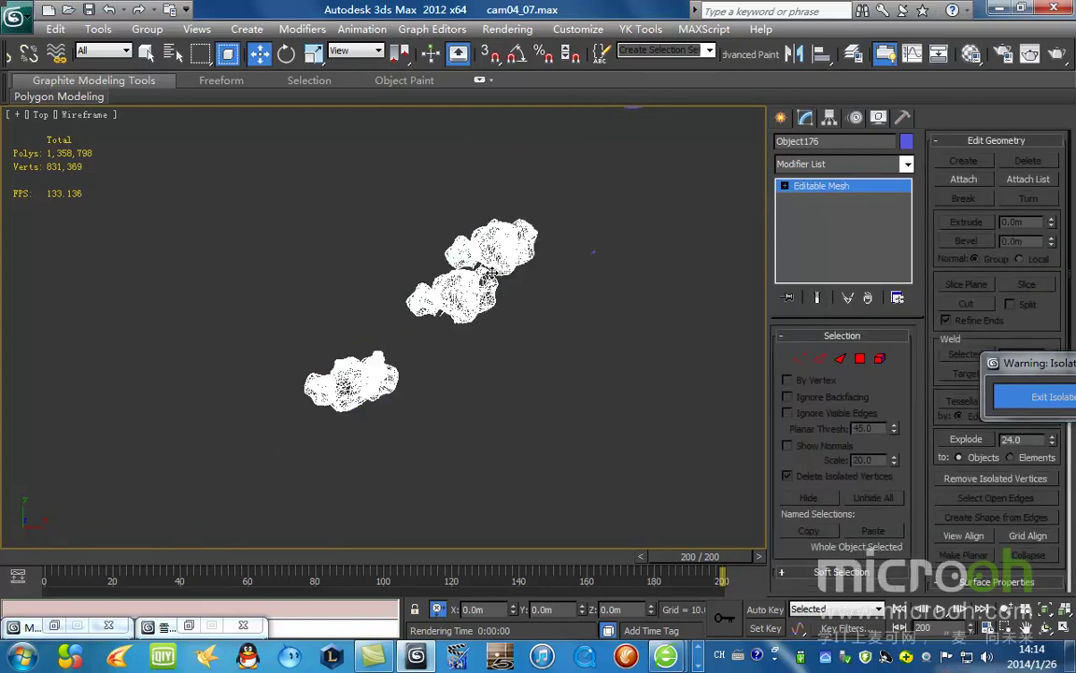
{"action": "right_click", "coordinate": [487, 269]}
{"action": "left_click", "coordinate": [840, 193]}
{"action": "right_click", "coordinate": [840, 193]}
{"action": "left_click", "coordinate": [869, 216]}
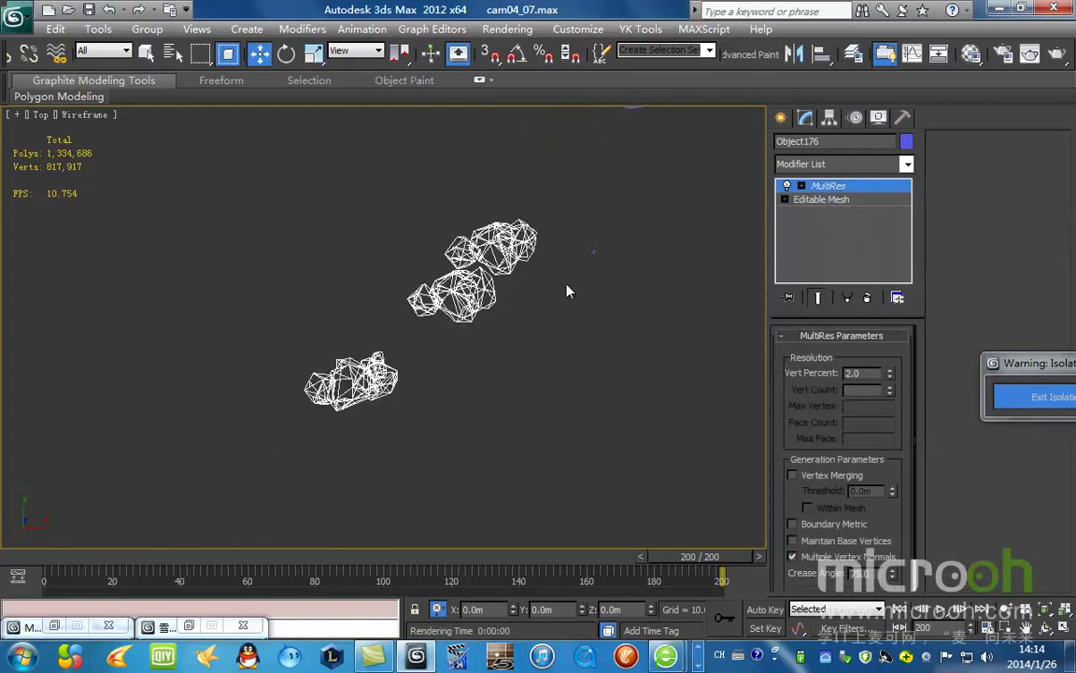
{"action": "scroll", "coordinate": [511, 245], "scroll_direction": "up", "scroll_amount": 4}
{"action": "middle_click_drag", "start_coordinate": [511, 245], "coordinate": [482, 379]}
{"action": "key", "text": "F3"}
Step: Simplify the second-to-last pair of rock clumps by pasting the MultiRes modifier onto it as an instance
{"action": "scroll", "coordinate": [482, 380], "scroll_direction": "down", "scroll_amount": 4}
{"action": "middle_click_drag", "start_coordinate": [674, 136], "coordinate": [416, 381]}
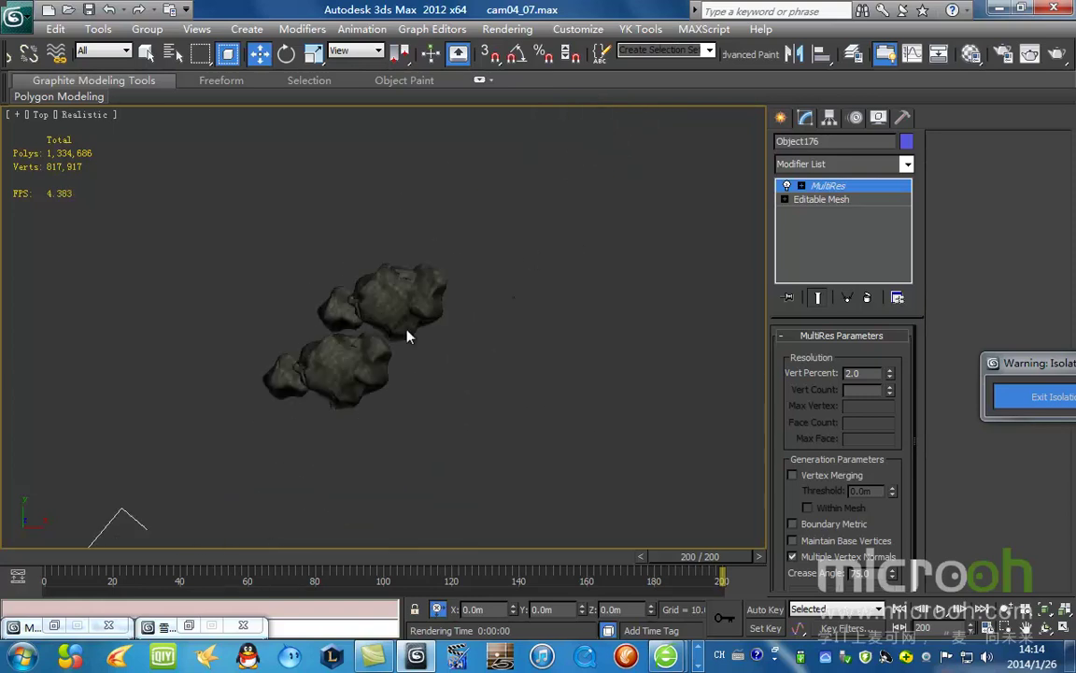
{"action": "left_click", "coordinate": [415, 315]}
{"action": "right_click", "coordinate": [865, 185]}
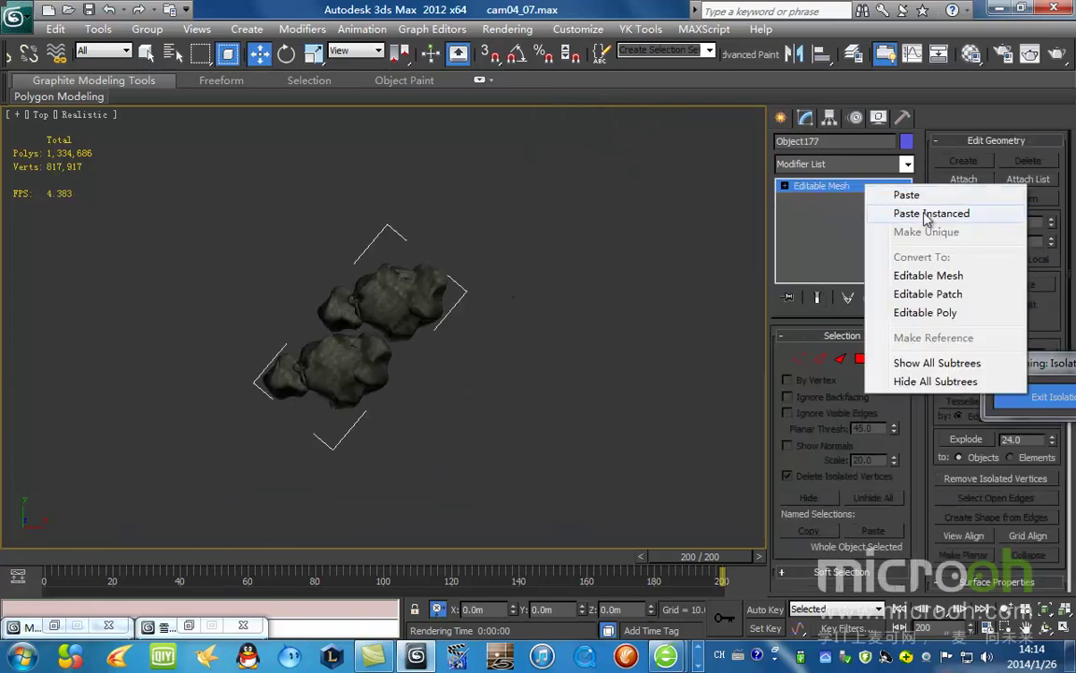
{"action": "left_click", "coordinate": [897, 213]}
{"action": "key", "text": "F3"}
{"action": "left_click", "coordinate": [439, 254]}
Step: Paste the instanced MultiRes modifier onto the last pair of rock clumps at the upper end of the row
{"action": "scroll", "coordinate": [493, 252], "scroll_direction": "up", "scroll_amount": 2}
{"action": "middle_click_drag", "start_coordinate": [494, 252], "coordinate": [493, 429]}
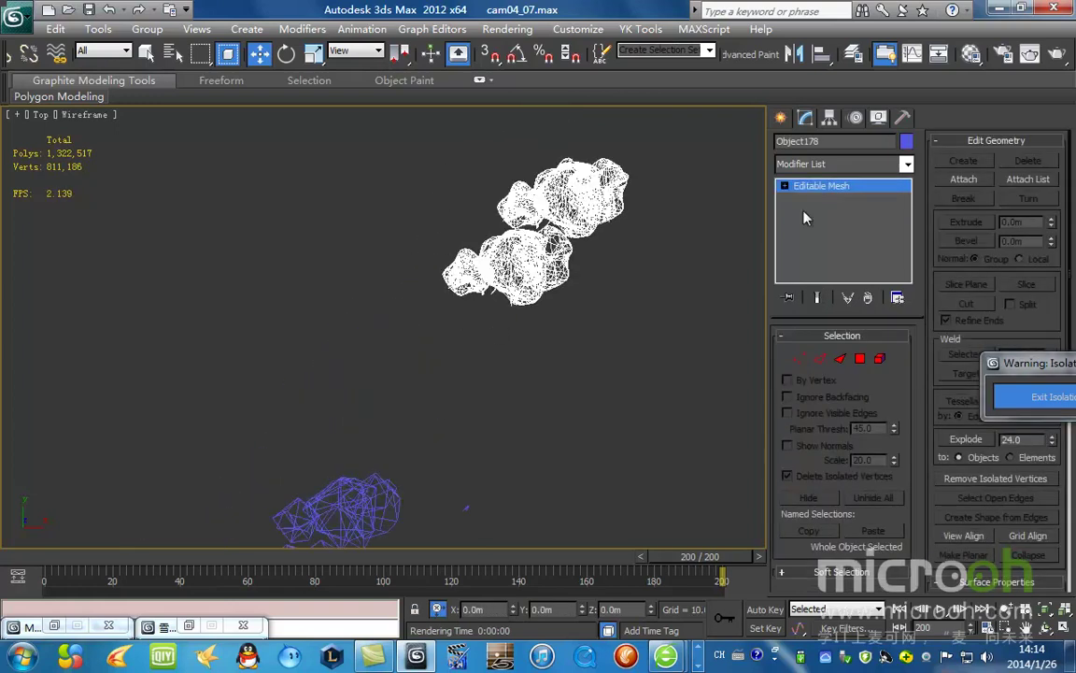
{"action": "right_click", "coordinate": [860, 193]}
{"action": "left_click", "coordinate": [920, 213]}
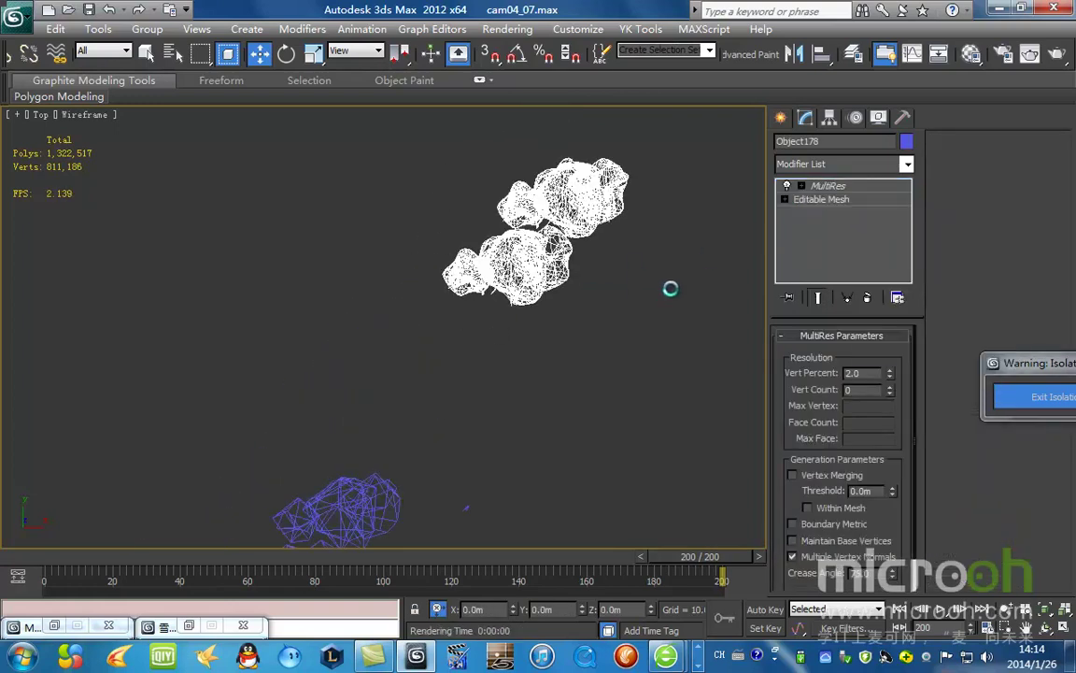
{"action": "left_click", "coordinate": [670, 294]}
Step: Check the simplified rocks through Camera04 at frames 0 and 200, and render frame 200
{"action": "scroll", "coordinate": [552, 278], "scroll_direction": "down", "scroll_amount": 5}
{"action": "scroll", "coordinate": [521, 320], "scroll_direction": "down", "scroll_amount": 2}
{"action": "scroll", "coordinate": [428, 428], "scroll_direction": "up", "scroll_amount": 4}
{"action": "key", "text": "c"}
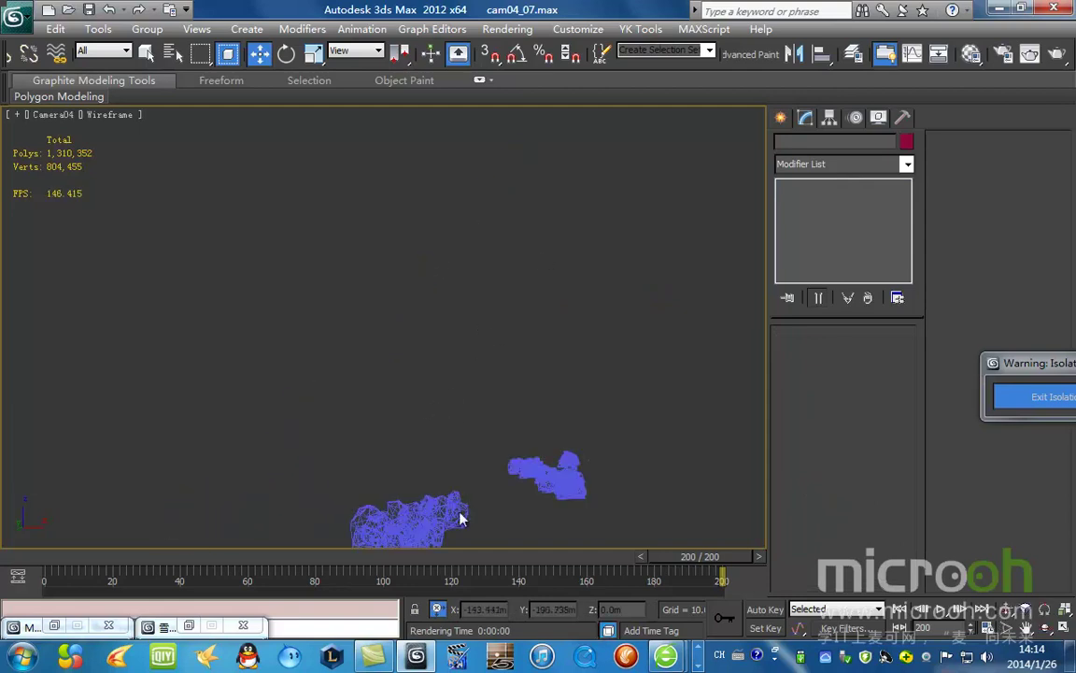
{"action": "left_click", "coordinate": [45, 558]}
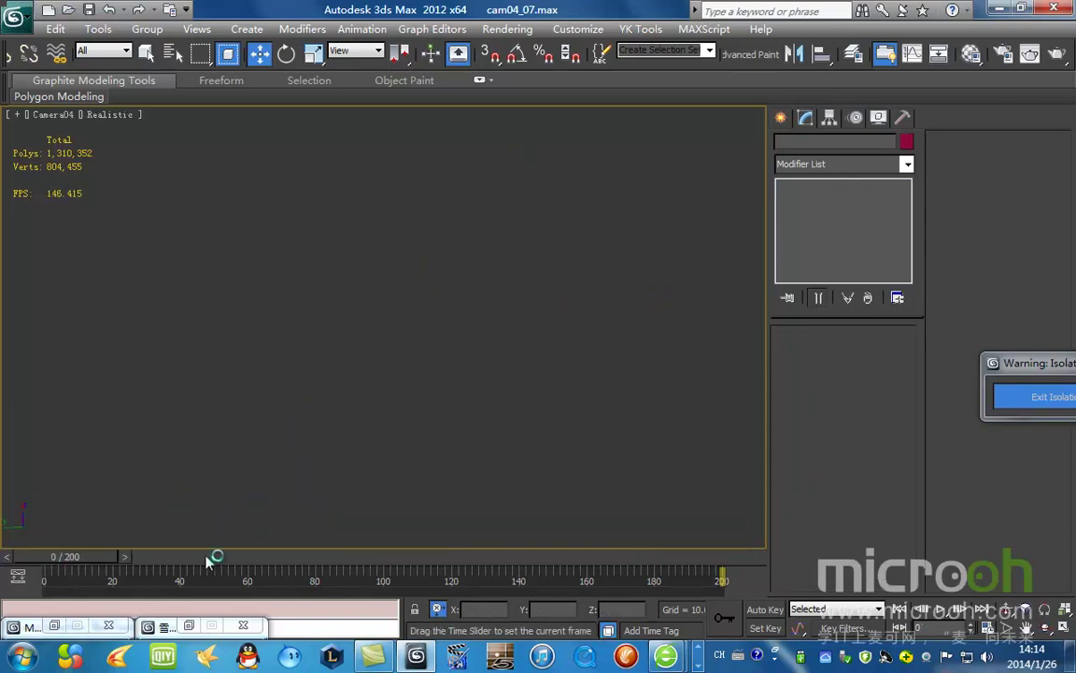
{"action": "left_click", "coordinate": [745, 565]}
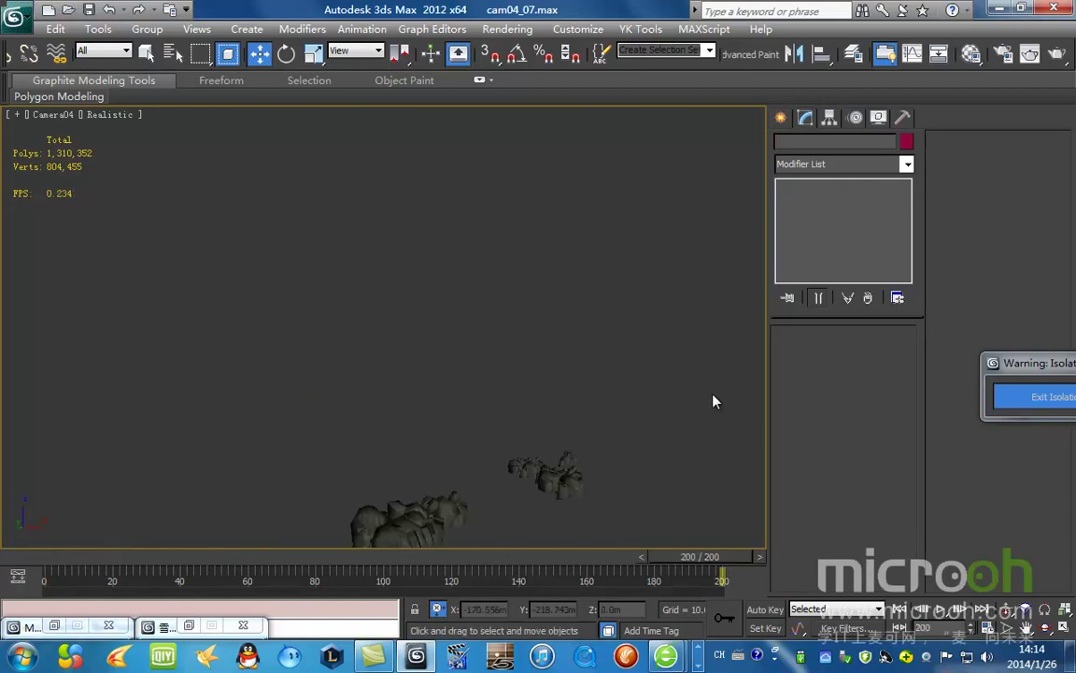
{"action": "left_click", "coordinate": [1059, 53]}
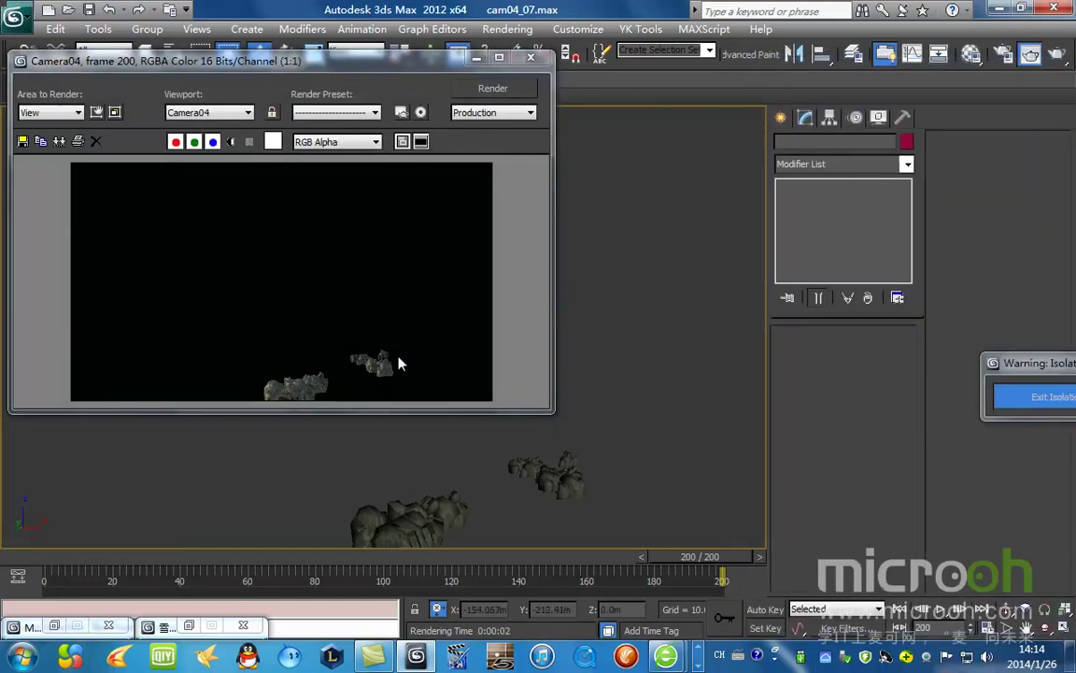
{"action": "left_click", "coordinate": [531, 57]}
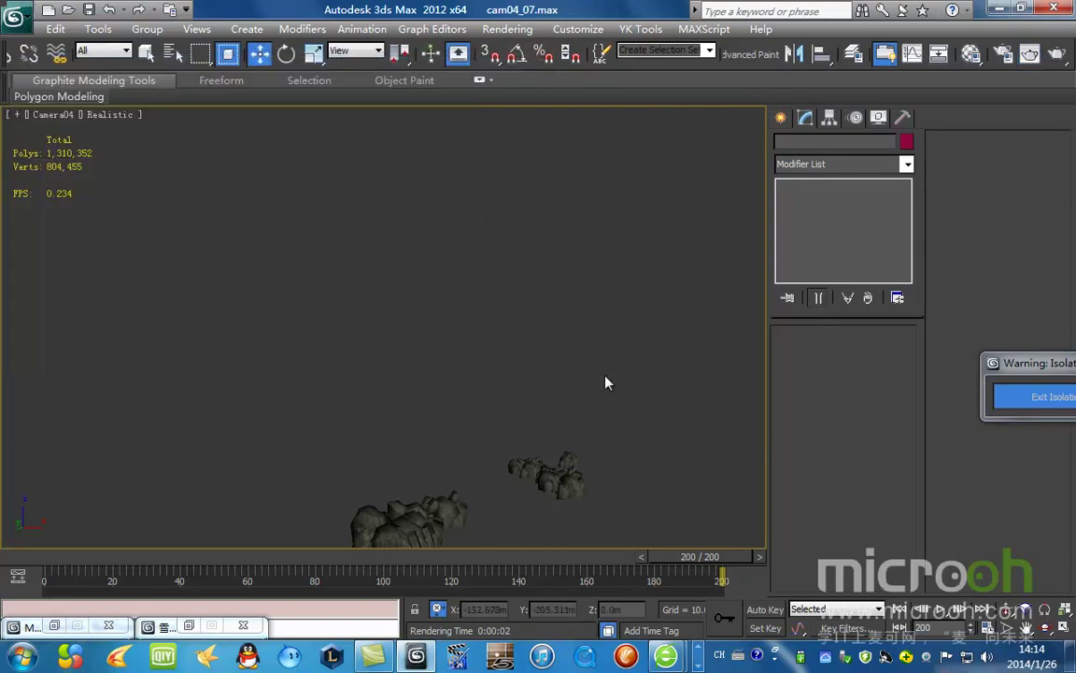
Step: Return to the top view of the rock row and save the scene
{"action": "key", "text": "t"}
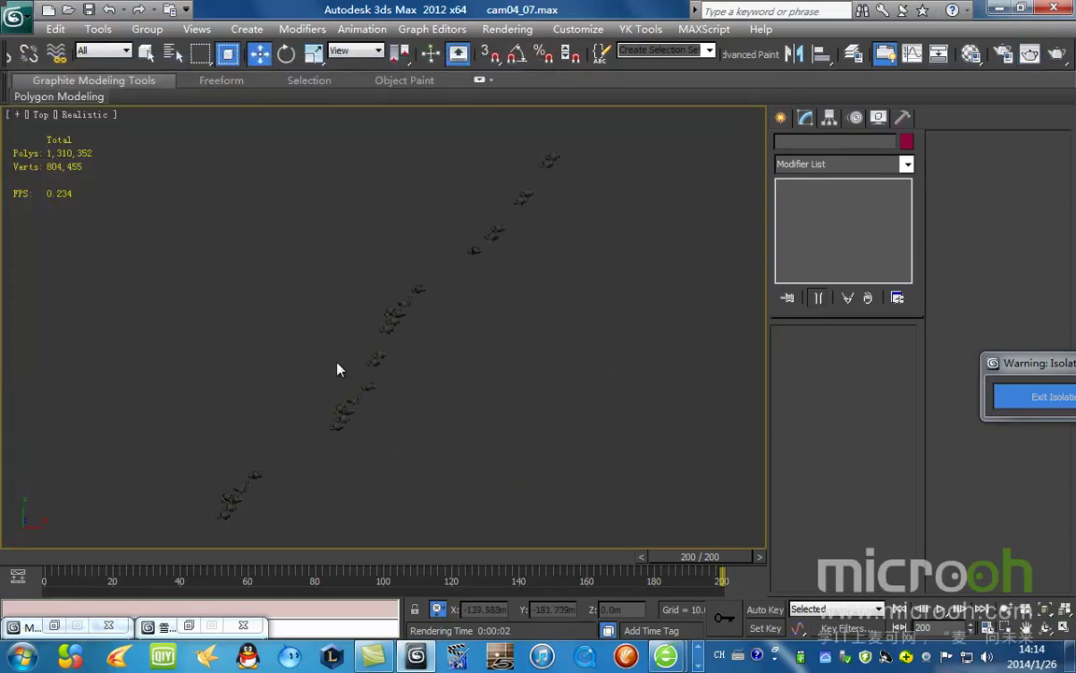
{"action": "middle_click_drag", "start_coordinate": [397, 280], "coordinate": [390, 193]}
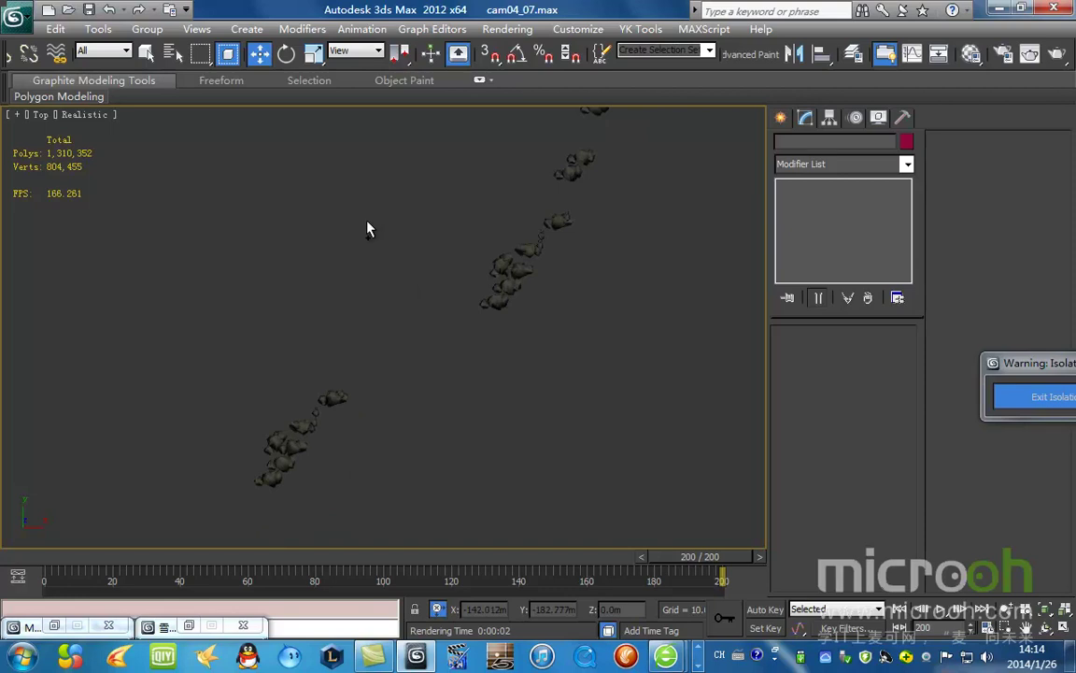
{"action": "key", "text": "ctrl+s"}
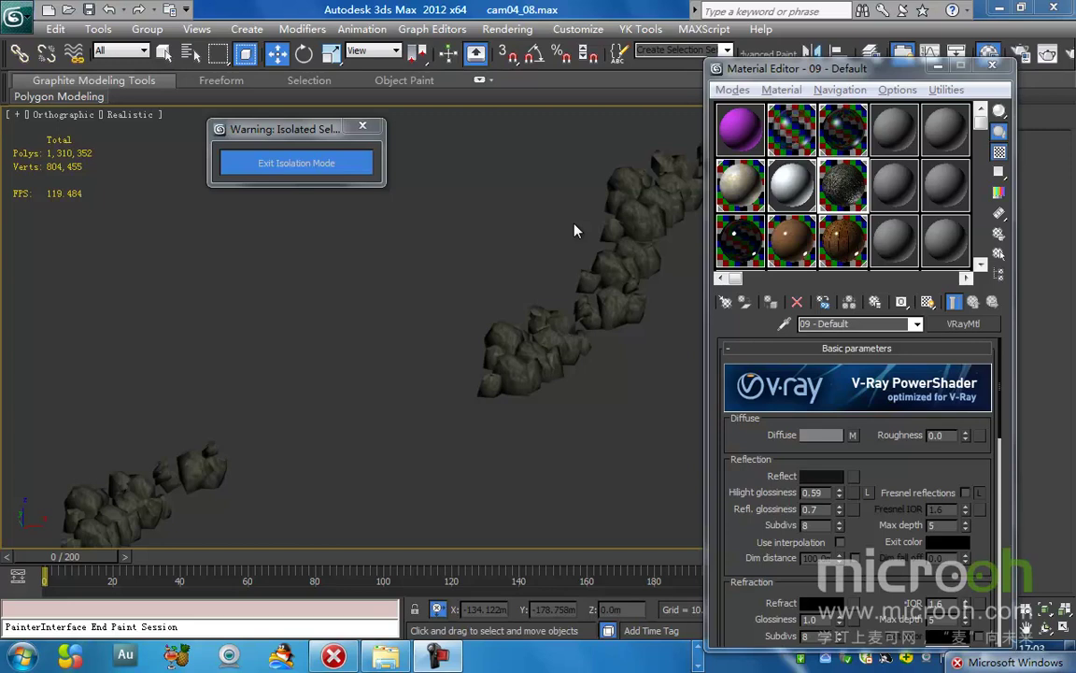
Step: Examine the simplified rock clusters in the orthographic view for their mesh density and grouping
{"action": "scroll", "coordinate": [506, 323], "scroll_direction": "down", "scroll_amount": 6}
{"action": "middle_click_drag", "start_coordinate": [399, 453], "coordinate": [468, 426]}
{"action": "scroll", "coordinate": [459, 441], "scroll_direction": "up", "scroll_amount": 6}
{"action": "key", "text": "F3"}
{"action": "scroll", "coordinate": [459, 441], "scroll_direction": "down", "scroll_amount": 6}
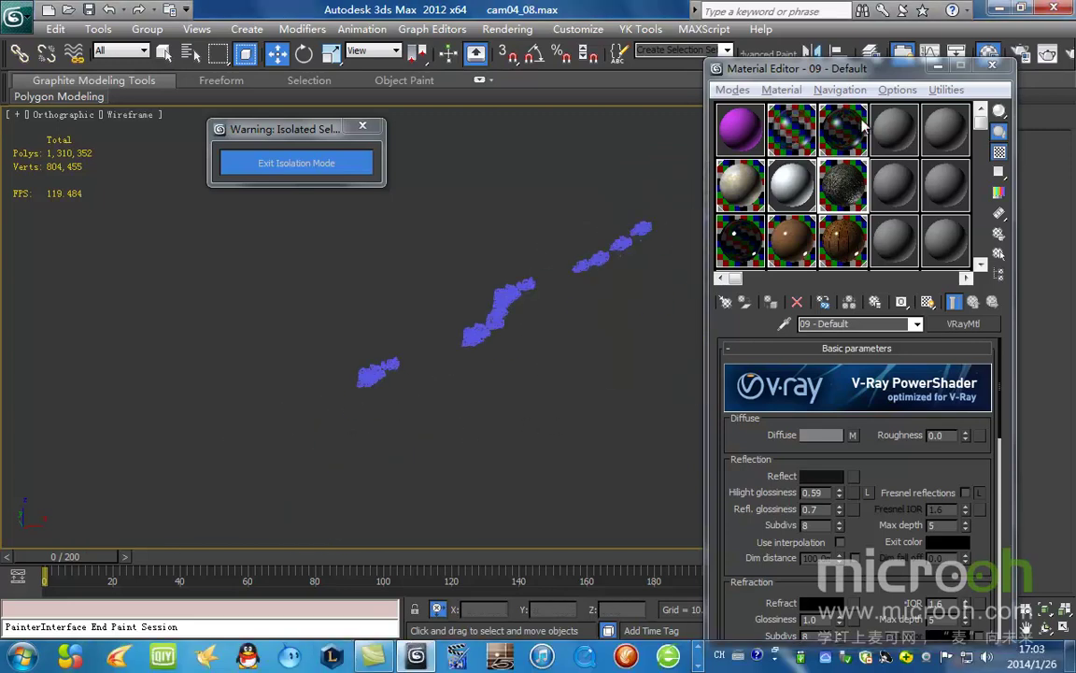
{"action": "left_click_drag", "start_coordinate": [914, 74], "coordinate": [852, 170]}
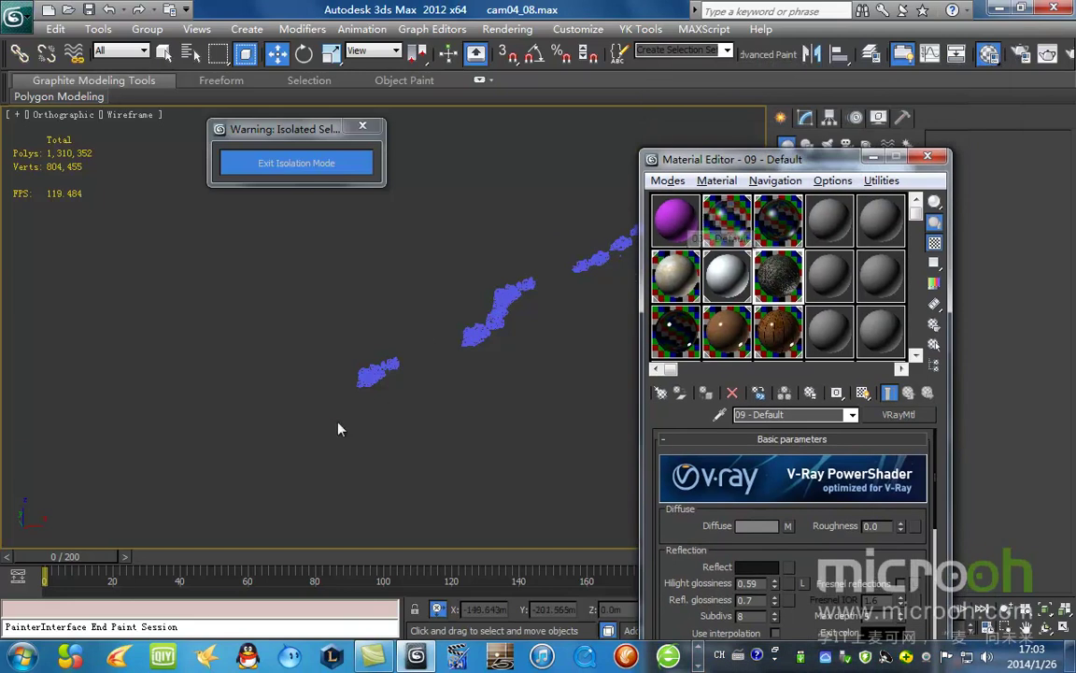
{"action": "scroll", "coordinate": [369, 364], "scroll_direction": "up", "scroll_amount": 4}
{"action": "middle_click_drag", "start_coordinate": [419, 437], "coordinate": [445, 306]}
{"action": "scroll", "coordinate": [495, 332], "scroll_direction": "up", "scroll_amount": 4}
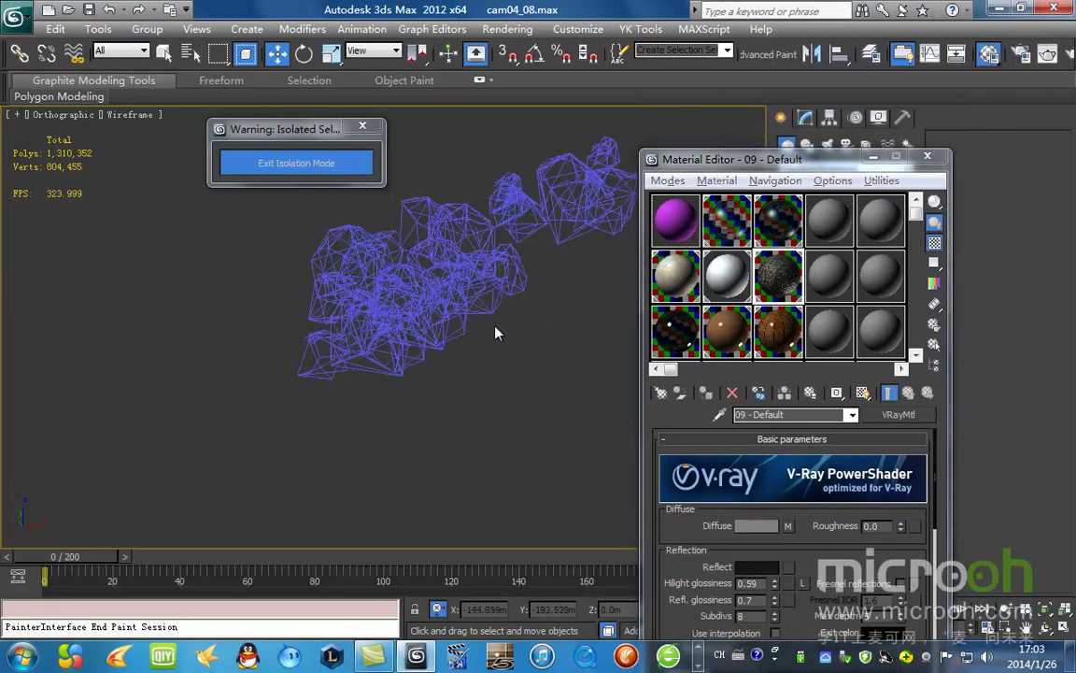
{"action": "left_click", "coordinate": [416, 274]}
{"action": "scroll", "coordinate": [423, 309], "scroll_direction": "down", "scroll_amount": 8}
{"action": "scroll", "coordinate": [422, 313], "scroll_direction": "up", "scroll_amount": 2}
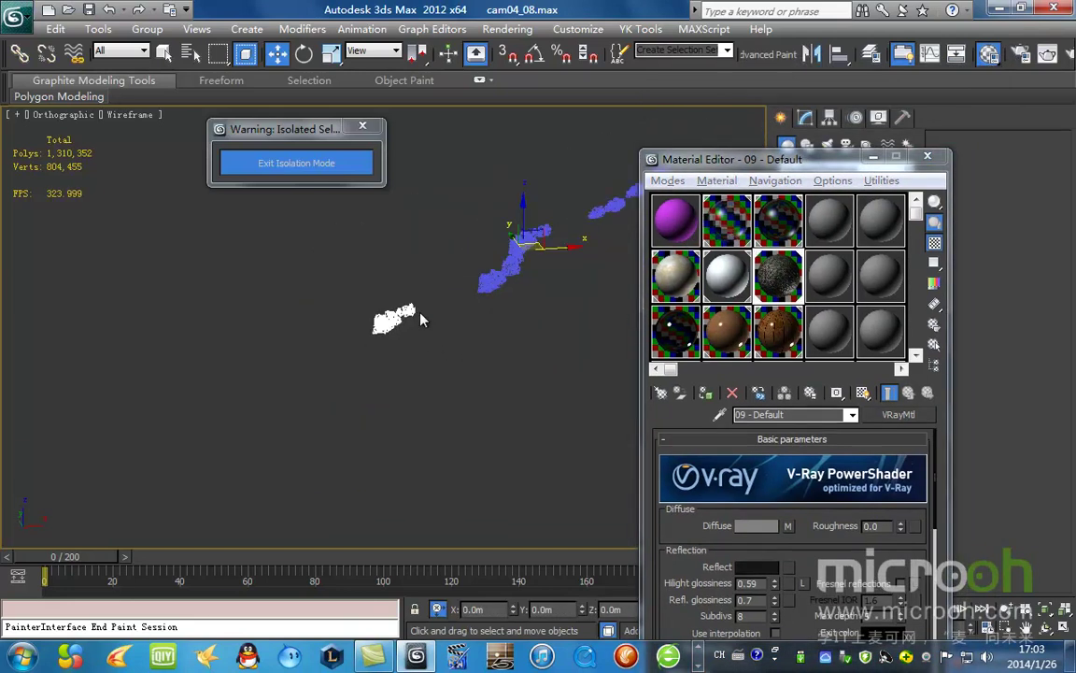
Step: Select all the isolated rock objects and center their pivots to the objects
{"action": "left_click", "coordinate": [470, 242]}
{"action": "left_click_drag", "start_coordinate": [784, 162], "coordinate": [569, 471]}
{"action": "scroll", "coordinate": [439, 350], "scroll_direction": "up", "scroll_amount": 4}
{"action": "middle_click_drag", "start_coordinate": [459, 301], "coordinate": [435, 358]}
{"action": "key", "text": "ctrl+a"}
{"action": "key", "text": "z"}
{"action": "left_click", "coordinate": [829, 118]}
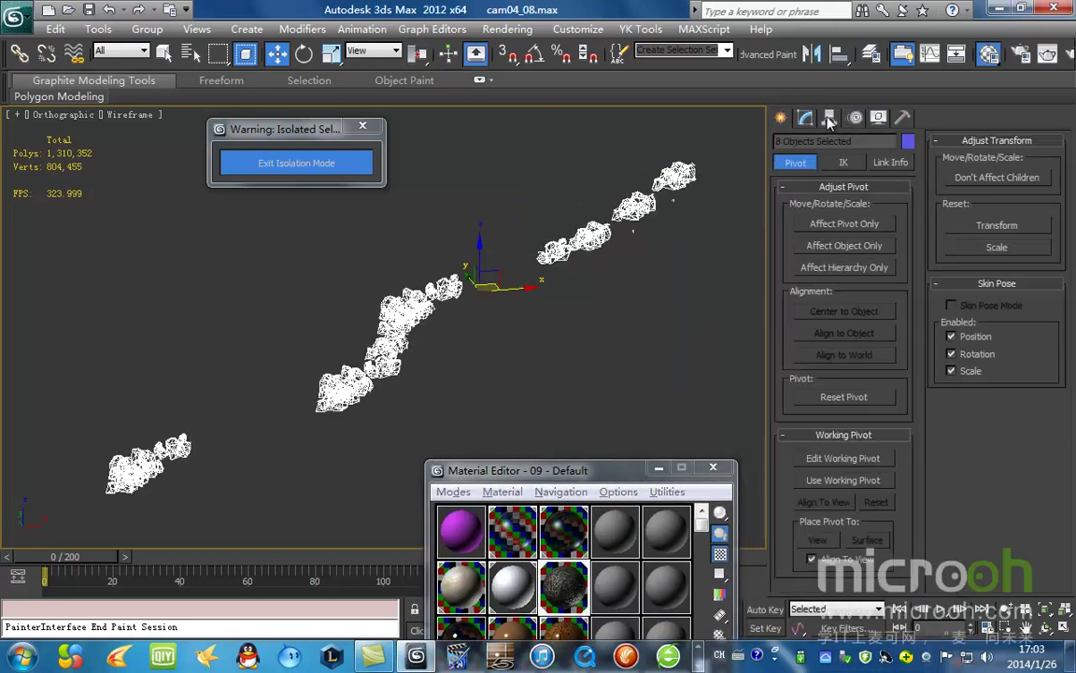
{"action": "left_click", "coordinate": [844, 223]}
{"action": "left_click", "coordinate": [844, 311]}
{"action": "left_click", "coordinate": [780, 118]}
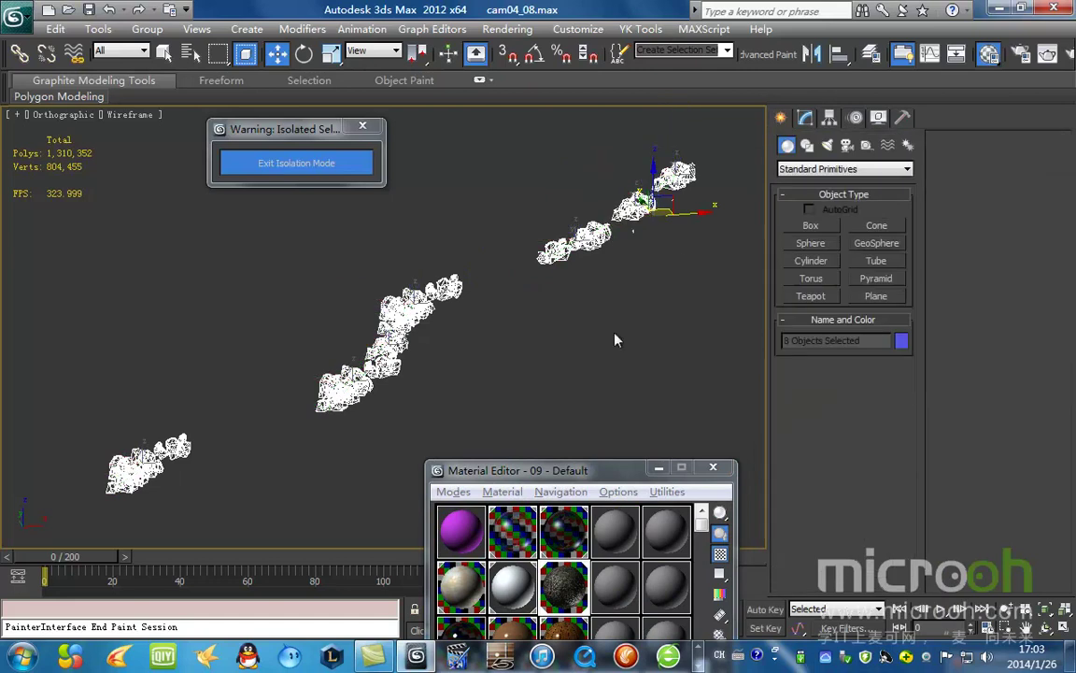
Step: Select the rock cluster at the lower end of the row and display it shaded
{"action": "left_click", "coordinate": [393, 440]}
{"action": "middle_click_drag", "start_coordinate": [391, 441], "coordinate": [658, 321]}
{"action": "left_click", "coordinate": [431, 344]}
{"action": "left_click_drag", "start_coordinate": [584, 476], "coordinate": [802, 214]}
{"action": "scroll", "coordinate": [509, 331], "scroll_direction": "up", "scroll_amount": 4}
{"action": "key", "text": "F3"}
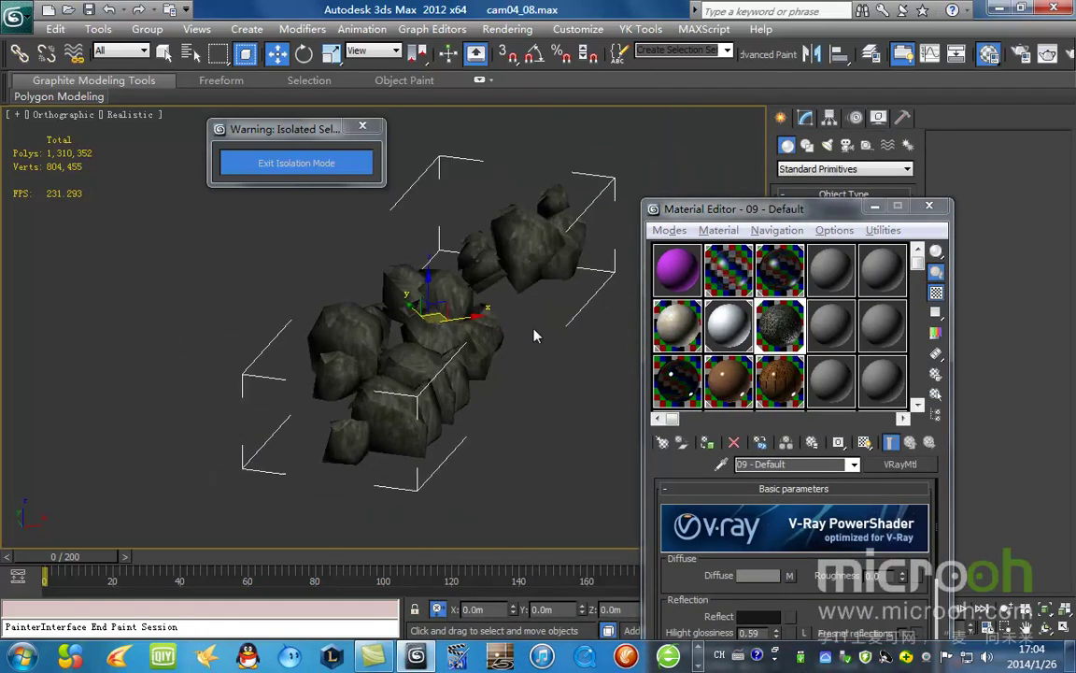
Step: Run the snow generator script (雪生成器) and arrange the open windows to leave the selected rock cluster visible
{"action": "left_click", "coordinate": [704, 29]}
{"action": "left_click", "coordinate": [696, 86]}
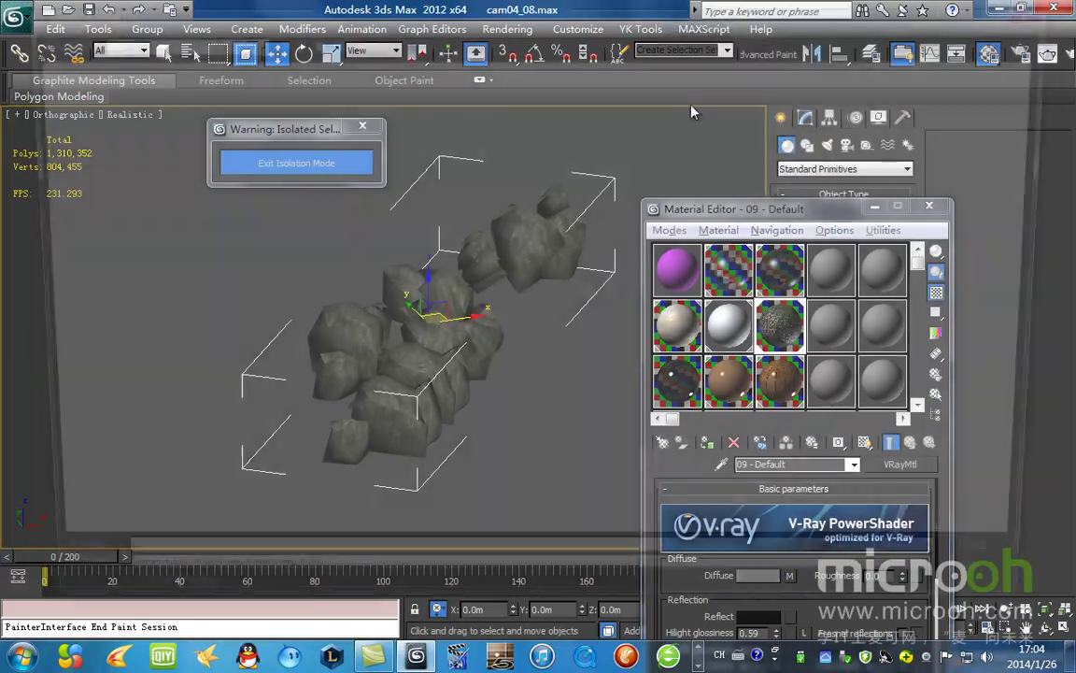
{"action": "double_click", "coordinate": [602, 126]}
{"action": "double_click", "coordinate": [500, 105]}
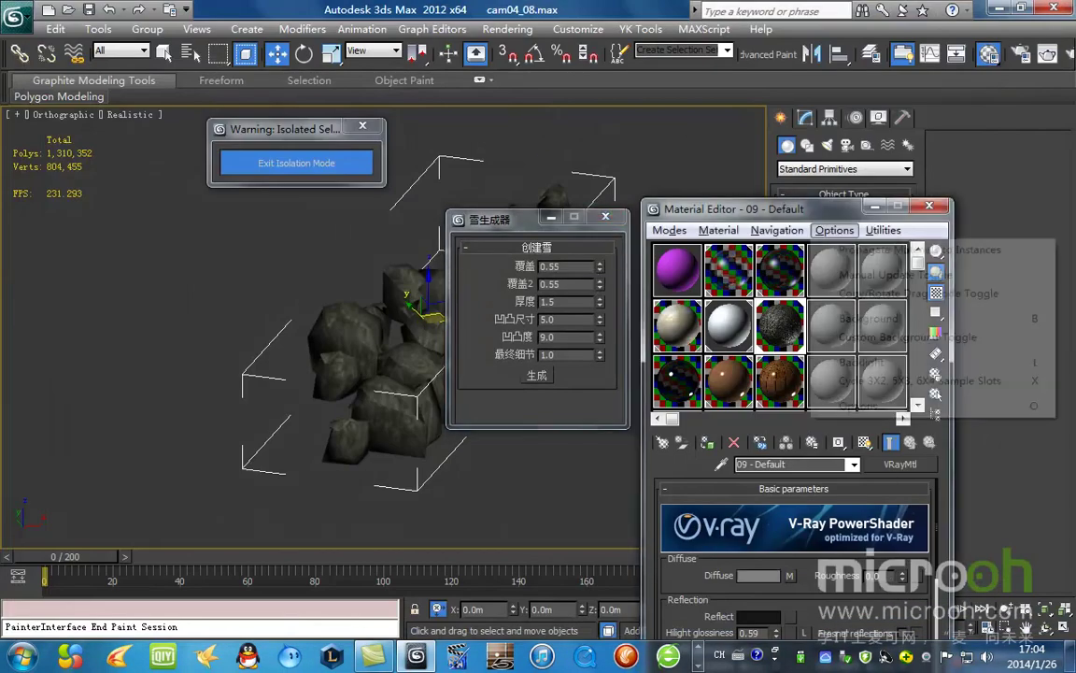
{"action": "left_click_drag", "start_coordinate": [748, 208], "coordinate": [779, 600]}
{"action": "left_click_drag", "start_coordinate": [276, 128], "coordinate": [44, 140]}
{"action": "left_click_drag", "start_coordinate": [490, 226], "coordinate": [679, 271]}
Step: Generate snow on the selected rock cluster with the snow generator's default values
{"action": "middle_click_drag", "start_coordinate": [493, 339], "coordinate": [493, 295]}
{"action": "scroll", "coordinate": [509, 322], "scroll_direction": "up", "scroll_amount": 2}
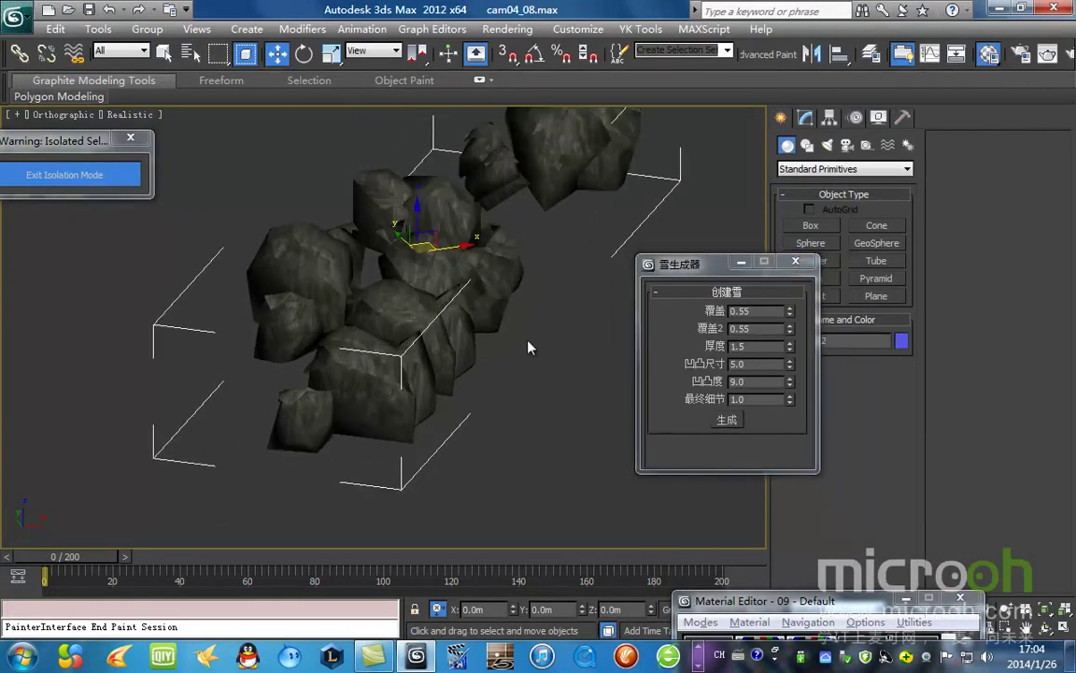
{"action": "scroll", "coordinate": [526, 341], "scroll_direction": "down", "scroll_amount": 2}
{"action": "middle_click_drag", "start_coordinate": [526, 341], "coordinate": [527, 377]}
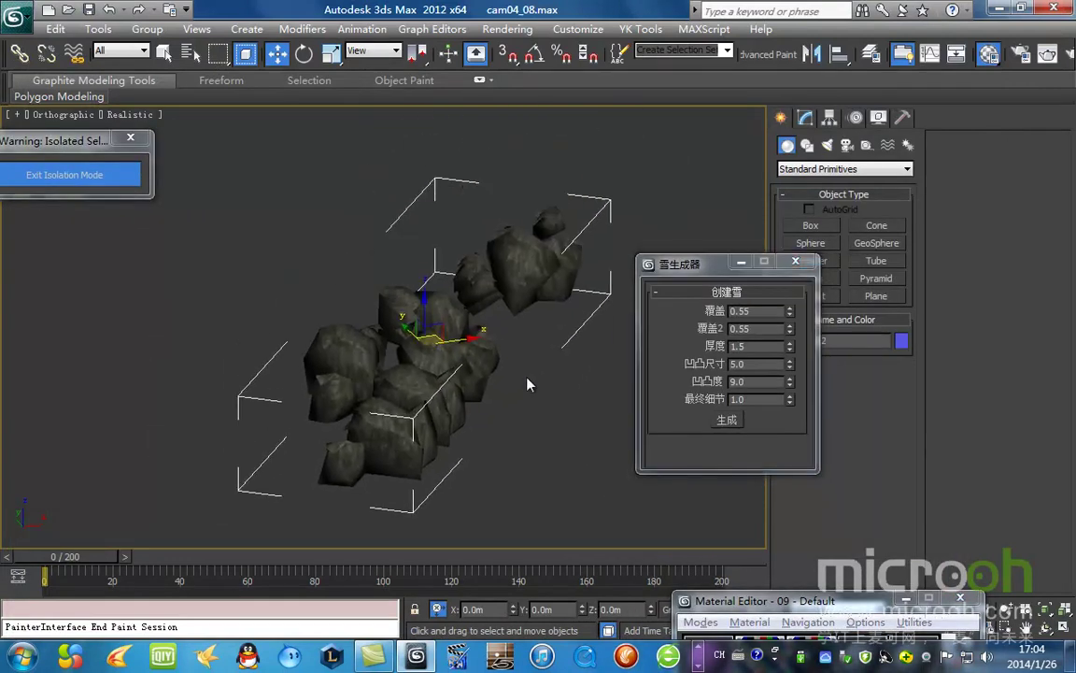
{"action": "left_click", "coordinate": [727, 419]}
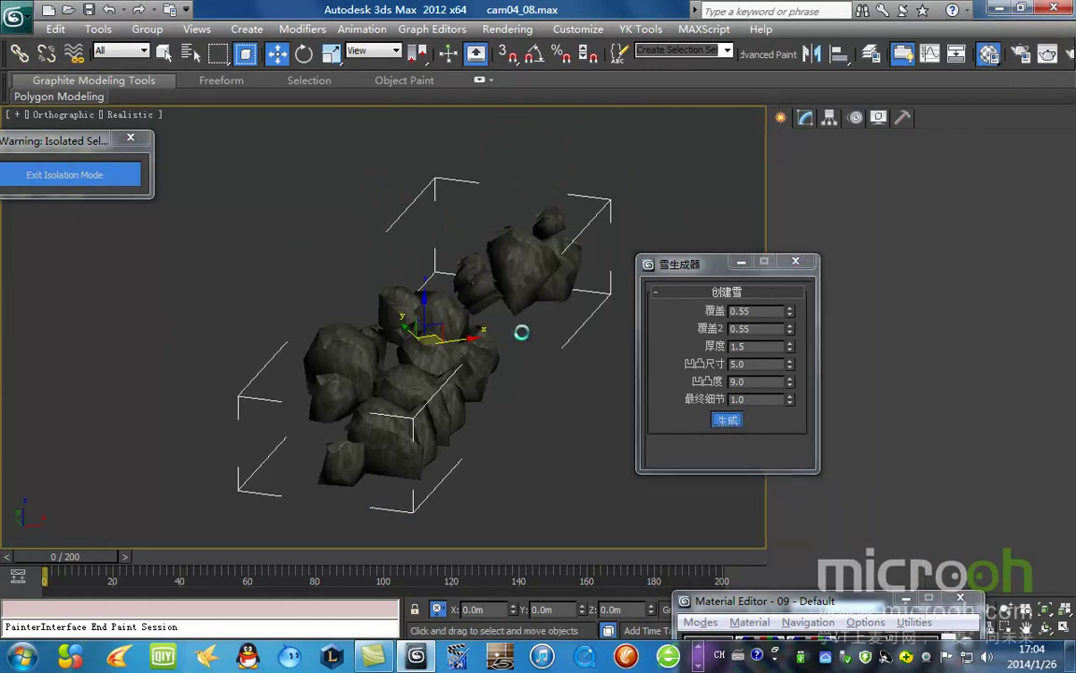
{"action": "middle_click_drag", "start_coordinate": [509, 372], "coordinate": [529, 329]}
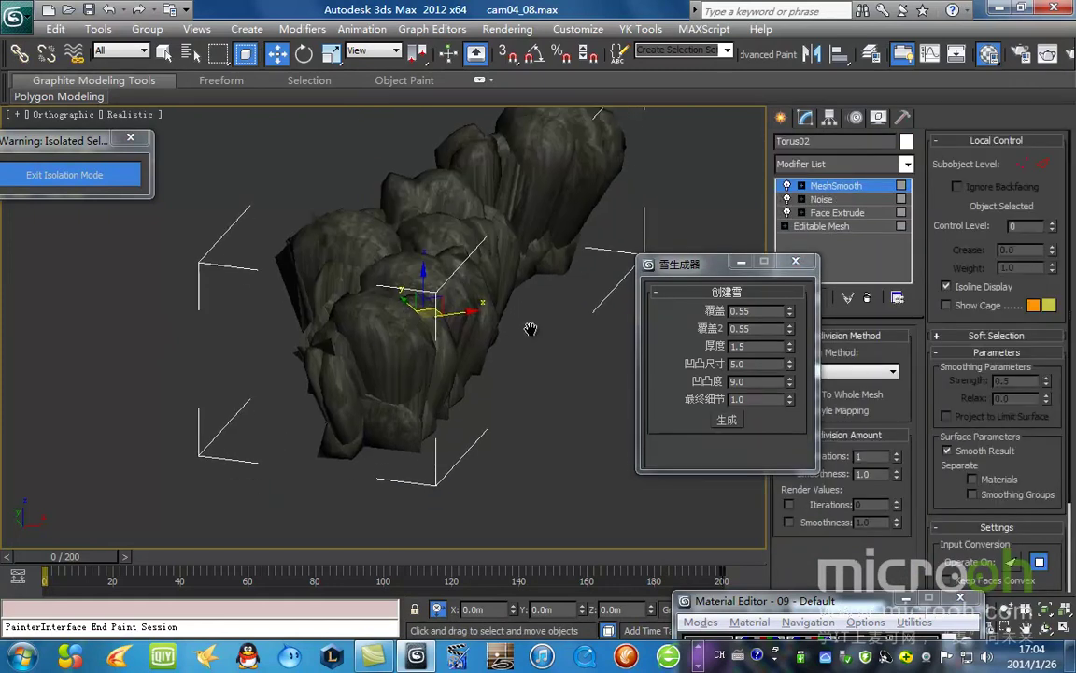
Step: Assign the white snow material (雪) to the generated snow mesh on the rock cluster
{"action": "key", "text": "m"}
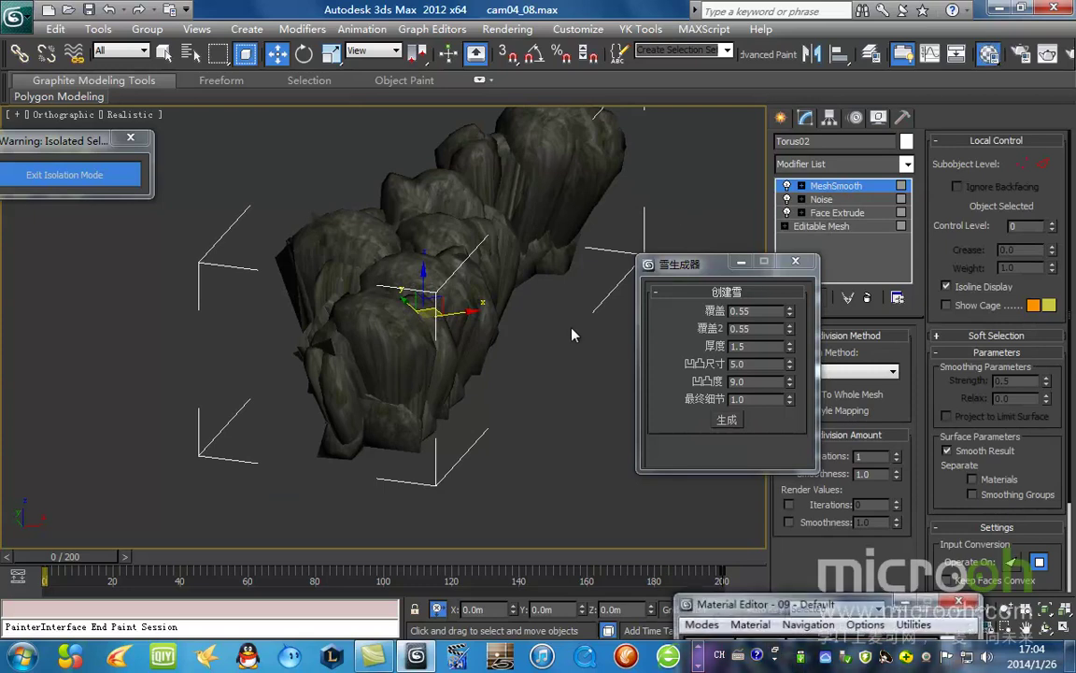
{"action": "left_click", "coordinate": [757, 224]}
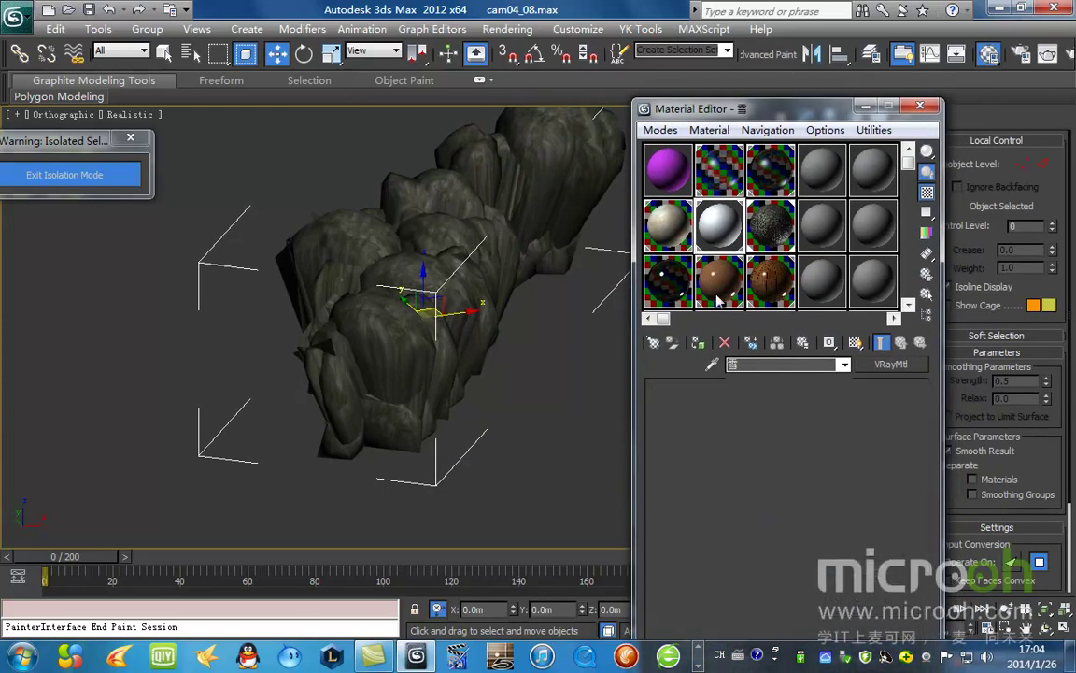
{"action": "left_click", "coordinate": [698, 342]}
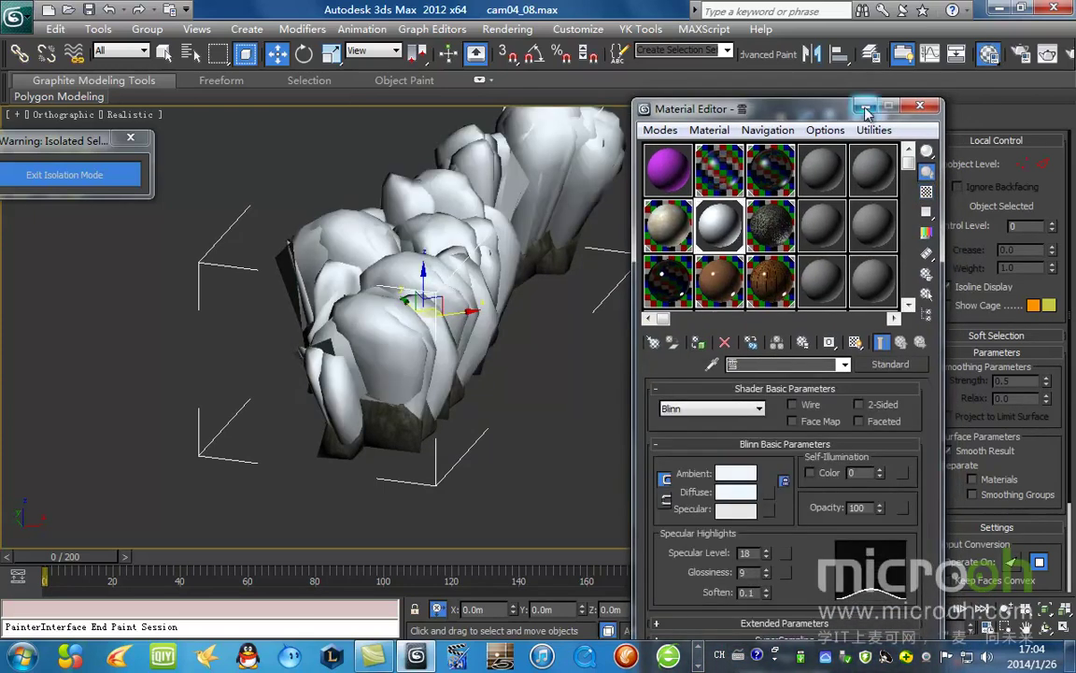
Step: Lower the Face Extrude amount of the snow mesh to thin the snow on the first rock cluster
{"action": "left_click", "coordinate": [866, 109]}
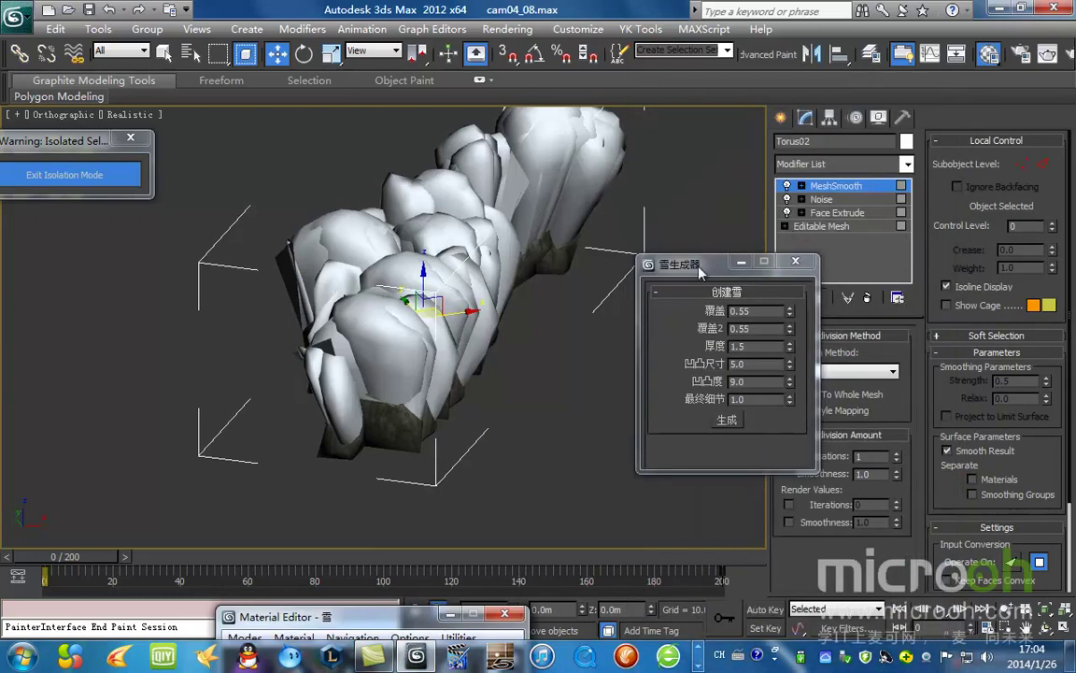
{"action": "left_click_drag", "start_coordinate": [699, 269], "coordinate": [628, 384]}
{"action": "left_click", "coordinate": [838, 213]}
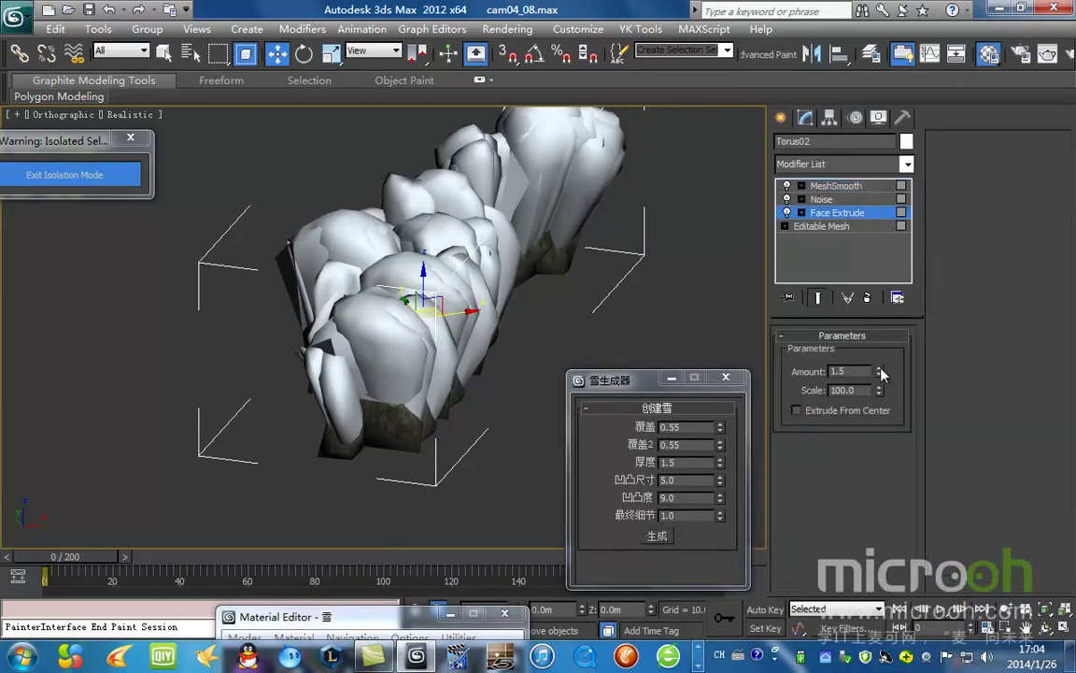
{"action": "left_click_drag", "start_coordinate": [881, 372], "coordinate": [895, 455]}
{"action": "mouse_move", "coordinate": [605, 323]}
{"action": "middle_mouse_down", "text": "alt"}
{"action": "mouse_move", "coordinate": [509, 288]}
{"action": "mouse_move", "coordinate": [571, 255]}
{"action": "mouse_move", "coordinate": [621, 317]}
{"action": "middle_mouse_up", "text": "alt"}
Step: Set the Noise modifier's X, Y and Z strength to 1.0 m on the first cluster's snow mesh
{"action": "left_click", "coordinate": [841, 199]}
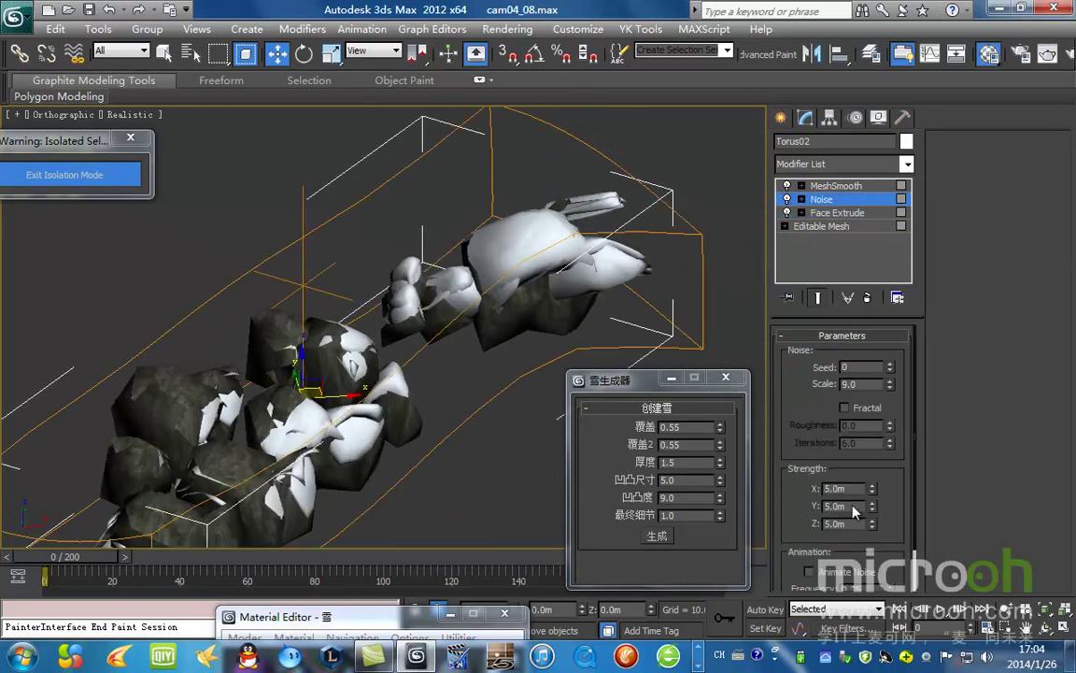
{"action": "left_click_drag", "start_coordinate": [872, 490], "coordinate": [865, 576]}
{"action": "right_click", "coordinate": [865, 577]}
{"action": "type", "text": "1"}
{"action": "key", "text": "Tab"}
{"action": "left_click", "coordinate": [857, 523]}
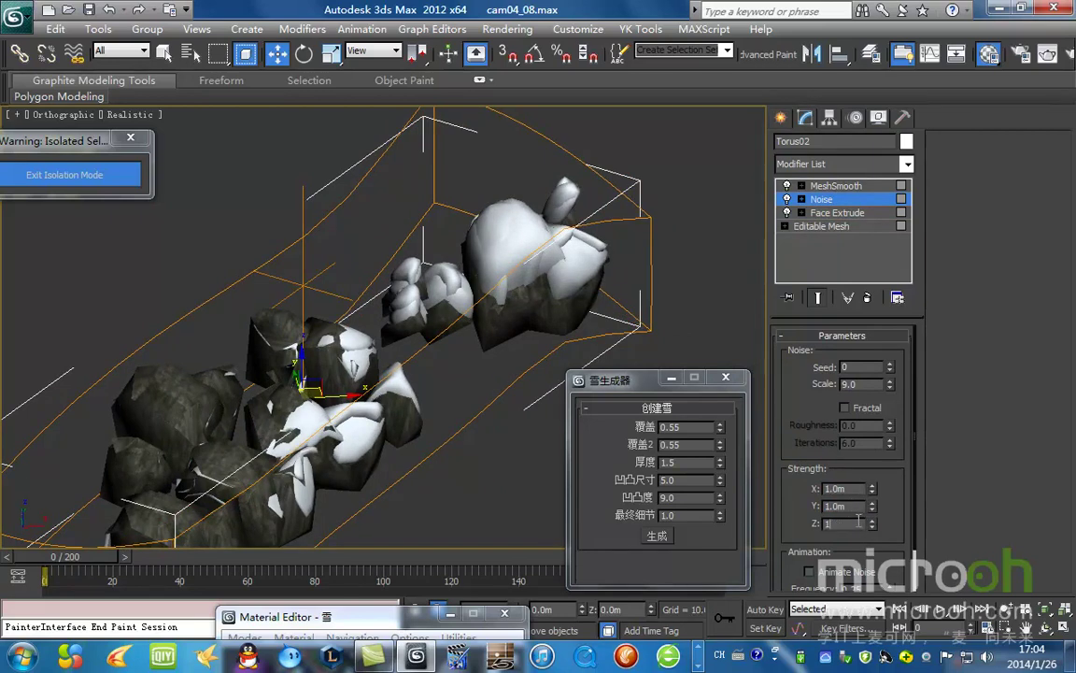
{"action": "type", "text": "1"}
{"action": "key", "text": "Return"}
Step: Fine-tune the Face Extrude amount of the first cluster's snow mesh
{"action": "middle_click_drag", "start_coordinate": [532, 248], "coordinate": [878, 217], "text": "alt"}
{"action": "left_click", "coordinate": [841, 213]}
{"action": "left_click_drag", "start_coordinate": [879, 370], "coordinate": [879, 372]}
Step: Select the next bare rock cluster up the row and generate snow on it with the snow generator's current values
{"action": "scroll", "coordinate": [572, 260], "scroll_direction": "down", "scroll_amount": 5}
{"action": "middle_click_drag", "start_coordinate": [449, 294], "coordinate": [507, 358], "text": "alt"}
{"action": "left_click", "coordinate": [510, 325]}
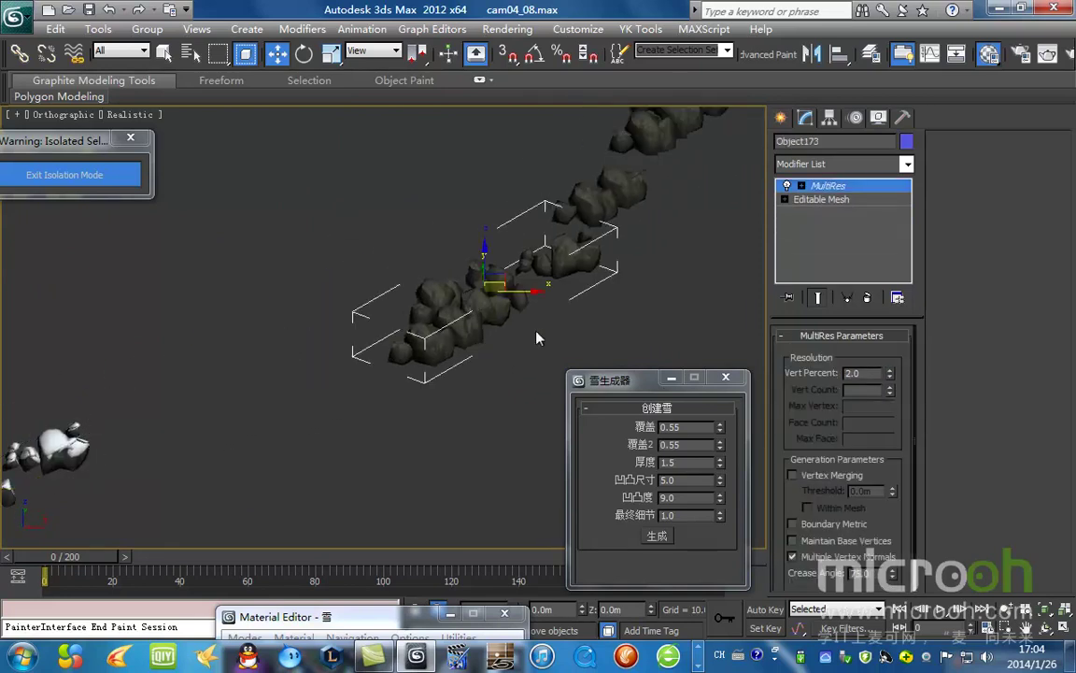
{"action": "left_click_drag", "start_coordinate": [634, 383], "coordinate": [662, 234]}
{"action": "left_click", "coordinate": [686, 386]}
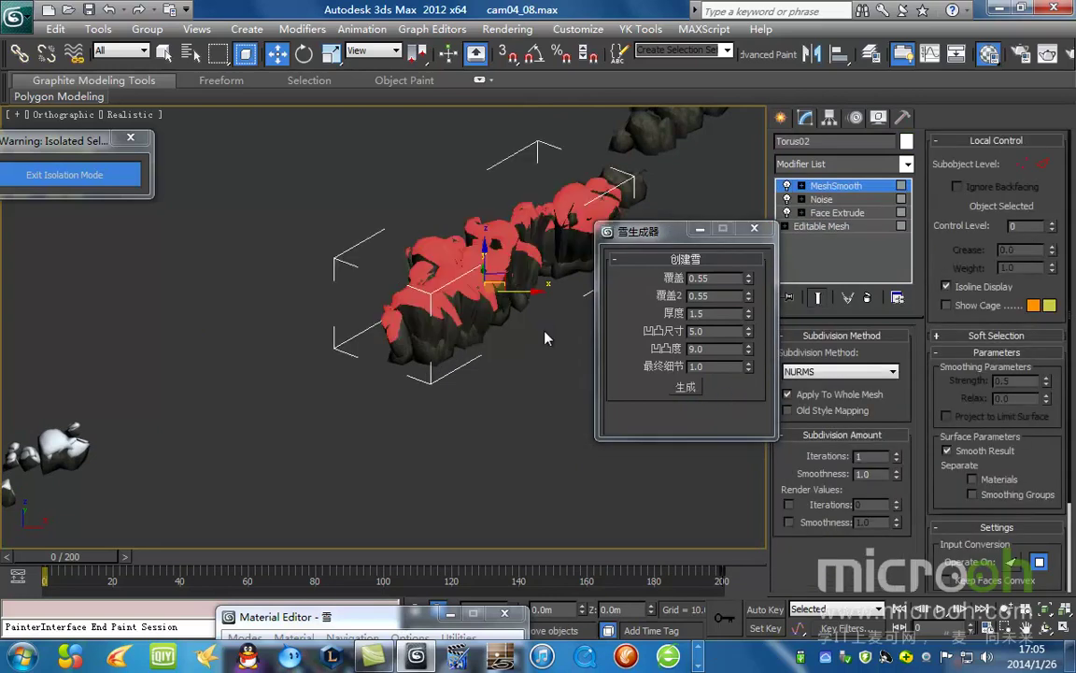
Step: Assign the white snow material (雪) to the second cluster's snow mesh and arrange the open windows clear of it
{"action": "left_click_drag", "start_coordinate": [656, 239], "coordinate": [483, 396]}
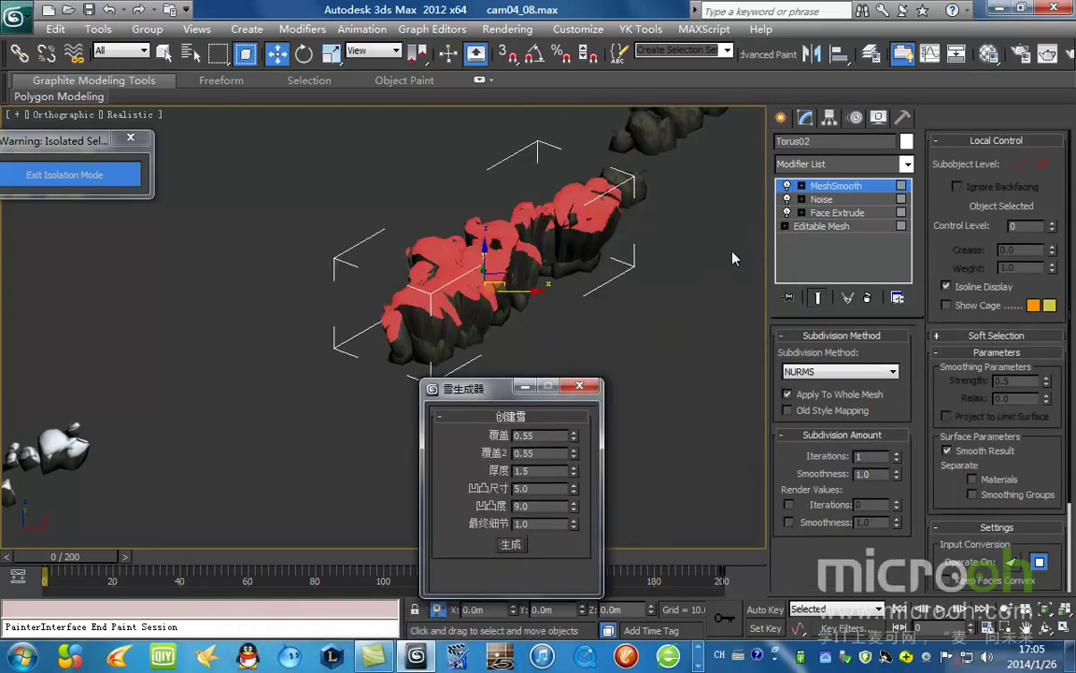
{"action": "key", "text": "m"}
{"action": "left_click_drag", "start_coordinate": [364, 613], "coordinate": [277, 91]}
{"action": "left_click", "coordinate": [192, 328]}
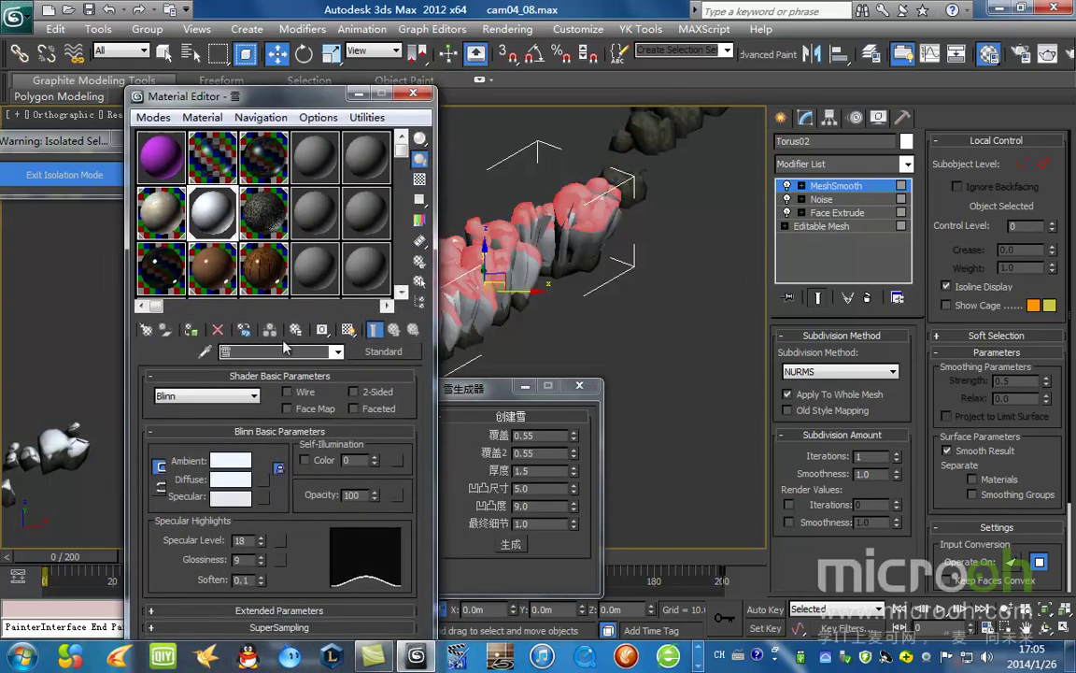
{"action": "left_click_drag", "start_coordinate": [378, 101], "coordinate": [272, 111]}
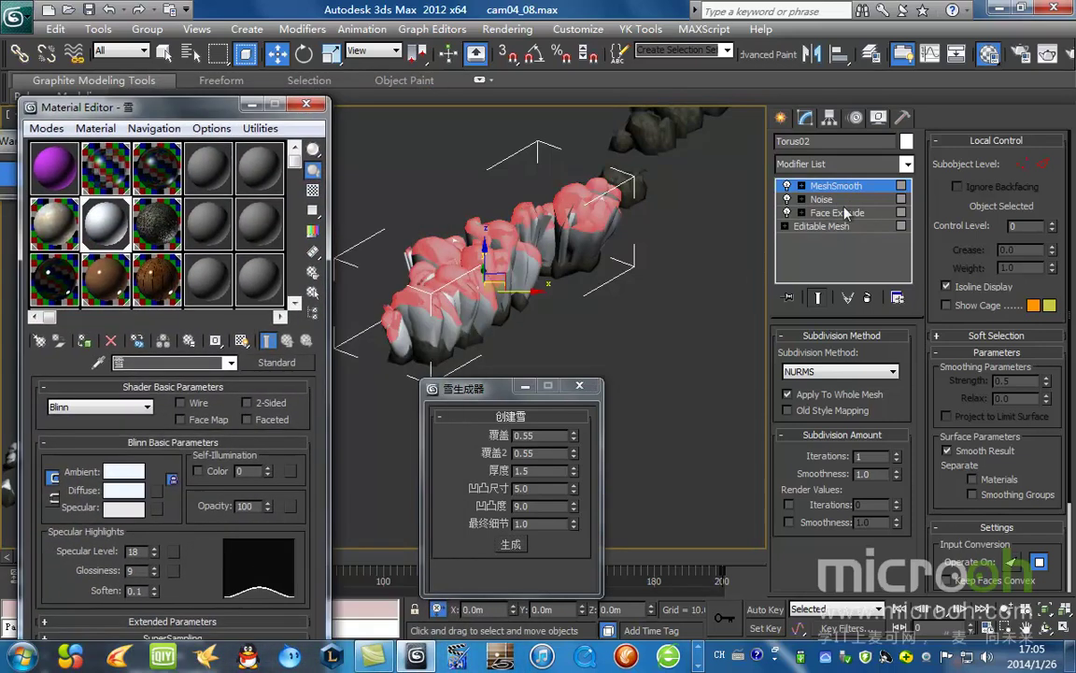
Step: Set the Noise modifier's X, Y and Z strength to 1.0 m on the second cluster's snow mesh
{"action": "left_click", "coordinate": [823, 199]}
{"action": "double_click", "coordinate": [852, 487]}
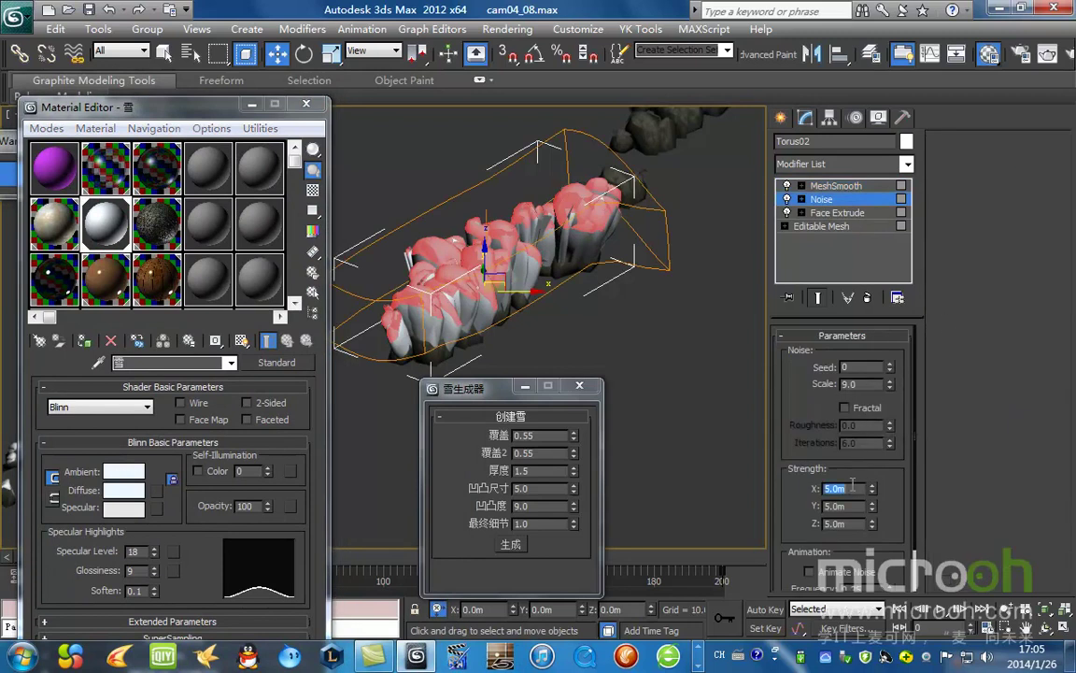
{"action": "type", "text": "1"}
{"action": "key", "text": "Tab"}
{"action": "type", "text": "1"}
{"action": "key", "text": "Tab"}
{"action": "type", "text": "1"}
{"action": "key", "text": "Return"}
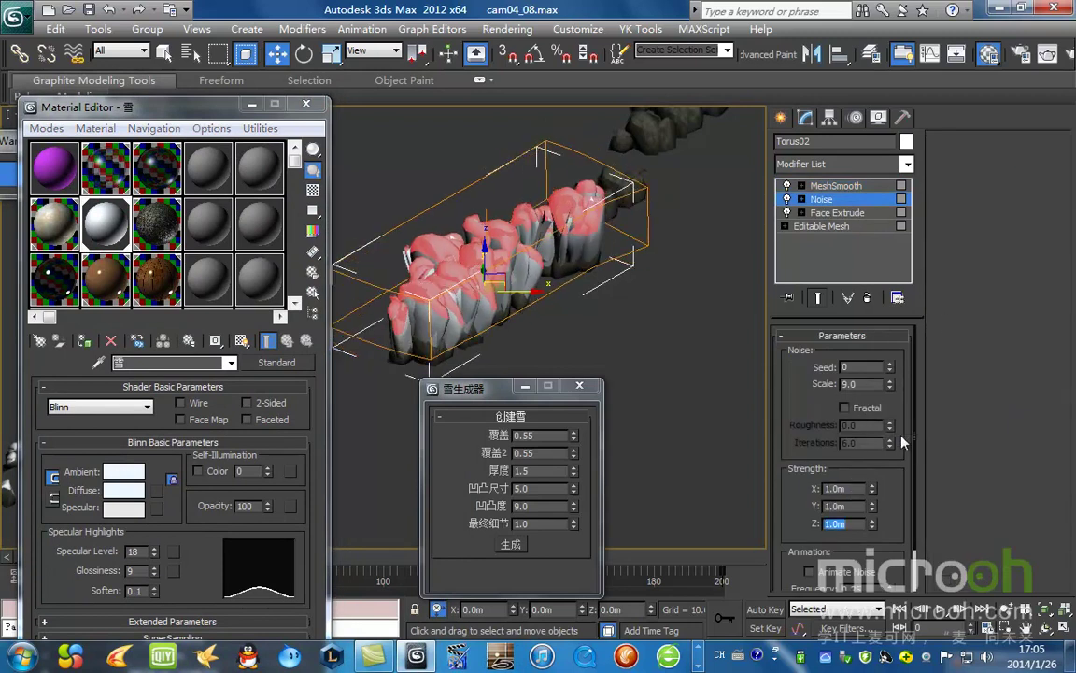
Step: Reduce the Face Extrude amount of the second cluster's snow mesh to 0.075
{"action": "left_click", "coordinate": [803, 212]}
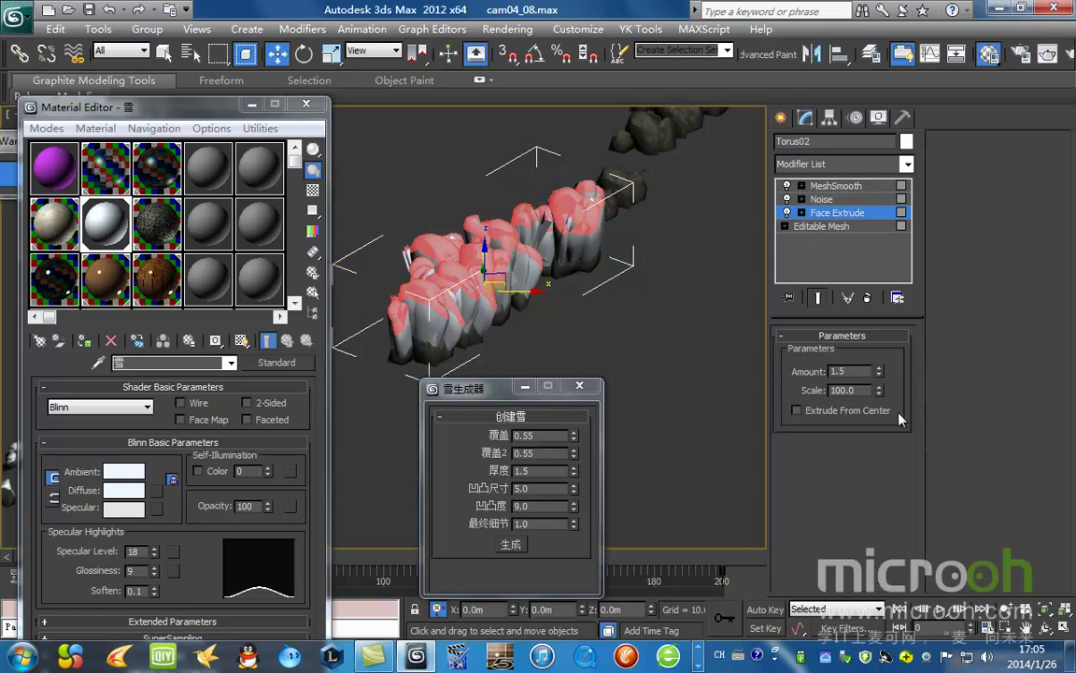
{"action": "left_click_drag", "start_coordinate": [880, 375], "coordinate": [874, 457]}
{"action": "scroll", "coordinate": [393, 245], "scroll_direction": "up", "scroll_amount": 4}
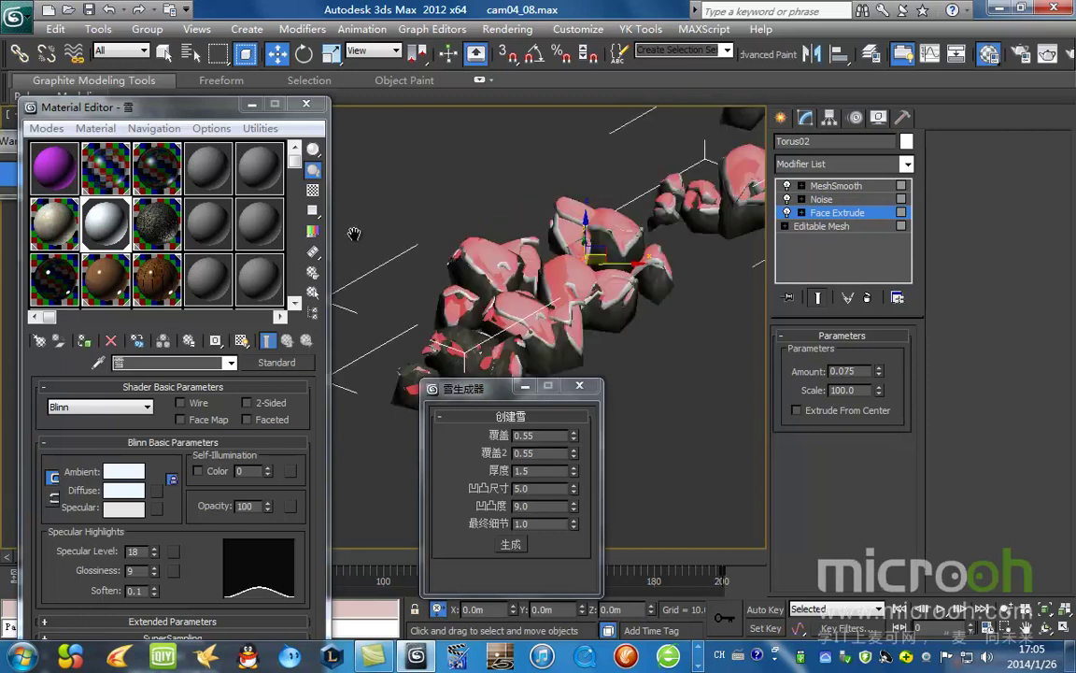
Step: Generate snow on the small third rock cluster, just above the snow-covered ones, with the generator's current values
{"action": "scroll", "coordinate": [412, 252], "scroll_direction": "down", "scroll_amount": 3}
{"action": "left_click", "coordinate": [740, 321]}
{"action": "middle_click_drag", "start_coordinate": [687, 263], "coordinate": [448, 373]}
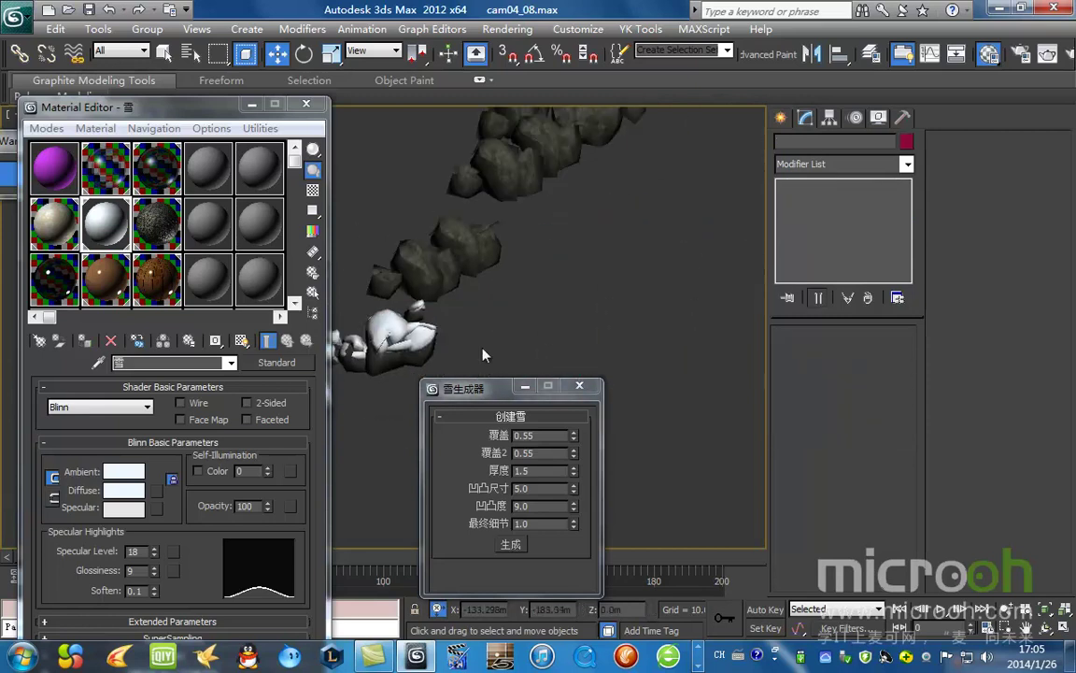
{"action": "left_click_drag", "start_coordinate": [503, 395], "coordinate": [745, 283]}
{"action": "scroll", "coordinate": [560, 290], "scroll_direction": "up", "scroll_amount": 2}
{"action": "left_click", "coordinate": [572, 285]}
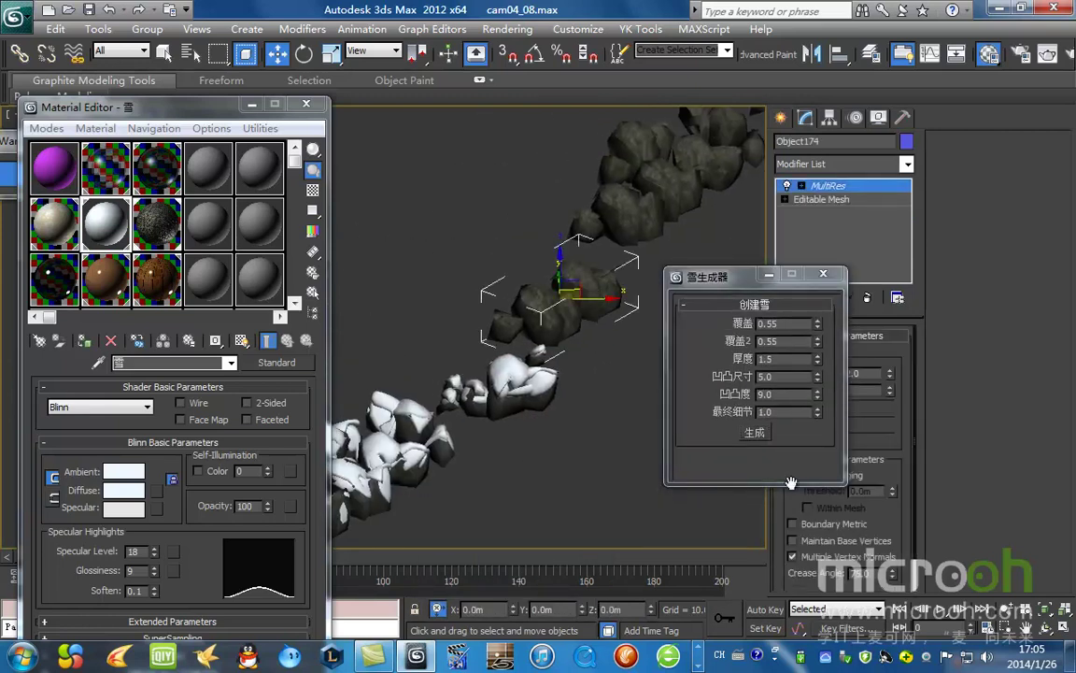
{"action": "left_click", "coordinate": [764, 440]}
Step: Assign the snow material (雪) to the third cluster's snow mesh and move the snow generator window clear of it
{"action": "left_click", "coordinate": [547, 259]}
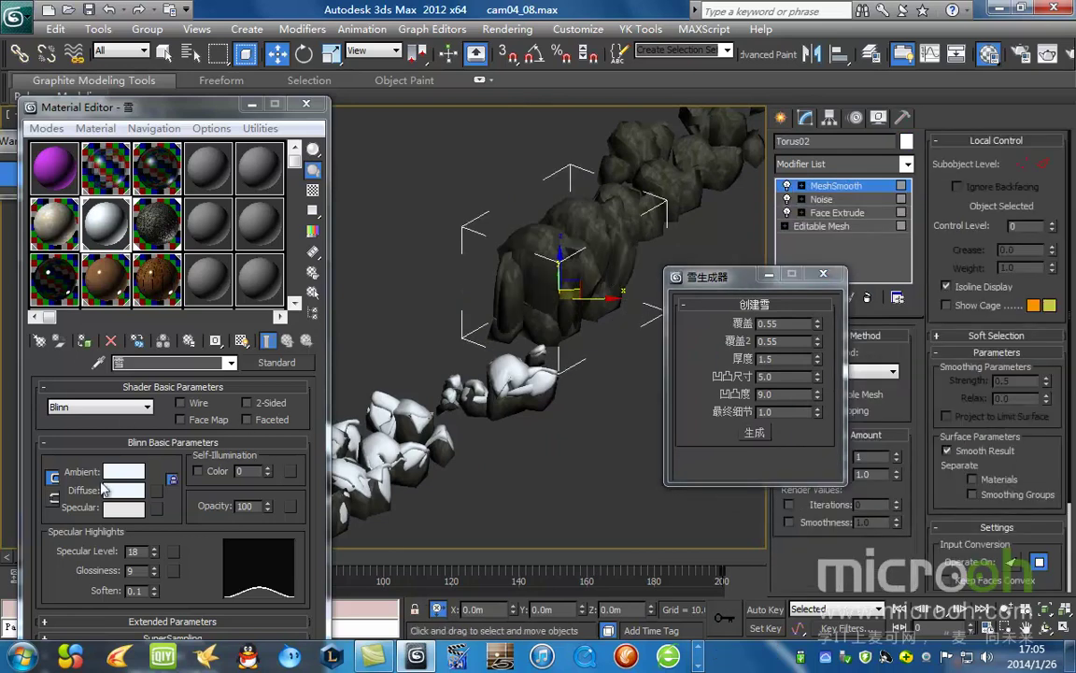
{"action": "left_click", "coordinate": [82, 342]}
{"action": "left_click_drag", "start_coordinate": [749, 284], "coordinate": [657, 370]}
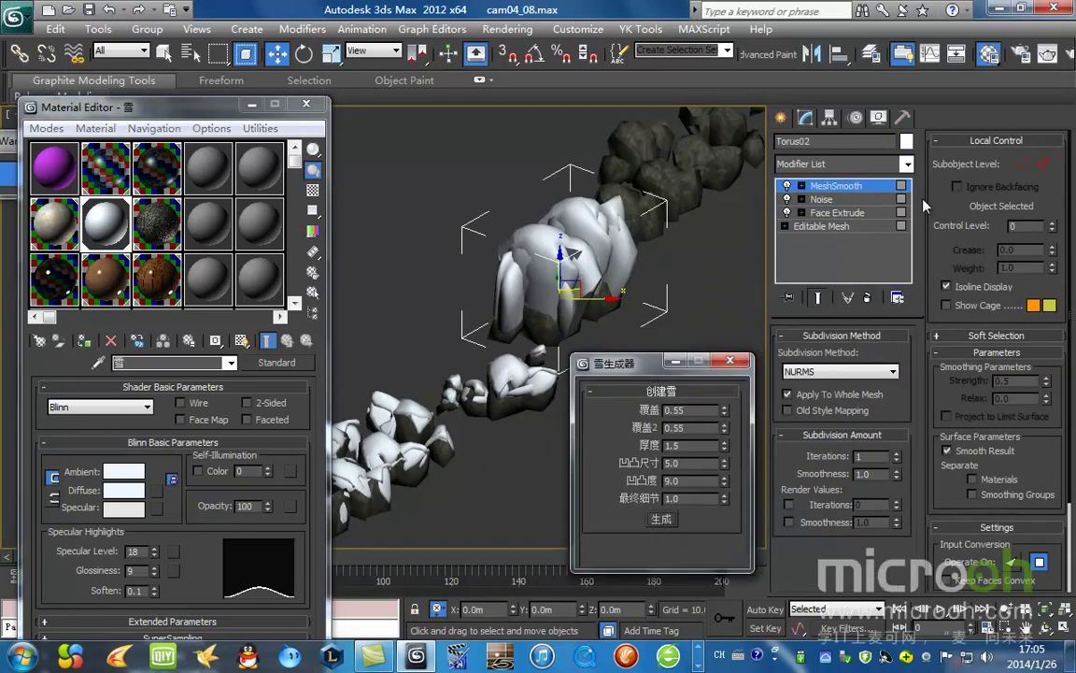
Step: Set the Noise modifier's X, Y and Z strength to 1.0 m on the third cluster's snow mesh
{"action": "left_click", "coordinate": [821, 199]}
{"action": "double_click", "coordinate": [852, 488]}
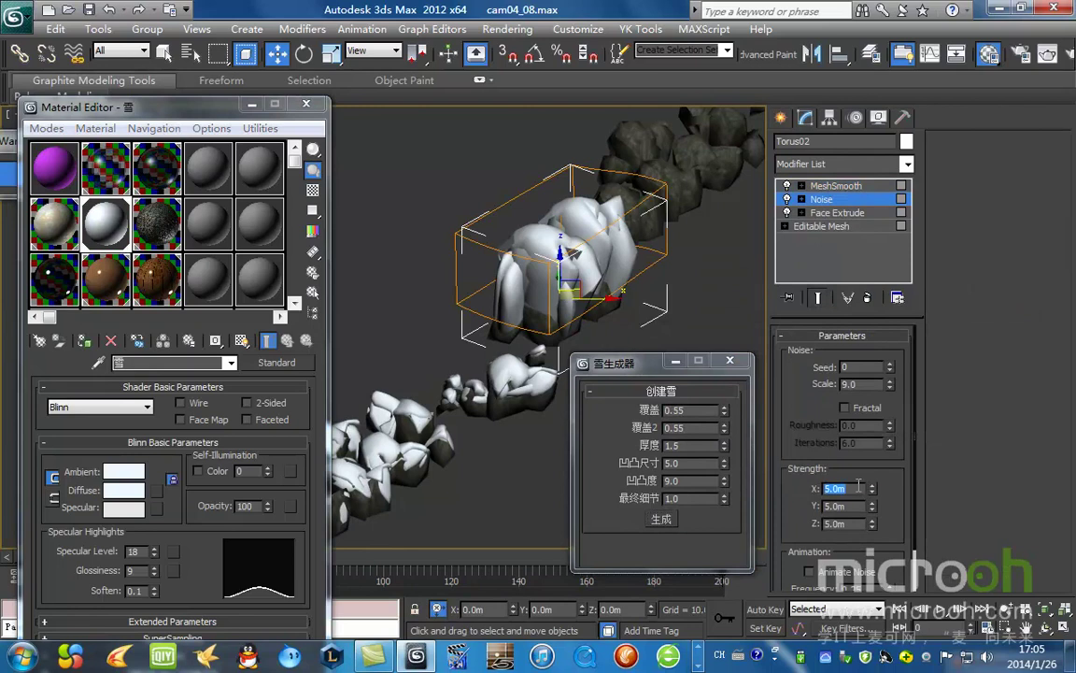
{"action": "type", "text": "1"}
{"action": "key", "text": "Tab"}
{"action": "type", "text": "1"}
{"action": "key", "text": "Tab"}
{"action": "type", "text": "1"}
{"action": "key", "text": "Return"}
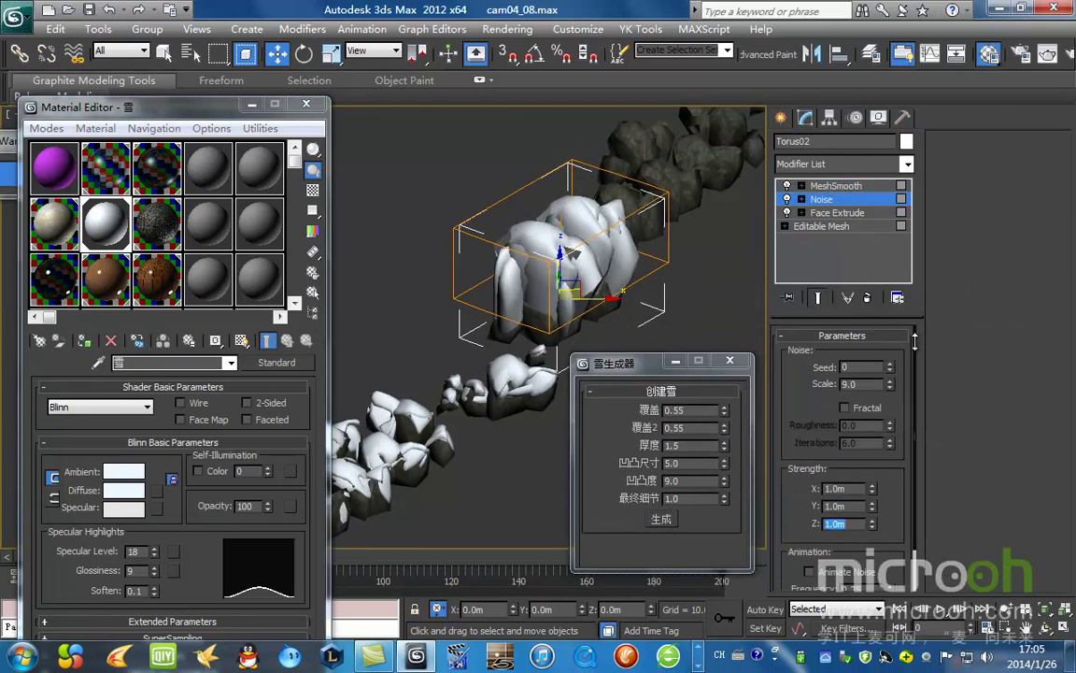
Step: Lower the Face Extrude amount of the third cluster's snow mesh to a thin snow layer
{"action": "left_click", "coordinate": [837, 212]}
{"action": "left_click_drag", "start_coordinate": [872, 376], "coordinate": [879, 448]}
{"action": "left_click_drag", "start_coordinate": [625, 363], "coordinate": [627, 500]}
Step: Generate snow on the long fourth rock cluster with the current generator values and assign the snow material (雪) to it
{"action": "middle_click_drag", "start_coordinate": [631, 260], "coordinate": [430, 438]}
{"action": "middle_click_drag", "start_coordinate": [530, 412], "coordinate": [638, 338]}
{"action": "left_click", "coordinate": [635, 359]}
{"action": "left_click_drag", "start_coordinate": [649, 520], "coordinate": [673, 370]}
{"action": "middle_click_drag", "start_coordinate": [510, 371], "coordinate": [469, 315]}
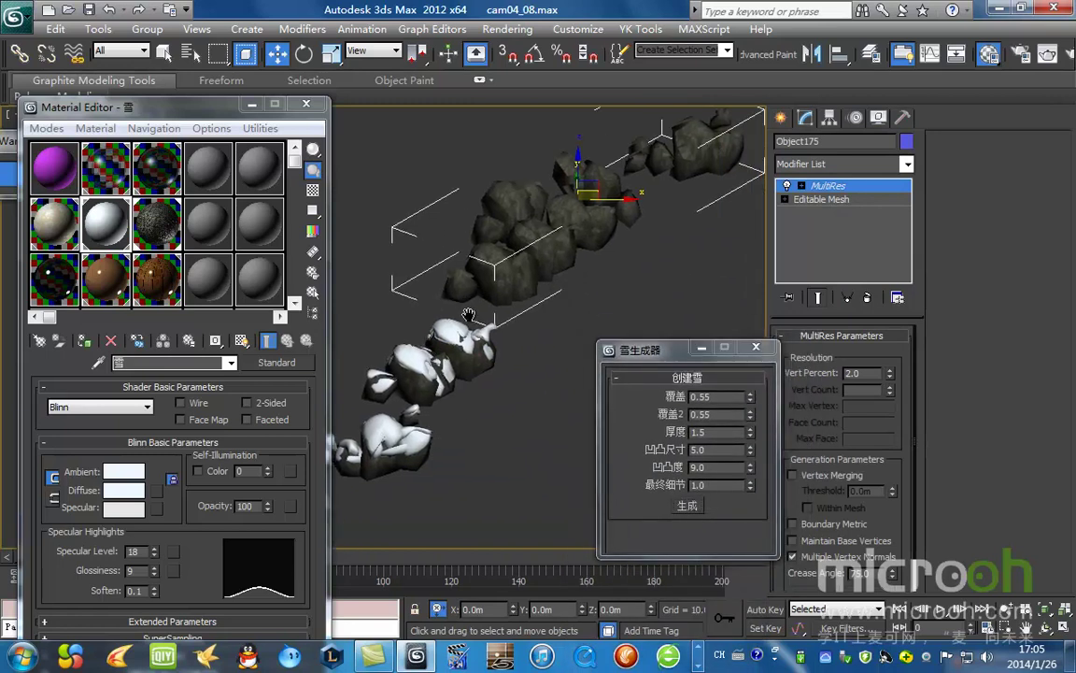
{"action": "left_click", "coordinate": [686, 505]}
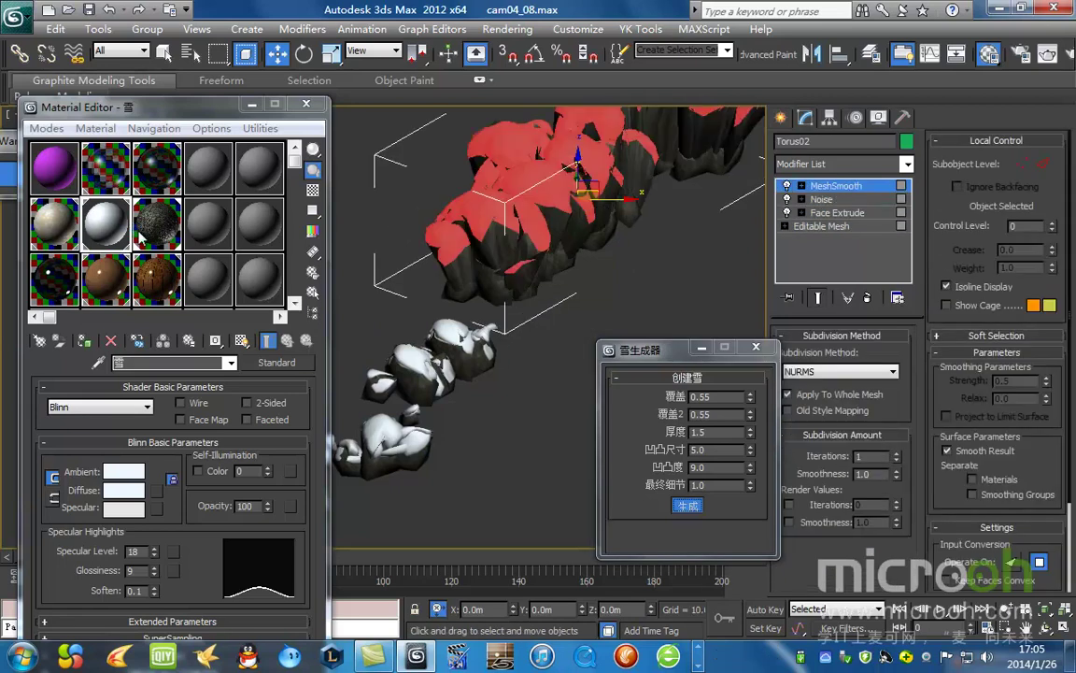
{"action": "left_click", "coordinate": [84, 341]}
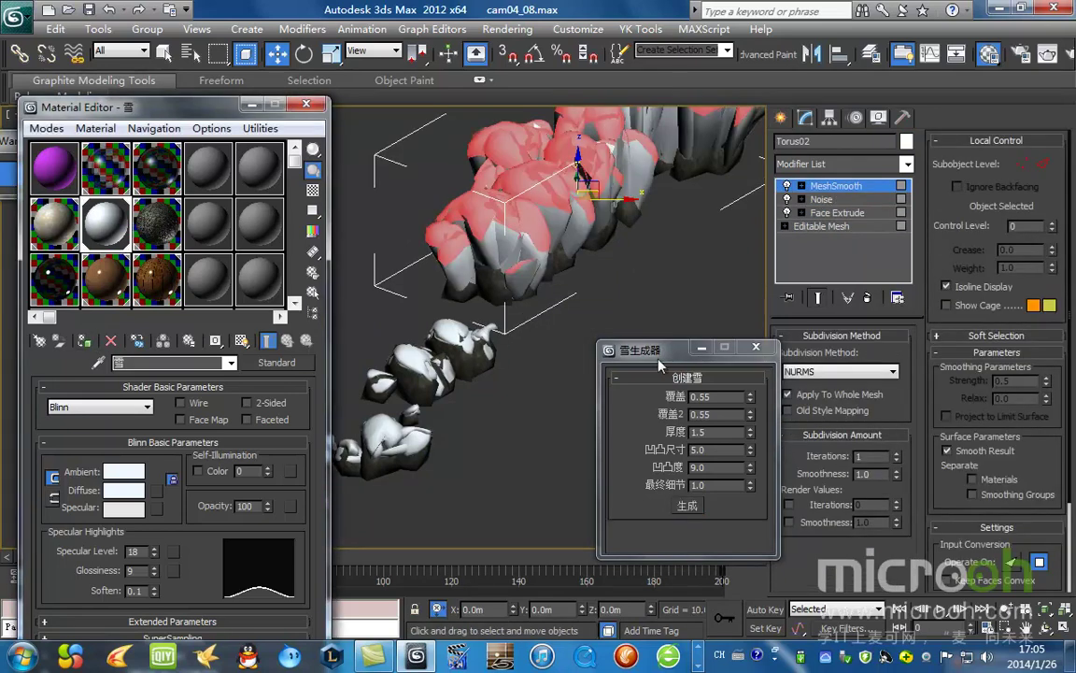
{"action": "left_click_drag", "start_coordinate": [658, 364], "coordinate": [542, 416]}
Step: On the fourth cluster's snow mesh, set the Noise X, Y and Z strength to 1.0 m and the Face Extrude amount to 0.09
{"action": "left_click", "coordinate": [837, 212]}
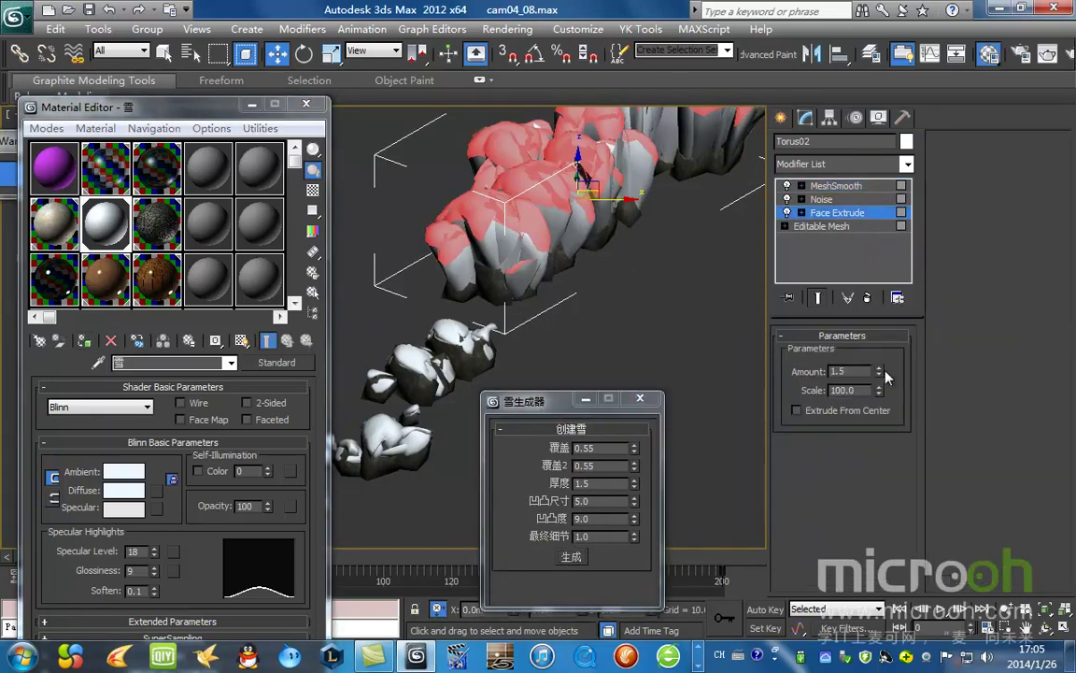
{"action": "left_click", "coordinate": [844, 200]}
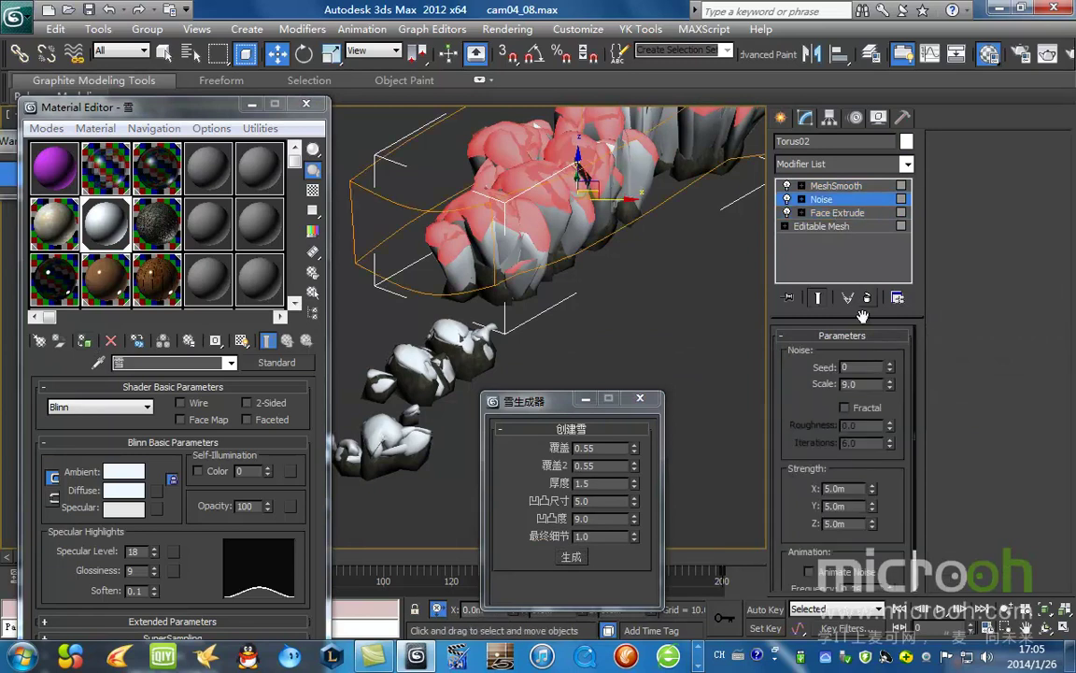
{"action": "double_click", "coordinate": [863, 493]}
{"action": "type", "text": "1"}
{"action": "key", "text": "Tab"}
{"action": "type", "text": "1"}
{"action": "key", "text": "Tab"}
{"action": "type", "text": "1"}
{"action": "key", "text": "Return"}
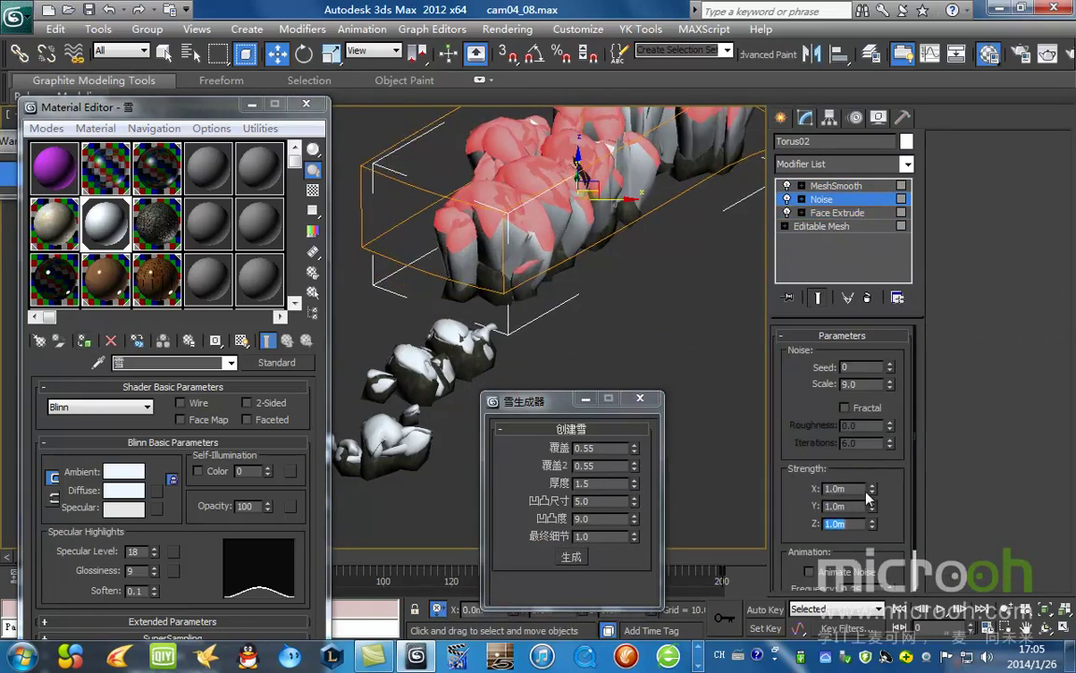
{"action": "left_click", "coordinate": [837, 212]}
{"action": "left_click_drag", "start_coordinate": [878, 375], "coordinate": [878, 458]}
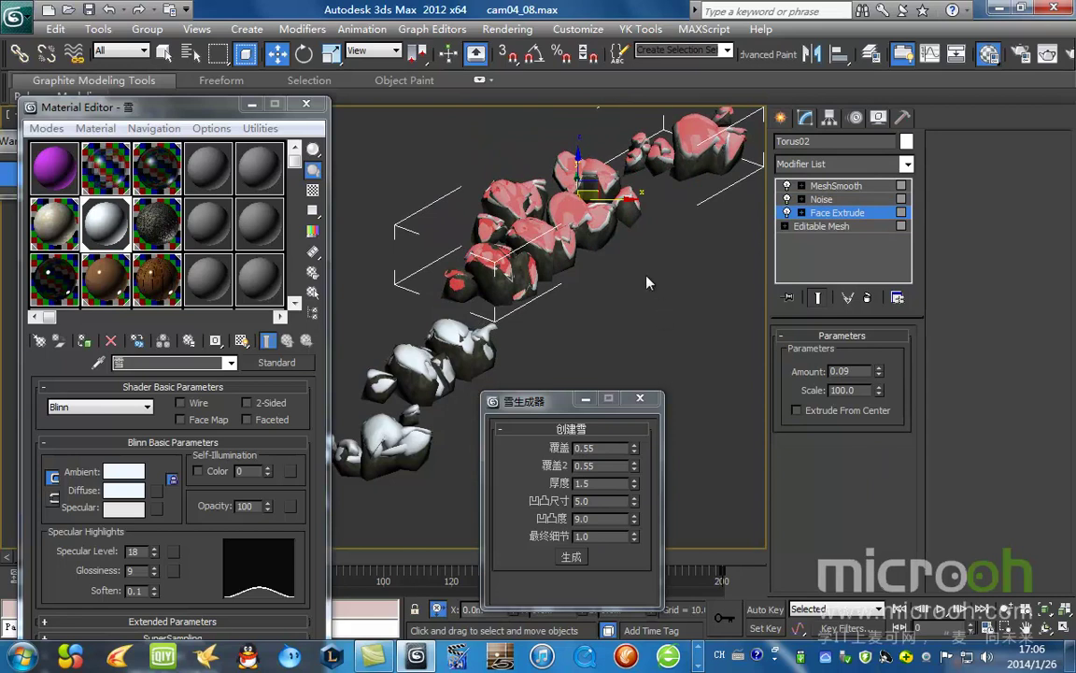
Step: Generate snow on the fifth rock cluster, next up the row, and assign the snow material (雪) to the new mesh
{"action": "scroll", "coordinate": [560, 310], "scroll_direction": "down", "scroll_amount": 4}
{"action": "middle_click_drag", "start_coordinate": [630, 251], "coordinate": [509, 315]}
{"action": "scroll", "coordinate": [630, 325], "scroll_direction": "up", "scroll_amount": 2}
{"action": "left_click", "coordinate": [608, 267]}
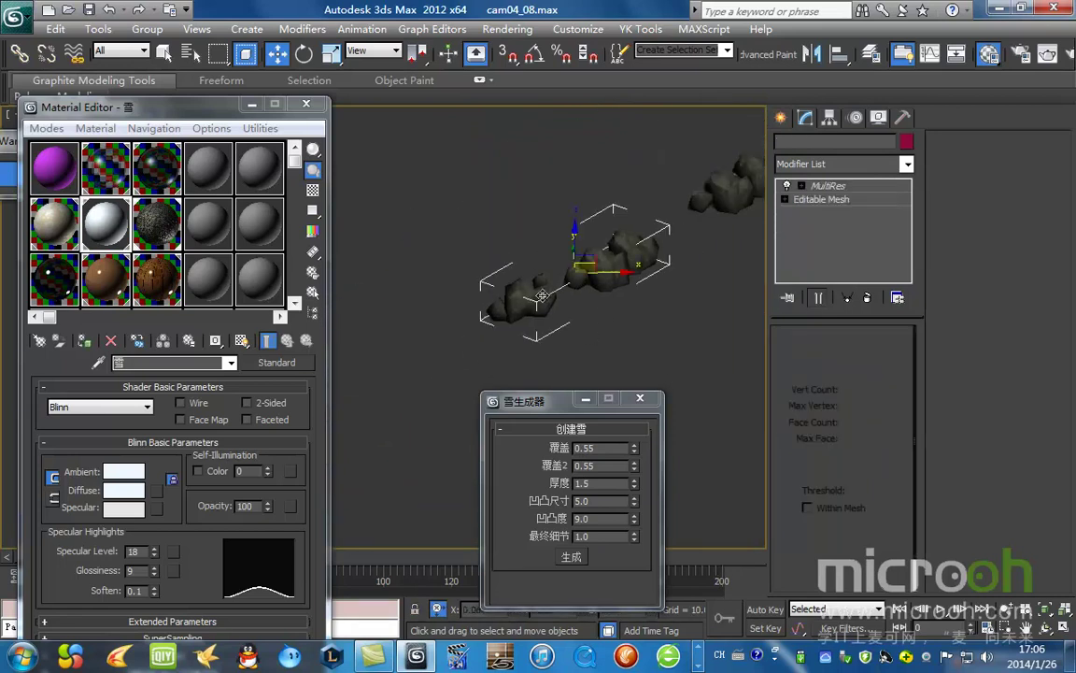
{"action": "left_click_drag", "start_coordinate": [527, 400], "coordinate": [607, 292]}
{"action": "left_click", "coordinate": [653, 448]}
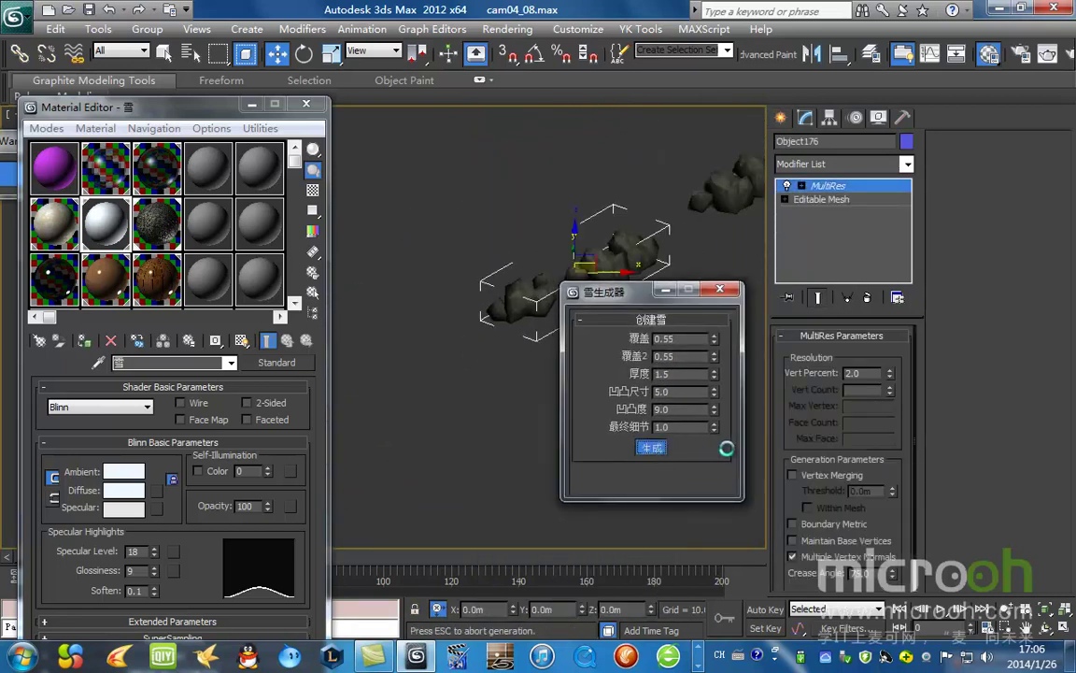
{"action": "left_click", "coordinate": [84, 340]}
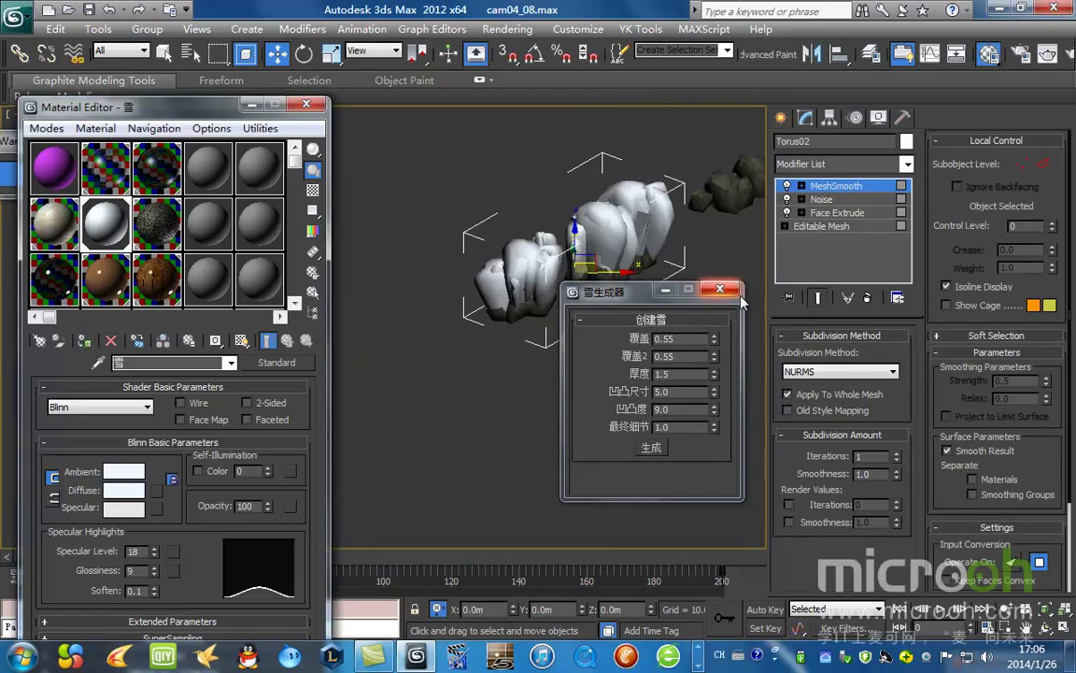
Step: On the fifth cluster's snow mesh, set the Noise X, Y and Z strength to 1.0 m and lower the Face Extrude amount
{"action": "left_click", "coordinate": [822, 199]}
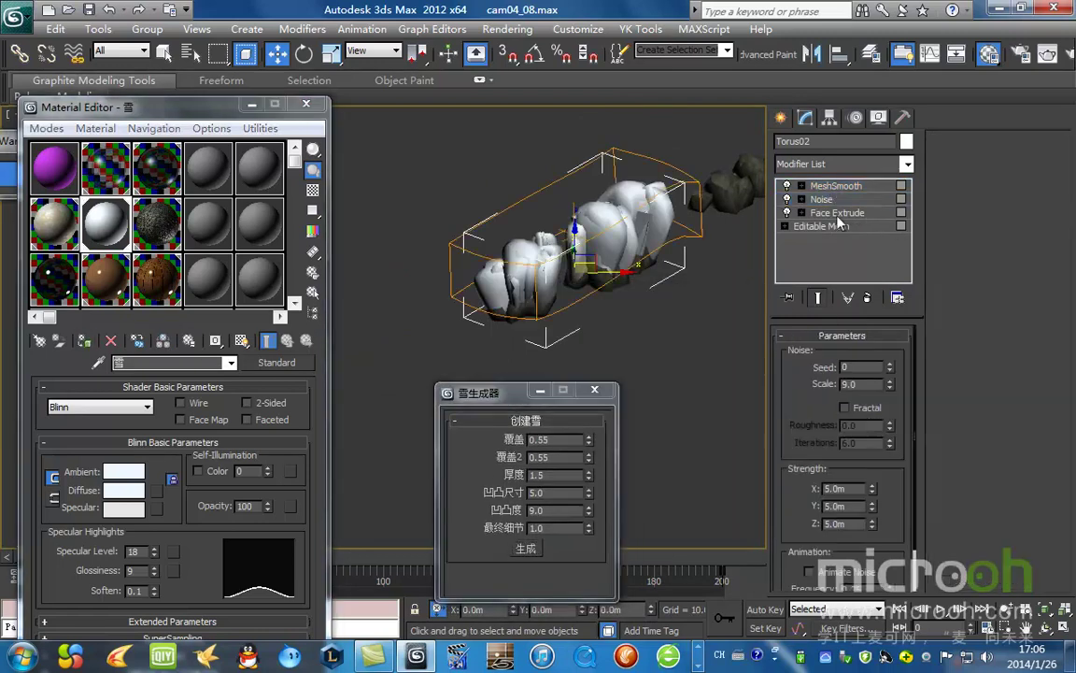
{"action": "left_click", "coordinate": [855, 484]}
{"action": "type", "text": "1"}
{"action": "key", "text": "Tab"}
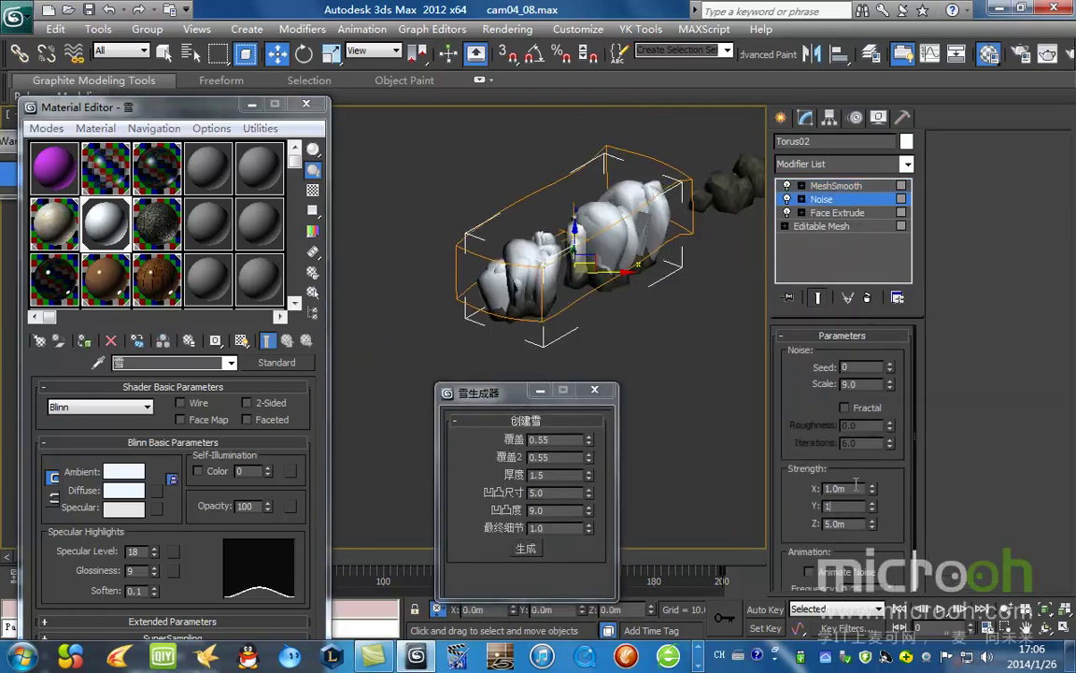
{"action": "type", "text": "1"}
{"action": "key", "text": "Tab"}
{"action": "type", "text": "1"}
{"action": "key", "text": "Return"}
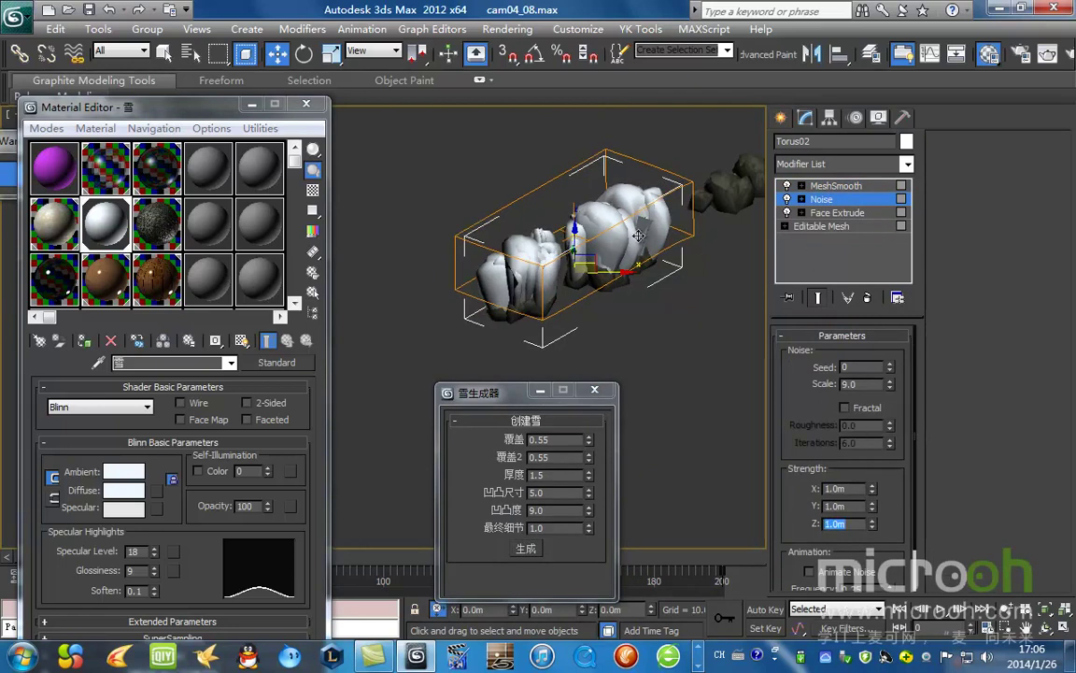
{"action": "left_click", "coordinate": [841, 212]}
{"action": "left_click_drag", "start_coordinate": [879, 371], "coordinate": [881, 448]}
Step: Generate snow on the small sixth rock cluster and assign the snow material (雪) to its snow mesh
{"action": "middle_click_drag", "start_coordinate": [728, 224], "coordinate": [522, 322]}
{"action": "left_click", "coordinate": [475, 316]}
{"action": "left_click_drag", "start_coordinate": [517, 397], "coordinate": [659, 263]}
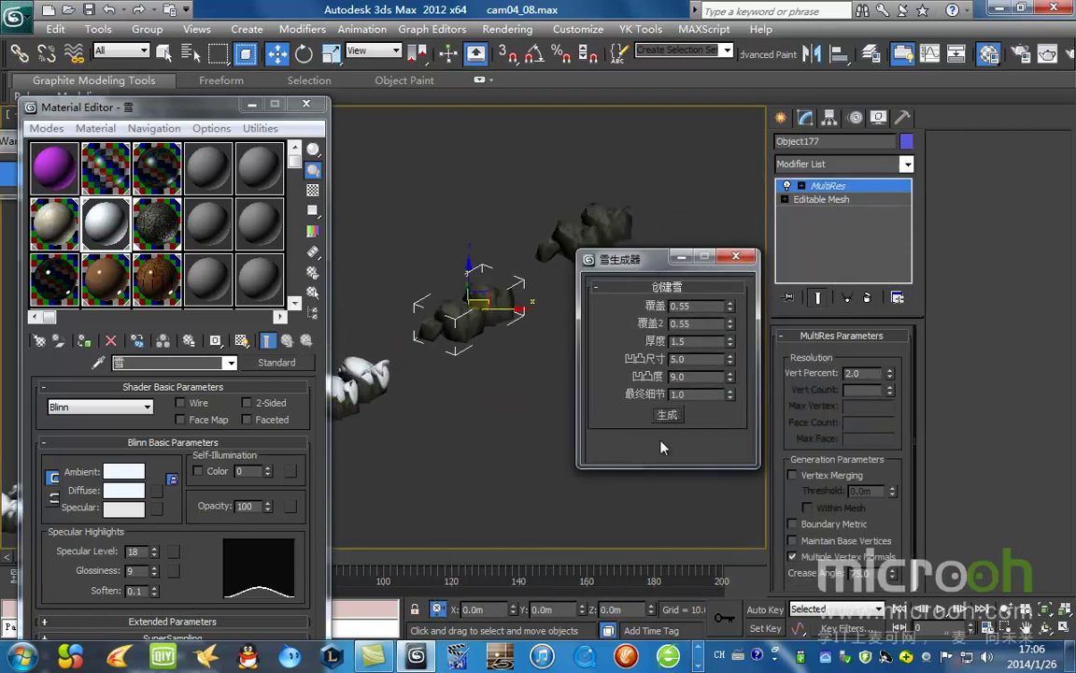
{"action": "left_click", "coordinate": [667, 414]}
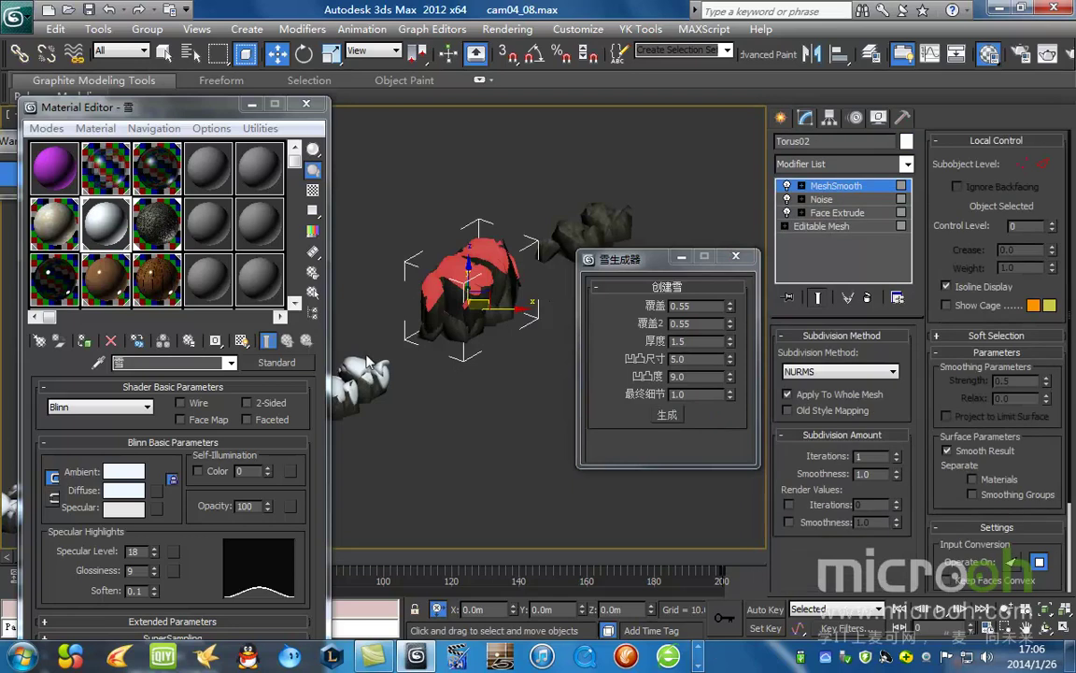
{"action": "left_click", "coordinate": [84, 341]}
{"action": "left_click_drag", "start_coordinate": [658, 263], "coordinate": [578, 385]}
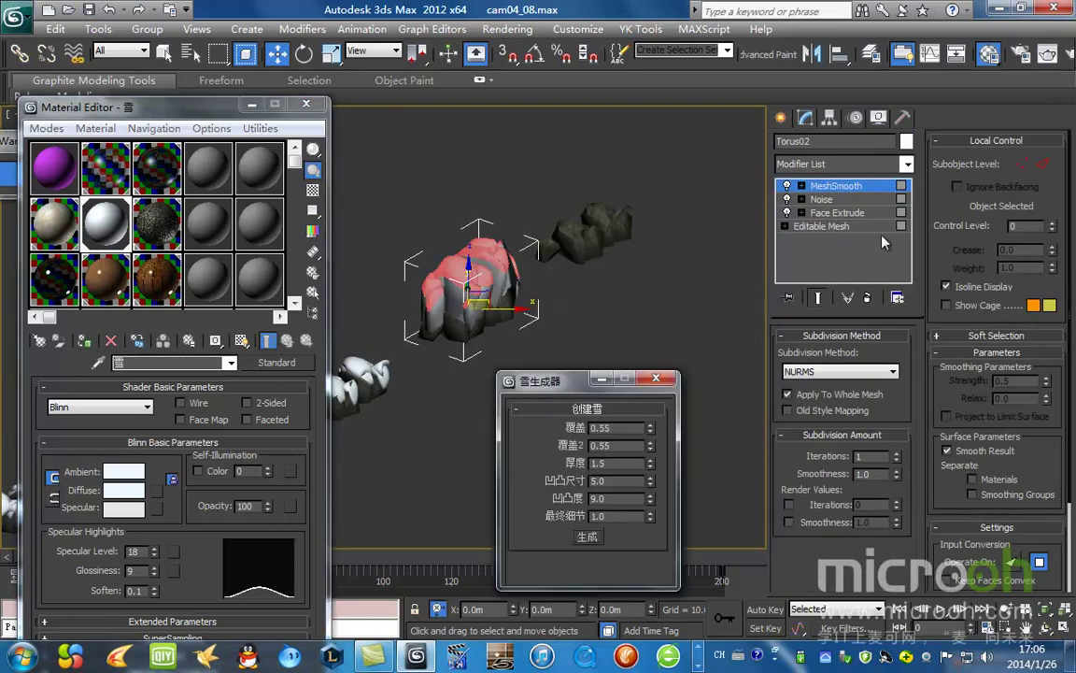
Step: On the sixth cluster's snow mesh, set the Noise X, Y and Z strength to 1.0 m and lower the Face Extrude amount to about 0.105
{"action": "left_click", "coordinate": [822, 199]}
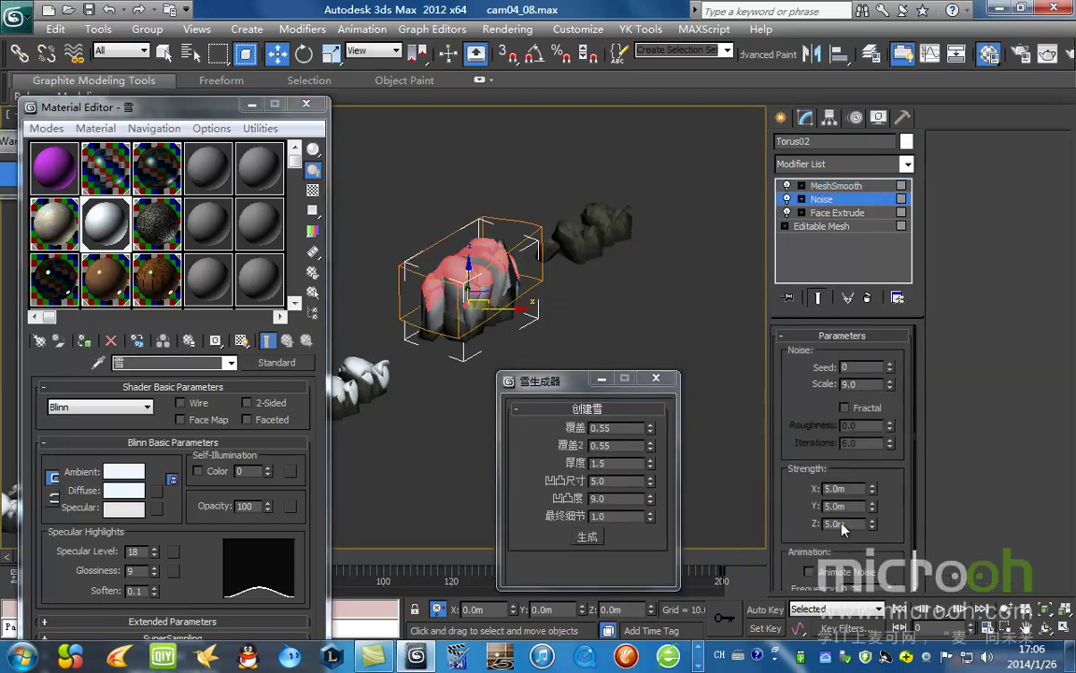
{"action": "double_click", "coordinate": [848, 485]}
{"action": "type", "text": "1"}
{"action": "key", "text": "Tab"}
{"action": "type", "text": "1"}
{"action": "key", "text": "Tab"}
{"action": "type", "text": "1"}
{"action": "key", "text": "Return"}
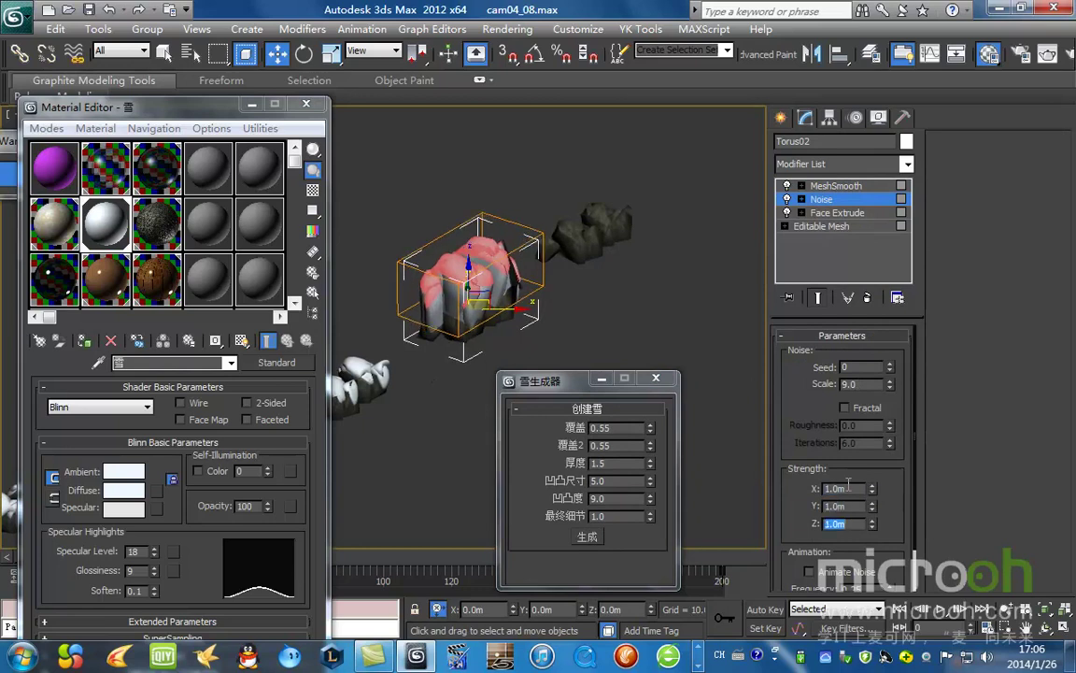
{"action": "left_click", "coordinate": [827, 212]}
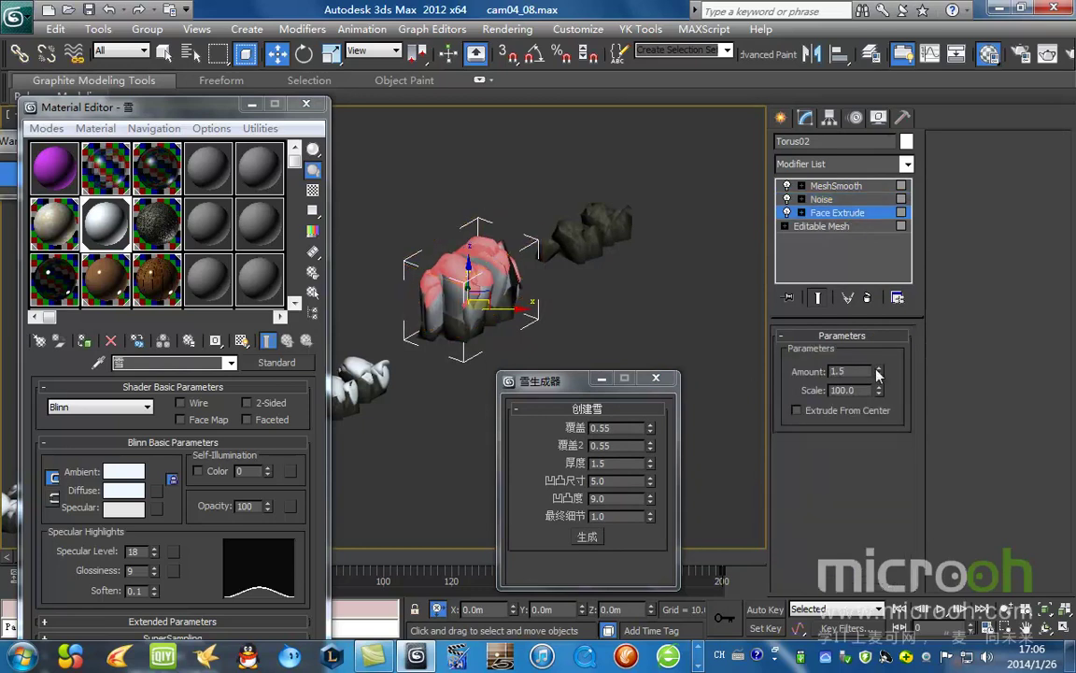
{"action": "left_click_drag", "start_coordinate": [877, 393], "coordinate": [877, 447]}
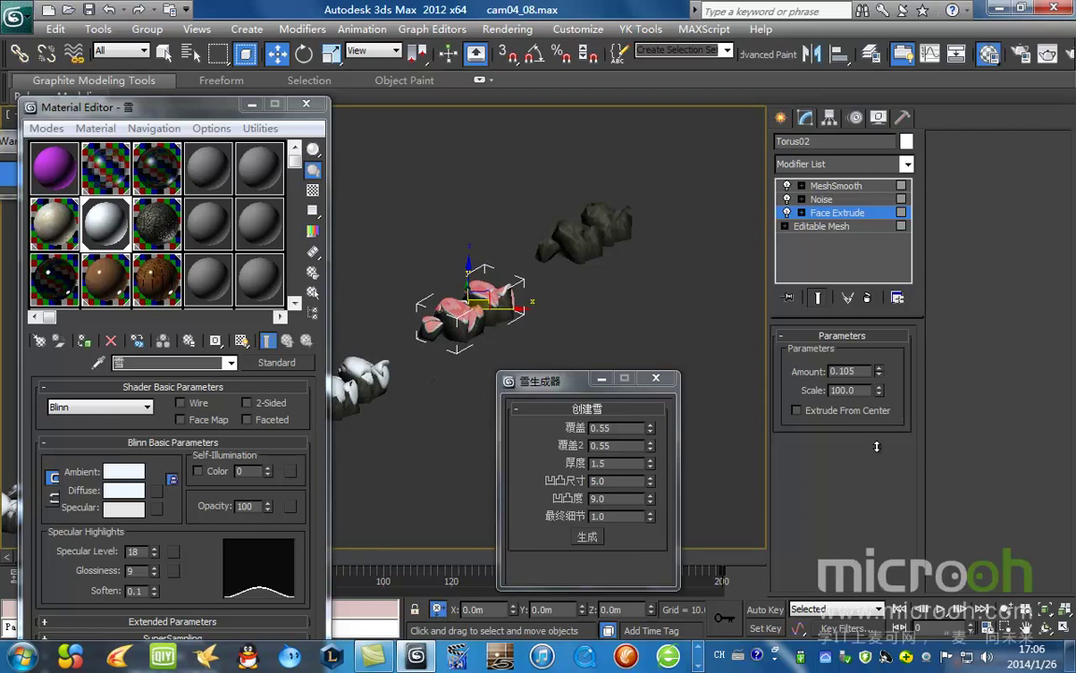
Step: Generate snow on the last rock cluster at the far end of the row and assign the snow material (雪) to the new mesh
{"action": "scroll", "coordinate": [618, 344], "scroll_direction": "up", "scroll_amount": 4}
{"action": "left_click", "coordinate": [670, 282]}
{"action": "middle_click_drag", "start_coordinate": [669, 282], "coordinate": [471, 371]}
{"action": "left_click", "coordinate": [585, 266]}
{"action": "left_click_drag", "start_coordinate": [537, 380], "coordinate": [612, 330]}
{"action": "left_click", "coordinate": [661, 486]}
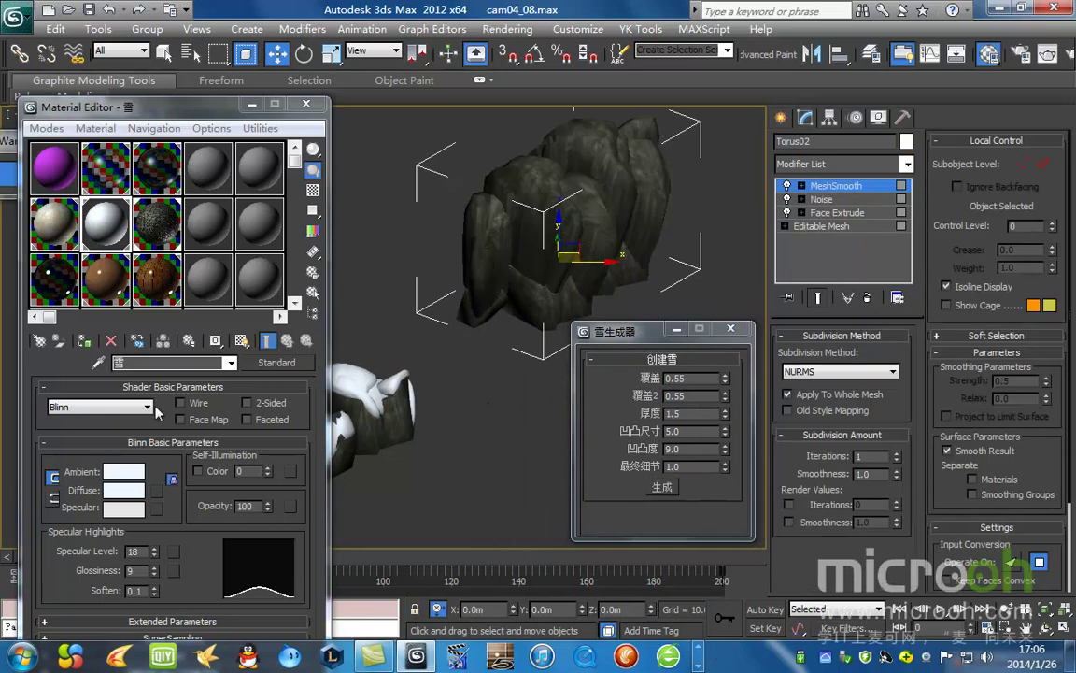
{"action": "left_click", "coordinate": [86, 342]}
{"action": "left_click_drag", "start_coordinate": [610, 328], "coordinate": [501, 441]}
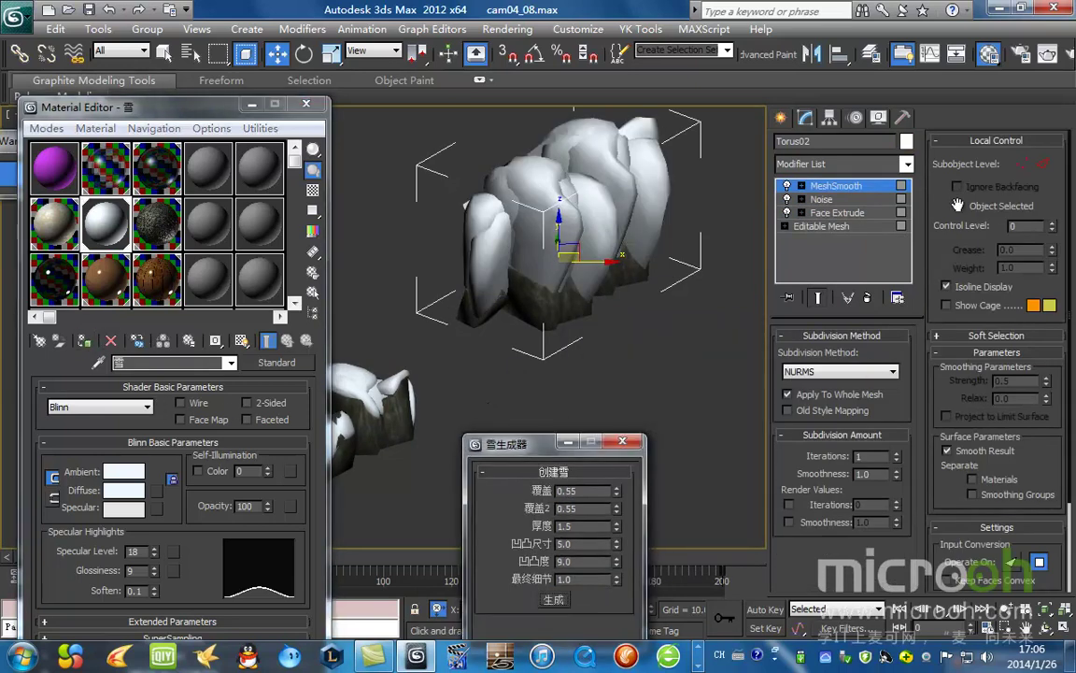
Step: On the last cluster's snow mesh, set the Noise X, Y and Z strength to 1.0 m and the Face Extrude amount to 0.04
{"action": "left_click", "coordinate": [826, 199]}
{"action": "double_click", "coordinate": [858, 487]}
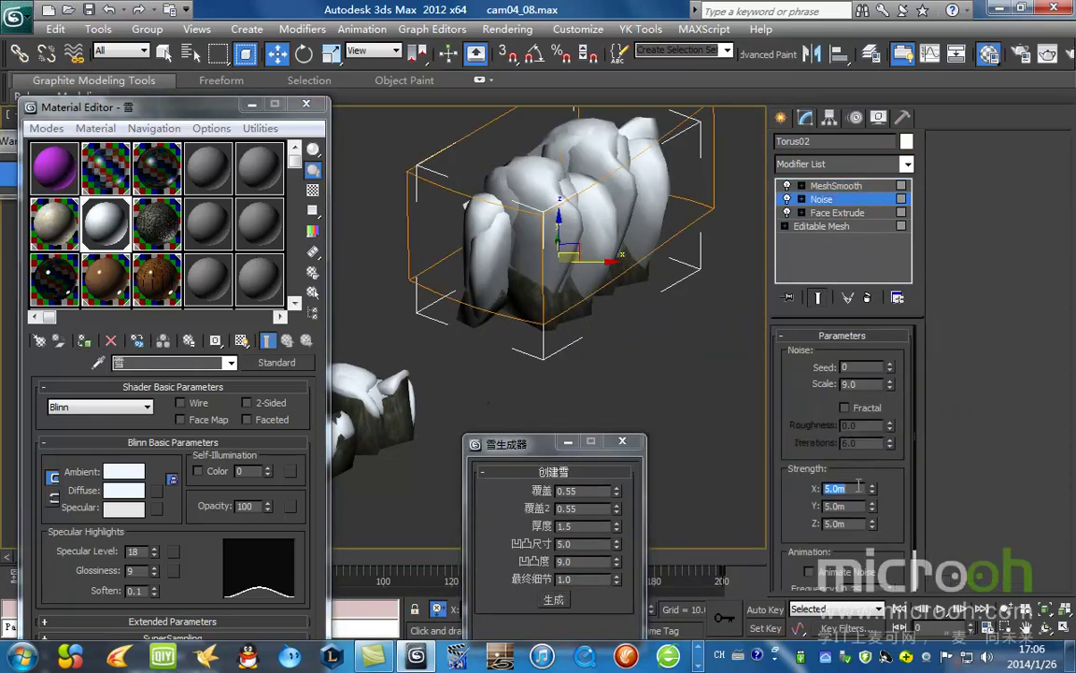
{"action": "type", "text": "1"}
{"action": "key", "text": "Tab"}
{"action": "type", "text": "1"}
{"action": "key", "text": "Tab"}
{"action": "type", "text": "1"}
{"action": "key", "text": "Return"}
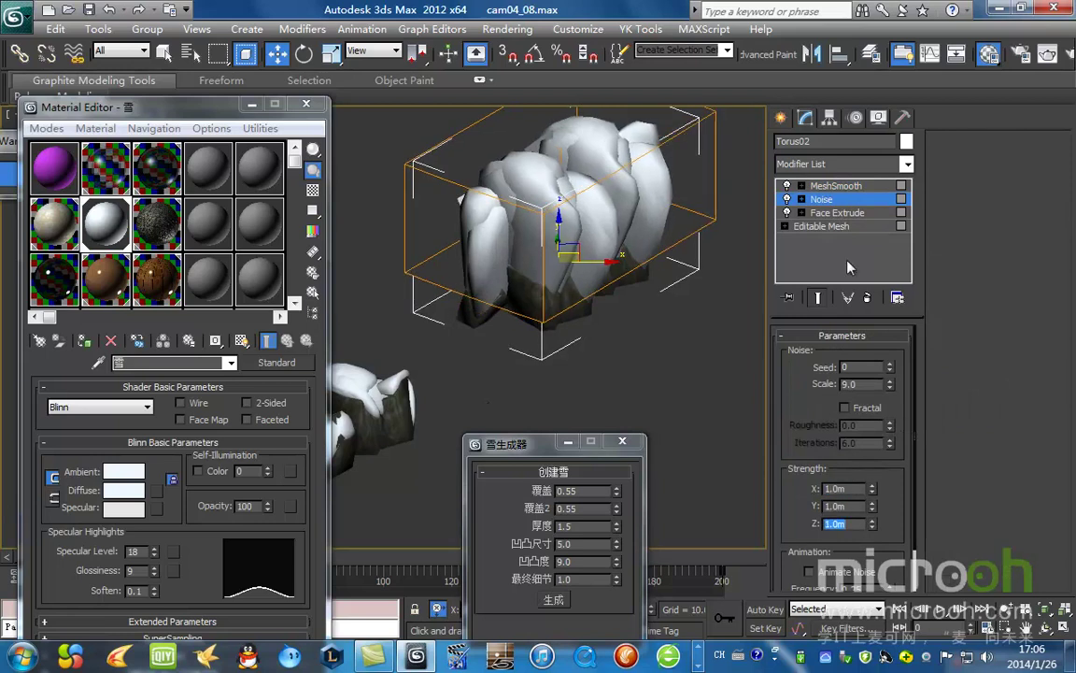
{"action": "left_click", "coordinate": [838, 213]}
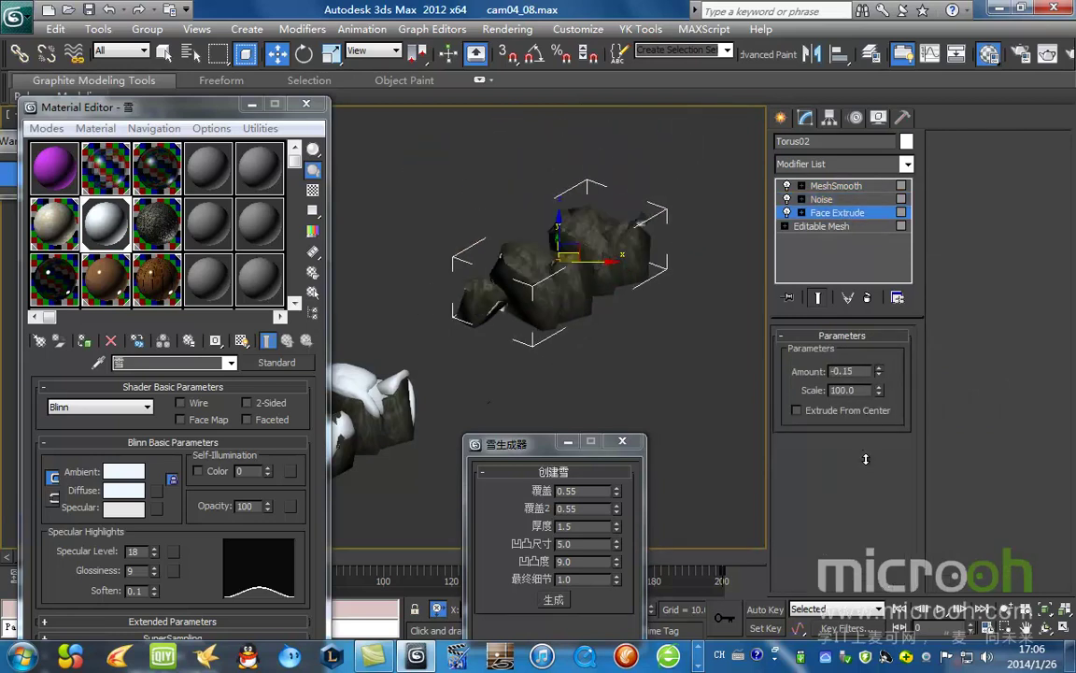
{"action": "left_click_drag", "start_coordinate": [873, 447], "coordinate": [875, 450]}
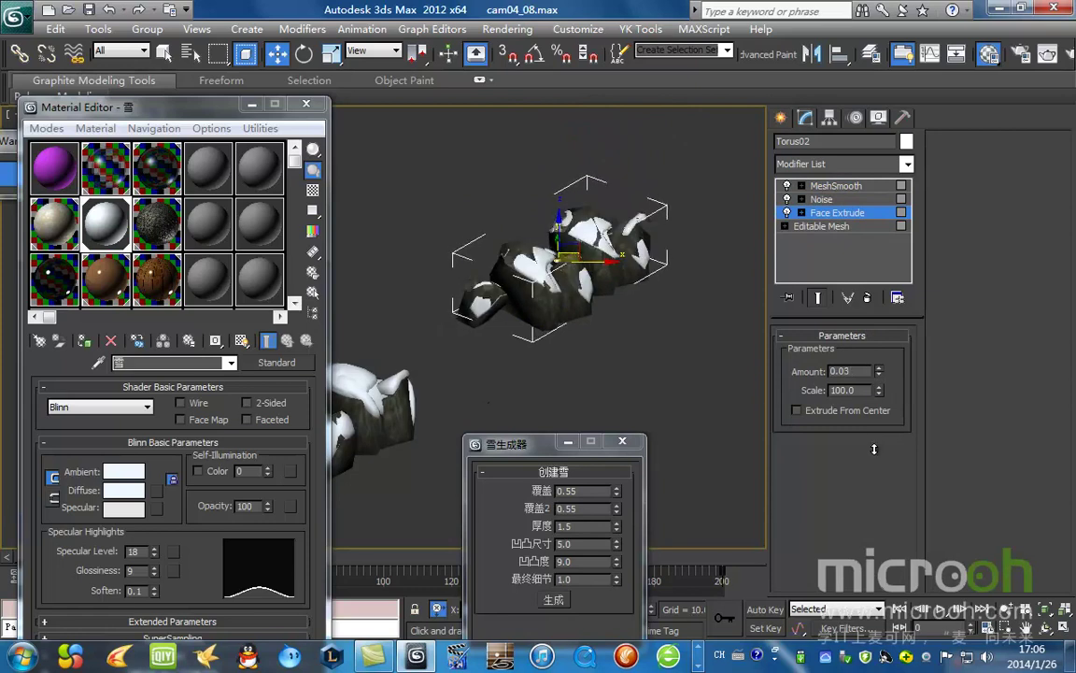
{"action": "left_click", "coordinate": [878, 368]}
Step: Minimize the Material Editor and the snow generator, and look at the rocks through Camera04 at frame 200
{"action": "left_click_drag", "start_coordinate": [528, 452], "coordinate": [707, 260]}
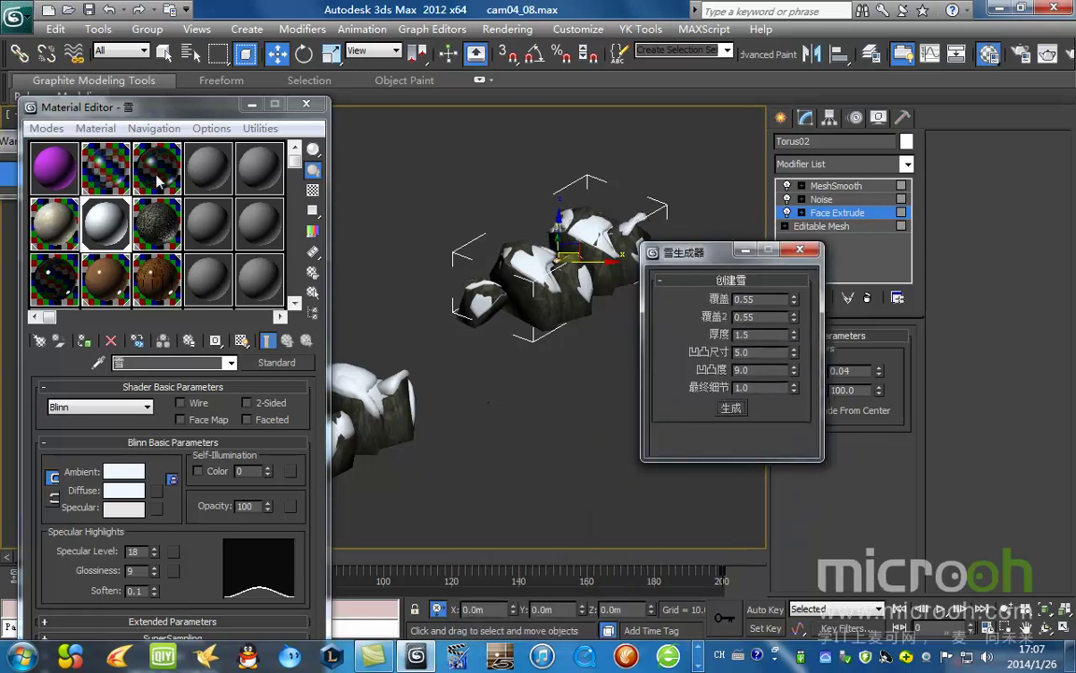
{"action": "left_click", "coordinate": [252, 103]}
{"action": "left_click", "coordinate": [744, 251]}
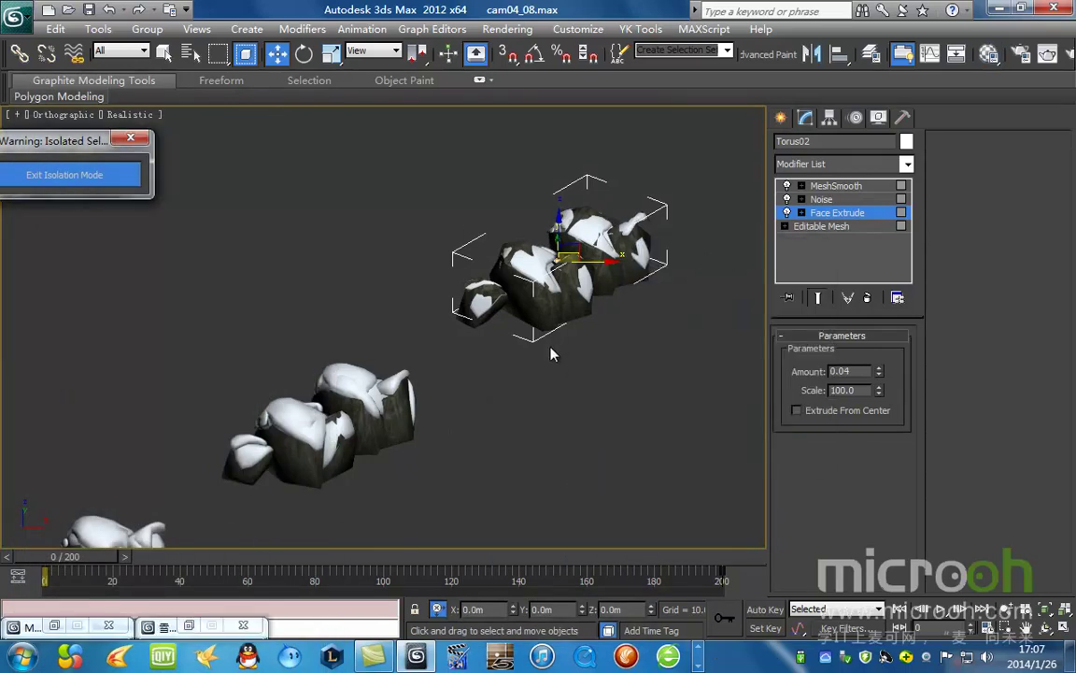
{"action": "key", "text": "c"}
{"action": "left_click_drag", "start_coordinate": [64, 558], "coordinate": [548, 562]}
{"action": "left_click", "coordinate": [732, 565]}
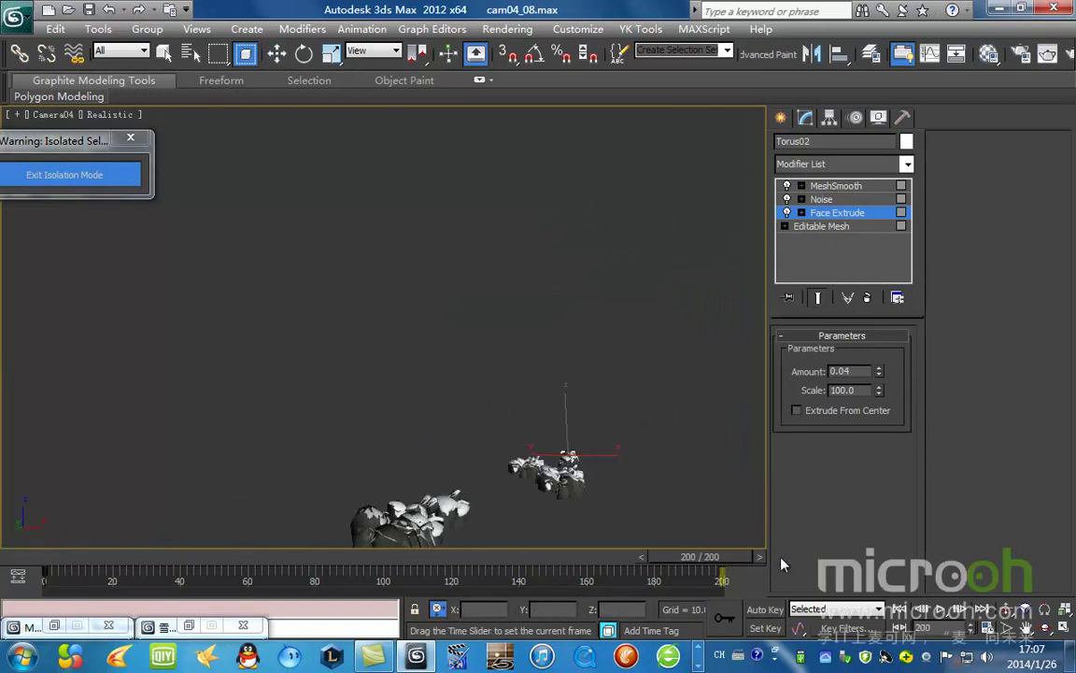
{"action": "left_click", "coordinate": [720, 368]}
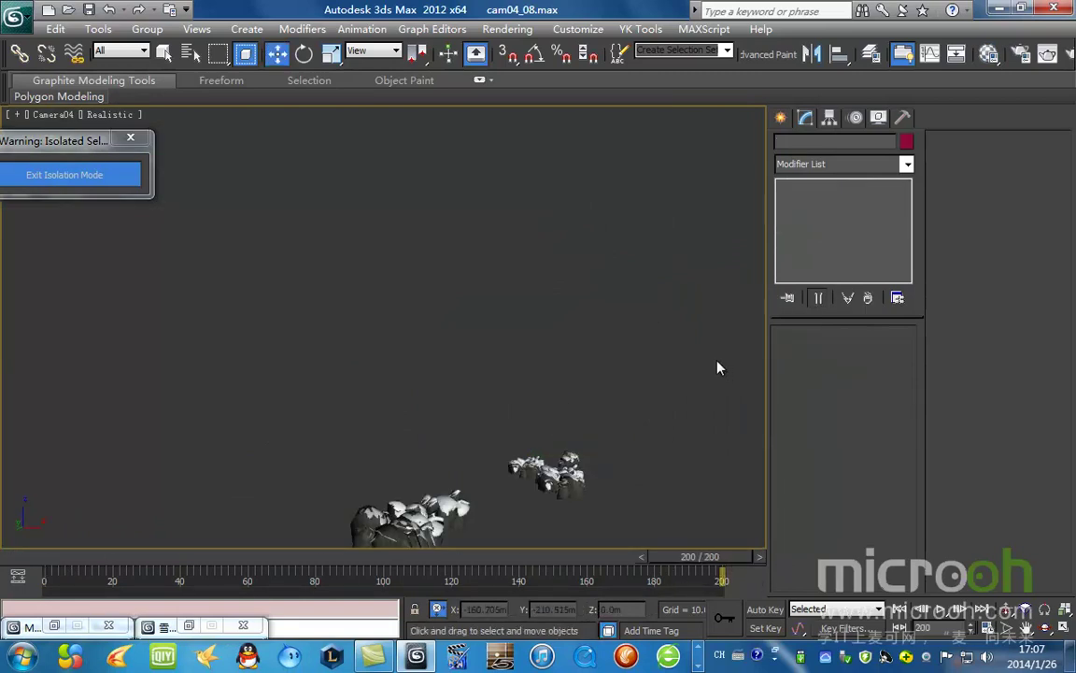
Step: Examine the whole row of snow-covered rocks from above and at an oblique angle
{"action": "key", "text": "t"}
{"action": "scroll", "coordinate": [452, 355], "scroll_direction": "up", "scroll_amount": 5}
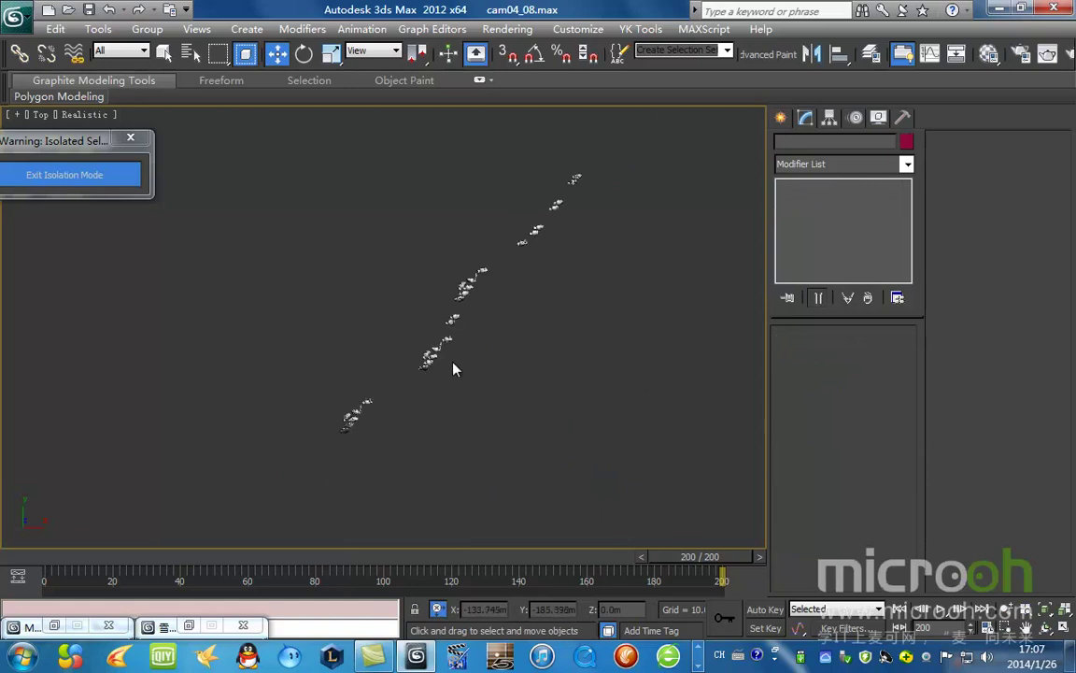
{"action": "scroll", "coordinate": [456, 369], "scroll_direction": "down", "scroll_amount": 8}
{"action": "left_click_drag", "start_coordinate": [300, 194], "coordinate": [691, 476]}
{"action": "key", "text": "z"}
{"action": "middle_click_drag", "start_coordinate": [475, 417], "coordinate": [512, 372], "text": "alt"}
{"action": "left_click", "coordinate": [531, 369]}
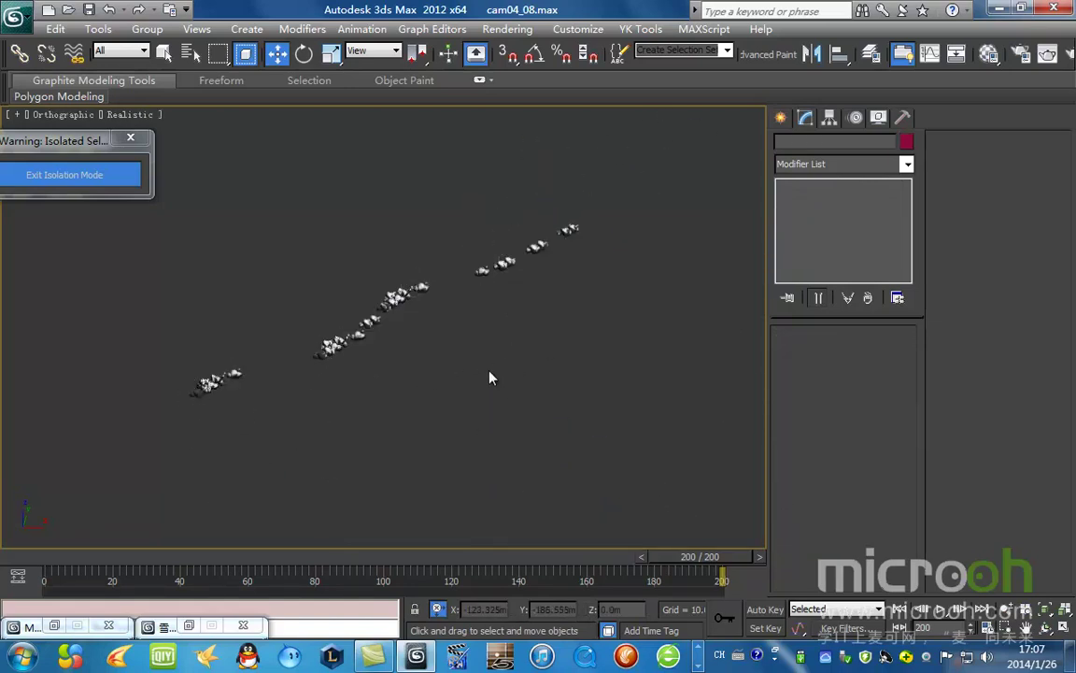
{"action": "middle_click_drag", "start_coordinate": [485, 378], "coordinate": [511, 373], "text": "alt"}
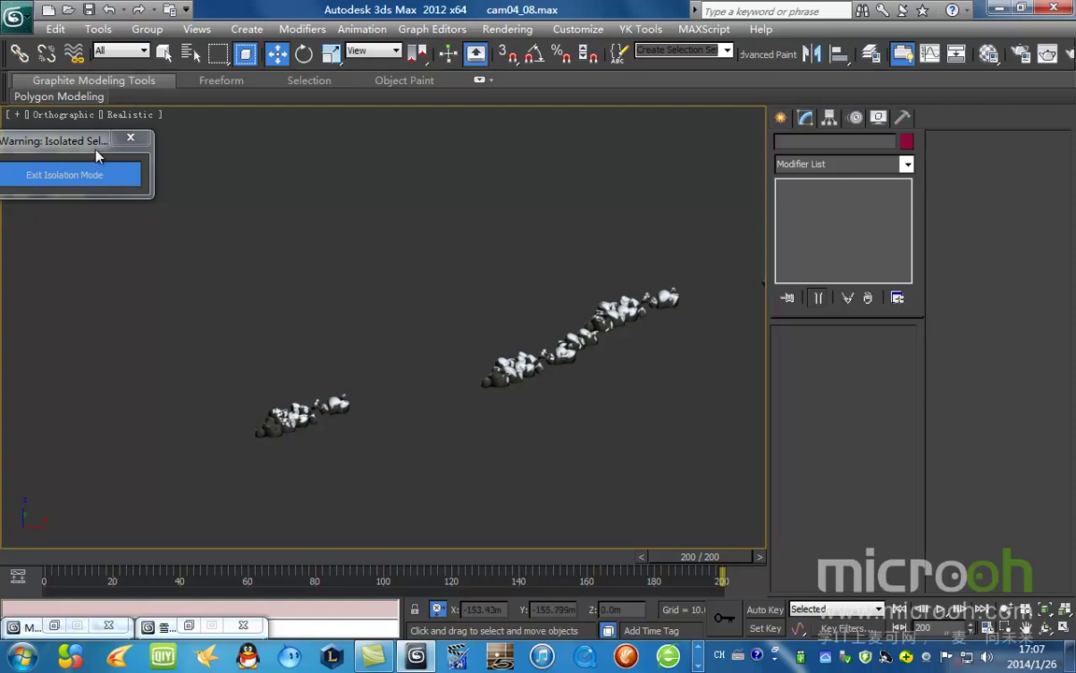
Step: Exit isolation mode and check the full scene through Camera04 at frame 200
{"action": "left_click_drag", "start_coordinate": [86, 138], "coordinate": [552, 174]}
{"action": "key", "text": "c"}
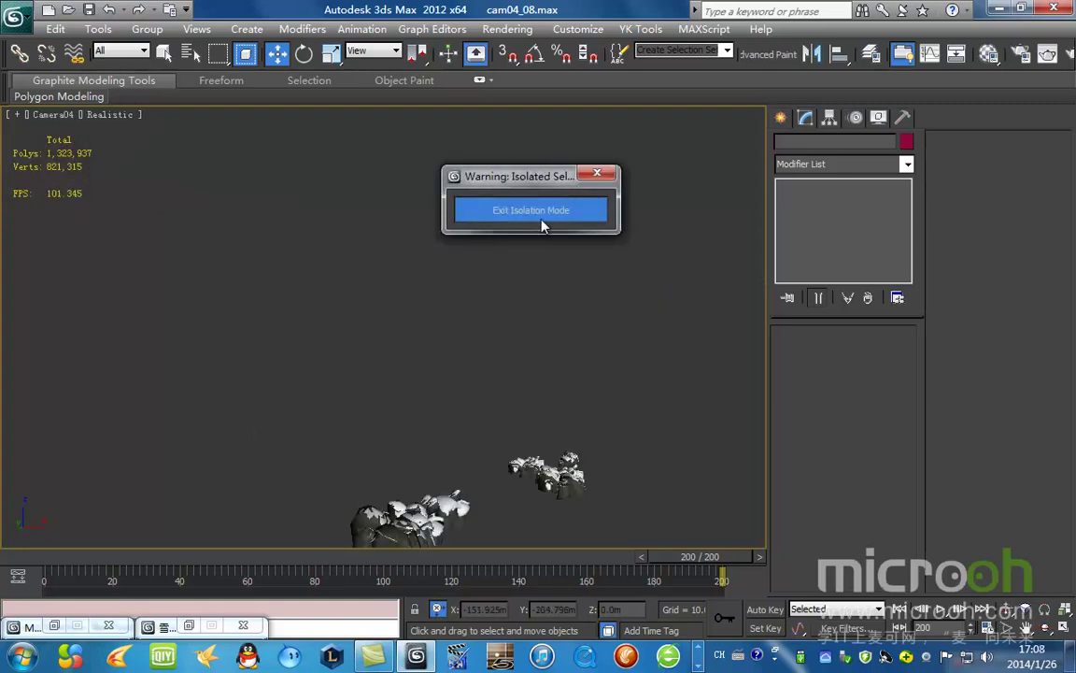
{"action": "left_click", "coordinate": [550, 216]}
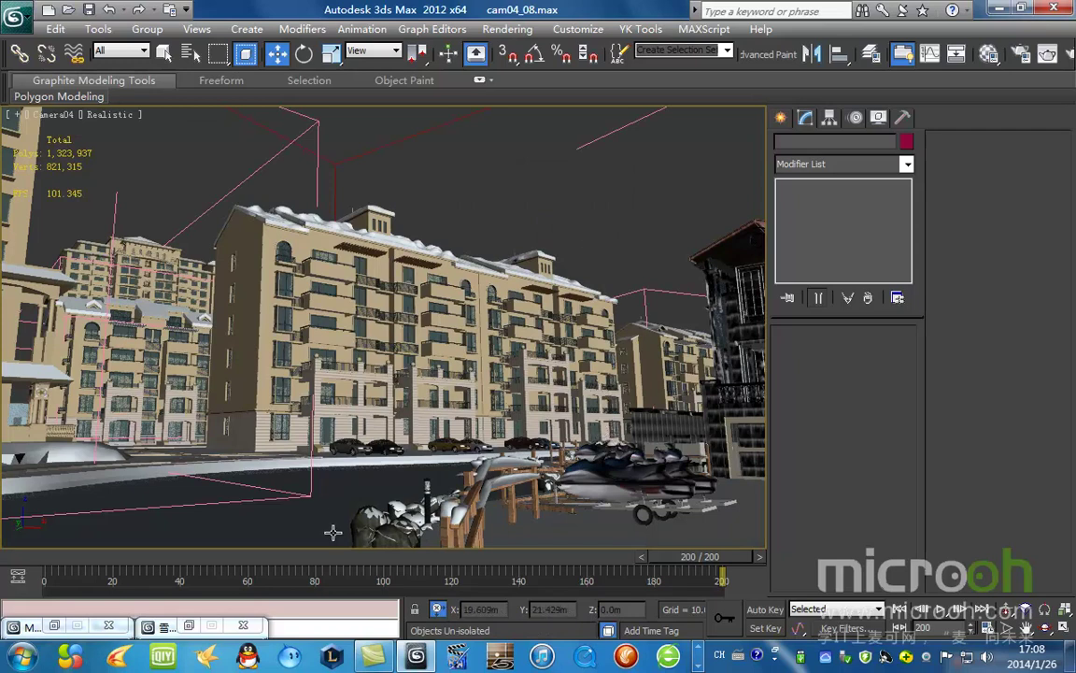
{"action": "left_click_drag", "start_coordinate": [49, 570], "coordinate": [696, 609]}
{"action": "key", "text": "w"}
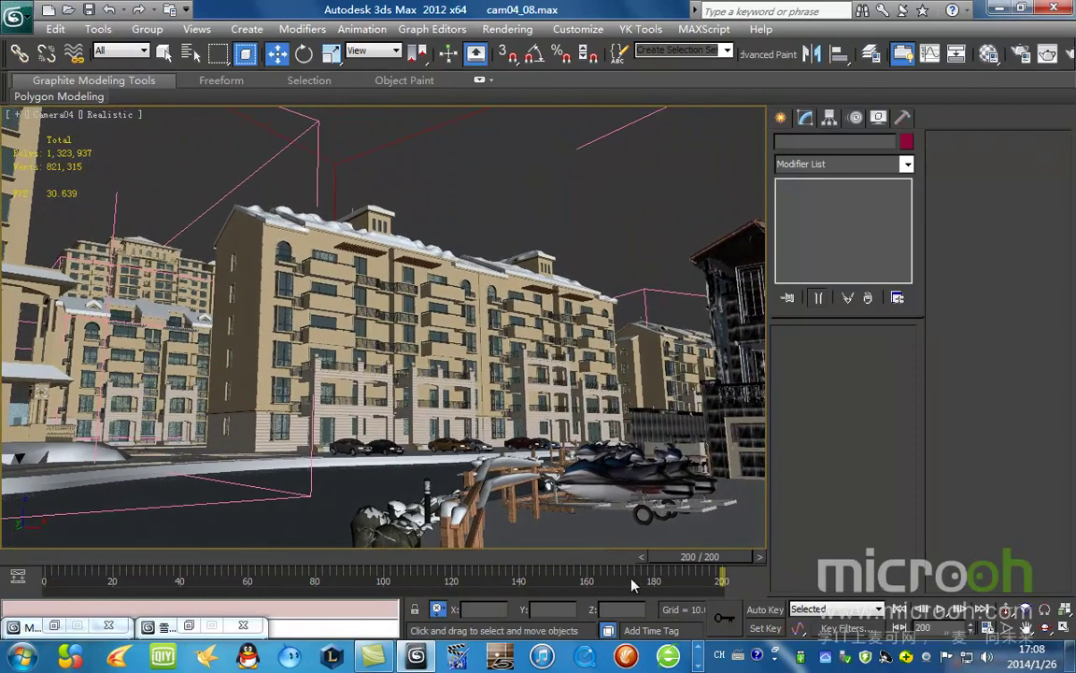
Step: Select the two jet skis on the trailers beside the wooden fence and isolate them
{"action": "left_click", "coordinate": [560, 439]}
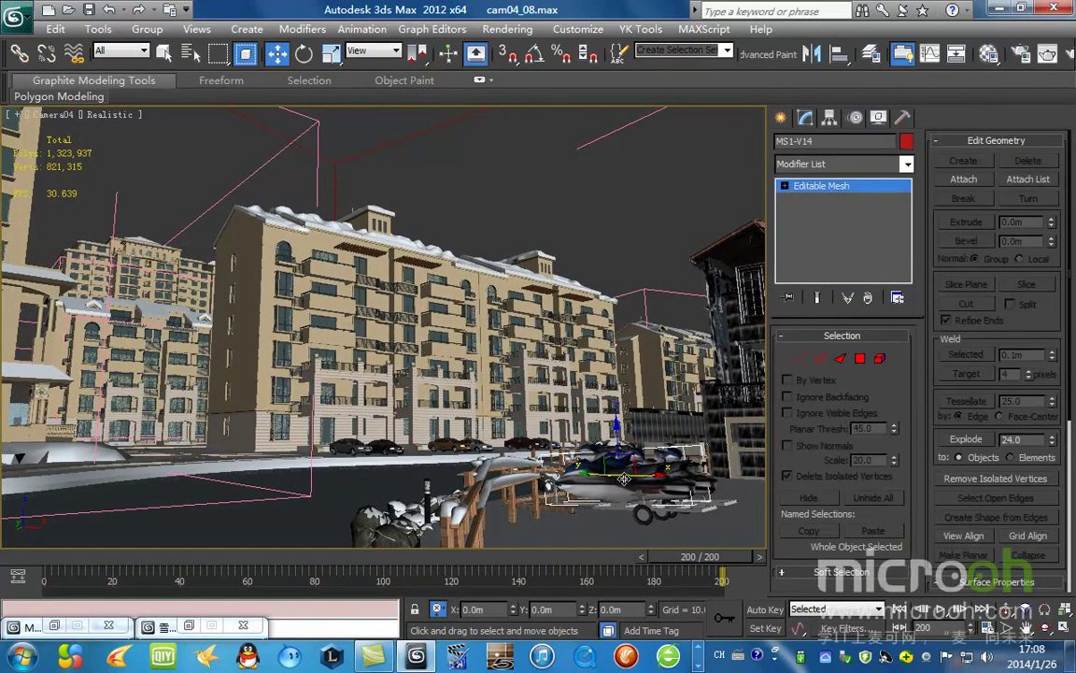
{"action": "key", "text": "t"}
{"action": "key", "text": "z"}
{"action": "scroll", "coordinate": [439, 374], "scroll_direction": "down", "scroll_amount": 4}
{"action": "scroll", "coordinate": [447, 377], "scroll_direction": "up", "scroll_amount": 2}
{"action": "mouse_move", "coordinate": [487, 348]}
{"action": "middle_mouse_down", "text": "alt"}
{"action": "mouse_move", "coordinate": [429, 371]}
{"action": "mouse_move", "coordinate": [391, 360]}
{"action": "mouse_move", "coordinate": [416, 361]}
{"action": "middle_mouse_up", "text": "alt"}
{"action": "key", "text": "F3"}
{"action": "scroll", "coordinate": [415, 361], "scroll_direction": "up", "scroll_amount": 3}
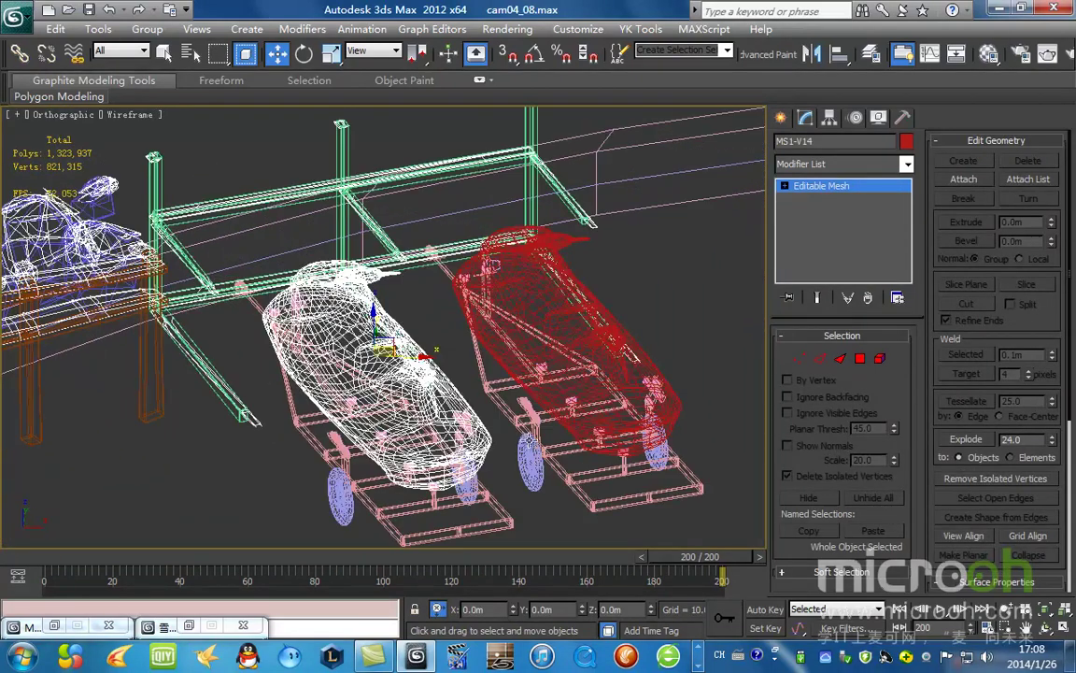
{"action": "middle_click_drag", "start_coordinate": [529, 442], "coordinate": [513, 391]}
{"action": "left_click", "coordinate": [532, 307], "text": "ctrl"}
{"action": "key", "text": "alt+q"}
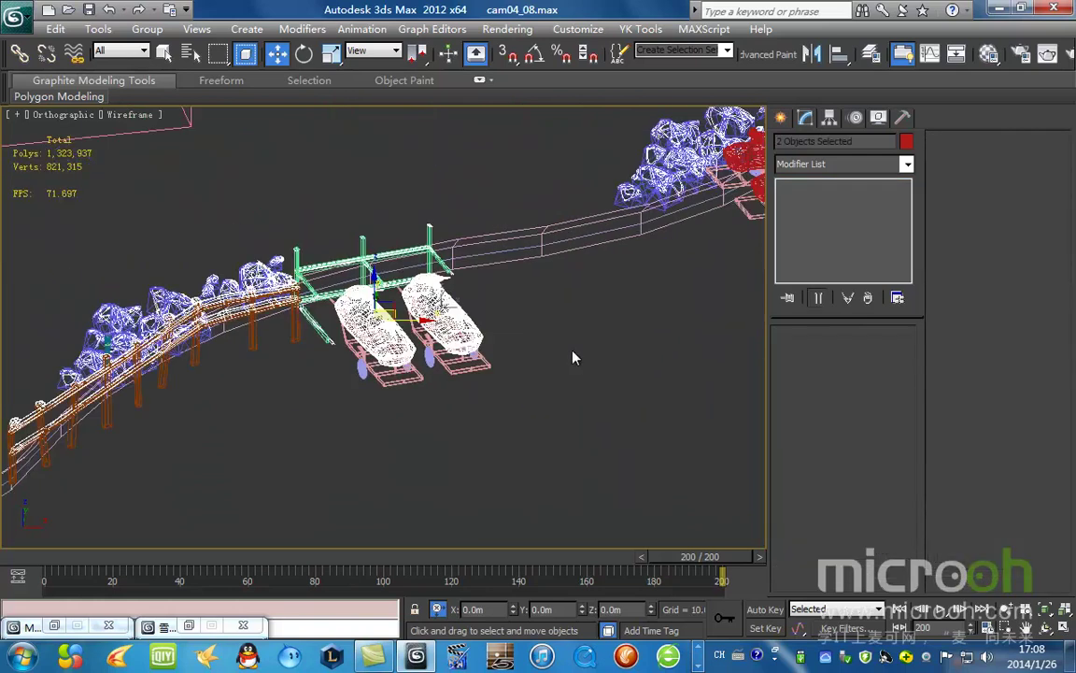
Step: Display the isolated jet skis shaded without edges and examine them from several angles and through Camera04
{"action": "key", "text": "F3"}
{"action": "key", "text": "F4"}
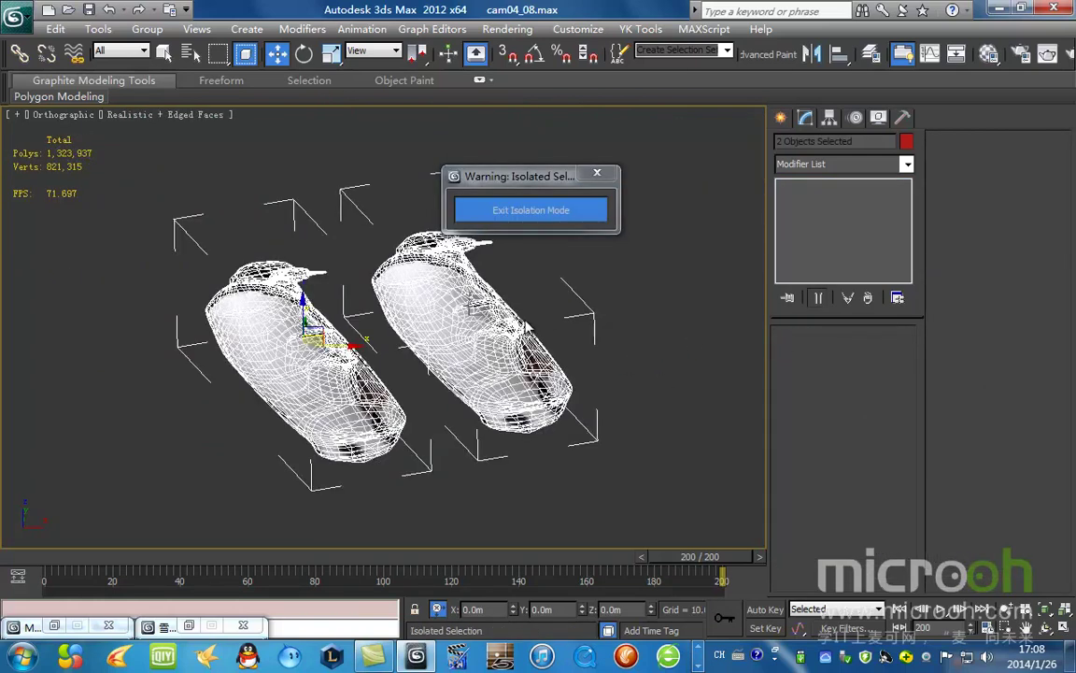
{"action": "middle_click_drag", "start_coordinate": [479, 314], "coordinate": [457, 335], "text": "alt"}
{"action": "left_click", "coordinate": [598, 413]}
{"action": "key", "text": "F4"}
{"action": "scroll", "coordinate": [574, 414], "scroll_direction": "up", "scroll_amount": 4}
{"action": "scroll", "coordinate": [572, 413], "scroll_direction": "down", "scroll_amount": 4}
{"action": "middle_click_drag", "start_coordinate": [466, 413], "coordinate": [532, 397], "text": "alt"}
{"action": "key", "text": "c"}
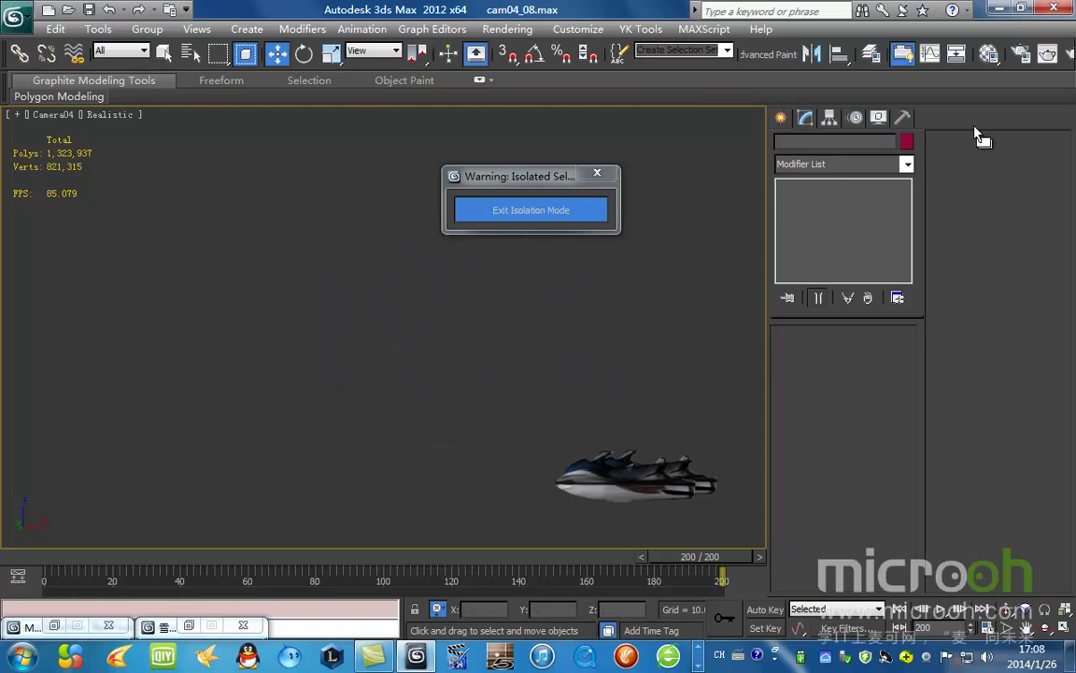
Step: Open the render settings and test-render the isolated jet skis from Camera04, keeping the viewport clear of the windows
{"action": "left_click", "coordinate": [514, 31]}
{"action": "left_click", "coordinate": [625, 70]}
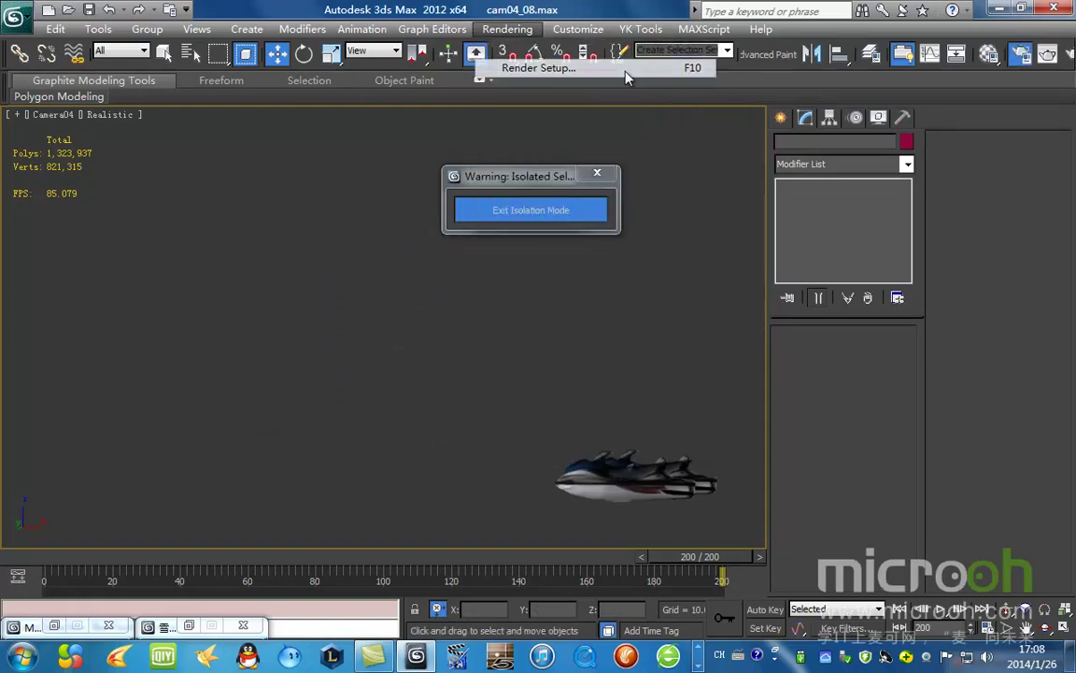
{"action": "key", "text": "F10"}
{"action": "key", "text": "shift+q"}
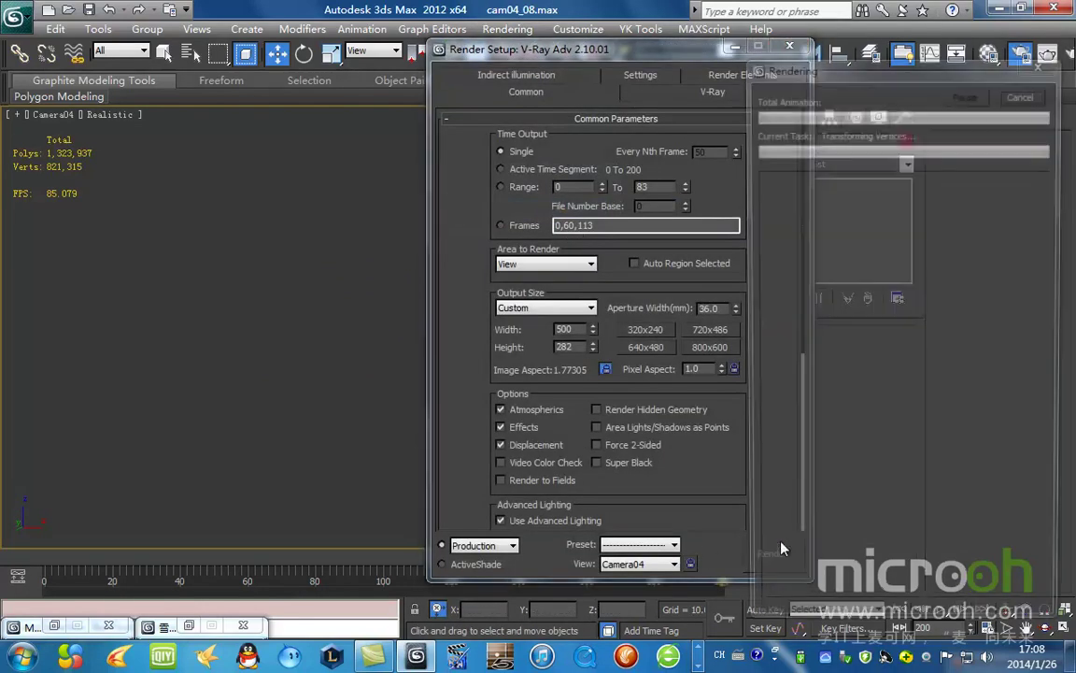
{"action": "left_click_drag", "start_coordinate": [437, 63], "coordinate": [248, 37]}
{"action": "left_click_drag", "start_coordinate": [653, 58], "coordinate": [256, 576]}
Step: Try a Normal modifier with Flip Normals on the nearer jet ski and render the result
{"action": "left_click", "coordinate": [605, 468]}
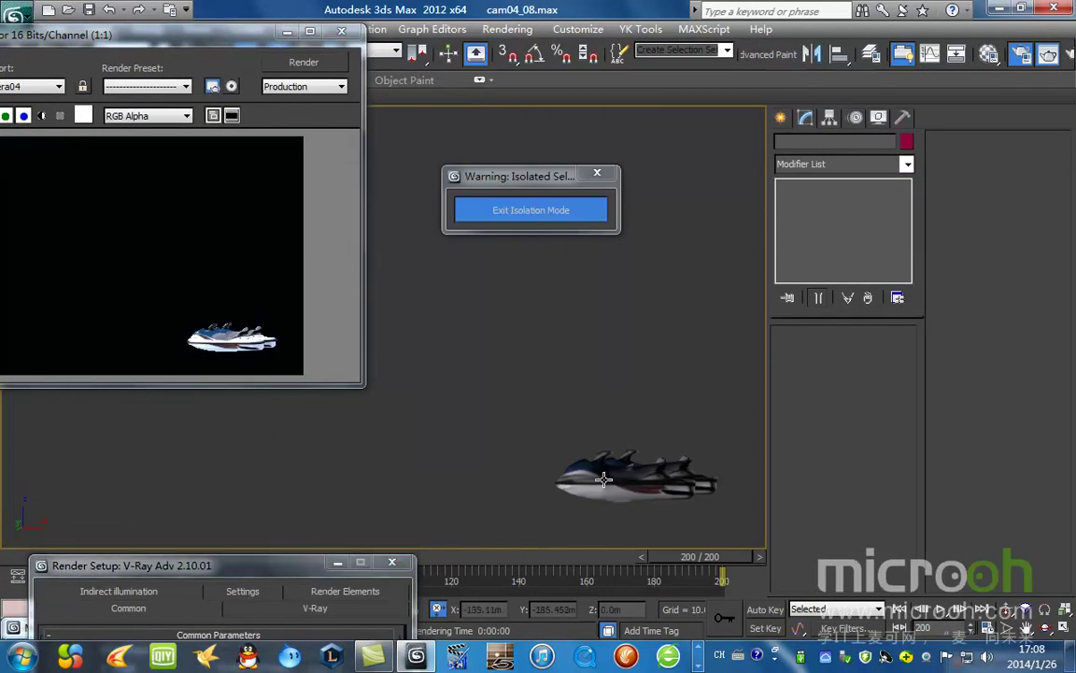
{"action": "left_click", "coordinate": [906, 165]}
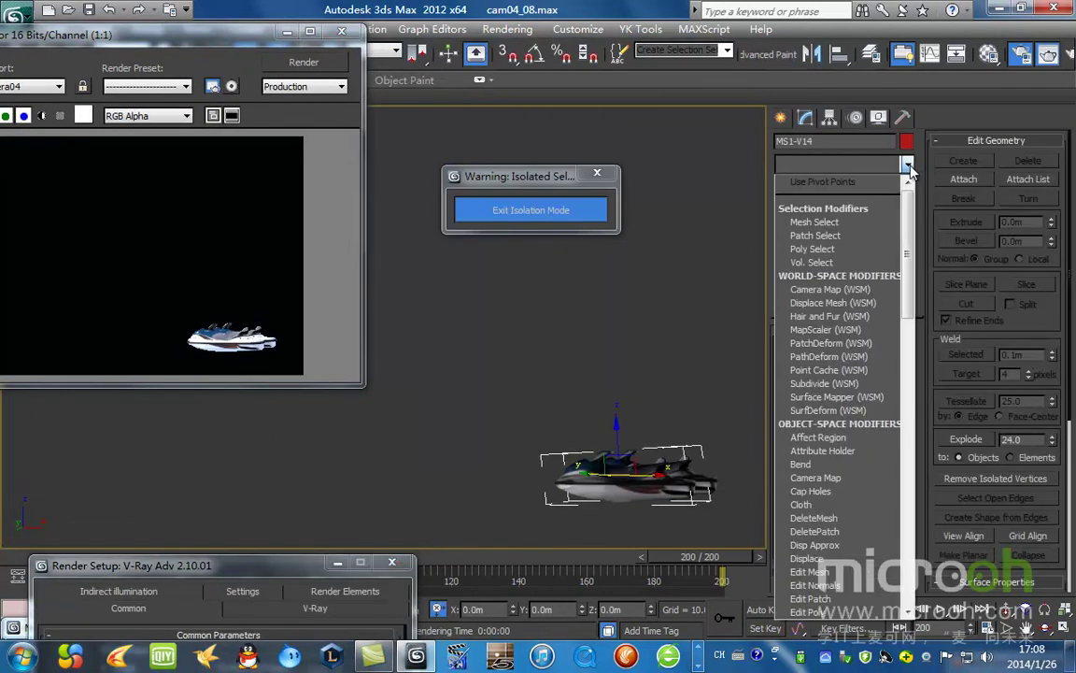
{"action": "key", "text": "n"}
{"action": "left_click", "coordinate": [850, 197]}
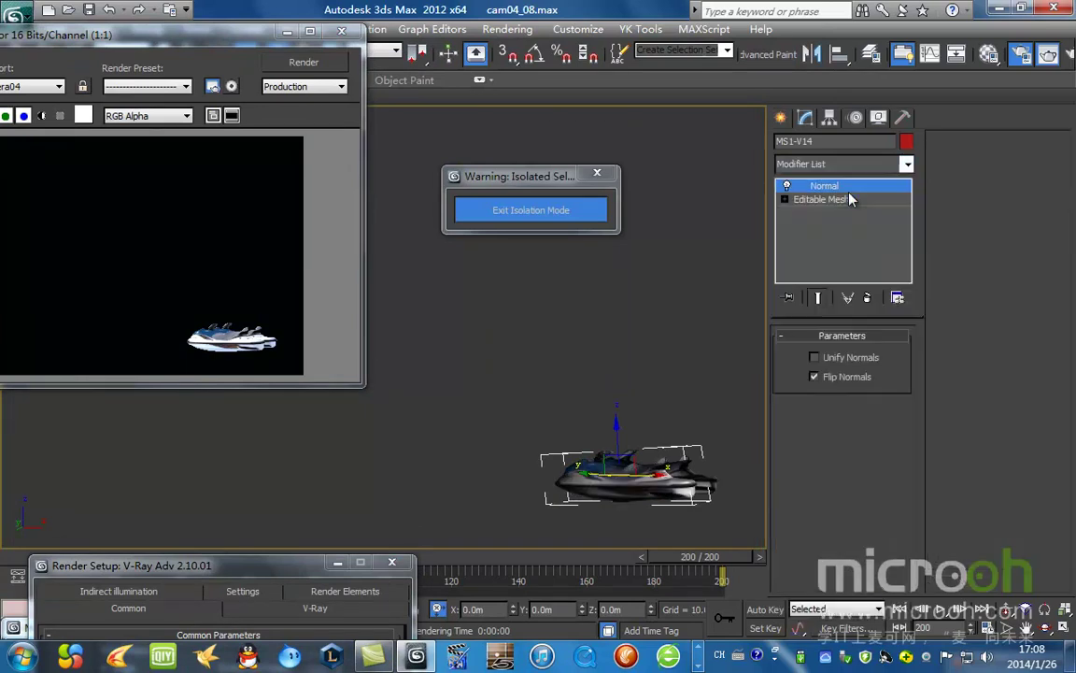
{"action": "left_click", "coordinate": [312, 65]}
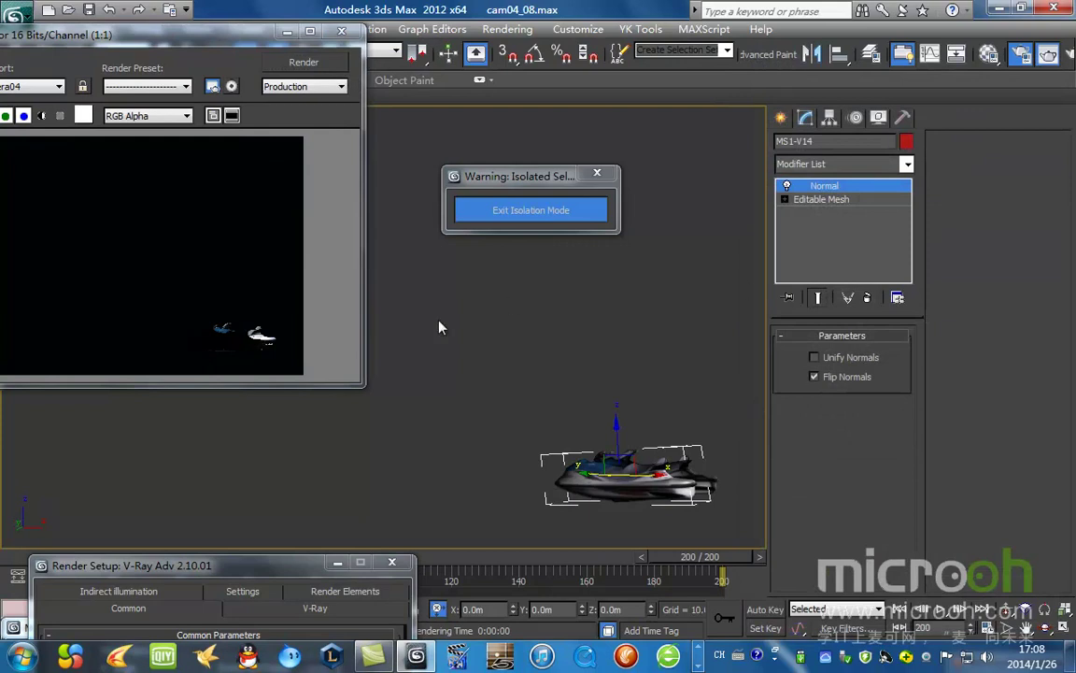
Step: Test-render other Unify Normals and Flip Normals settings on the jet ski, and render it again with the Normal modifier removed
{"action": "left_click", "coordinate": [831, 359]}
{"action": "left_click", "coordinate": [292, 66]}
{"action": "left_click", "coordinate": [831, 377]}
{"action": "left_click", "coordinate": [322, 65]}
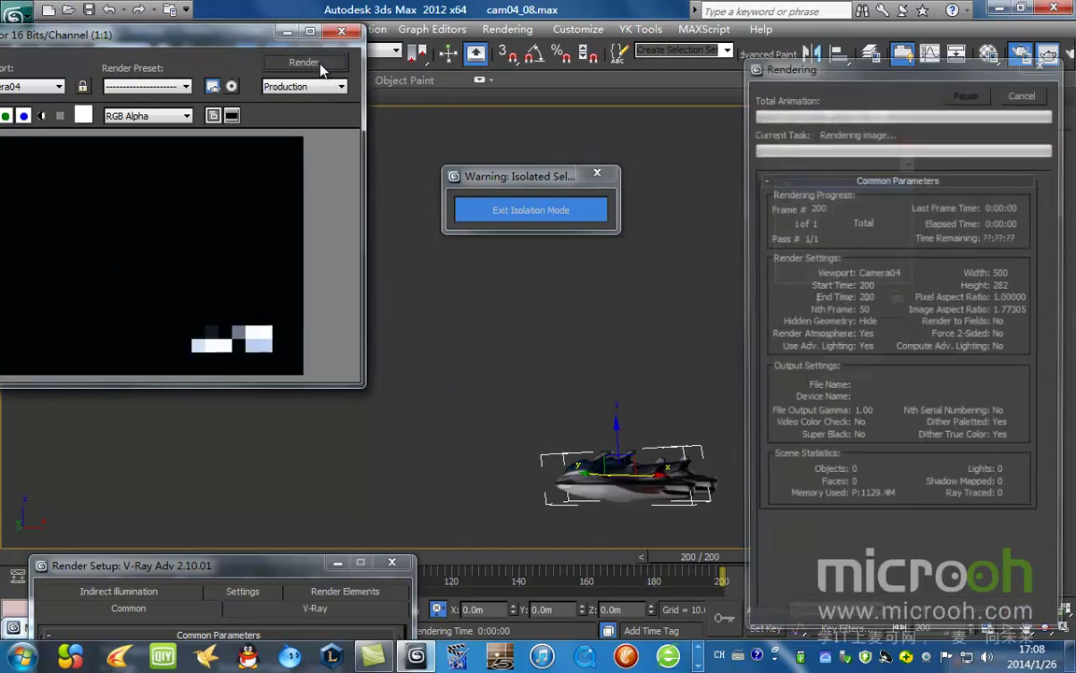
{"action": "left_click", "coordinate": [825, 378]}
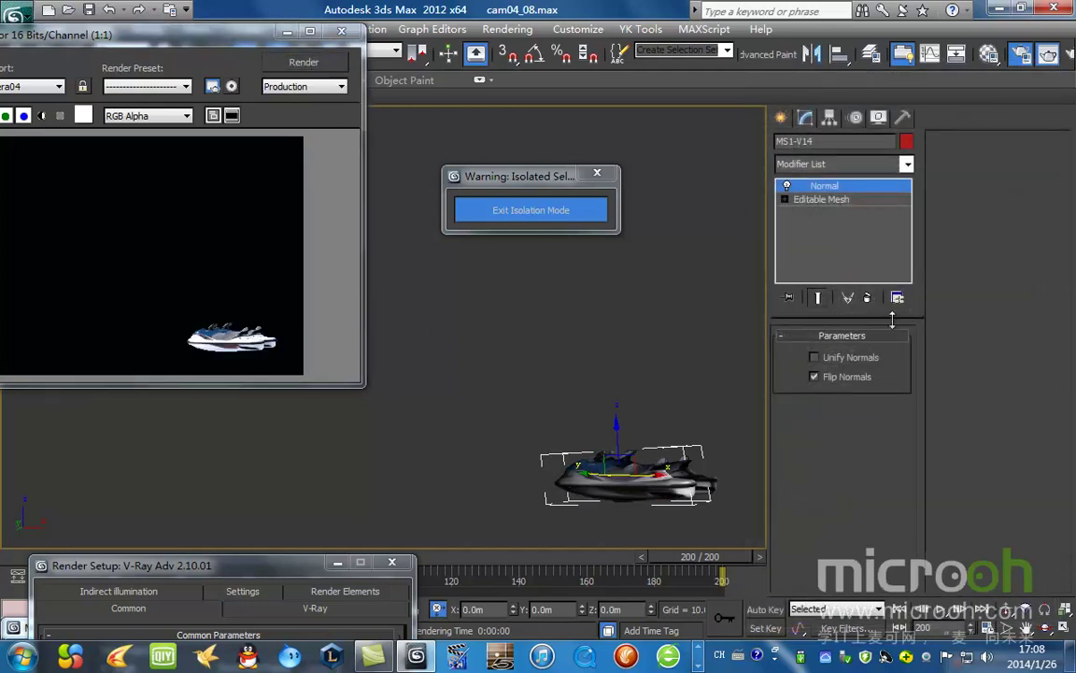
{"action": "left_click", "coordinate": [867, 297]}
{"action": "left_click", "coordinate": [304, 64]}
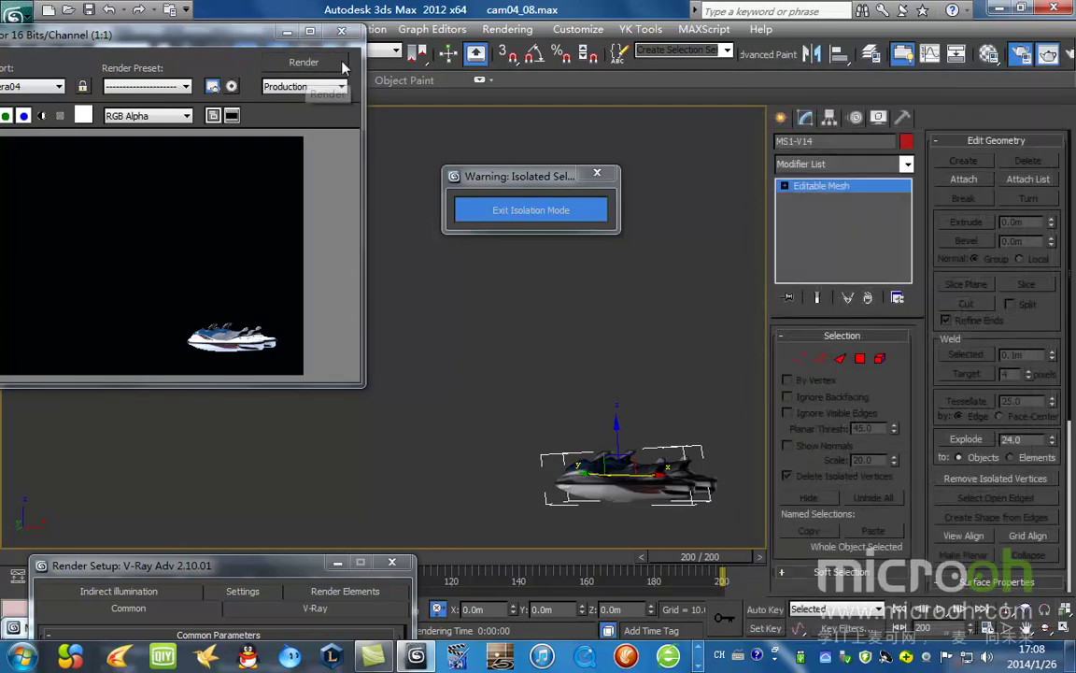
Step: Close the test render and show the two isolated jet skis in wireframe from above
{"action": "left_click", "coordinate": [342, 31]}
{"action": "key", "text": "t"}
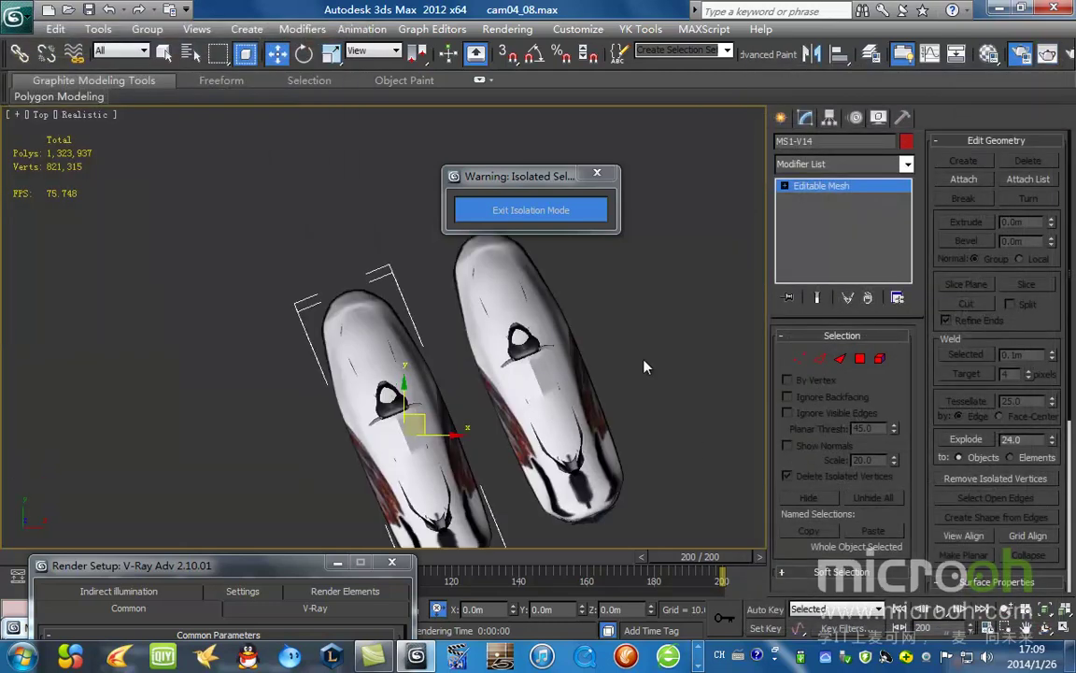
{"action": "middle_click_drag", "start_coordinate": [391, 355], "coordinate": [407, 274], "text": "alt"}
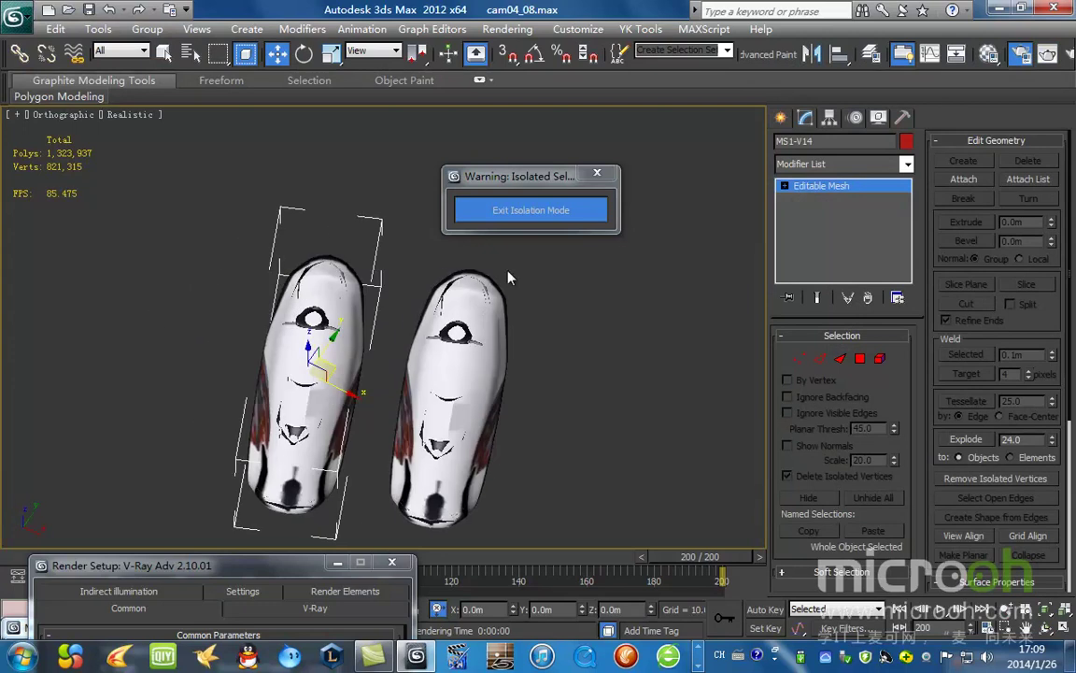
{"action": "left_click_drag", "start_coordinate": [529, 178], "coordinate": [931, 292]}
{"action": "key", "text": "t"}
{"action": "left_click", "coordinate": [560, 389]}
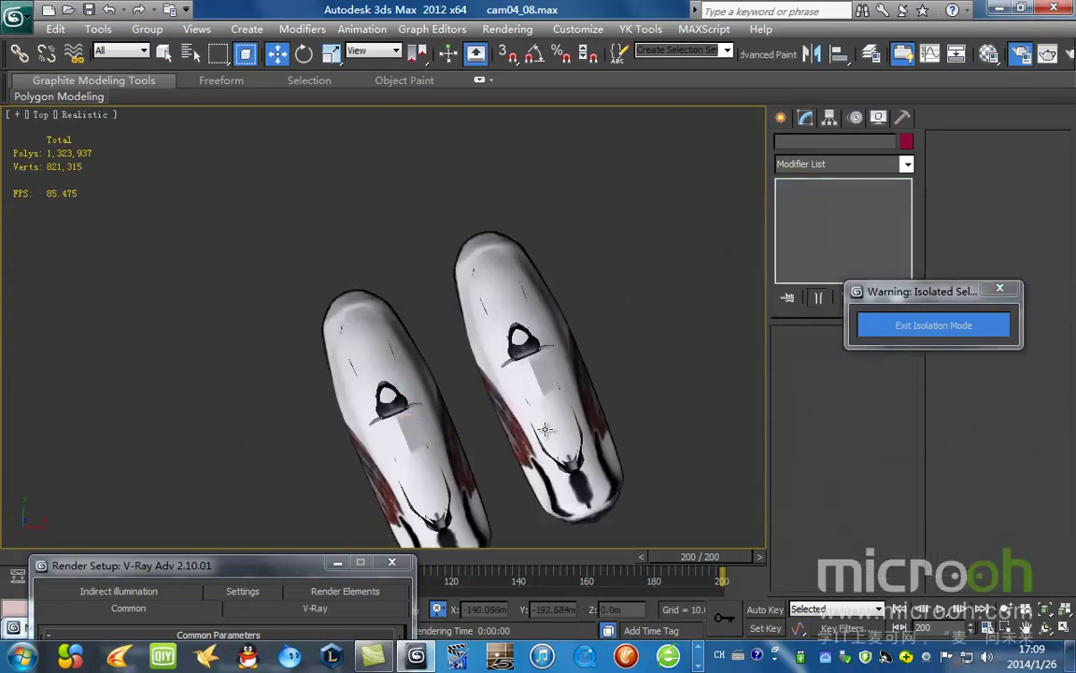
{"action": "scroll", "coordinate": [556, 422], "scroll_direction": "down", "scroll_amount": 3}
{"action": "middle_click_drag", "start_coordinate": [471, 461], "coordinate": [504, 439]}
{"action": "key", "text": "F3"}
Step: Select the nearer jet ski and check its vertex and face counts in Object Properties
{"action": "left_click", "coordinate": [420, 338]}
{"action": "left_click", "coordinate": [420, 338]}
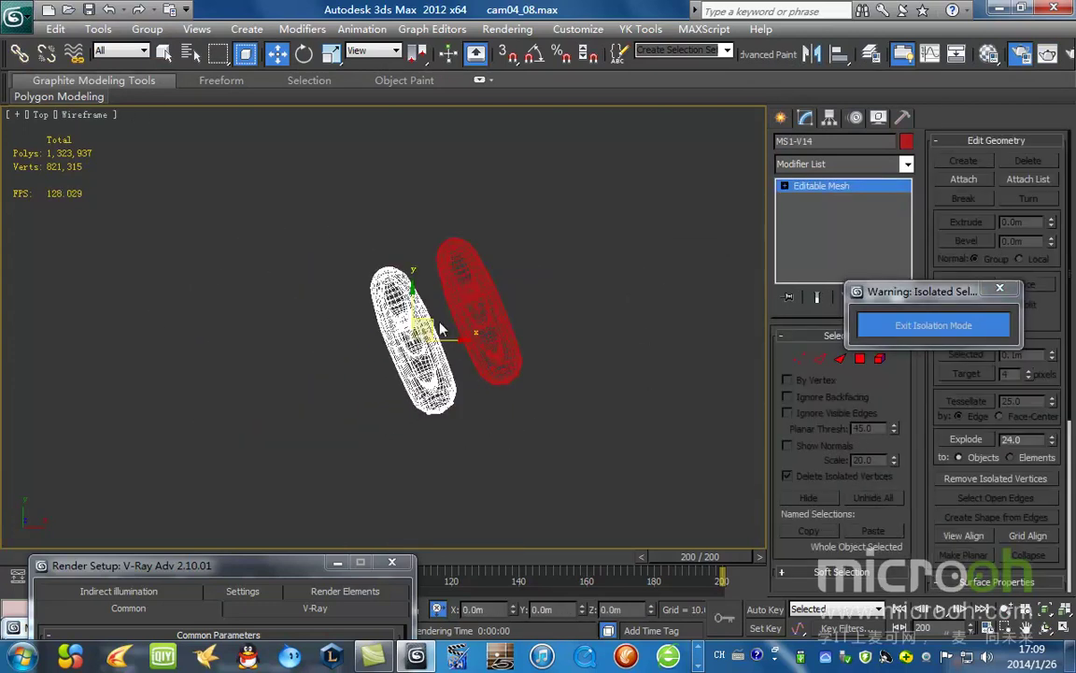
{"action": "right_click", "coordinate": [447, 384]}
{"action": "left_click", "coordinate": [533, 418]}
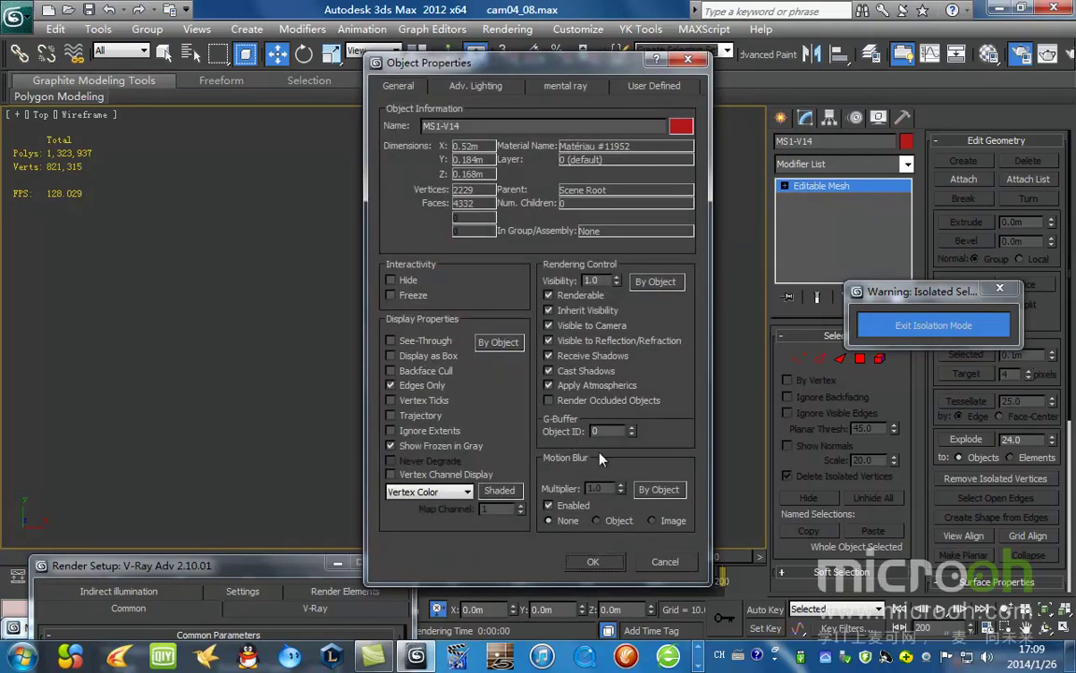
{"action": "left_click", "coordinate": [685, 566]}
Step: Add a MultiRes modifier to the nearer jet ski and move the isolation window away from the modifier settings
{"action": "scroll", "coordinate": [392, 306], "scroll_direction": "up", "scroll_amount": 3}
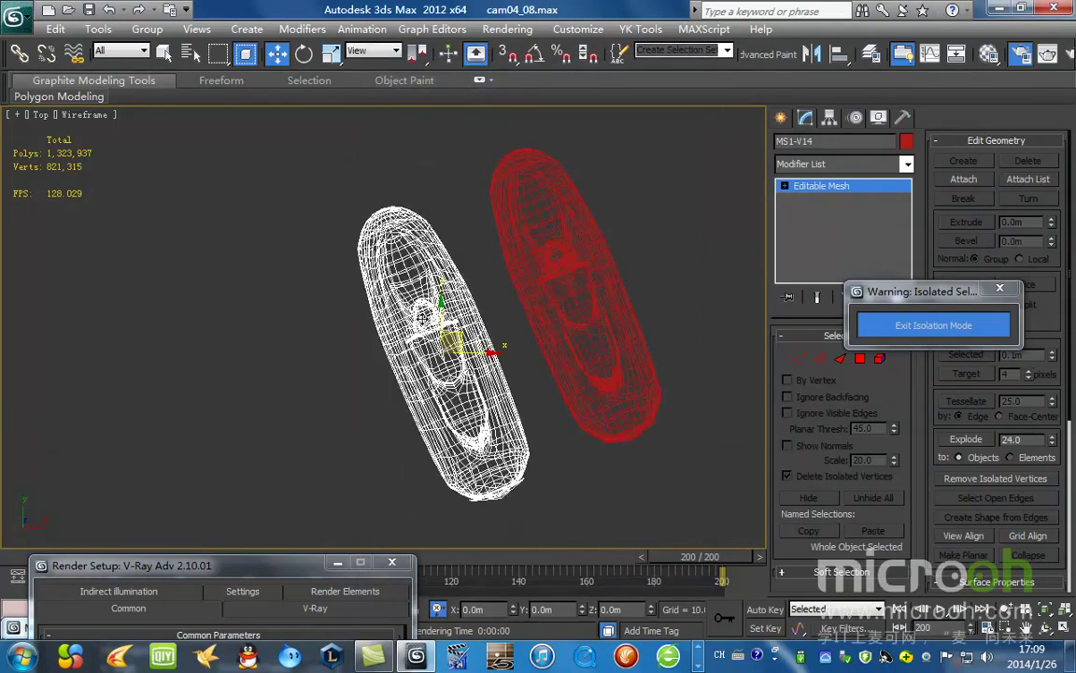
{"action": "middle_click_drag", "start_coordinate": [552, 370], "coordinate": [446, 330]}
{"action": "scroll", "coordinate": [446, 330], "scroll_direction": "down", "scroll_amount": 3}
{"action": "left_click_drag", "start_coordinate": [892, 292], "coordinate": [870, 503]}
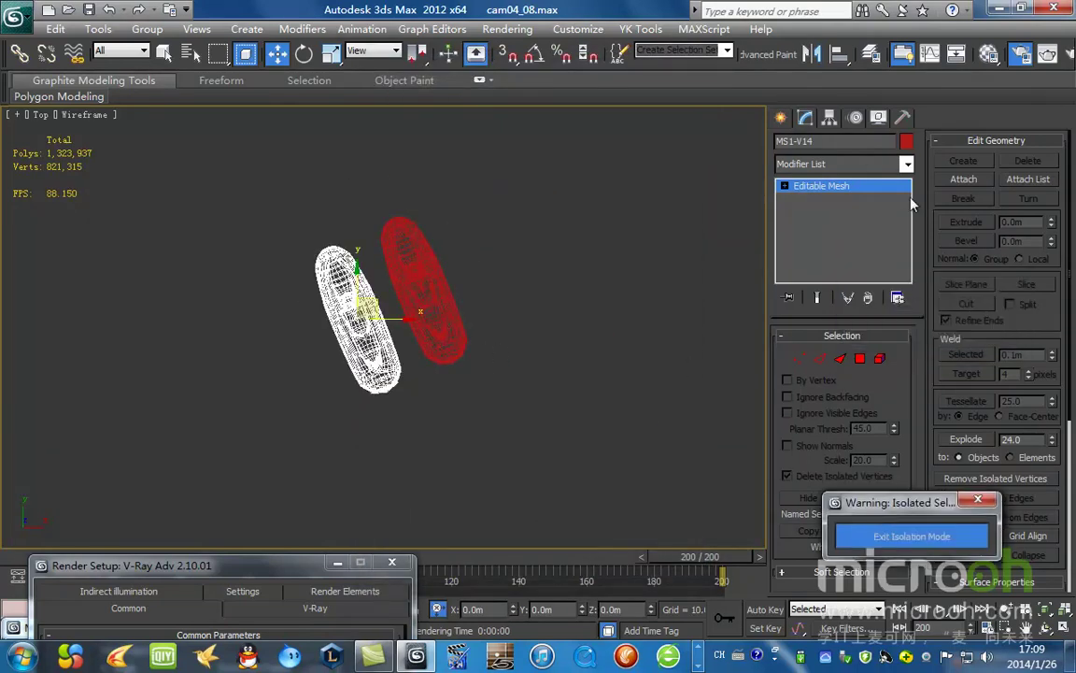
{"action": "left_click", "coordinate": [907, 163]}
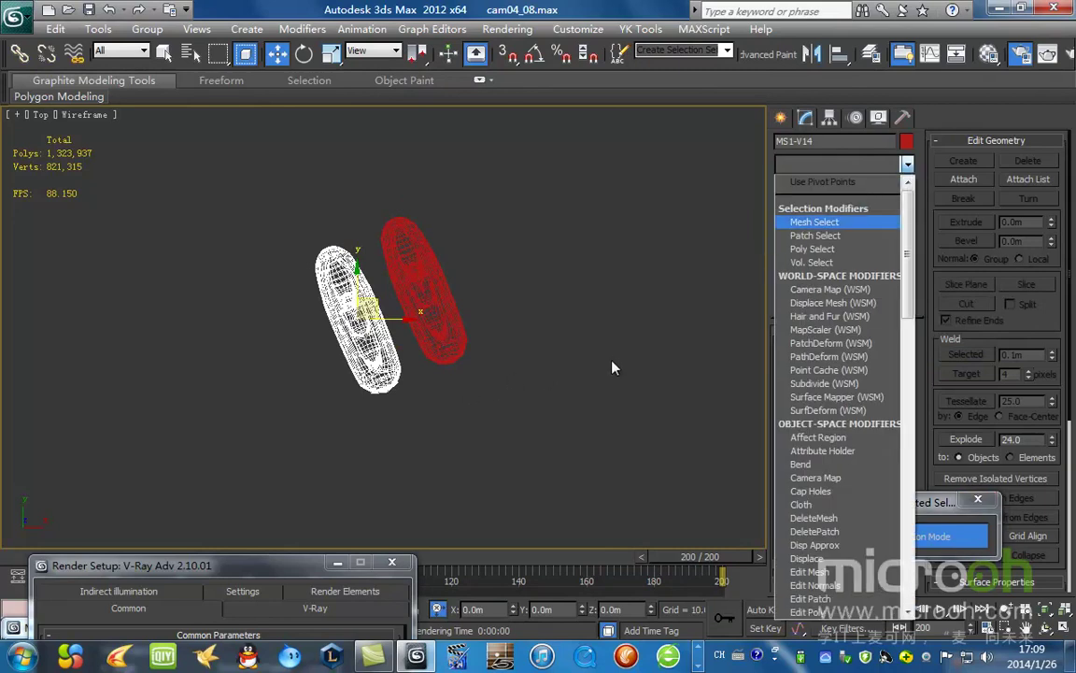
{"action": "left_click", "coordinate": [607, 371]}
{"action": "left_click", "coordinate": [908, 165]}
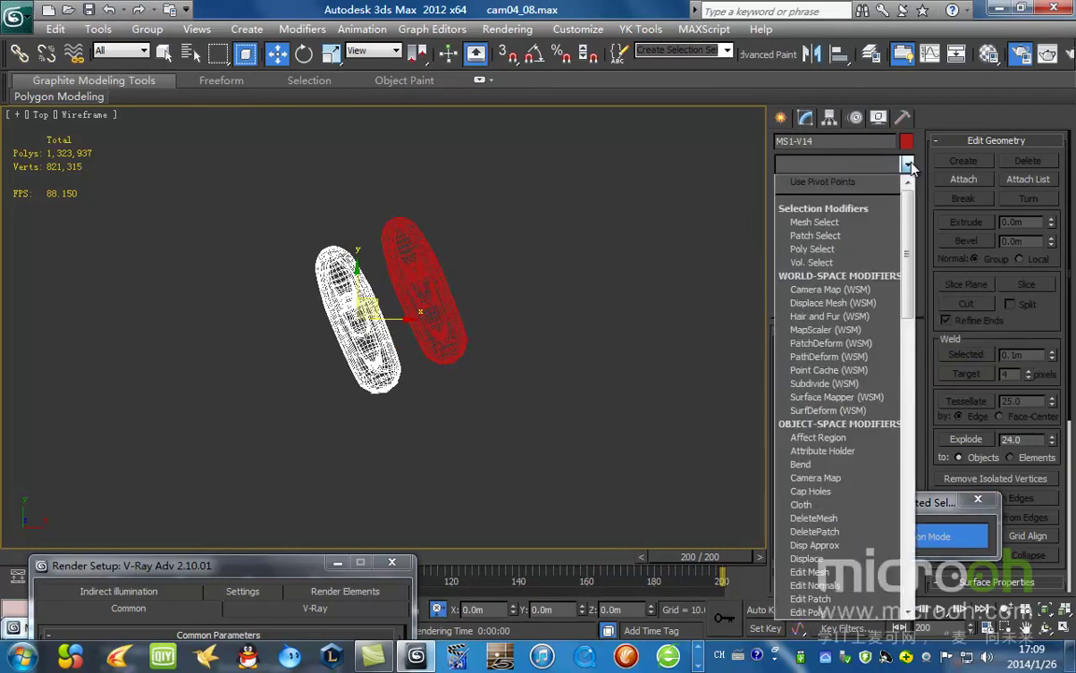
{"action": "key", "text": "m"}
{"action": "key", "text": "m"}
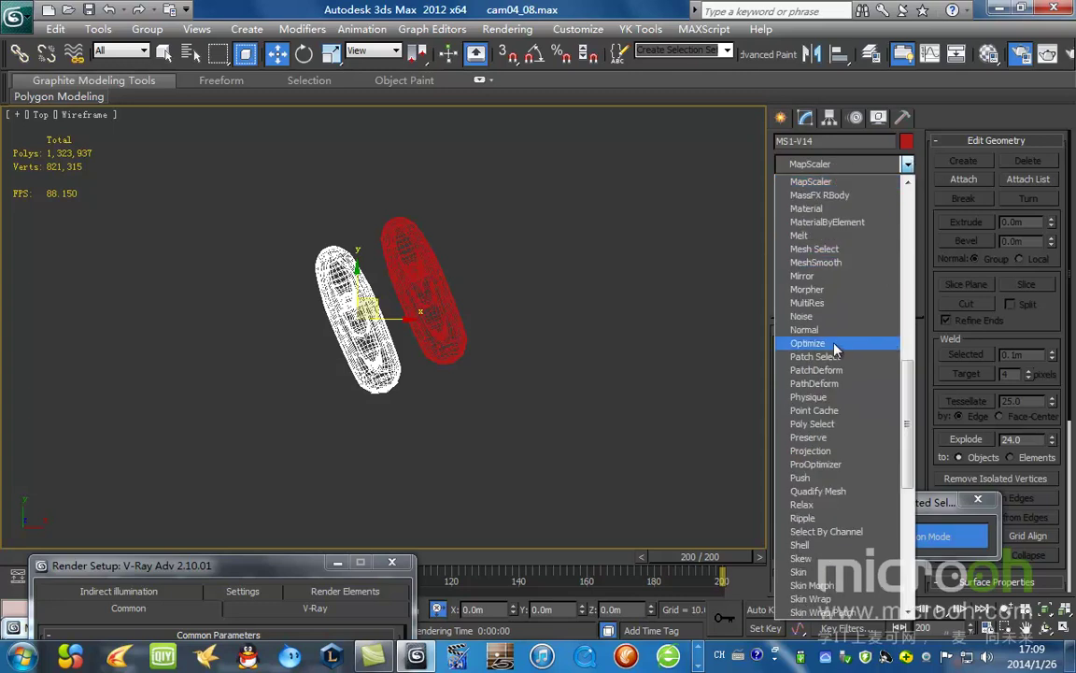
{"action": "left_click", "coordinate": [809, 304]}
{"action": "left_click_drag", "start_coordinate": [868, 502], "coordinate": [1029, 260]}
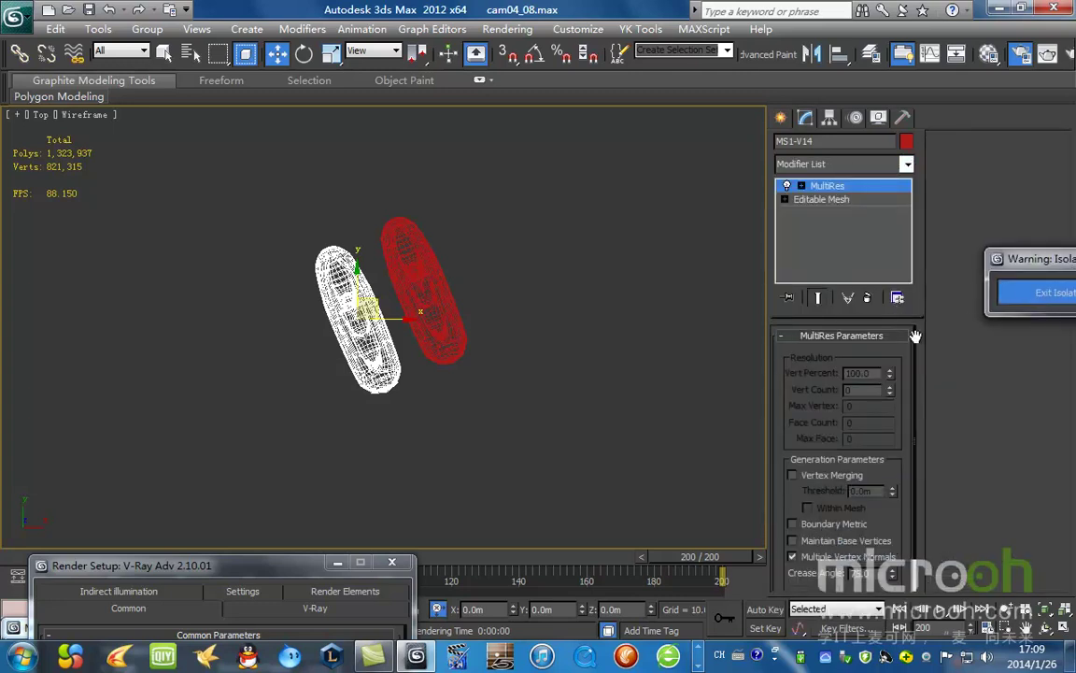
Step: Generate the MultiRes mesh for the nearer jet ski and set its Vert Percent to 10
{"action": "scroll", "coordinate": [831, 411], "scroll_direction": "down", "scroll_amount": 1}
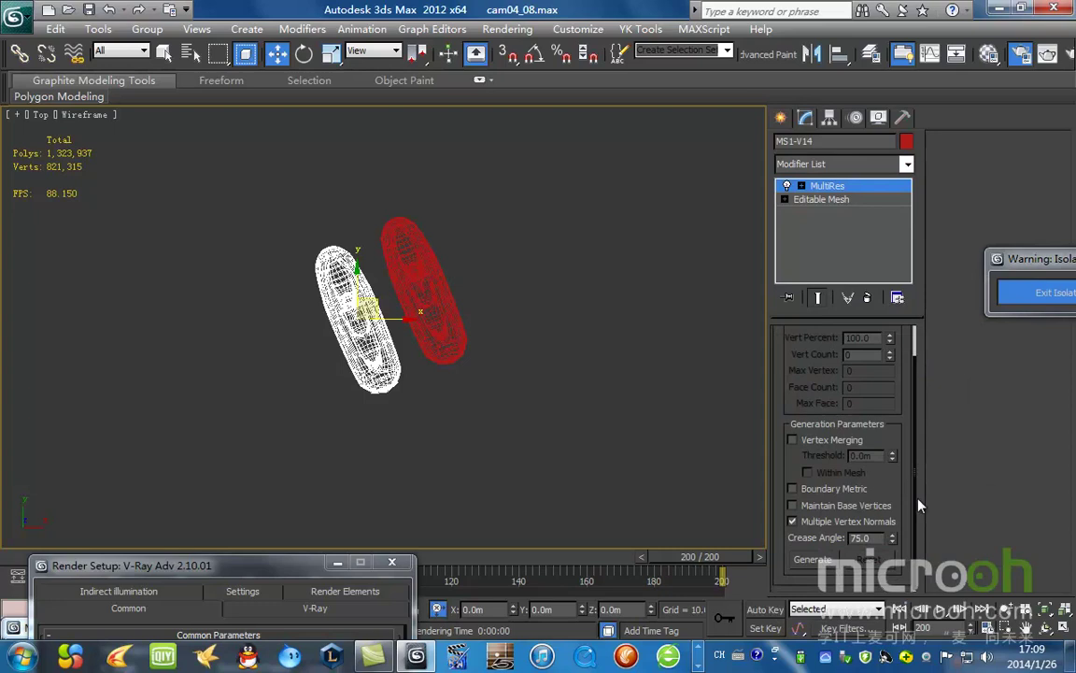
{"action": "left_click", "coordinate": [699, 665]}
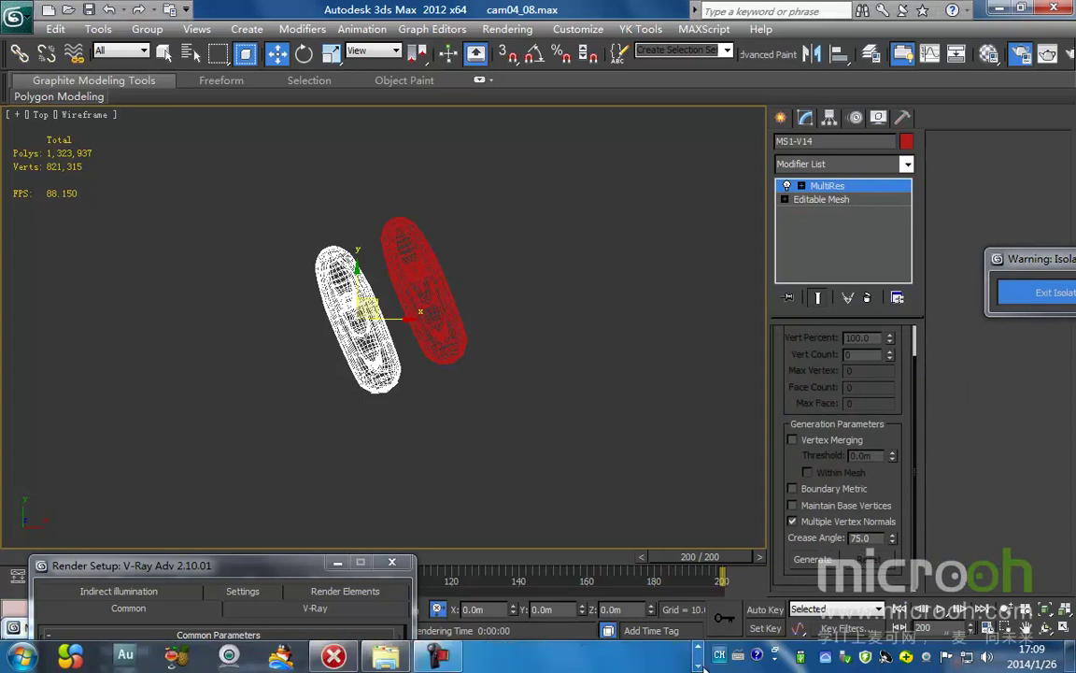
{"action": "left_click", "coordinate": [828, 563]}
{"action": "scroll", "coordinate": [393, 306], "scroll_direction": "up", "scroll_amount": 3}
{"action": "middle_click_drag", "start_coordinate": [394, 306], "coordinate": [551, 354]}
{"action": "scroll", "coordinate": [821, 336], "scroll_direction": "up", "scroll_amount": 2}
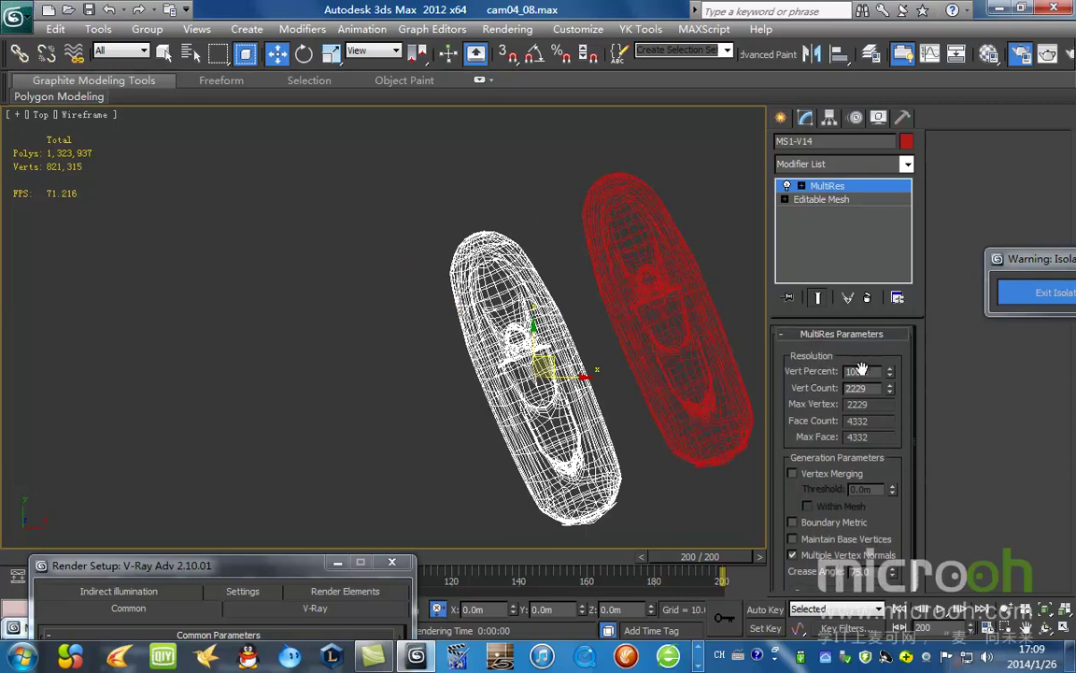
{"action": "type", "text": "10"}
{"action": "key", "text": "Return"}
Step: Display the reduced jet ski shaded, test-render it from Camera04 and close the rendered frame
{"action": "middle_click_drag", "start_coordinate": [591, 423], "coordinate": [603, 298]}
{"action": "scroll", "coordinate": [570, 379], "scroll_direction": "up", "scroll_amount": 2}
{"action": "key", "text": "F3"}
{"action": "middle_click_drag", "start_coordinate": [598, 423], "coordinate": [531, 349]}
{"action": "key", "text": "c"}
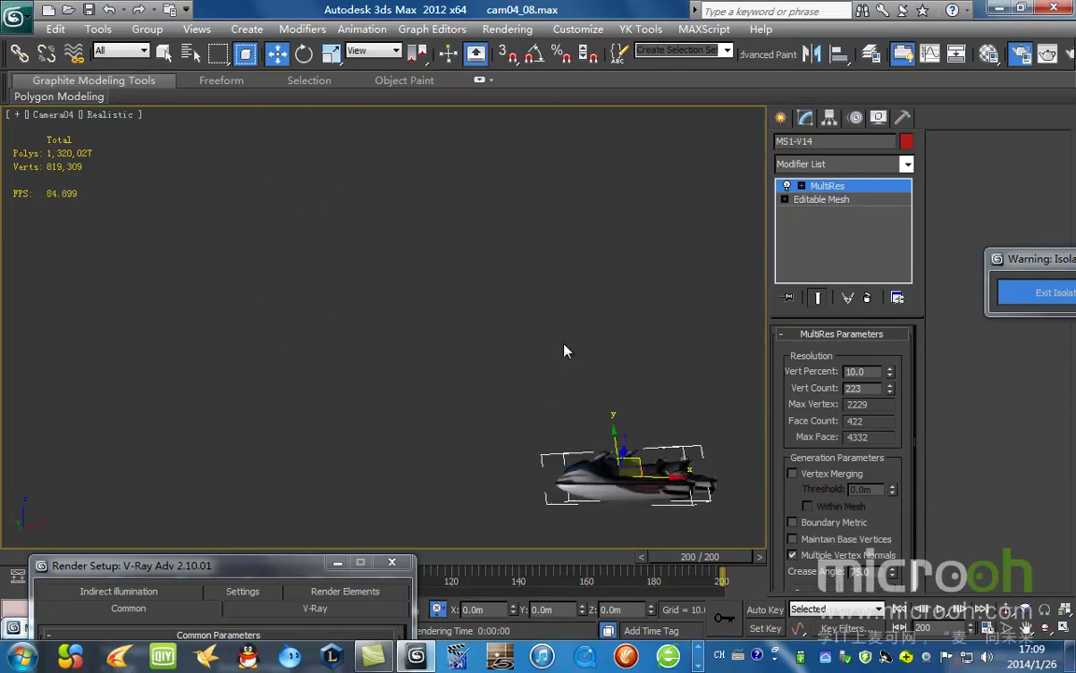
{"action": "left_click", "coordinate": [1070, 55]}
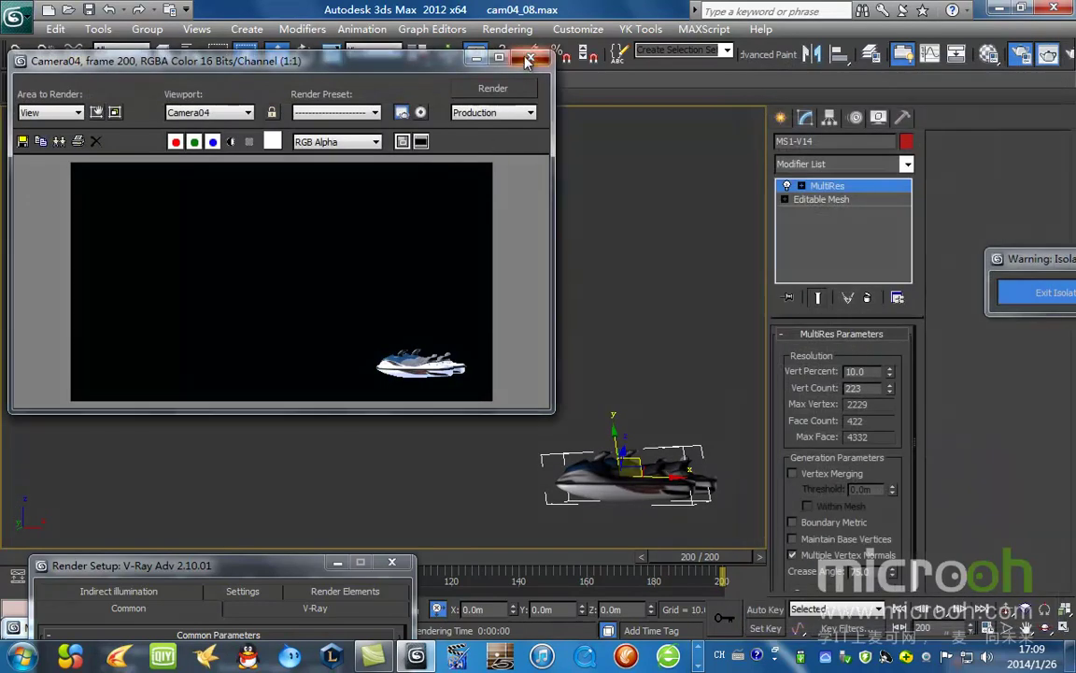
{"action": "left_click", "coordinate": [492, 47]}
Step: Copy the MultiRes modifier from the reduced jet ski and paste it onto the other one as an instance
{"action": "key", "text": "t"}
{"action": "middle_click_drag", "start_coordinate": [589, 356], "coordinate": [626, 356], "text": "alt"}
{"action": "left_click", "coordinate": [626, 356]}
{"action": "left_click", "coordinate": [445, 374]}
{"action": "key", "text": "t"}
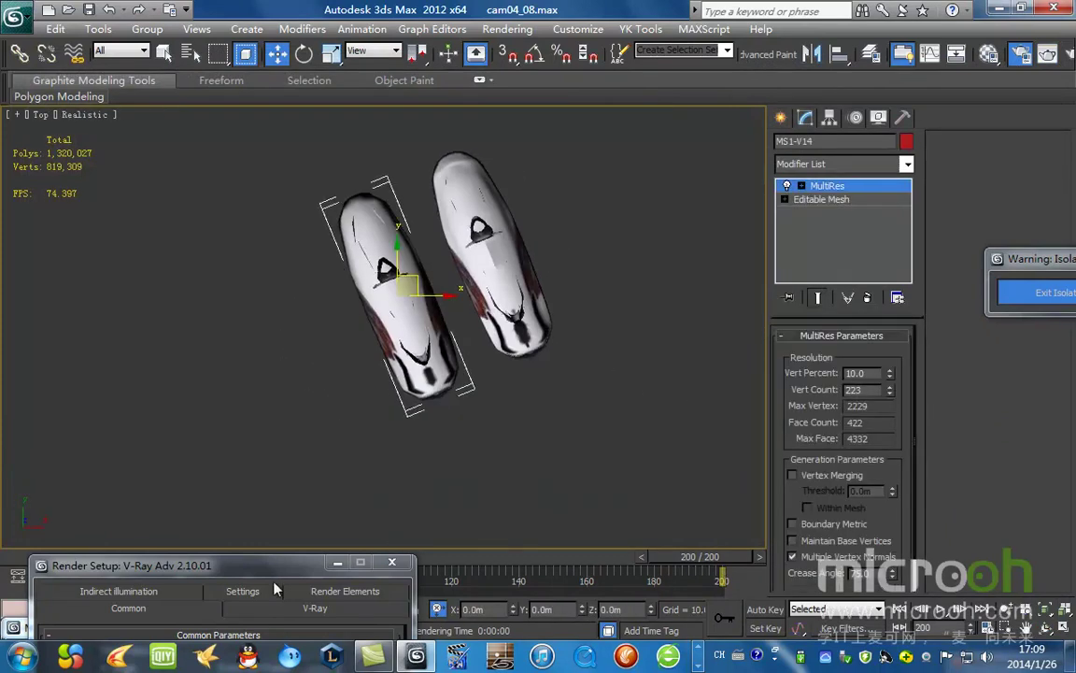
{"action": "left_click", "coordinate": [528, 307]}
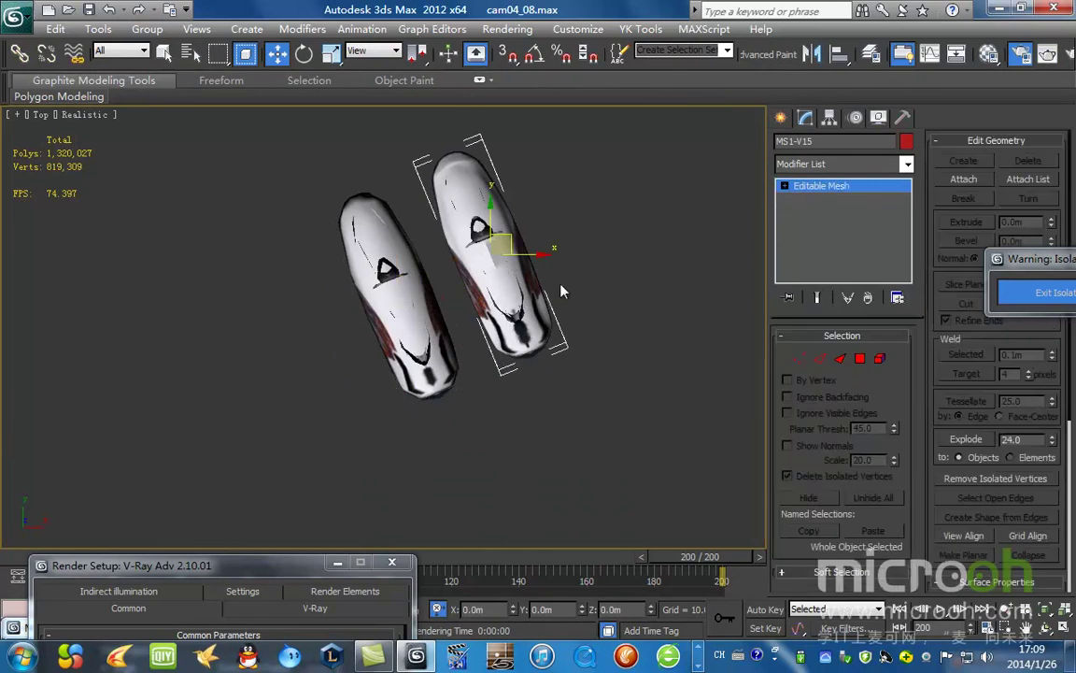
{"action": "left_click", "coordinate": [422, 327]}
{"action": "right_click", "coordinate": [834, 187]}
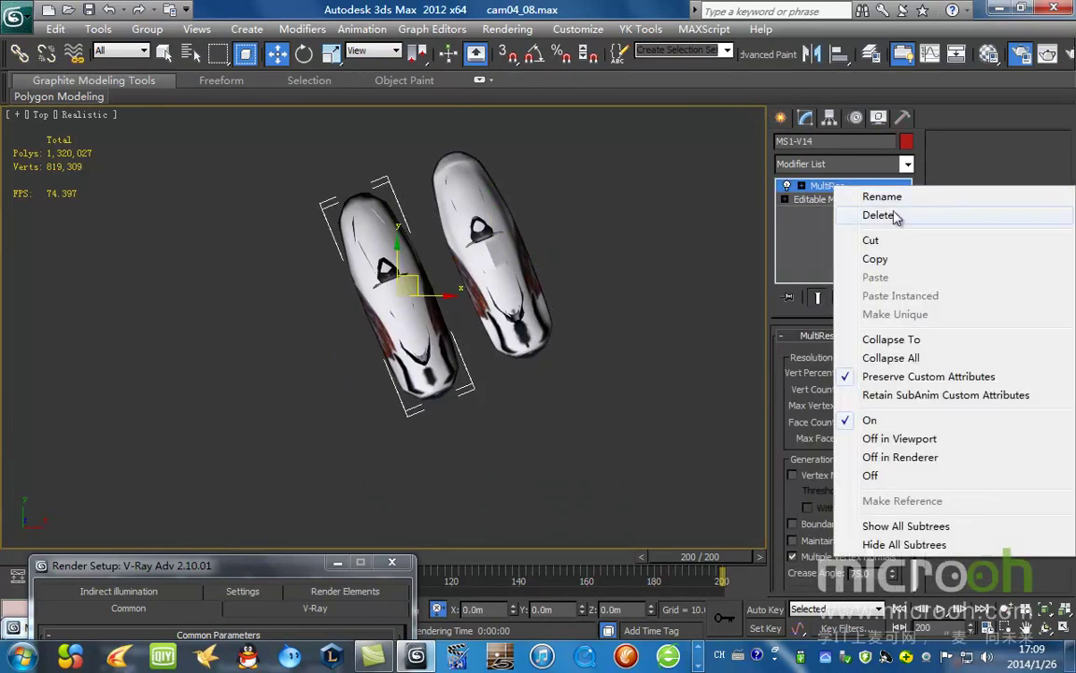
{"action": "left_click", "coordinate": [890, 259]}
{"action": "left_click", "coordinate": [495, 271]}
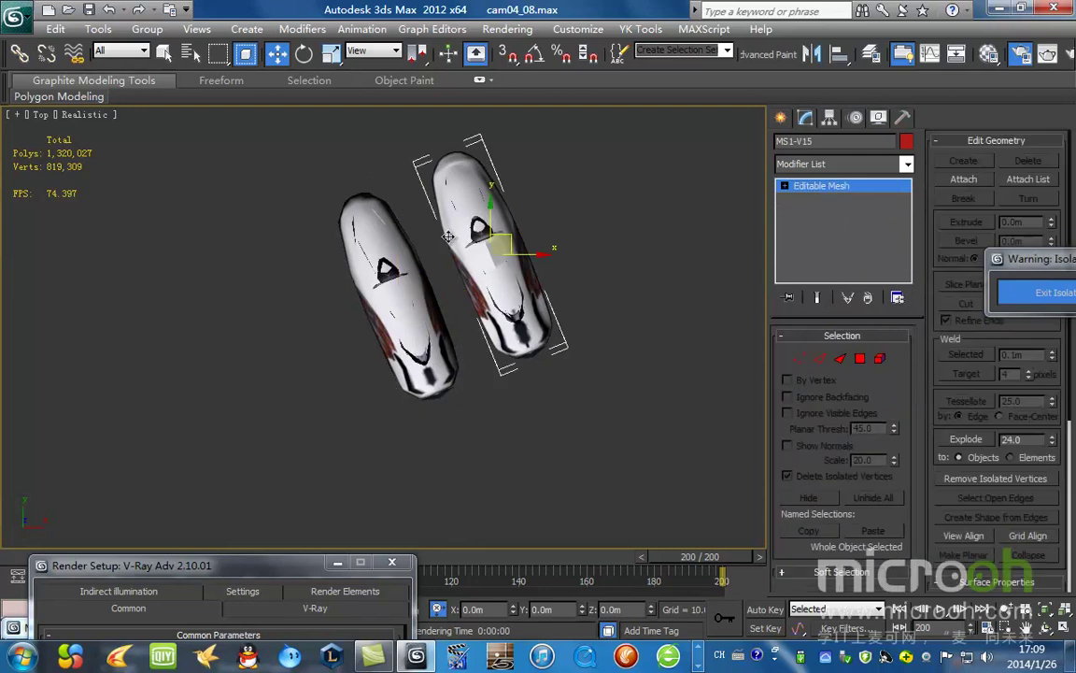
{"action": "right_click", "coordinate": [874, 194]}
{"action": "left_click", "coordinate": [925, 217]}
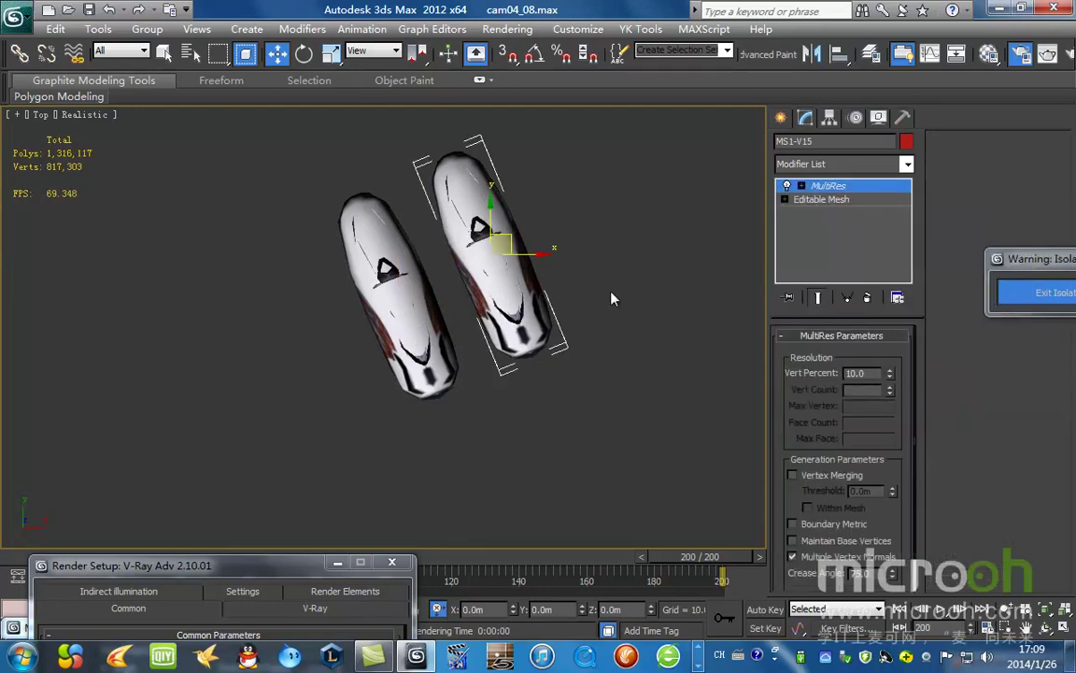
Step: Convert both jet skis to Editable Mesh so their MultiRes modifiers are collapsed
{"action": "middle_click_drag", "start_coordinate": [504, 347], "coordinate": [474, 407], "text": "alt"}
{"action": "scroll", "coordinate": [583, 273], "scroll_direction": "down", "scroll_amount": 2}
{"action": "middle_click_drag", "start_coordinate": [583, 274], "coordinate": [487, 324], "text": "alt"}
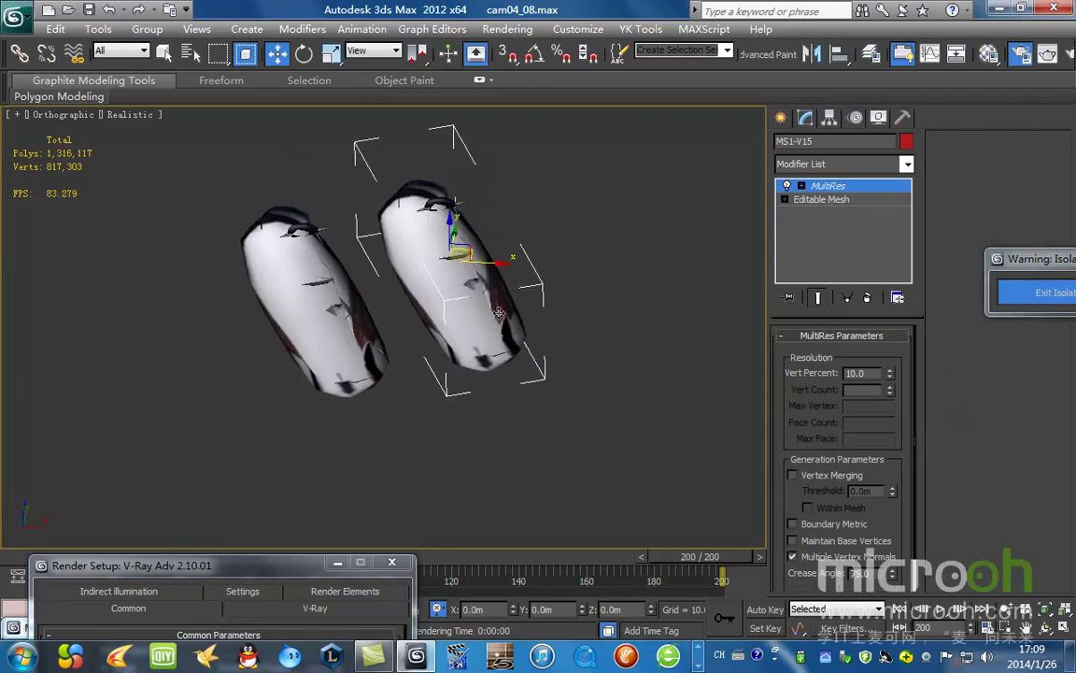
{"action": "right_click", "coordinate": [492, 222]}
{"action": "mouse_move", "coordinate": [625, 382]}
{"action": "left_click", "coordinate": [711, 379]}
{"action": "left_click", "coordinate": [711, 384]}
{"action": "left_click", "coordinate": [338, 302]}
{"action": "right_click", "coordinate": [346, 242]}
{"action": "mouse_move", "coordinate": [500, 404]}
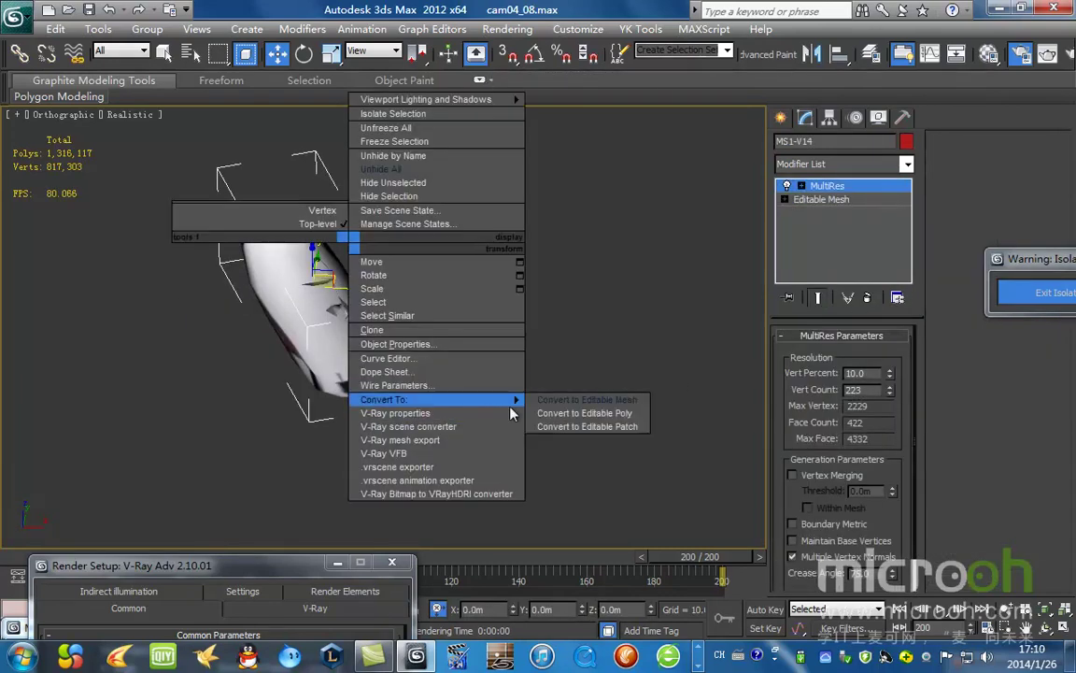
{"action": "left_click", "coordinate": [560, 408]}
{"action": "right_click", "coordinate": [362, 318]}
{"action": "mouse_move", "coordinate": [475, 421]}
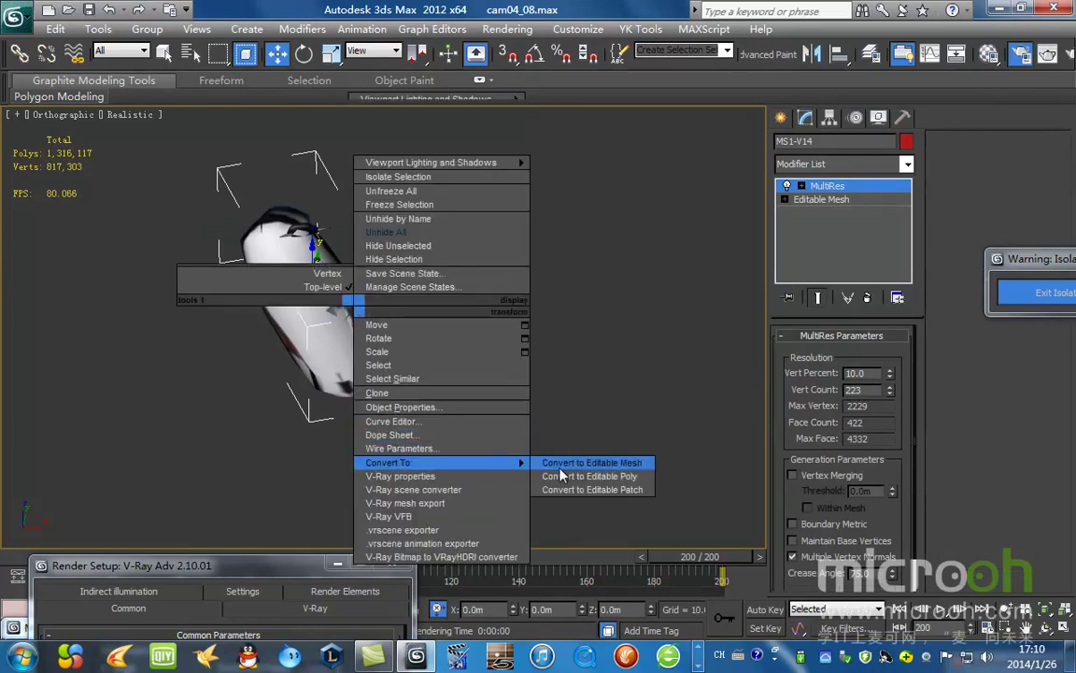
{"action": "left_click", "coordinate": [585, 430]}
Step: Restore the 雪生成器 script window and generate snow on the nearer jet ski with coverage 0.55 and thickness 1.5
{"action": "middle_click_drag", "start_coordinate": [455, 466], "coordinate": [612, 376]}
{"action": "left_click_drag", "start_coordinate": [267, 566], "coordinate": [629, 309]}
{"action": "left_click", "coordinate": [190, 625]}
{"action": "middle_click_drag", "start_coordinate": [496, 192], "coordinate": [390, 372], "text": "alt"}
{"action": "left_click_drag", "start_coordinate": [630, 310], "coordinate": [692, 207]}
{"action": "middle_click_drag", "start_coordinate": [530, 236], "coordinate": [561, 340], "text": "alt"}
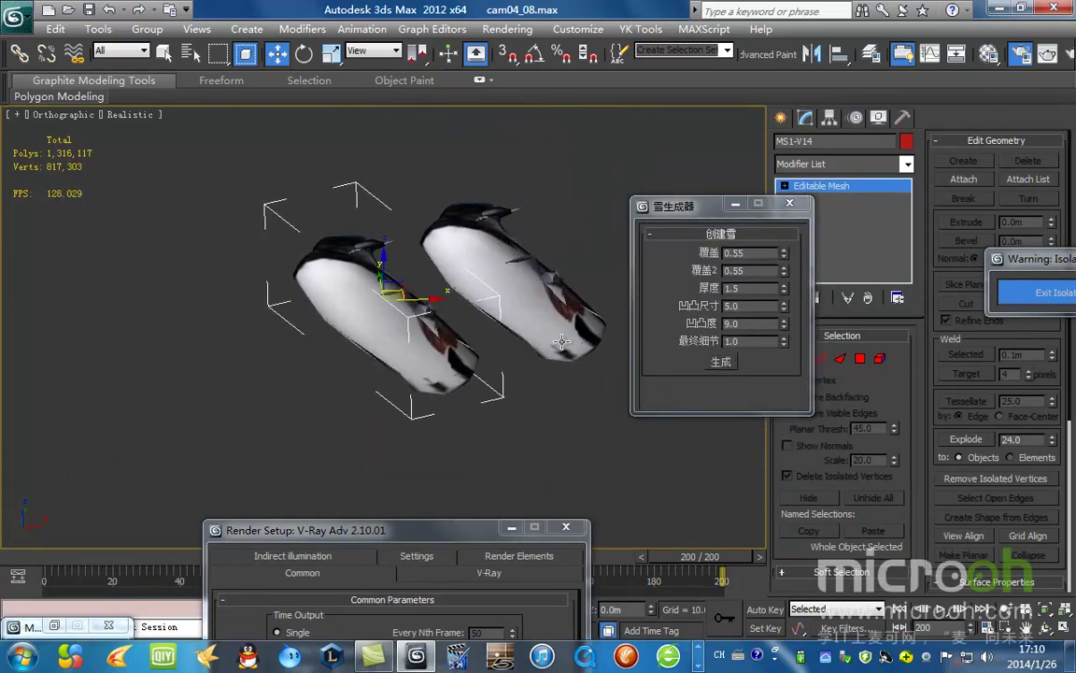
{"action": "left_click", "coordinate": [721, 362]}
Step: Open the Material Editor and assign the 雪 material to the snow generated on the nearer jet ski
{"action": "scroll", "coordinate": [501, 350], "scroll_direction": "up", "scroll_amount": 3}
{"action": "left_click_drag", "start_coordinate": [661, 203], "coordinate": [649, 320]}
{"action": "middle_click_drag", "start_coordinate": [530, 339], "coordinate": [551, 295]}
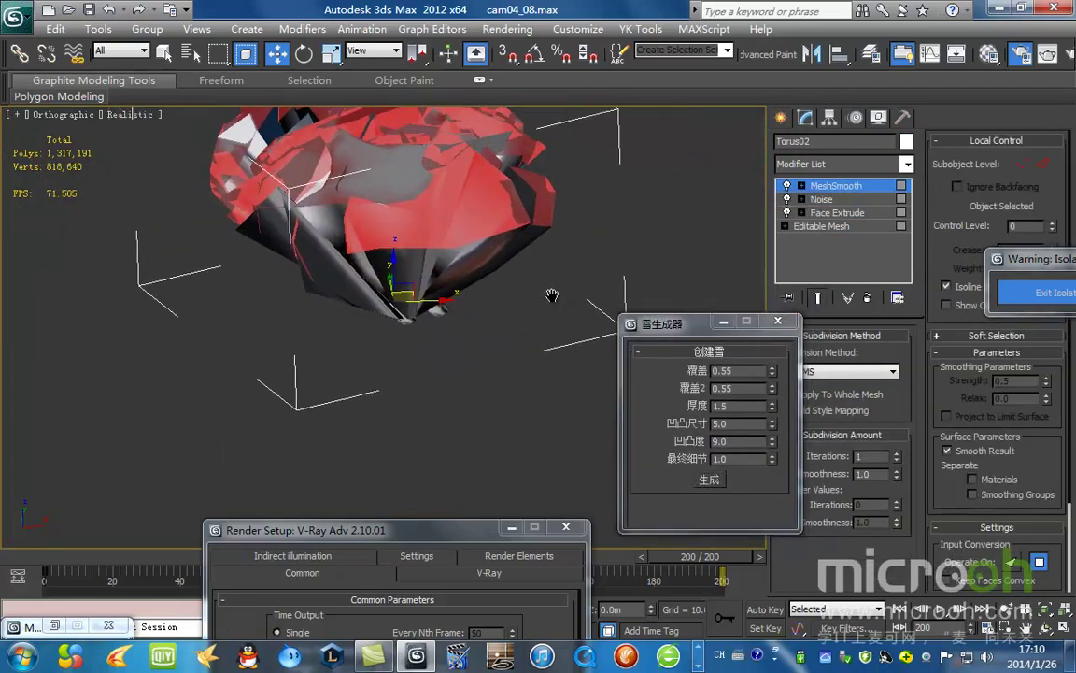
{"action": "left_click_drag", "start_coordinate": [670, 327], "coordinate": [581, 322]}
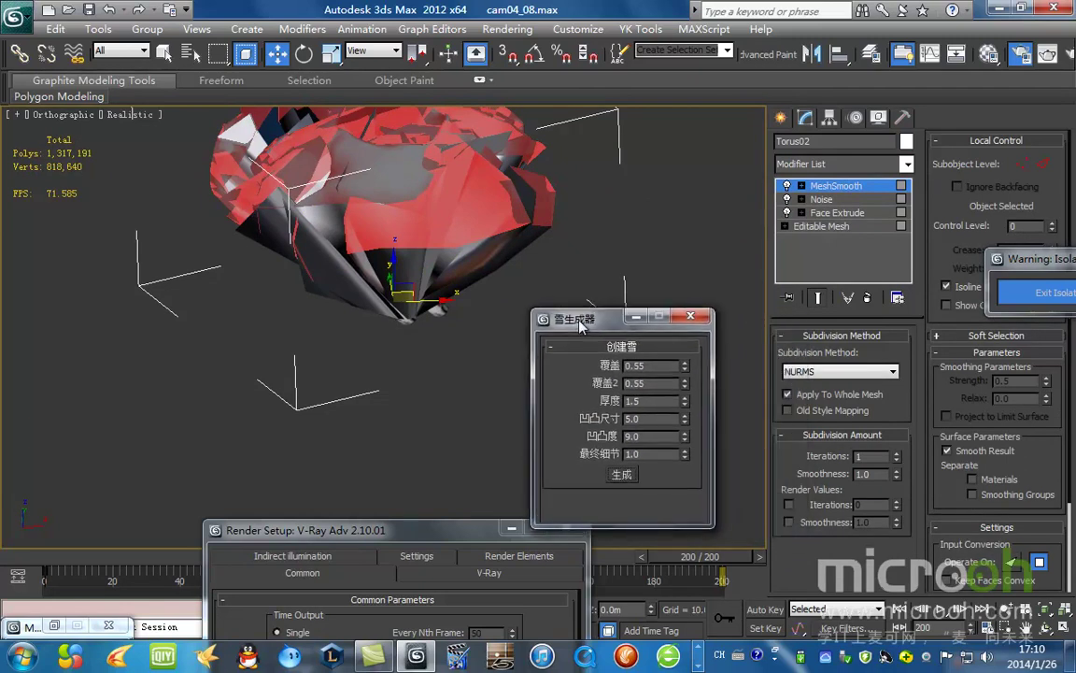
{"action": "key", "text": "m"}
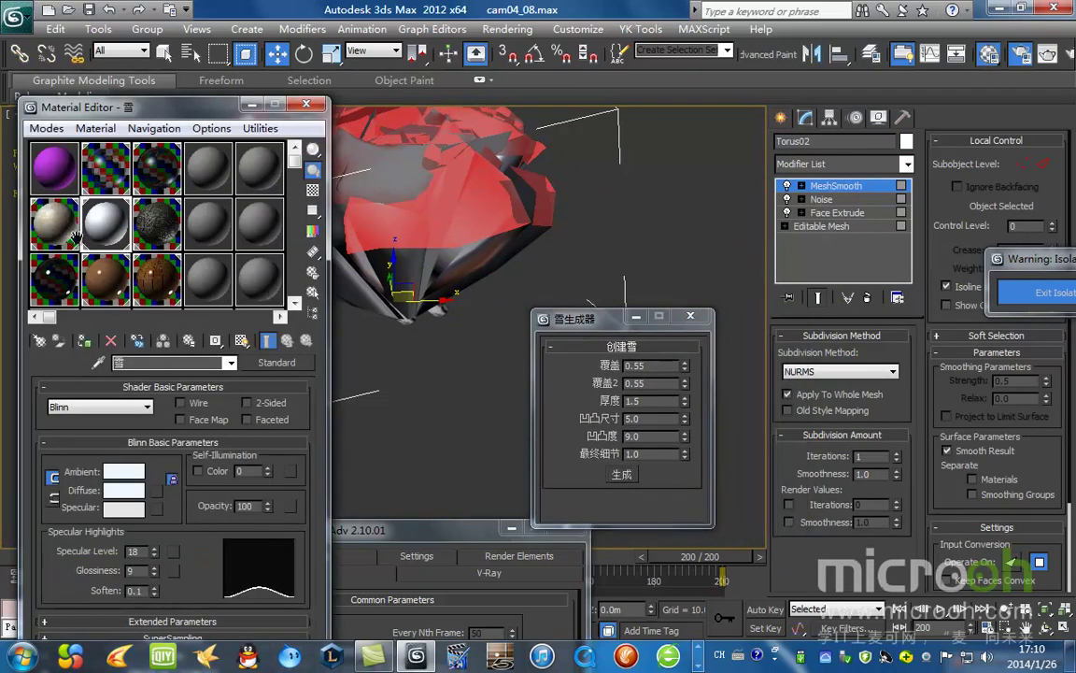
{"action": "left_click", "coordinate": [84, 341]}
Step: Set the snow's Noise strength to 1.0 m in X, Y and Z
{"action": "left_click", "coordinate": [838, 213]}
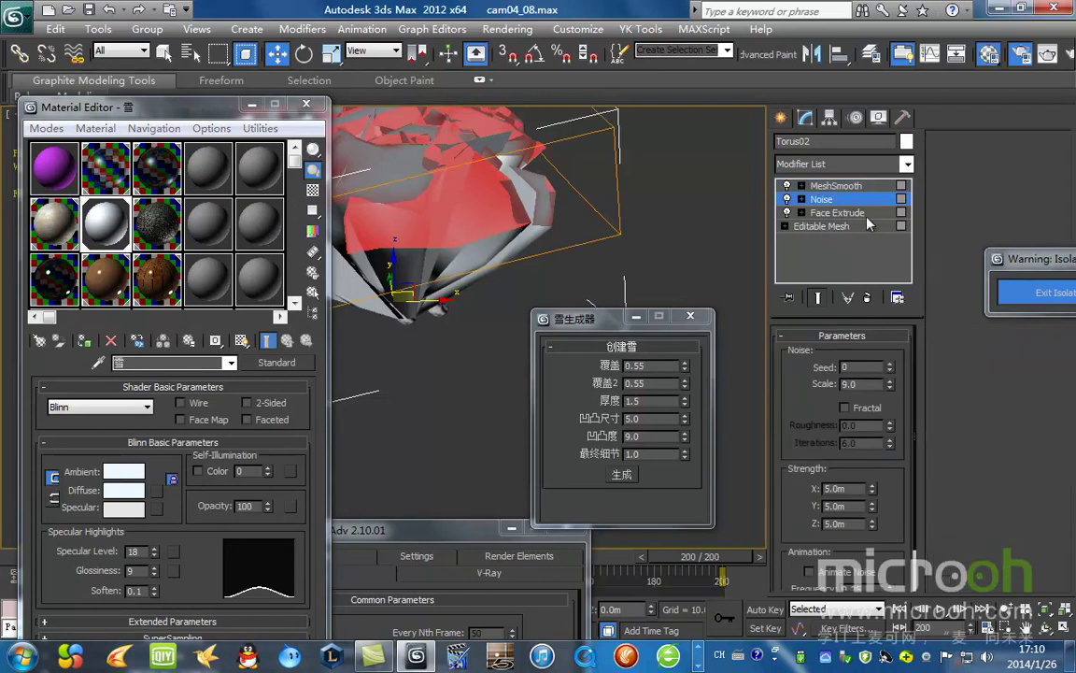
{"action": "left_click", "coordinate": [822, 199]}
{"action": "type", "text": "1"}
{"action": "key", "text": "Tab"}
{"action": "type", "text": "1"}
{"action": "key", "text": "Tab"}
{"action": "type", "text": "1"}
{"action": "key", "text": "Return"}
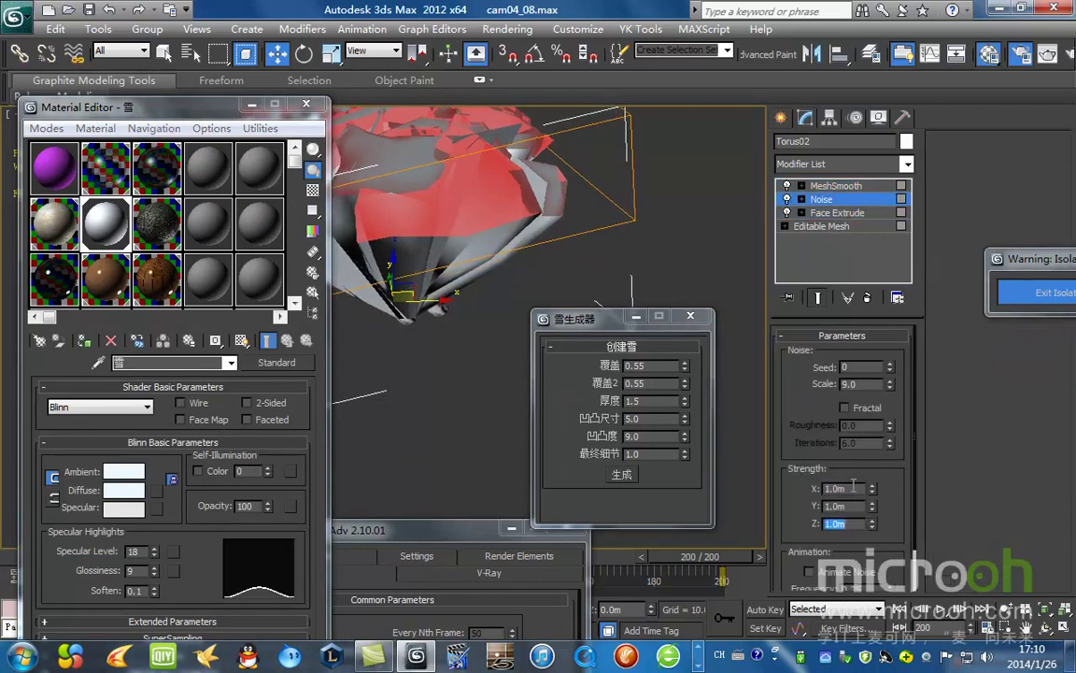
Step: Reduce the snow's Face Extrude amount to 0.04 so it lies thinly on the jet ski
{"action": "left_click", "coordinate": [863, 212]}
{"action": "left_click_drag", "start_coordinate": [879, 371], "coordinate": [871, 447]}
{"action": "scroll", "coordinate": [428, 312], "scroll_direction": "up", "scroll_amount": 6}
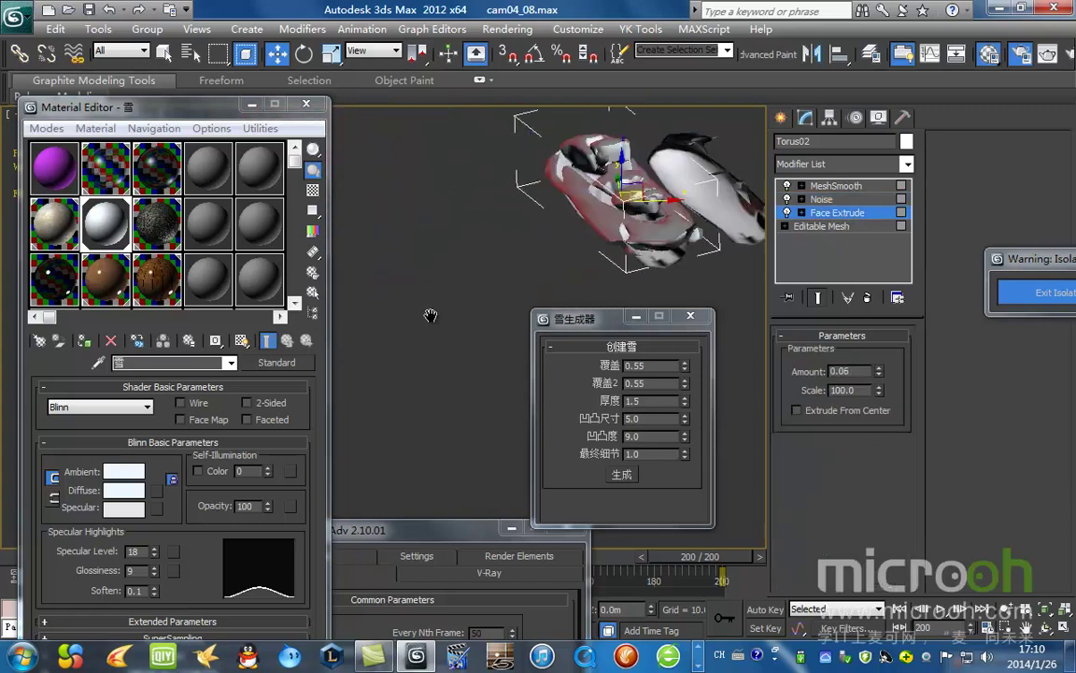
{"action": "left_click_drag", "start_coordinate": [604, 322], "coordinate": [624, 420]}
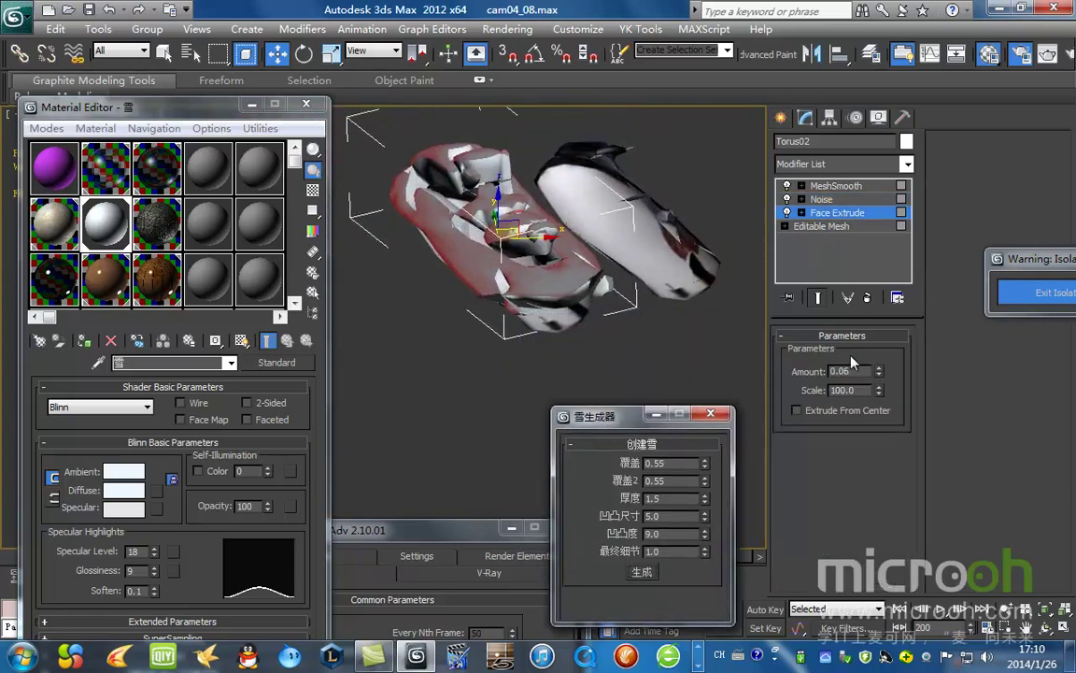
{"action": "mouse_move", "coordinate": [879, 370]}
{"action": "left_mouse_down"}
{"action": "mouse_move", "coordinate": [879, 390]}
{"action": "mouse_move", "coordinate": [879, 346]}
{"action": "mouse_move", "coordinate": [879, 365]}
{"action": "mouse_move", "coordinate": [866, 370]}
{"action": "left_mouse_up"}
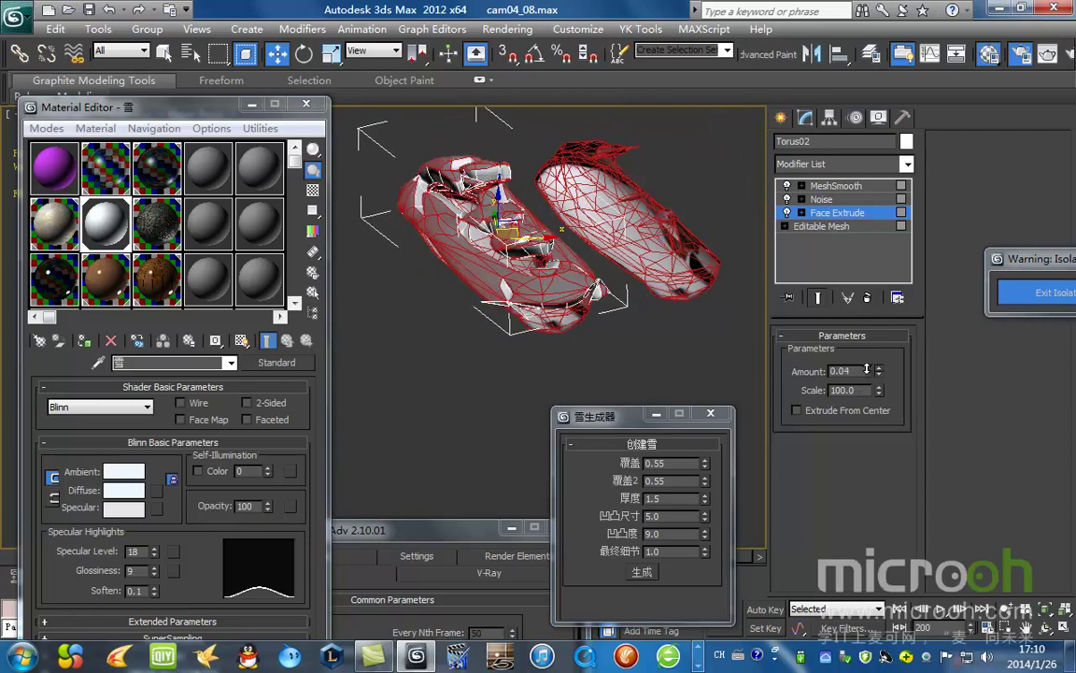
Step: Assign the 雪 material to the thinned snow again and deselect it
{"action": "middle_click_drag", "start_coordinate": [635, 277], "coordinate": [571, 244], "text": "alt"}
{"action": "left_click_drag", "start_coordinate": [634, 420], "coordinate": [646, 309]}
{"action": "left_click", "coordinate": [84, 341]}
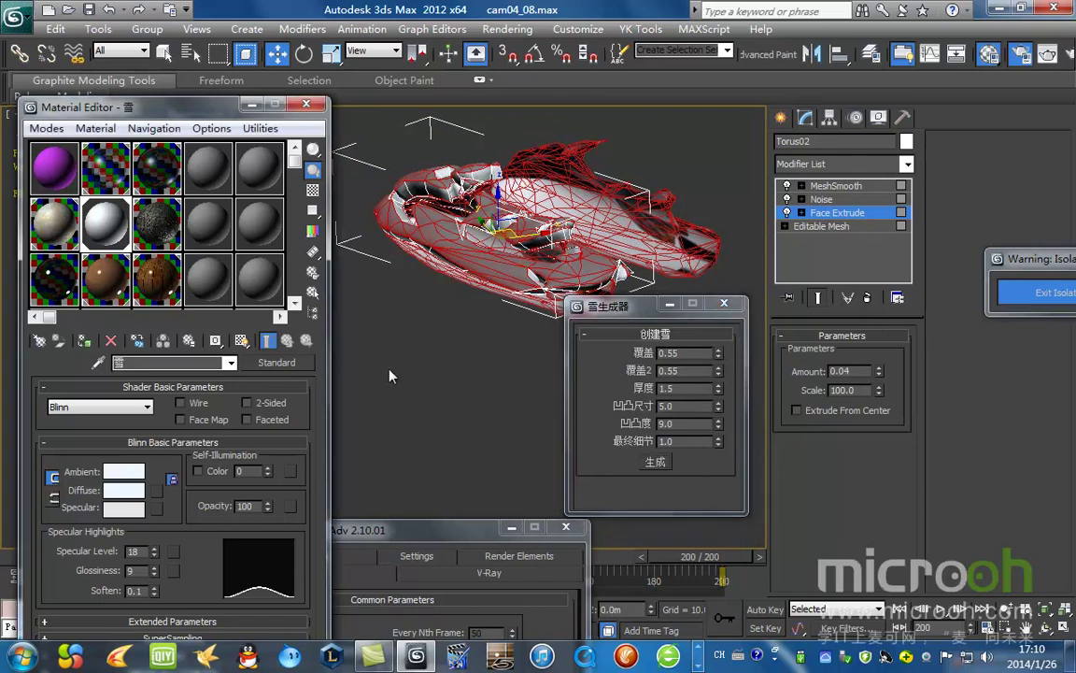
{"action": "left_click", "coordinate": [402, 372]}
Step: Generate snow on the farther jet ski of the isolated pair with the 雪生成器 script
{"action": "middle_click_drag", "start_coordinate": [494, 309], "coordinate": [400, 378]}
{"action": "scroll", "coordinate": [400, 378], "scroll_direction": "up", "scroll_amount": 3}
{"action": "scroll", "coordinate": [466, 289], "scroll_direction": "down", "scroll_amount": 3}
{"action": "middle_click_drag", "start_coordinate": [465, 289], "coordinate": [522, 306], "text": "alt"}
{"action": "left_click_drag", "start_coordinate": [608, 305], "coordinate": [643, 420]}
{"action": "left_click", "coordinate": [510, 313]}
{"action": "middle_click_drag", "start_coordinate": [501, 292], "coordinate": [605, 241]}
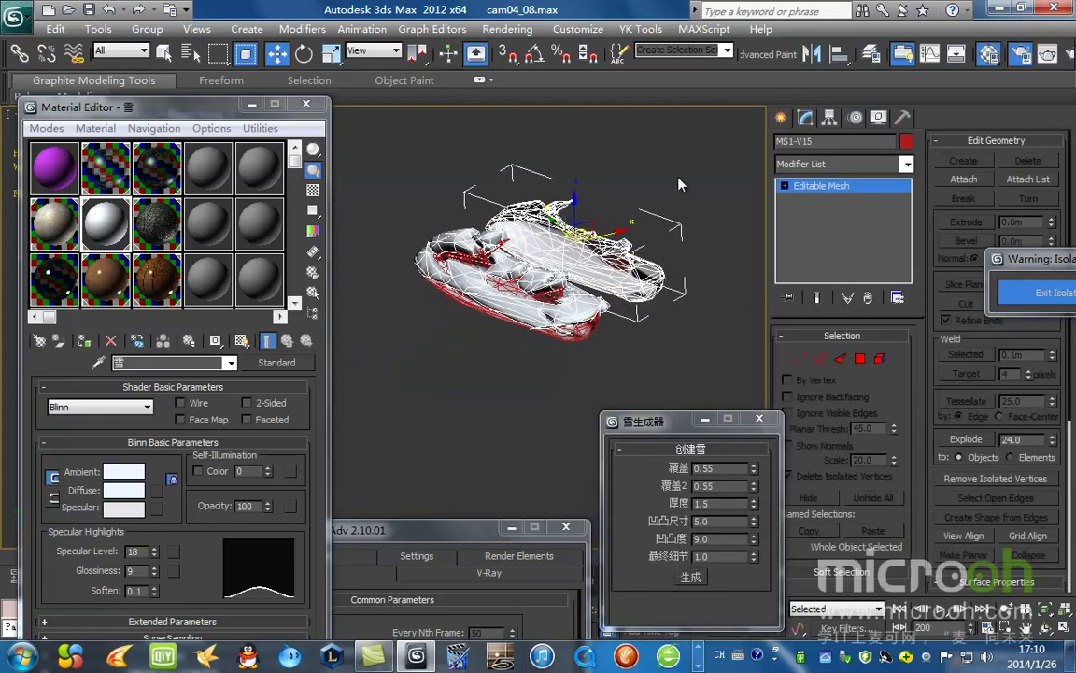
{"action": "left_click_drag", "start_coordinate": [656, 434], "coordinate": [701, 438]}
{"action": "left_click", "coordinate": [726, 439]}
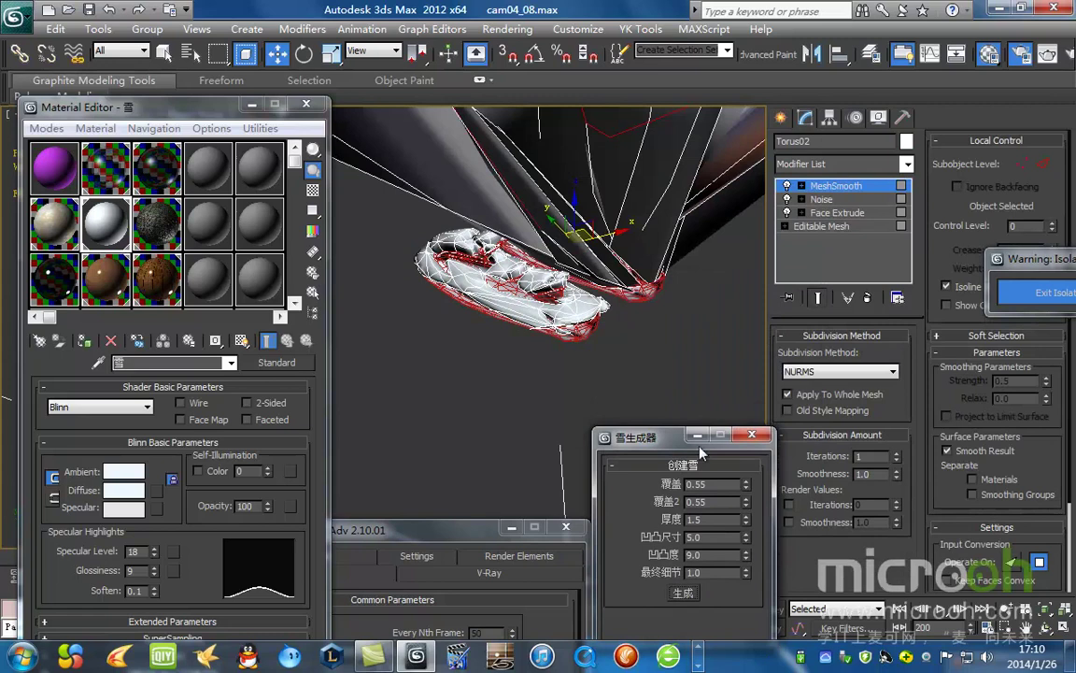
Step: Set the Noise strength of the farther jet ski's snow to 1.0 m in X, Y and Z
{"action": "left_click", "coordinate": [842, 200]}
{"action": "type", "text": "1"}
{"action": "key", "text": "Tab"}
{"action": "type", "text": "1"}
{"action": "key", "text": "Tab"}
{"action": "type", "text": "1"}
{"action": "key", "text": "Return"}
Step: Reduce the farther jet ski's snow to a Face Extrude amount of 0.03 and assign the 雪 material to it
{"action": "left_click", "coordinate": [840, 213]}
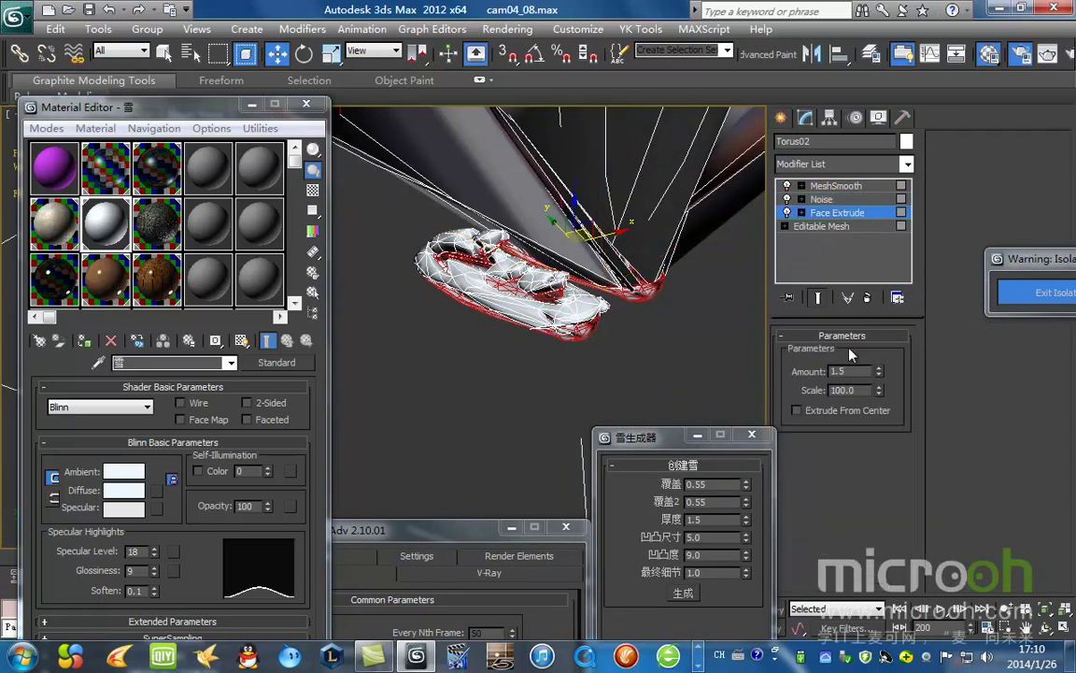
{"action": "left_click_drag", "start_coordinate": [878, 377], "coordinate": [880, 452]}
{"action": "scroll", "coordinate": [650, 290], "scroll_direction": "up", "scroll_amount": 5}
{"action": "key", "text": "F4"}
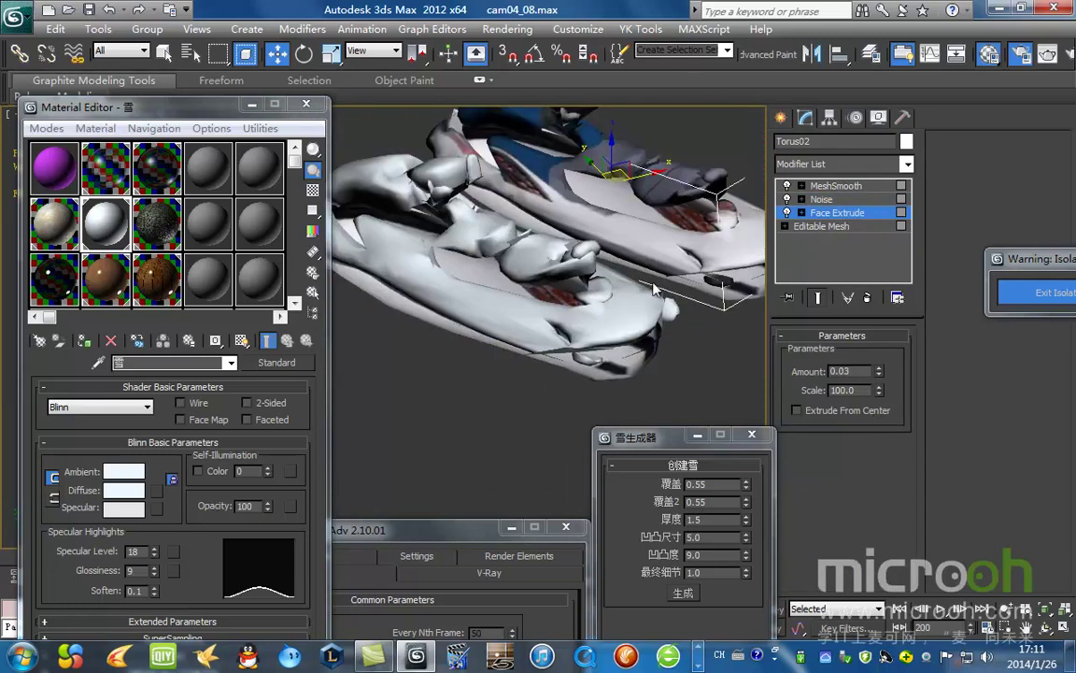
{"action": "middle_click_drag", "start_coordinate": [652, 286], "coordinate": [595, 321]}
{"action": "mouse_move", "coordinate": [882, 372]}
{"action": "left_mouse_down"}
{"action": "mouse_move", "coordinate": [884, 361]}
{"action": "mouse_move", "coordinate": [880, 368]}
{"action": "left_mouse_up"}
{"action": "left_click", "coordinate": [85, 339]}
Step: Render the Camera04 view to check the snow on the isolated jet skis and close the rendered frame
{"action": "middle_click_drag", "start_coordinate": [654, 327], "coordinate": [553, 303], "text": "alt"}
{"action": "left_click_drag", "start_coordinate": [654, 438], "coordinate": [543, 147]}
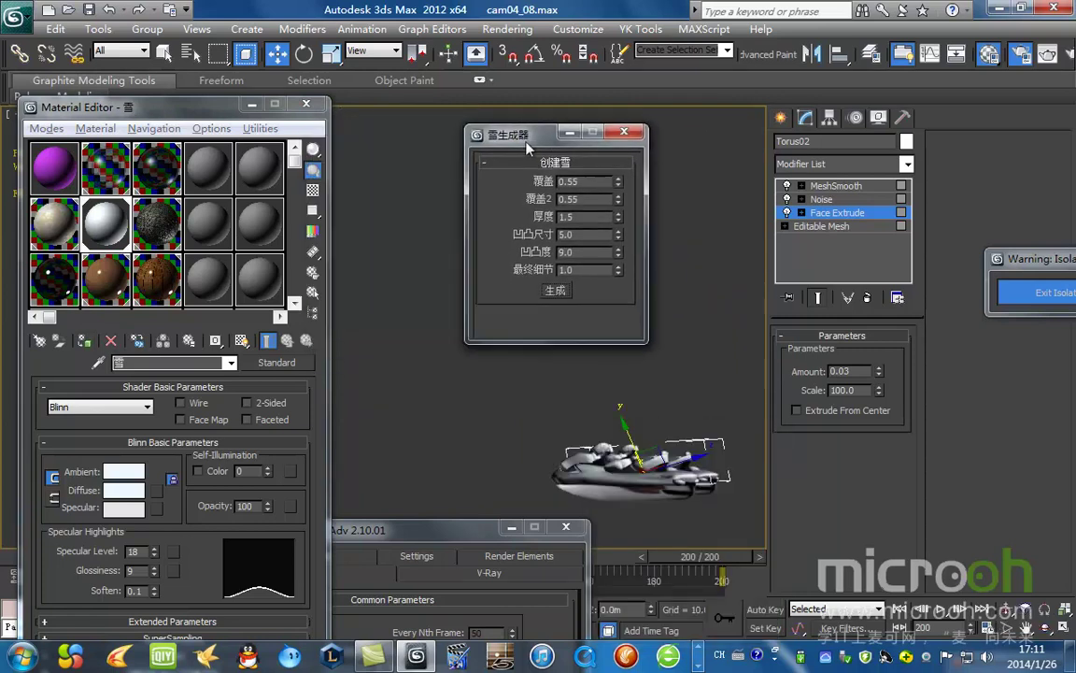
{"action": "left_click_drag", "start_coordinate": [951, 58], "coordinate": [882, 79]}
{"action": "left_click", "coordinate": [1030, 53]}
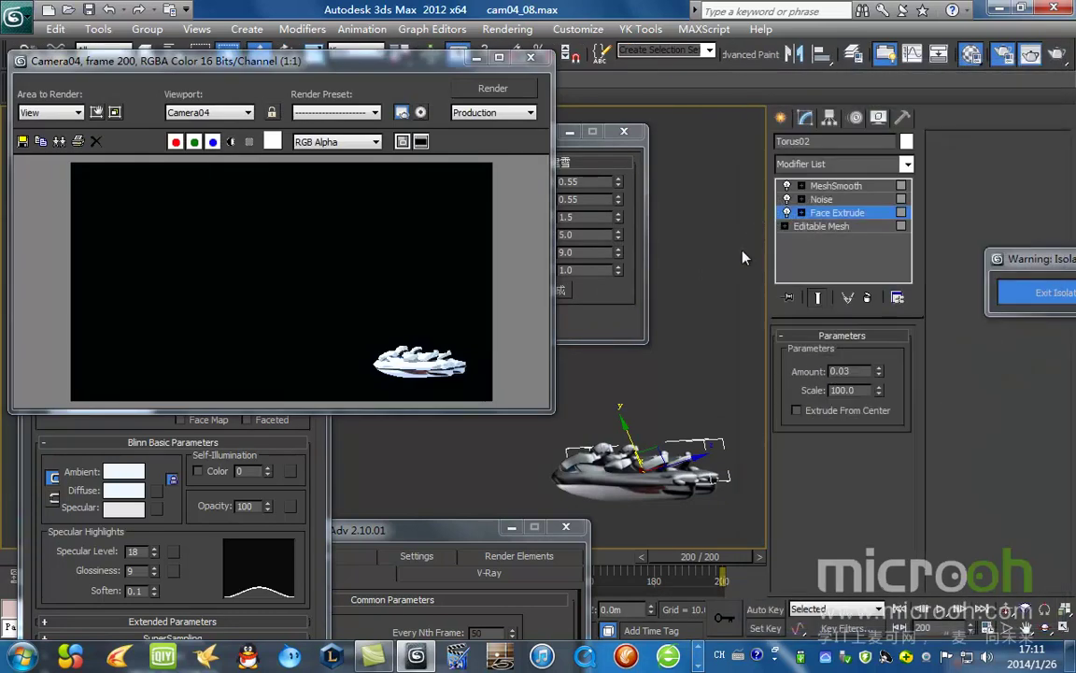
{"action": "left_click", "coordinate": [531, 59]}
Step: Clear away the open dialogs and exit isolation with the Top view framed on the jet skis
{"action": "left_click", "coordinate": [304, 105]}
{"action": "left_click", "coordinate": [512, 528]}
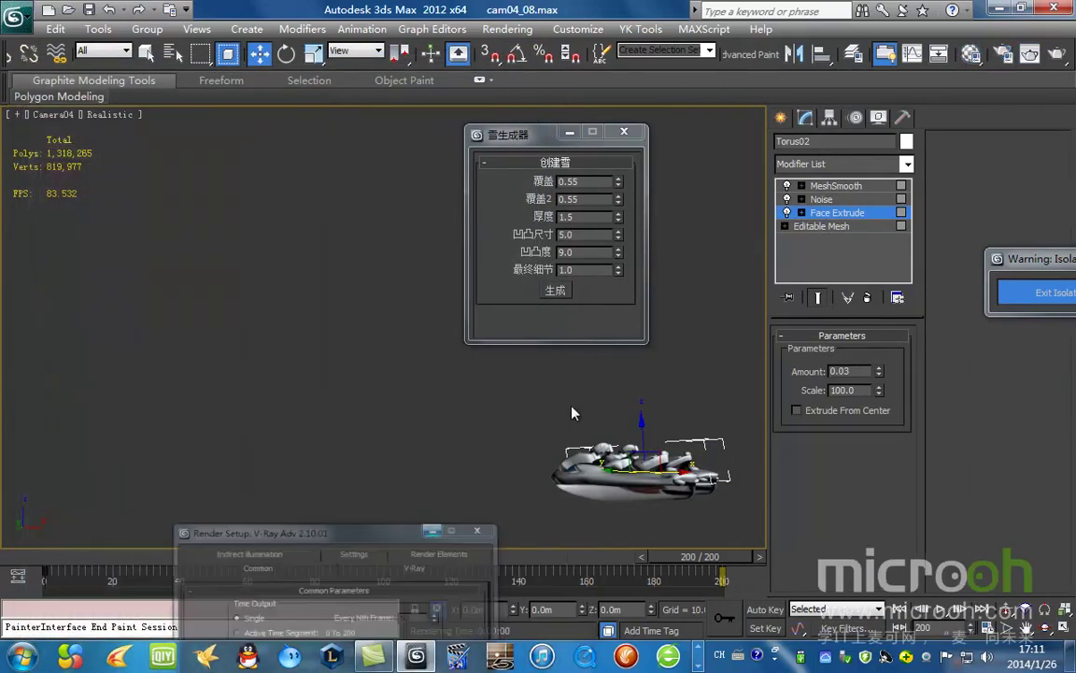
{"action": "left_click", "coordinate": [569, 132]}
{"action": "key", "text": "t"}
{"action": "key", "text": "z"}
{"action": "left_click", "coordinate": [1037, 294]}
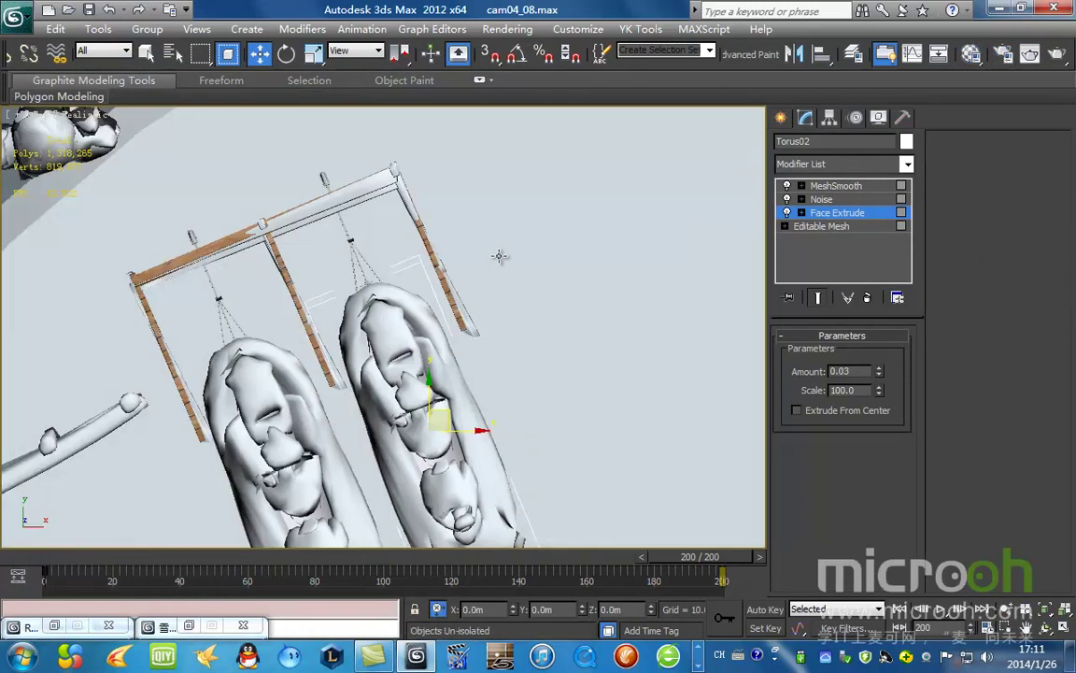
Step: Isolate the two jet skis that have no snow yet and orbit to see them from the side
{"action": "middle_click_drag", "start_coordinate": [585, 353], "coordinate": [450, 304]}
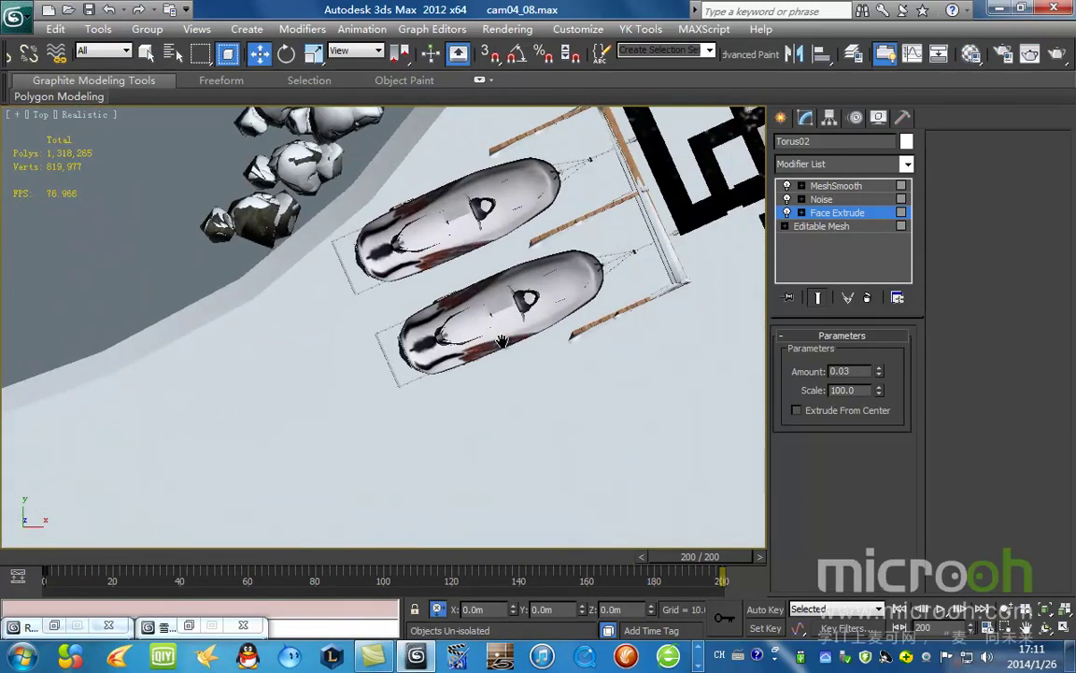
{"action": "left_click", "coordinate": [460, 275]}
{"action": "left_click", "coordinate": [528, 288]}
{"action": "left_click", "coordinate": [510, 201], "text": "ctrl"}
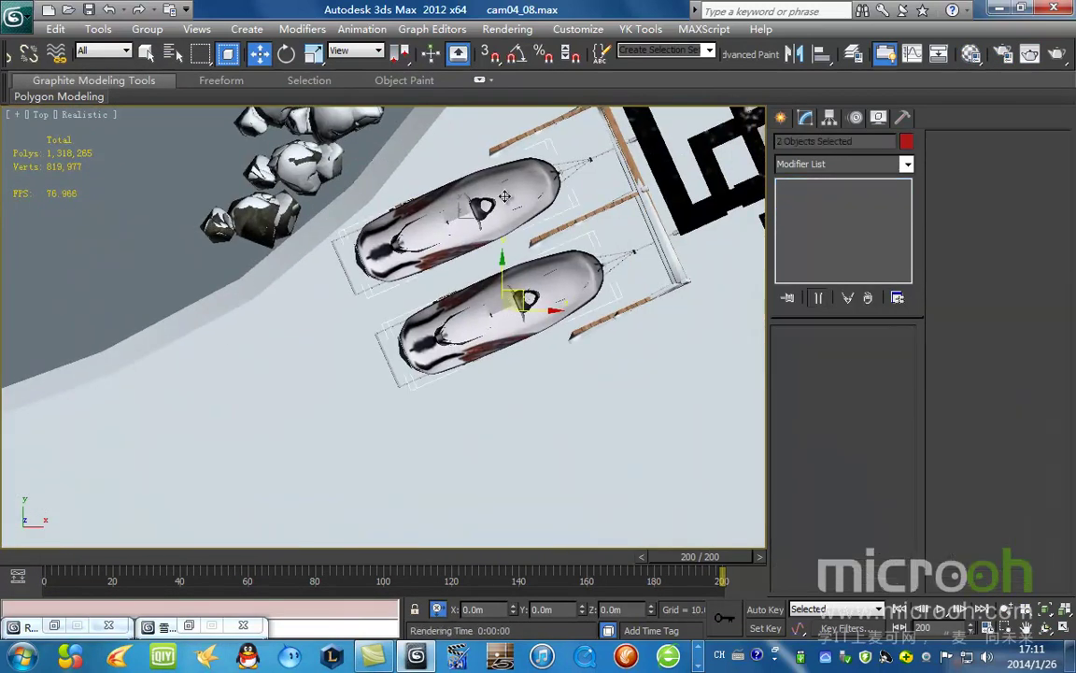
{"action": "key", "text": "alt+q"}
{"action": "middle_click_drag", "start_coordinate": [468, 308], "coordinate": [633, 232], "text": "alt"}
{"action": "left_click", "coordinate": [489, 432]}
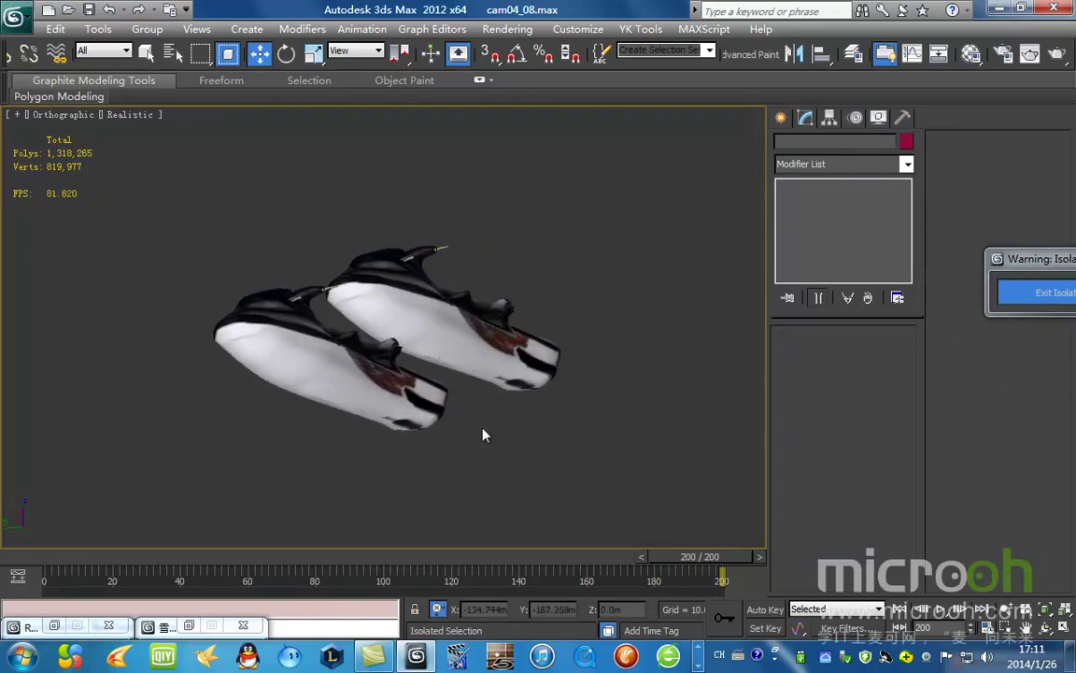
Step: Check the nearer jet ski's object properties and paste the MultiRes modifier with Vert Percent 10.0 onto it
{"action": "scroll", "coordinate": [489, 432], "scroll_direction": "up", "scroll_amount": 2}
{"action": "key", "text": "F3"}
{"action": "left_click", "coordinate": [370, 405]}
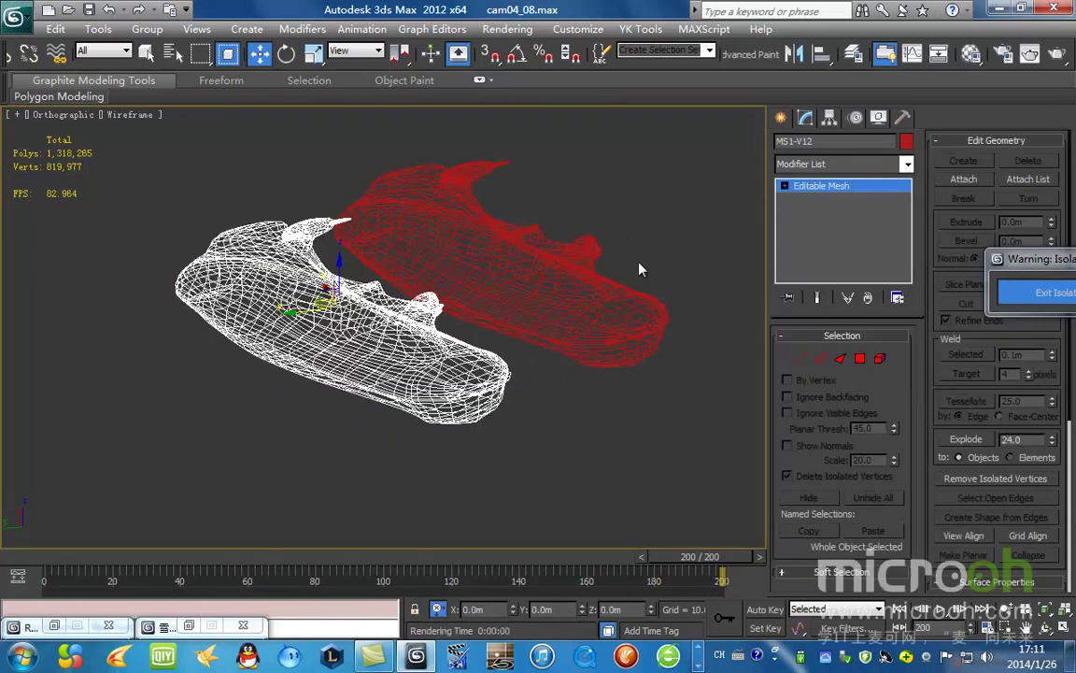
{"action": "right_click", "coordinate": [408, 322]}
{"action": "left_click", "coordinate": [506, 438]}
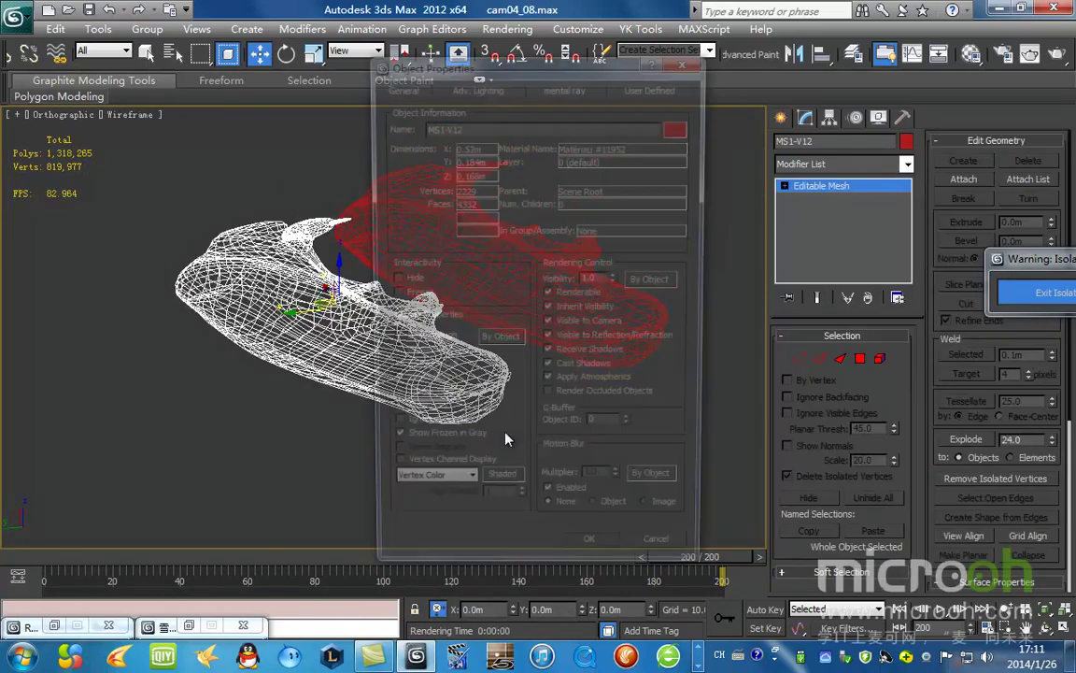
{"action": "left_click", "coordinate": [667, 570]}
{"action": "right_click", "coordinate": [855, 188]}
{"action": "left_click", "coordinate": [946, 209]}
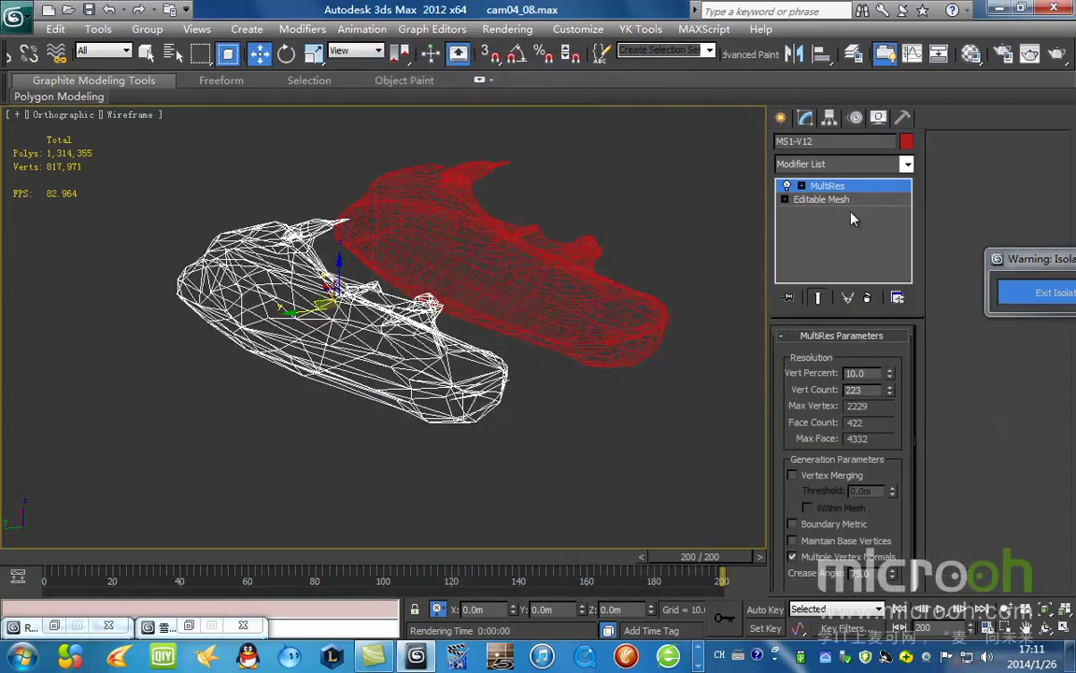
Step: Paste the same MultiRes modifier onto the farther jet ski and deselect it
{"action": "left_click", "coordinate": [589, 263]}
{"action": "right_click", "coordinate": [596, 254]}
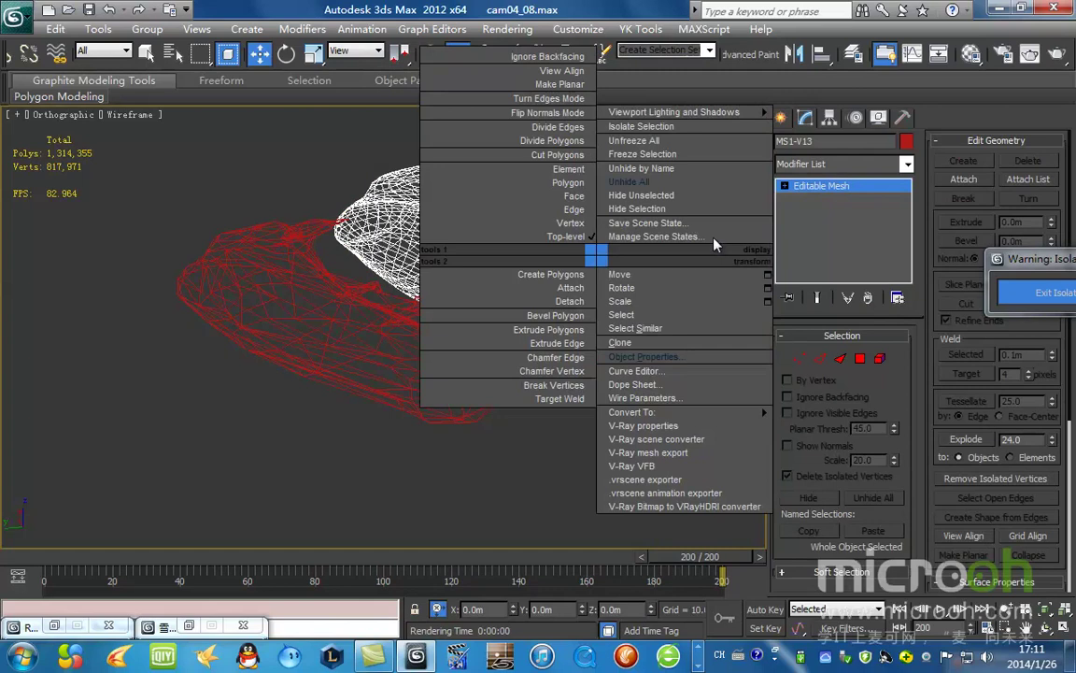
{"action": "right_click", "coordinate": [864, 191]}
{"action": "left_click", "coordinate": [920, 215]}
{"action": "left_click", "coordinate": [550, 276]}
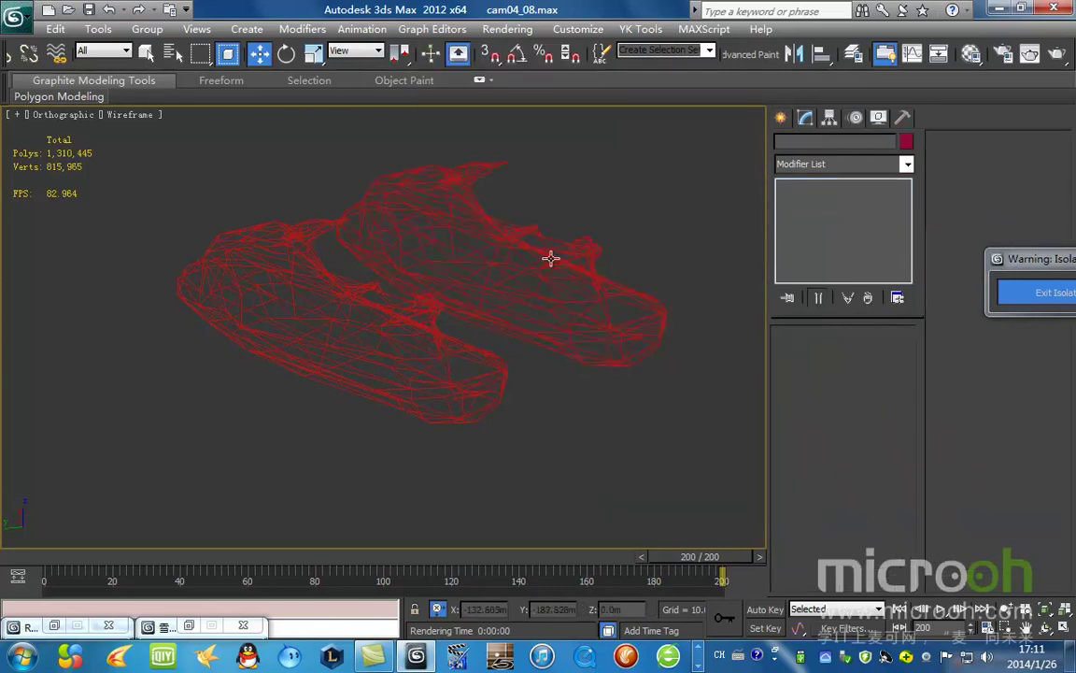
Step: Convert both simplified jet skis to Editable Mesh, one after the other
{"action": "left_click", "coordinate": [550, 276]}
{"action": "right_click", "coordinate": [550, 246]}
{"action": "mouse_move", "coordinate": [687, 408]}
{"action": "left_click", "coordinate": [757, 411]}
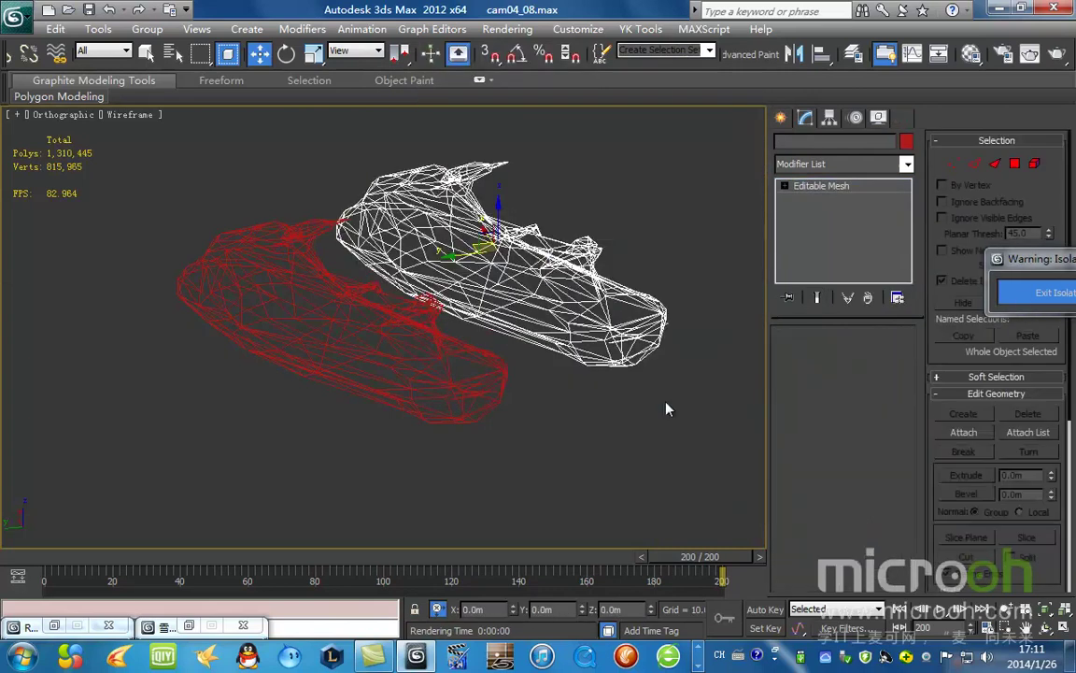
{"action": "left_click", "coordinate": [451, 357]}
{"action": "right_click", "coordinate": [451, 357]}
{"action": "mouse_move", "coordinate": [607, 512]}
{"action": "left_click", "coordinate": [653, 512]}
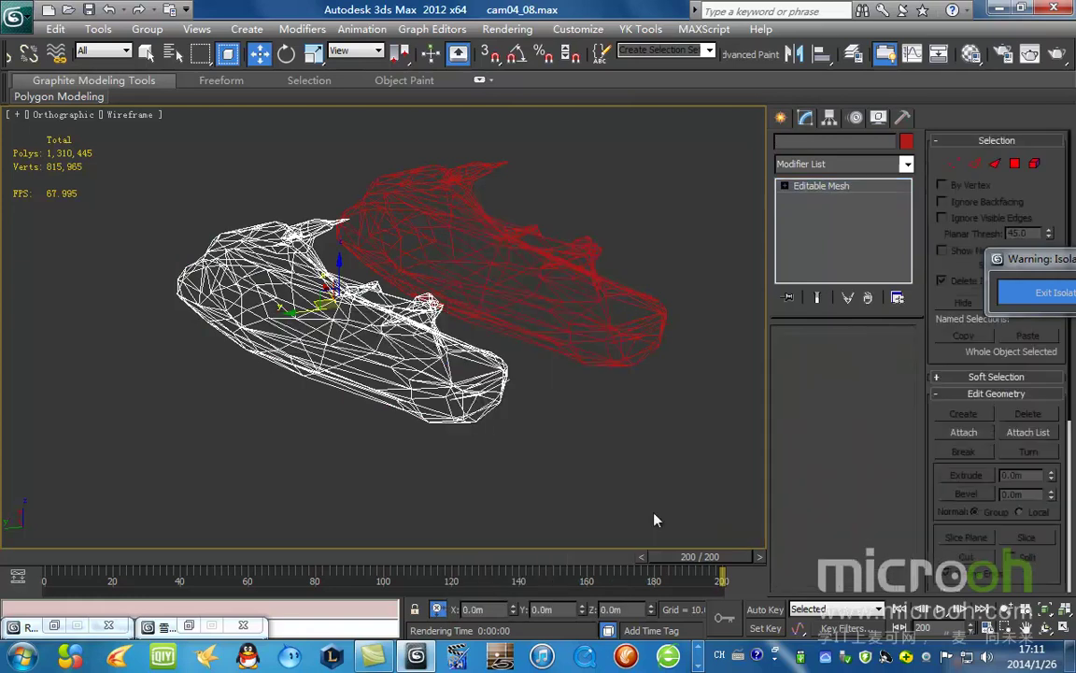
Step: Restore the 雪生成器 script window and generate snow on the nearer simplified jet ski
{"action": "scroll", "coordinate": [384, 329], "scroll_direction": "down", "scroll_amount": 5}
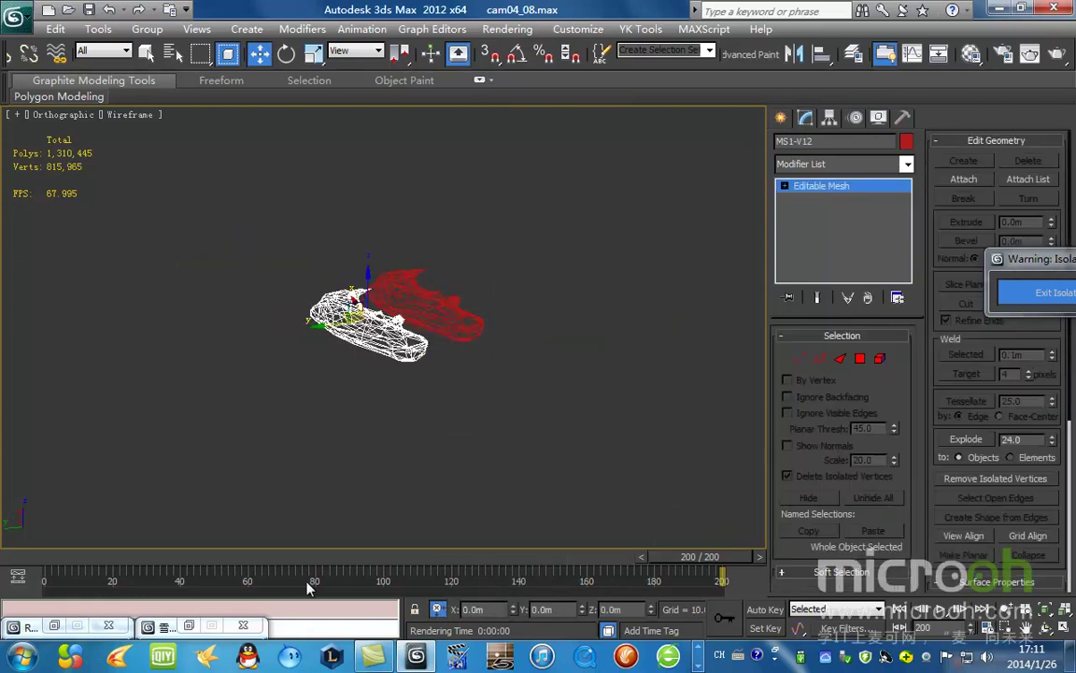
{"action": "left_click", "coordinate": [189, 625]}
{"action": "left_click_drag", "start_coordinate": [527, 133], "coordinate": [597, 194]}
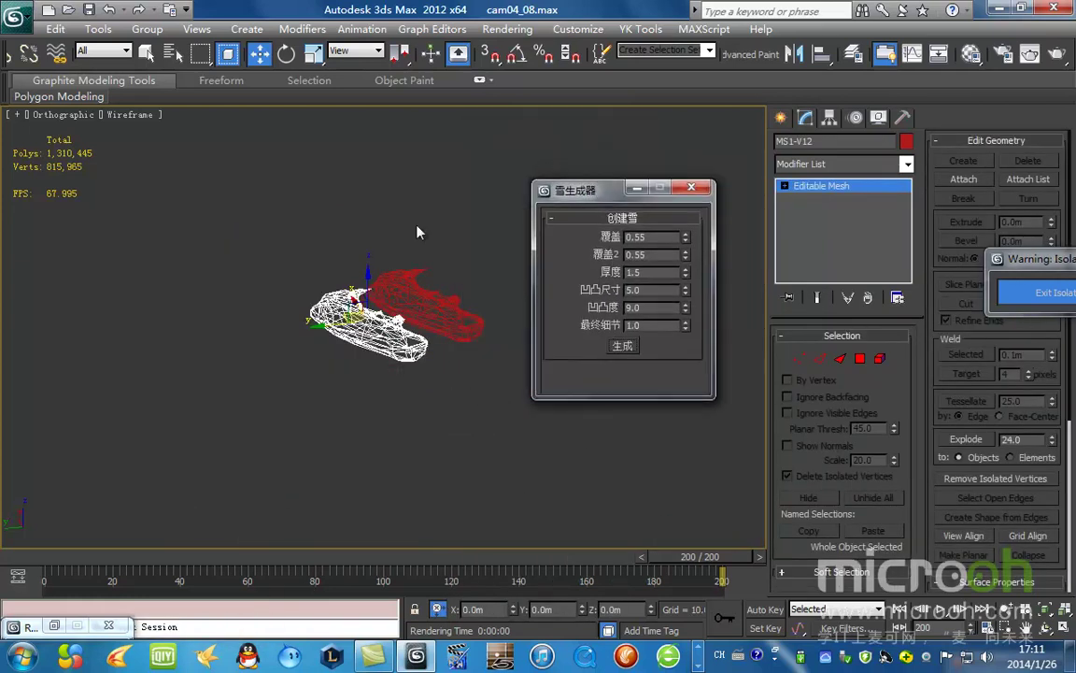
{"action": "scroll", "coordinate": [363, 326], "scroll_direction": "up", "scroll_amount": 5}
{"action": "left_click", "coordinate": [598, 476]}
{"action": "middle_click_drag", "start_coordinate": [425, 384], "coordinate": [366, 373]}
{"action": "left_click", "coordinate": [375, 334]}
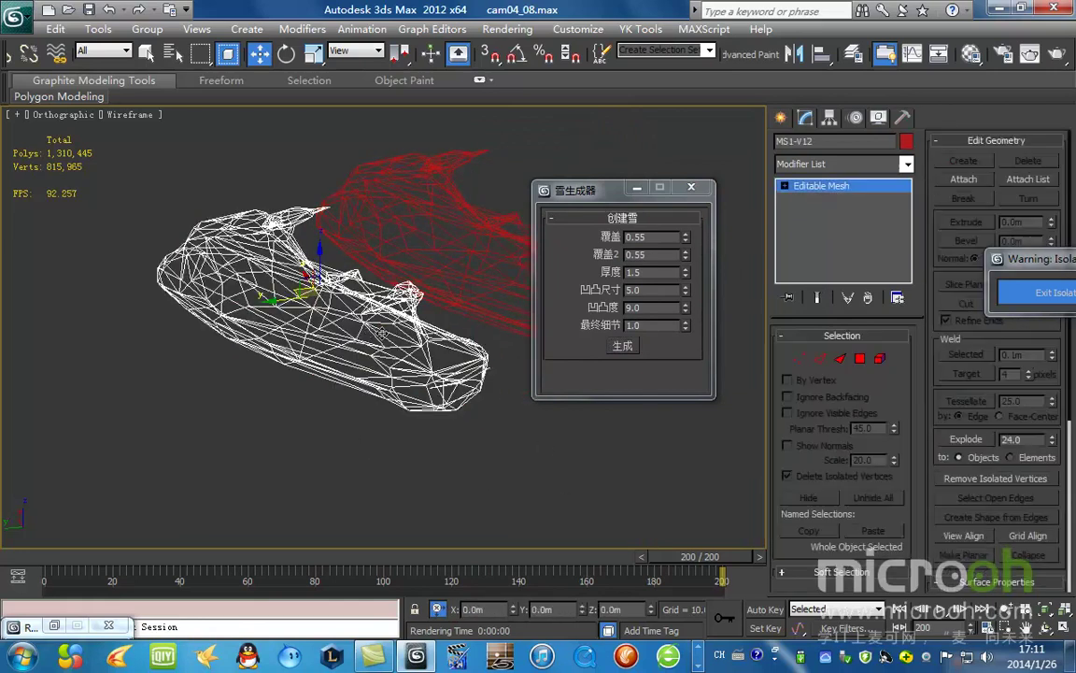
{"action": "key", "text": "F3"}
{"action": "left_click", "coordinate": [628, 348]}
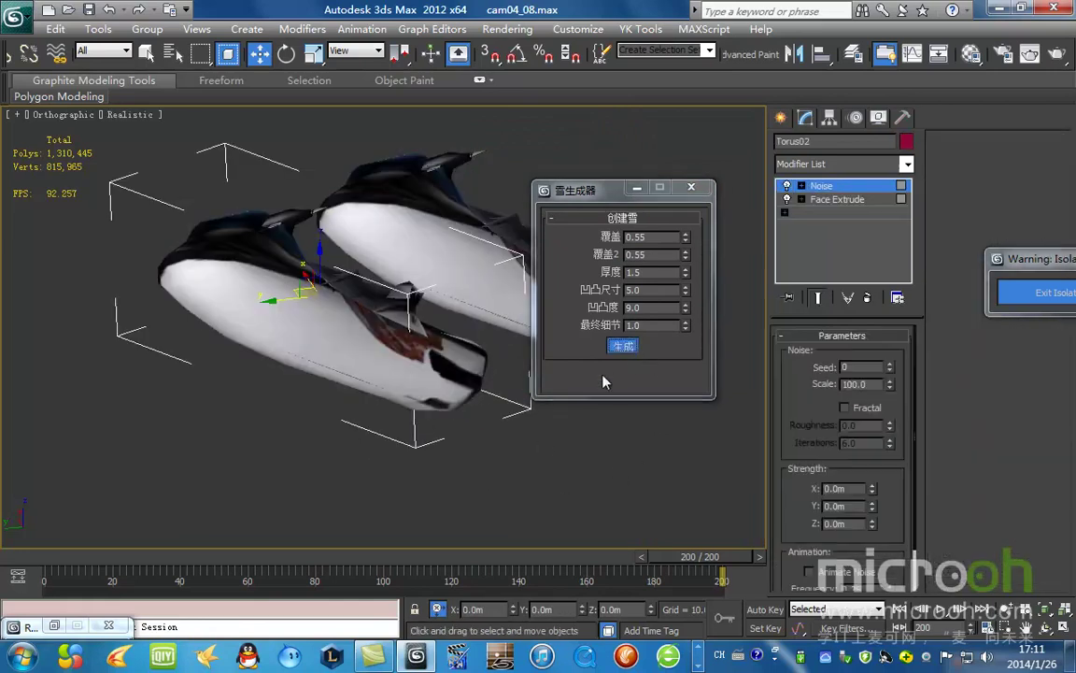
Step: Open the Material Editor beside the view and set the new snow's Noise strength to 1.0 m in X, Y and Z
{"action": "key", "text": "m"}
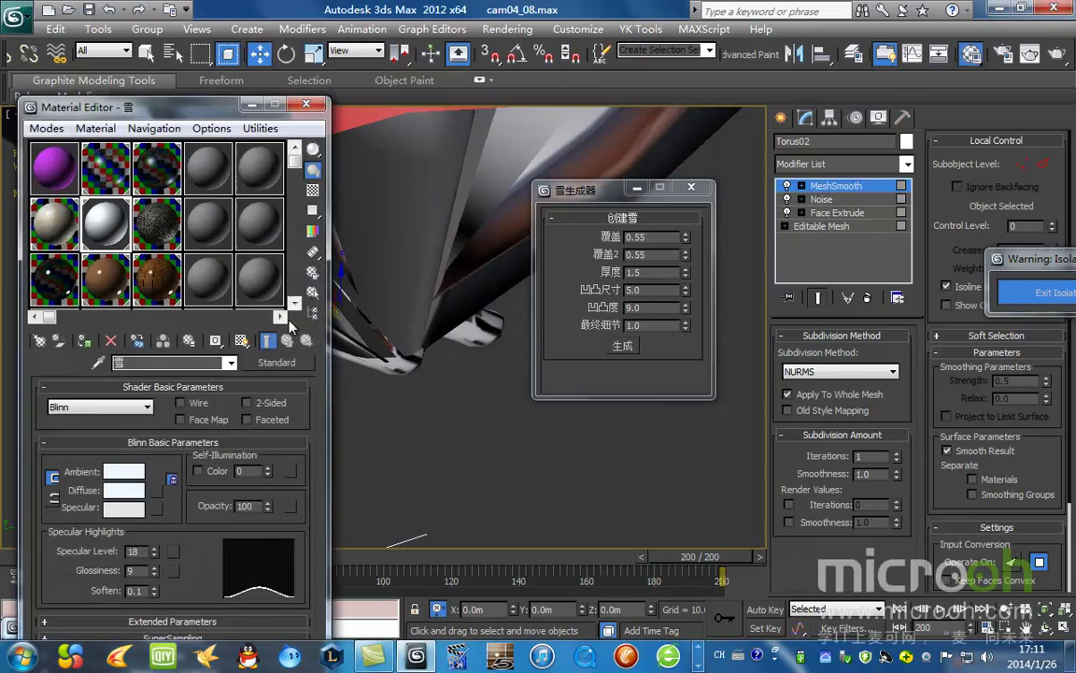
{"action": "left_click_drag", "start_coordinate": [186, 105], "coordinate": [9, 482]}
{"action": "left_click", "coordinate": [846, 199]}
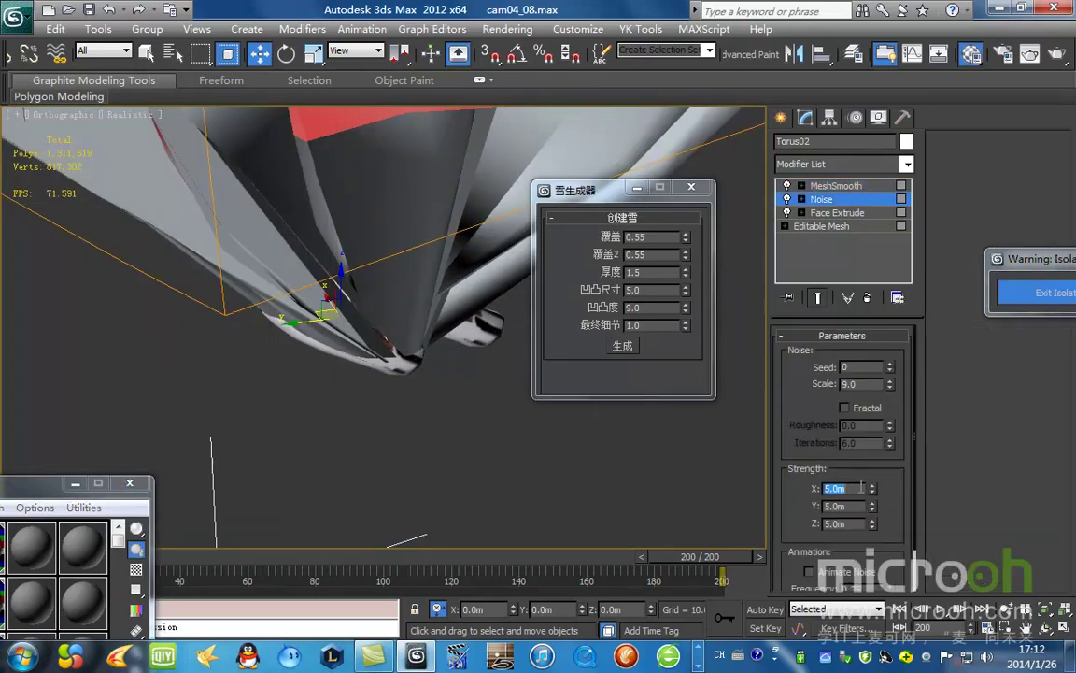
{"action": "type", "text": "1"}
{"action": "key", "text": "Tab"}
{"action": "type", "text": "1"}
{"action": "key", "text": "Tab"}
{"action": "type", "text": "1"}
{"action": "key", "text": "Return"}
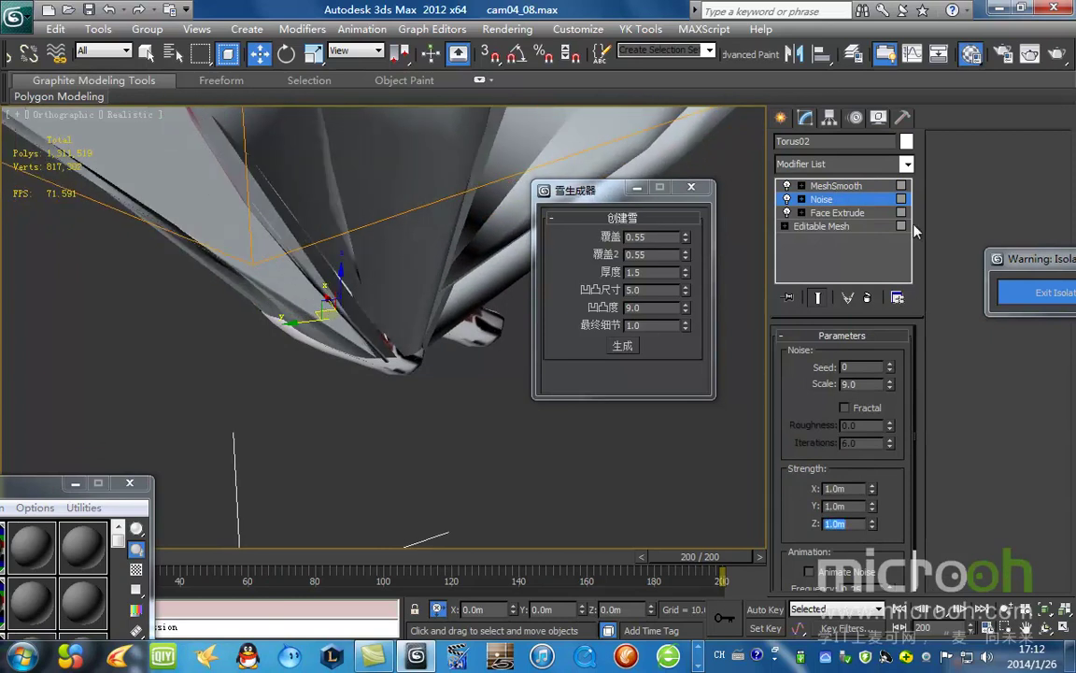
Step: Reduce the Face Extrude amount of the nearer jet ski's snow to 0.01
{"action": "left_click", "coordinate": [837, 212]}
{"action": "left_click_drag", "start_coordinate": [881, 375], "coordinate": [865, 450]}
{"action": "middle_click_drag", "start_coordinate": [400, 381], "coordinate": [403, 382]}
{"action": "scroll", "coordinate": [401, 382], "scroll_direction": "up", "scroll_amount": 5}
{"action": "key", "text": "F4"}
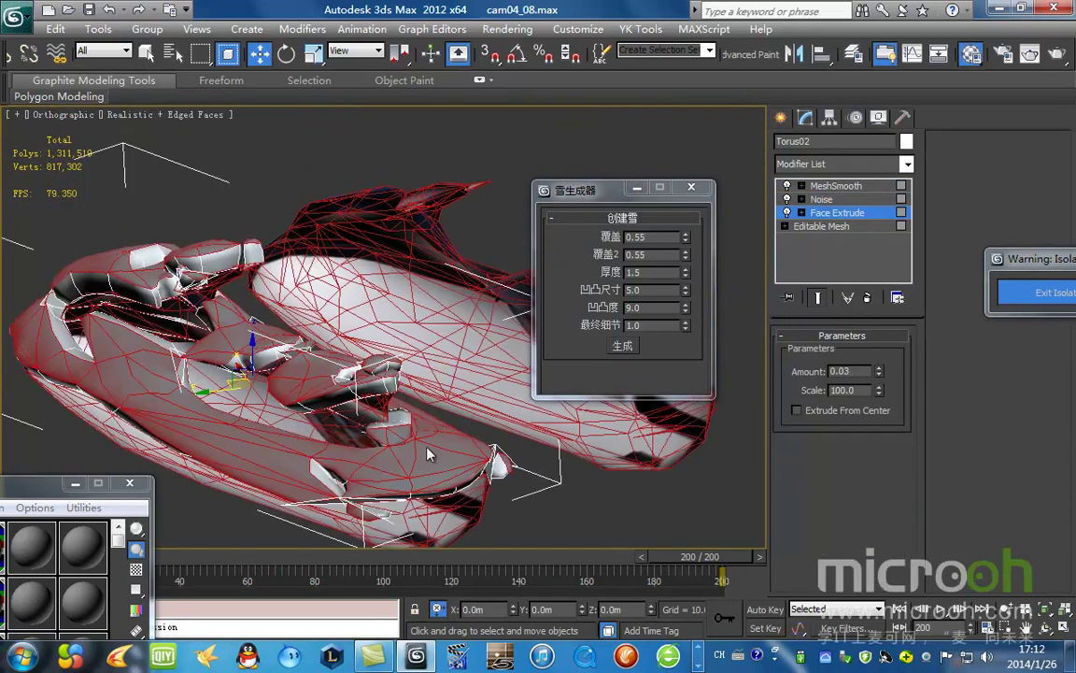
{"action": "left_click_drag", "start_coordinate": [879, 373], "coordinate": [877, 371]}
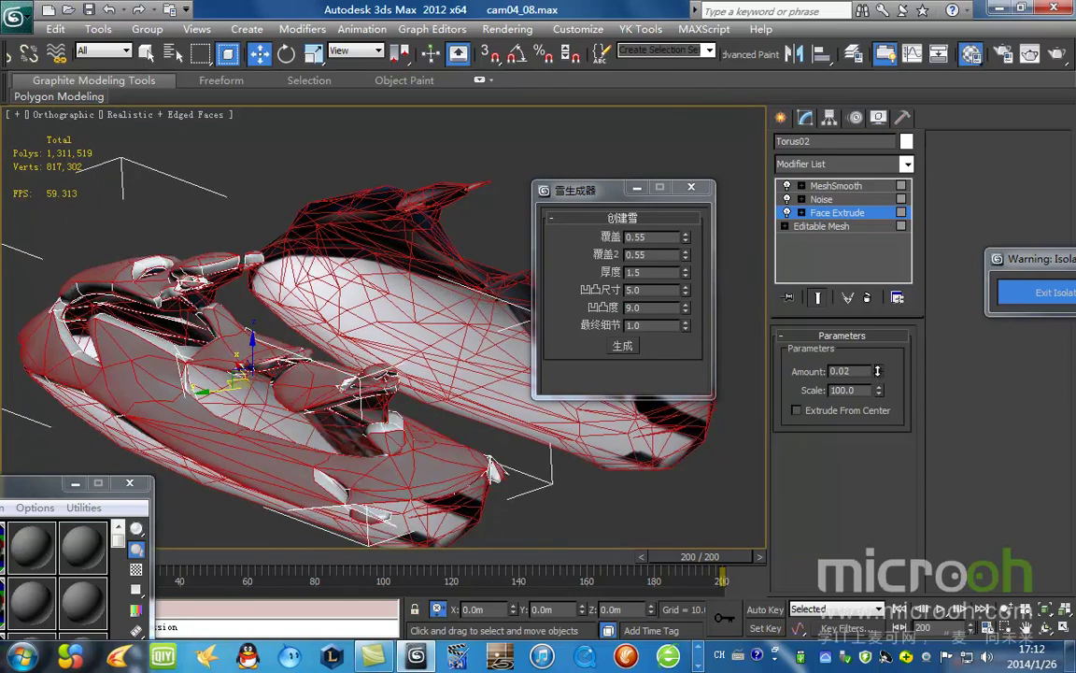
{"action": "left_click", "coordinate": [879, 376]}
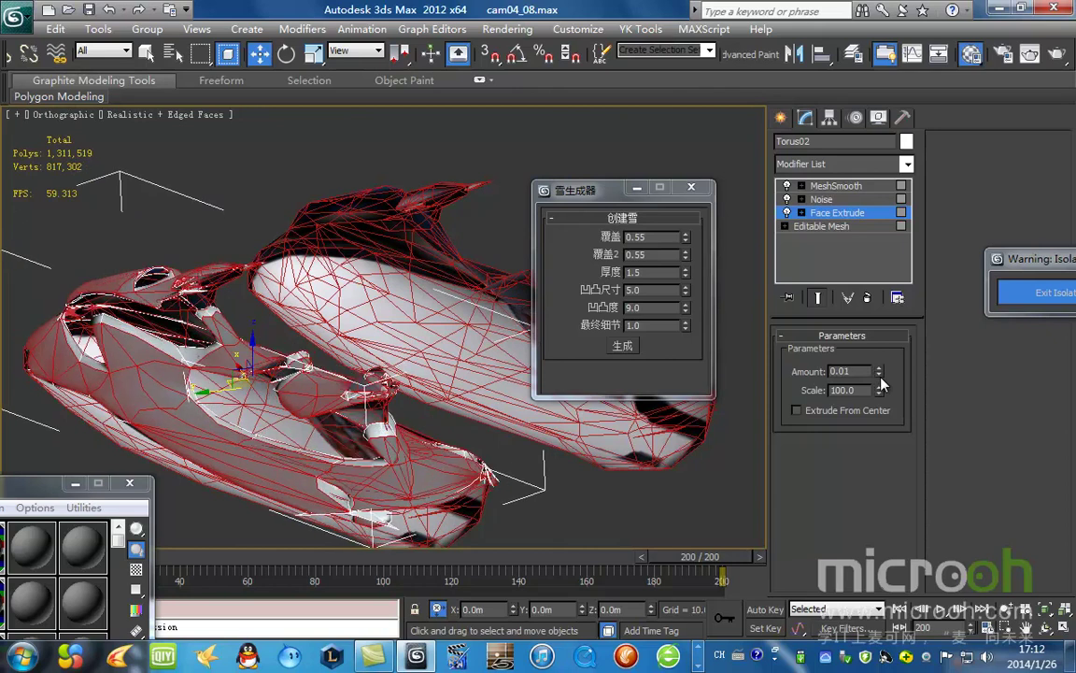
Step: Check the thin snow without edged faces and generate snow on the farther simplified jet ski
{"action": "scroll", "coordinate": [427, 434], "scroll_direction": "down", "scroll_amount": 3}
{"action": "left_click", "coordinate": [427, 434]}
{"action": "scroll", "coordinate": [413, 374], "scroll_direction": "up", "scroll_amount": 4}
{"action": "key", "text": "F4"}
{"action": "scroll", "coordinate": [383, 402], "scroll_direction": "down", "scroll_amount": 4}
{"action": "middle_click_drag", "start_coordinate": [379, 355], "coordinate": [381, 327], "text": "alt"}
{"action": "left_click", "coordinate": [383, 306]}
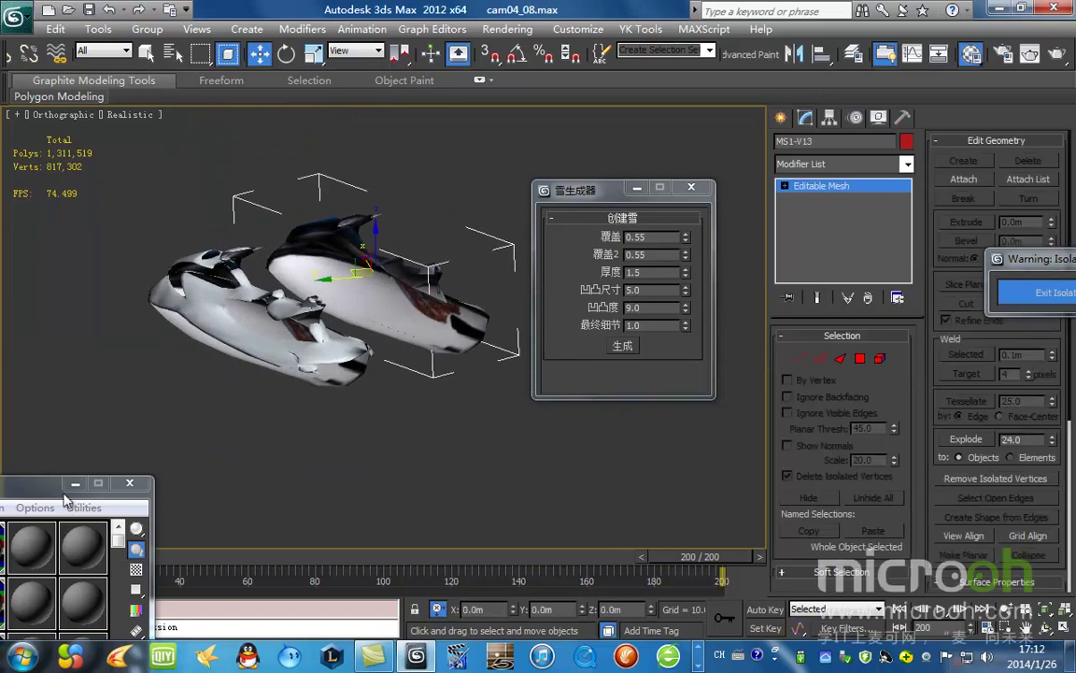
{"action": "left_click", "coordinate": [623, 345]}
Step: Set the Noise strength of the farther simplified jet ski's snow to 1.0 m on all three axes
{"action": "left_click", "coordinate": [821, 199]}
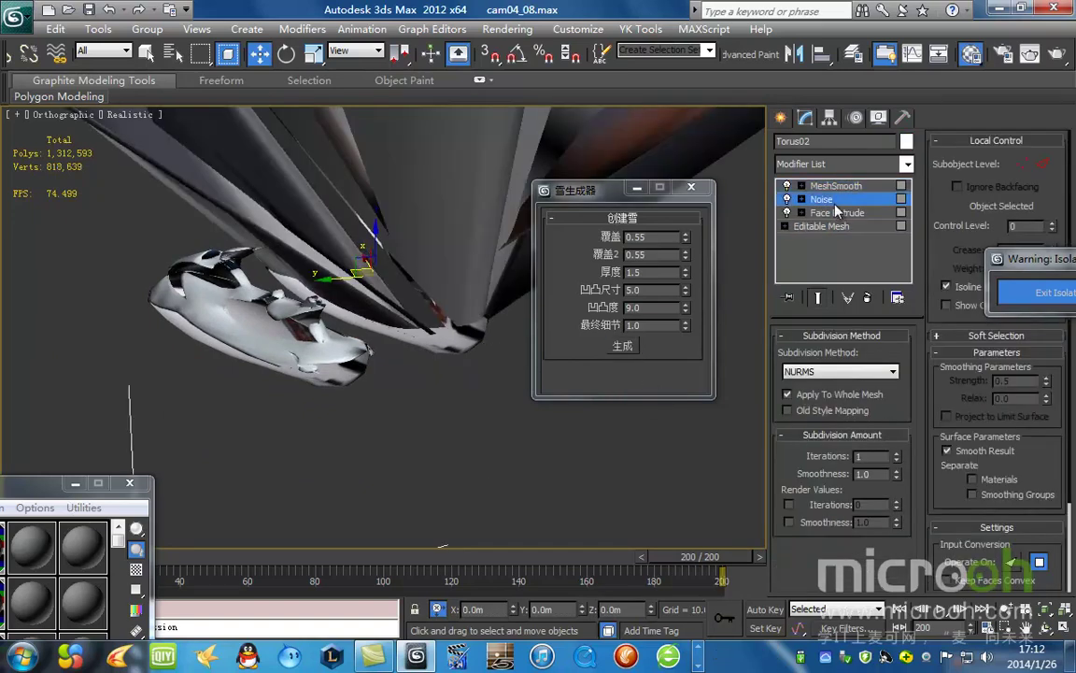
{"action": "type", "text": "1"}
{"action": "key", "text": "Tab"}
{"action": "type", "text": "1"}
{"action": "key", "text": "Tab"}
{"action": "type", "text": "1"}
{"action": "key", "text": "Return"}
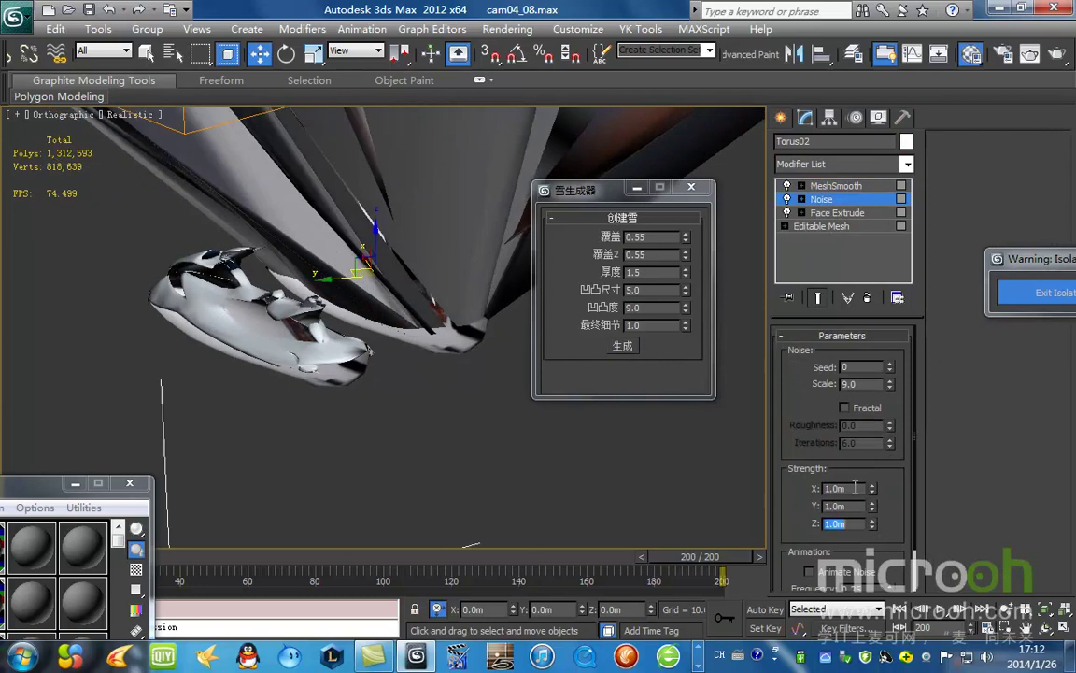
Step: Reduce the Face Extrude amount of the farther jet ski's snow to 0.015 and minimize the 雪生成器 script window
{"action": "left_click", "coordinate": [856, 214]}
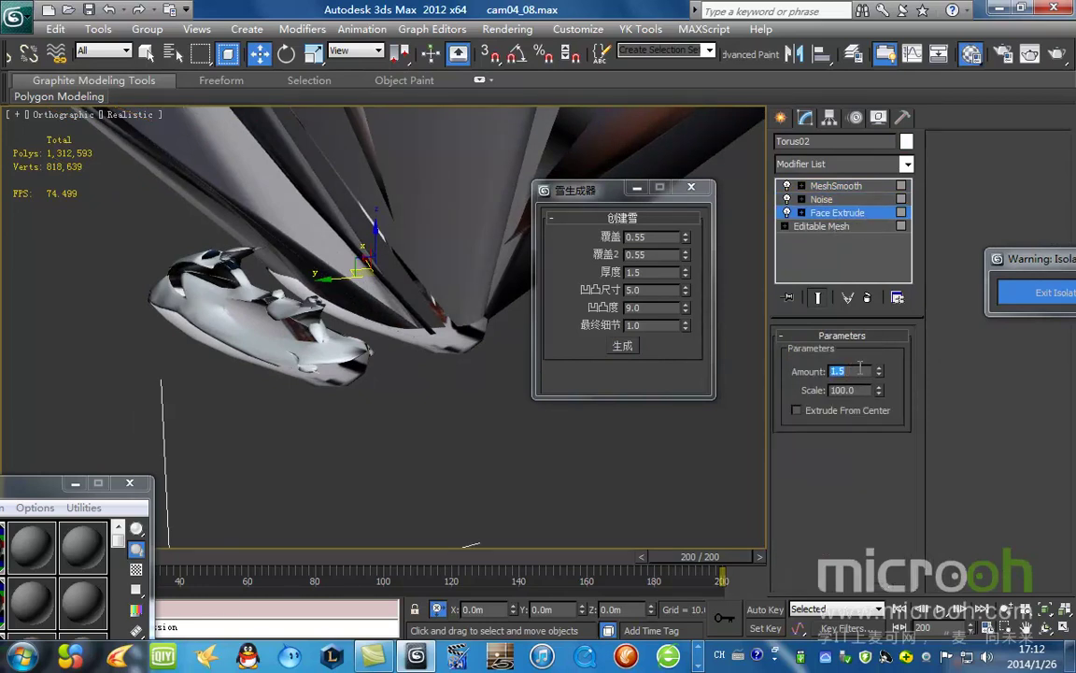
{"action": "type", "text": "0.225"}
{"action": "key", "text": "Return"}
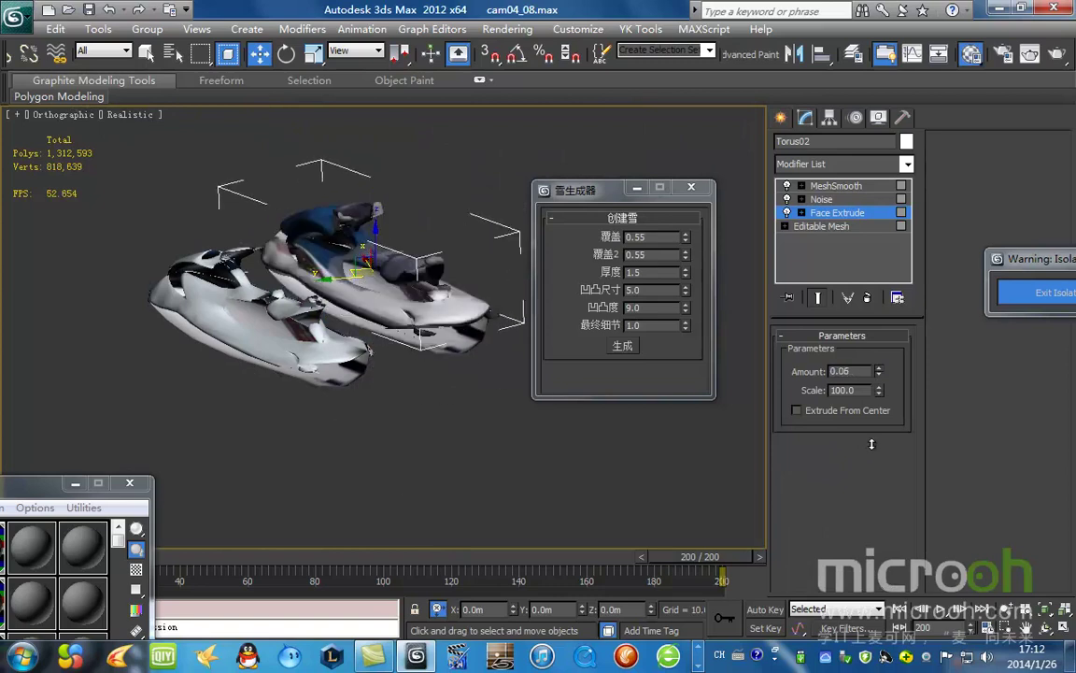
{"action": "left_click_drag", "start_coordinate": [24, 493], "coordinate": [136, 446]}
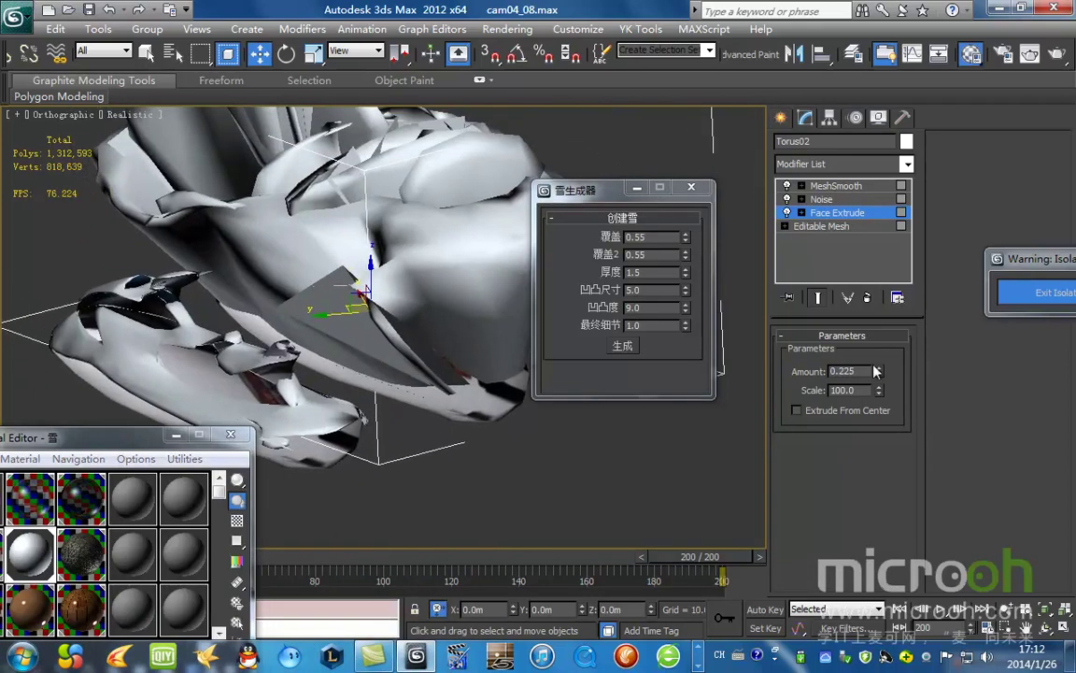
{"action": "left_click_drag", "start_coordinate": [878, 370], "coordinate": [876, 386]}
{"action": "left_click", "coordinate": [635, 192]}
{"action": "scroll", "coordinate": [562, 245], "scroll_direction": "down", "scroll_amount": 5}
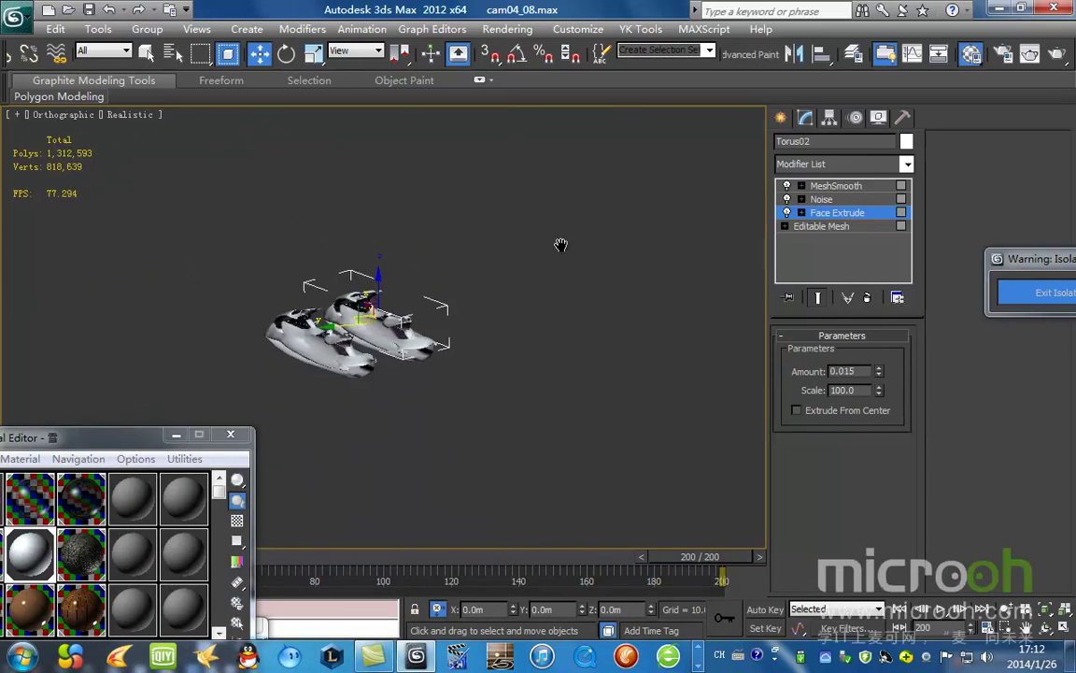
Step: Return to the Camera04 view, exit the jet ski isolation and minimize the Material Editor
{"action": "key", "text": "c"}
{"action": "left_click", "coordinate": [680, 289]}
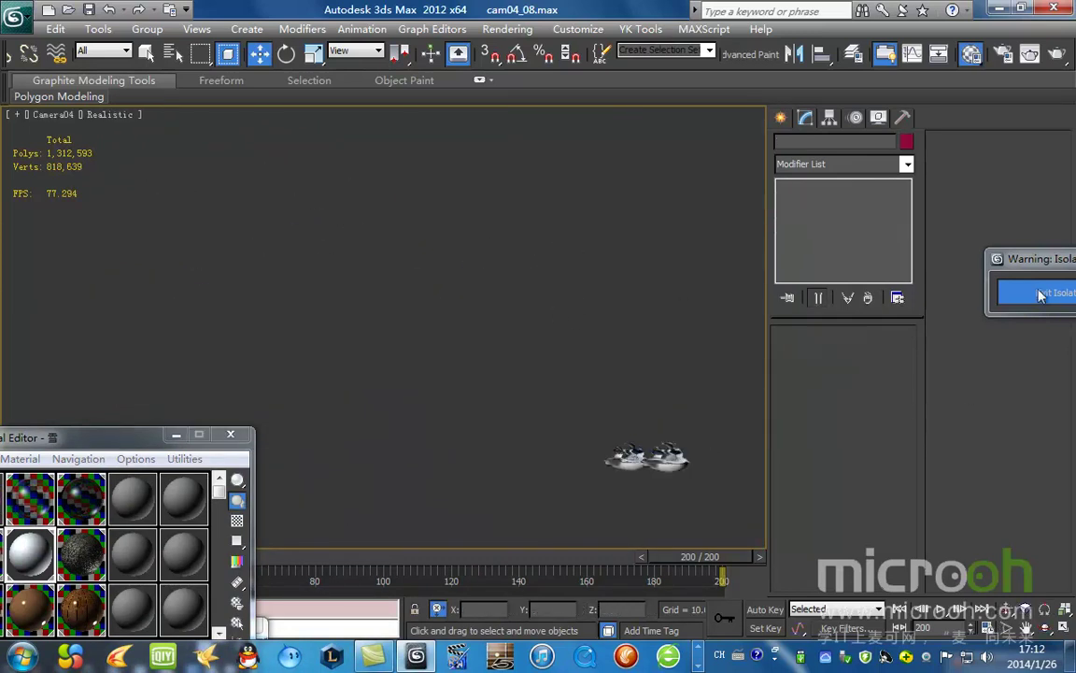
{"action": "left_click", "coordinate": [1068, 295]}
{"action": "left_click_drag", "start_coordinate": [149, 448], "coordinate": [554, 173]}
{"action": "left_click", "coordinate": [593, 166]}
Step: Select the six parked cars along the river in the wireframe top view and isolate them
{"action": "key", "text": "t"}
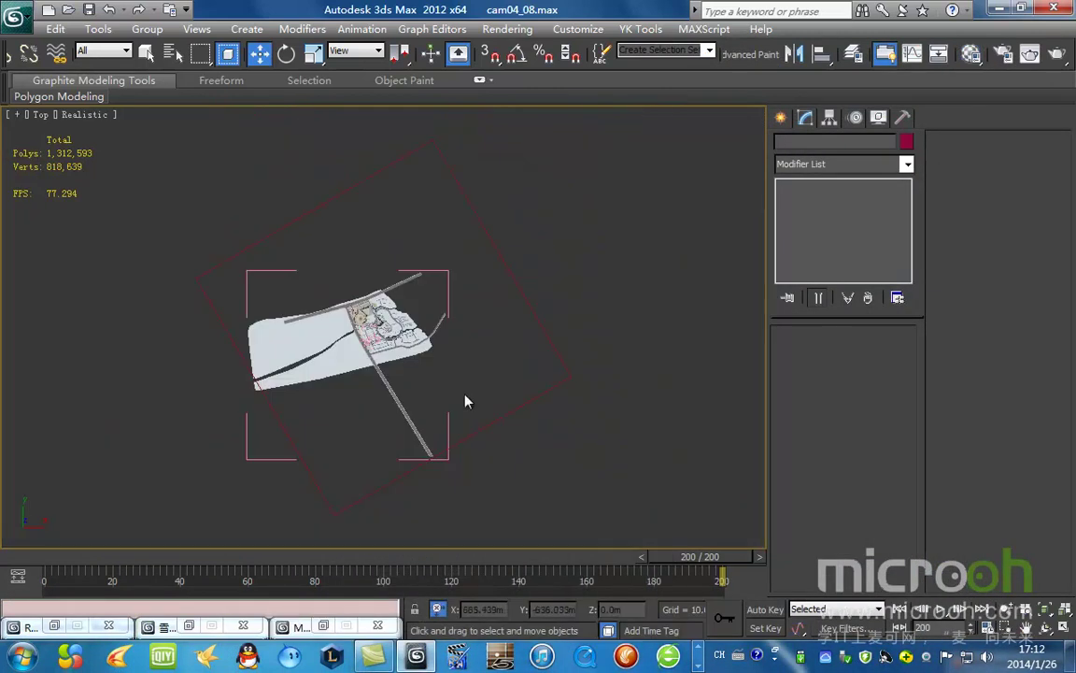
{"action": "scroll", "coordinate": [557, 264], "scroll_direction": "up", "scroll_amount": 10}
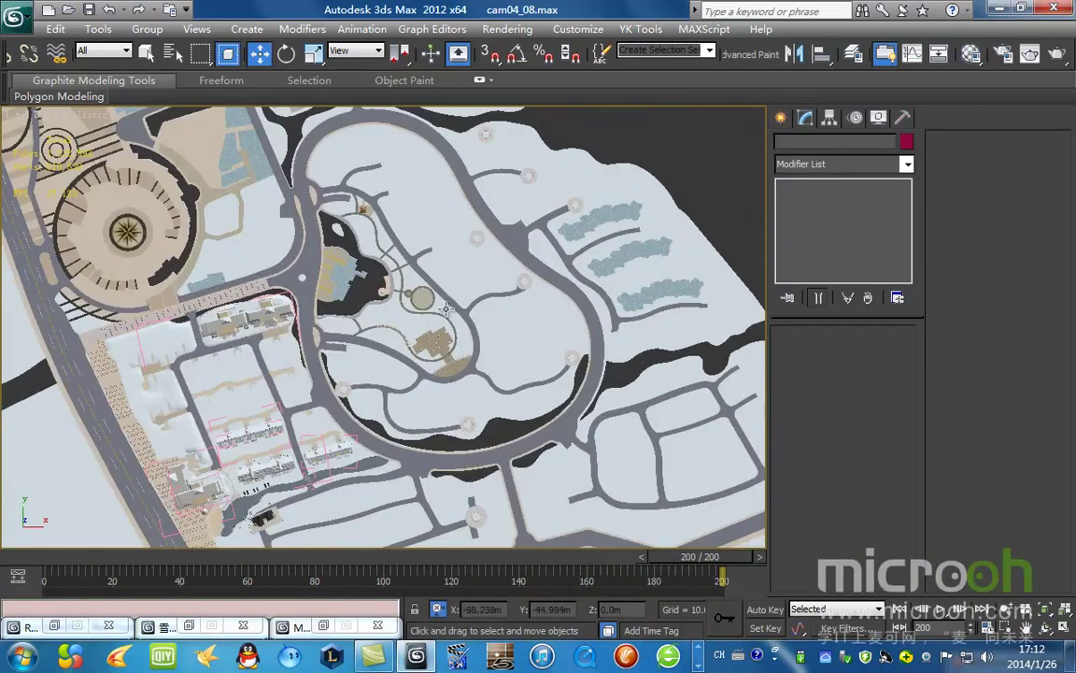
{"action": "scroll", "coordinate": [293, 362], "scroll_direction": "up", "scroll_amount": 10}
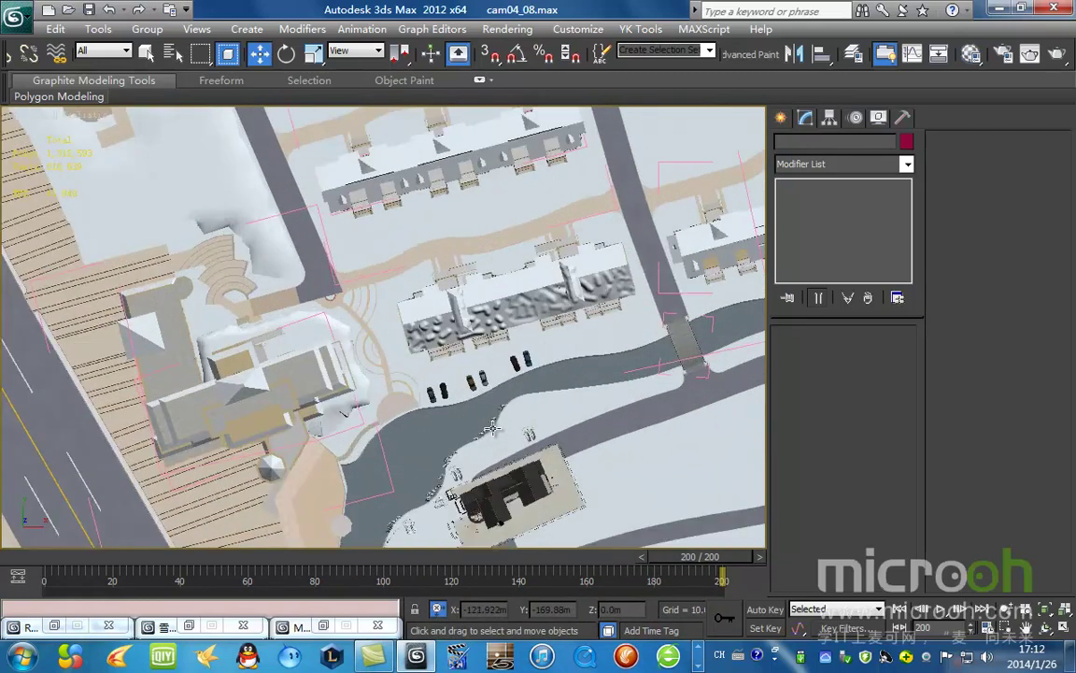
{"action": "scroll", "coordinate": [492, 428], "scroll_direction": "up", "scroll_amount": 10}
{"action": "key", "text": "F3"}
{"action": "scroll", "coordinate": [481, 353], "scroll_direction": "down", "scroll_amount": 3}
{"action": "middle_click_drag", "start_coordinate": [530, 314], "coordinate": [408, 391]}
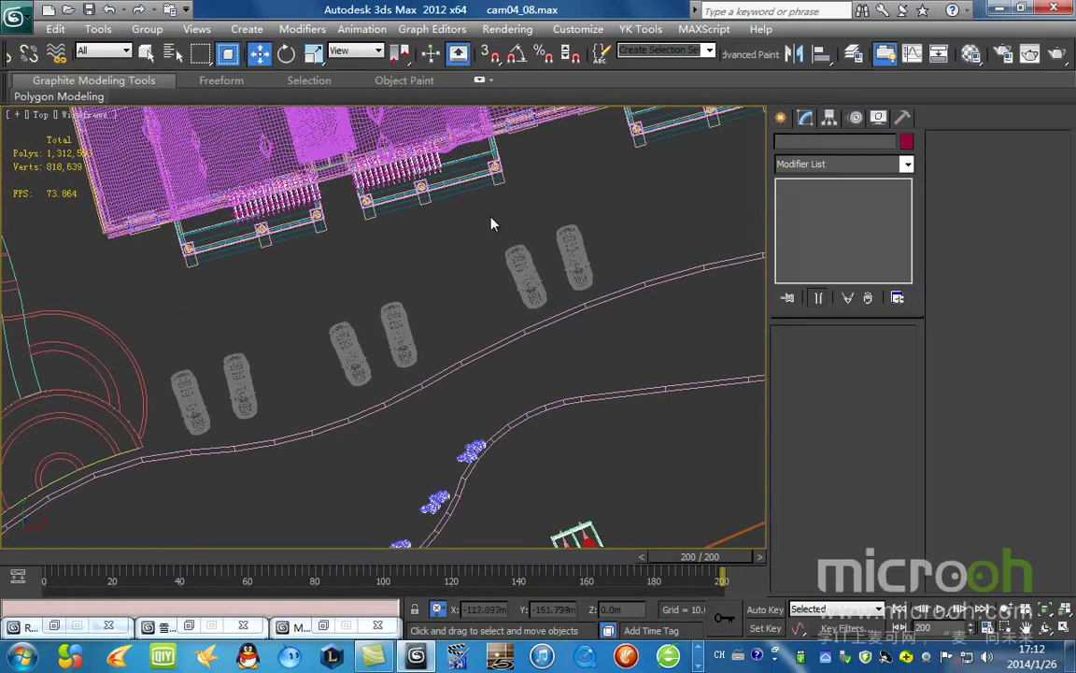
{"action": "left_click_drag", "start_coordinate": [644, 349], "coordinate": [642, 351]}
{"action": "middle_click_drag", "start_coordinate": [504, 364], "coordinate": [605, 350]}
{"action": "left_click_drag", "start_coordinate": [407, 284], "coordinate": [561, 409]}
{"action": "left_click_drag", "start_coordinate": [260, 315], "coordinate": [373, 442]}
{"action": "key", "text": "alt+q"}
Step: Check the isolated cars in shaded display, return to wireframe and select all of their objects
{"action": "middle_click_drag", "start_coordinate": [501, 447], "coordinate": [513, 391], "text": "alt"}
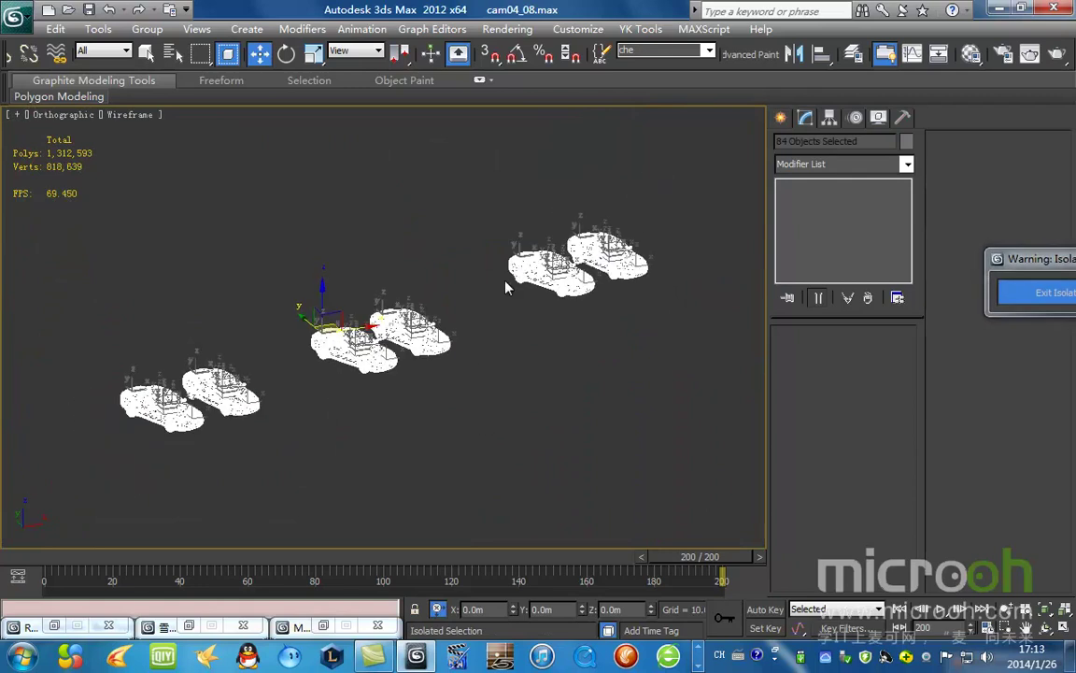
{"action": "left_click", "coordinate": [514, 391]}
{"action": "key", "text": "F3"}
{"action": "scroll", "coordinate": [433, 374], "scroll_direction": "up", "scroll_amount": 4}
{"action": "scroll", "coordinate": [433, 376], "scroll_direction": "down", "scroll_amount": 5}
{"action": "key", "text": "F3"}
{"action": "key", "text": "ctrl+a"}
{"action": "key", "text": "z"}
Step: Save only the selected car objects to the desktop as Untitled.max
{"action": "left_click", "coordinate": [21, 24]}
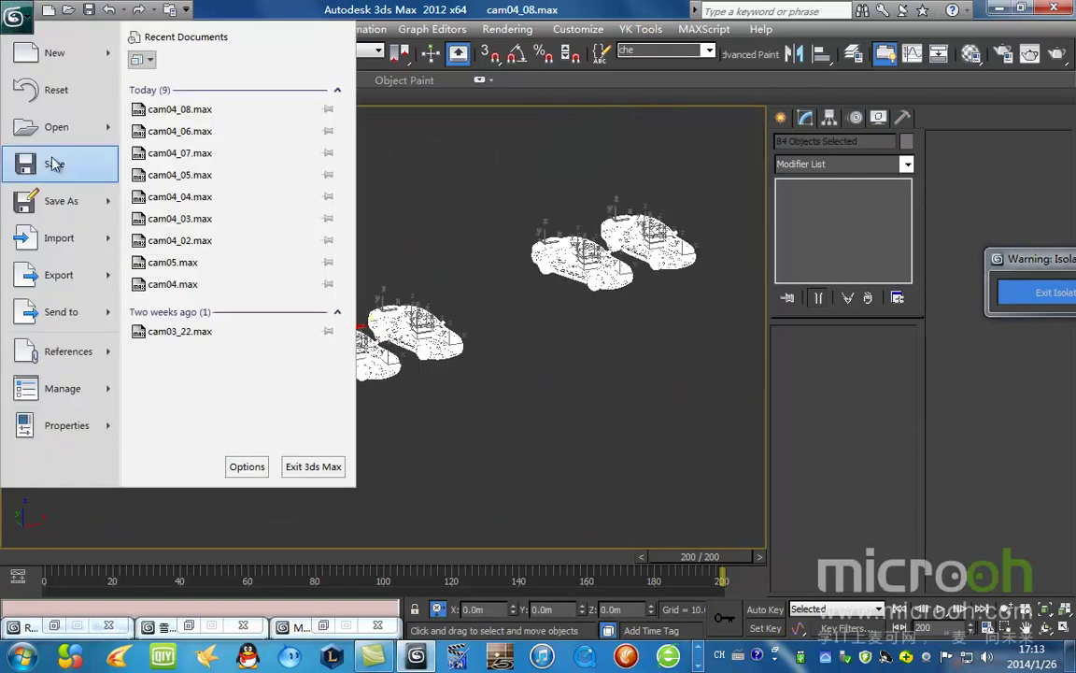
{"action": "mouse_move", "coordinate": [79, 210]}
{"action": "left_click", "coordinate": [257, 224]}
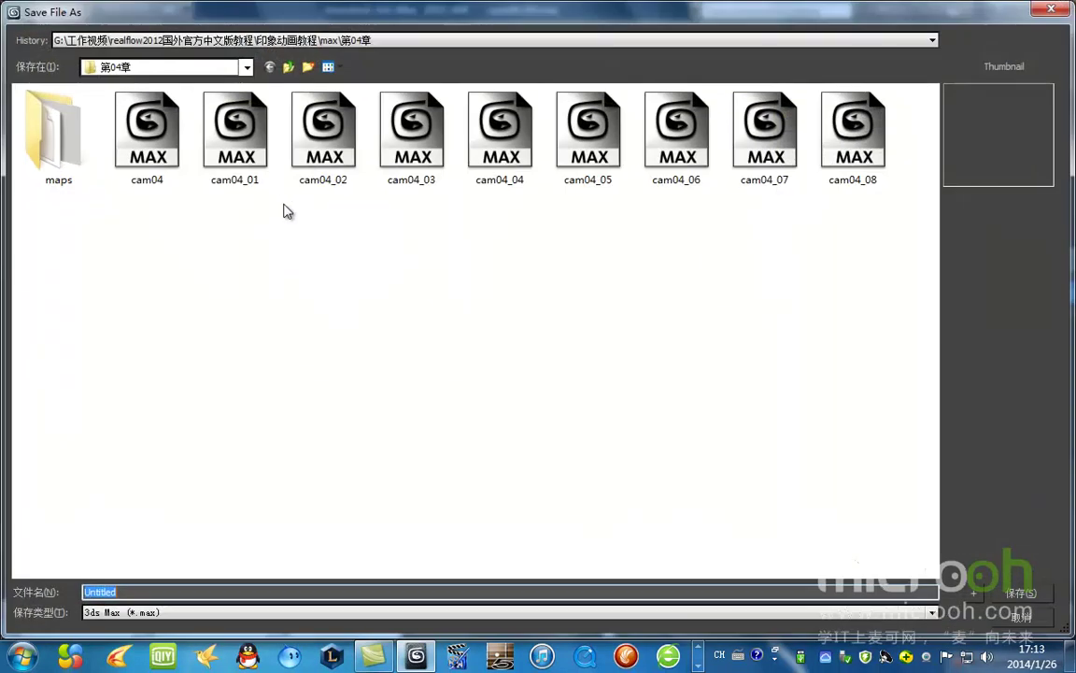
{"action": "left_click", "coordinate": [205, 67]}
{"action": "left_click", "coordinate": [112, 86]}
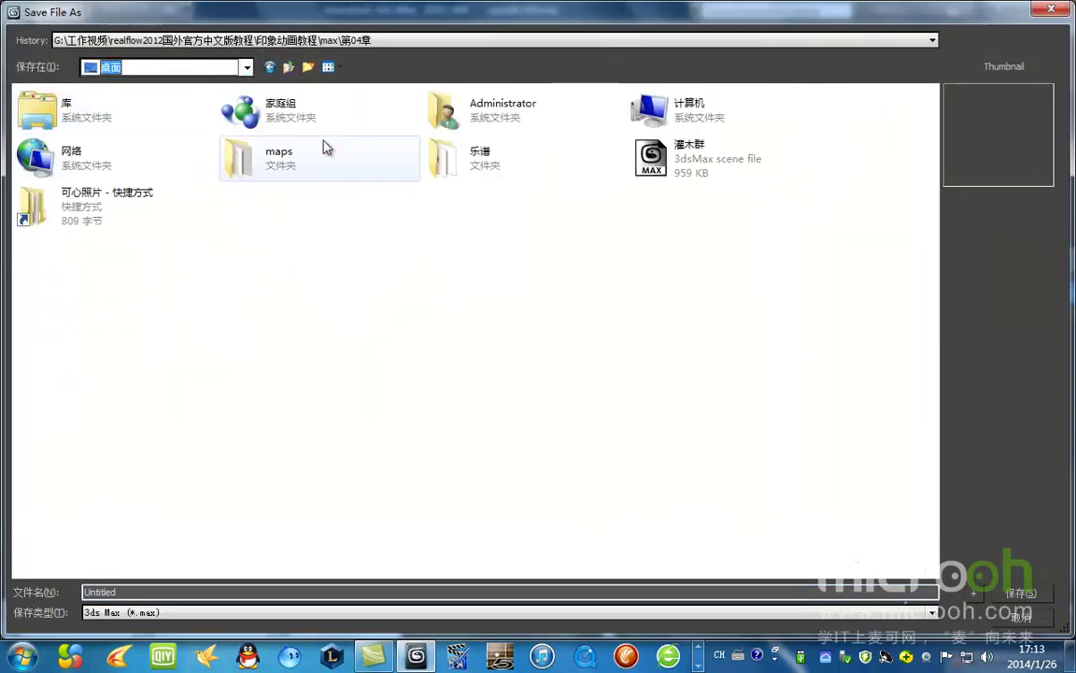
{"action": "left_click", "coordinate": [135, 592]}
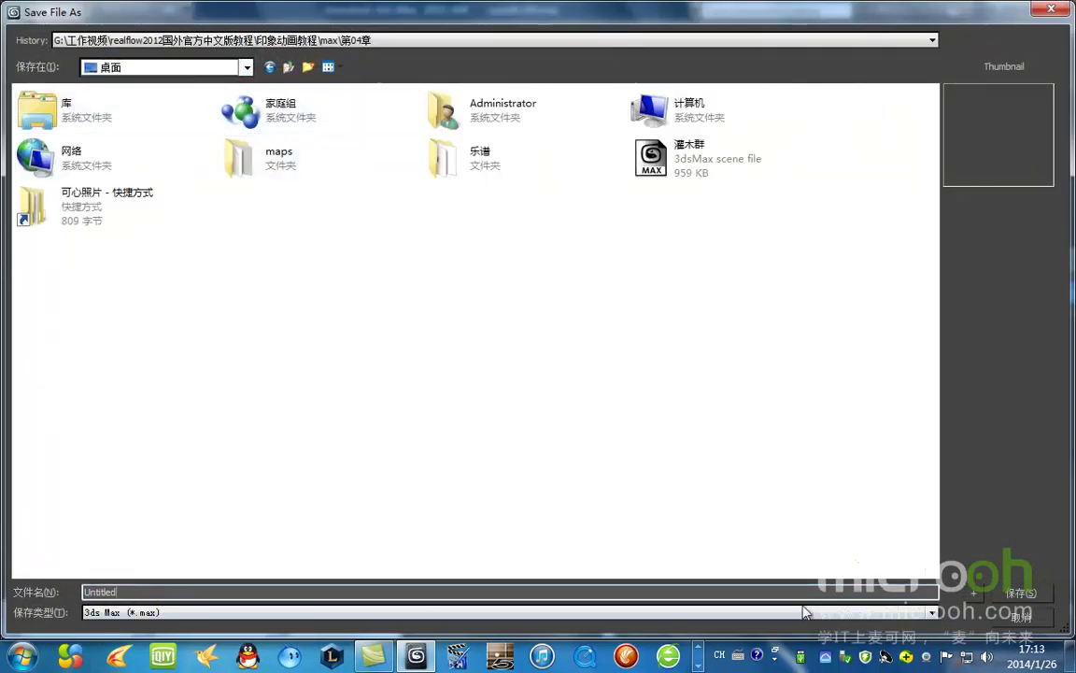
{"action": "left_click", "coordinate": [1021, 594]}
Step: Save the full scene to the desktop under the incremented name cam04_09
{"action": "middle_click_drag", "start_coordinate": [248, 241], "coordinate": [354, 231]}
{"action": "left_click", "coordinate": [14, 25]}
{"action": "left_click", "coordinate": [47, 198]}
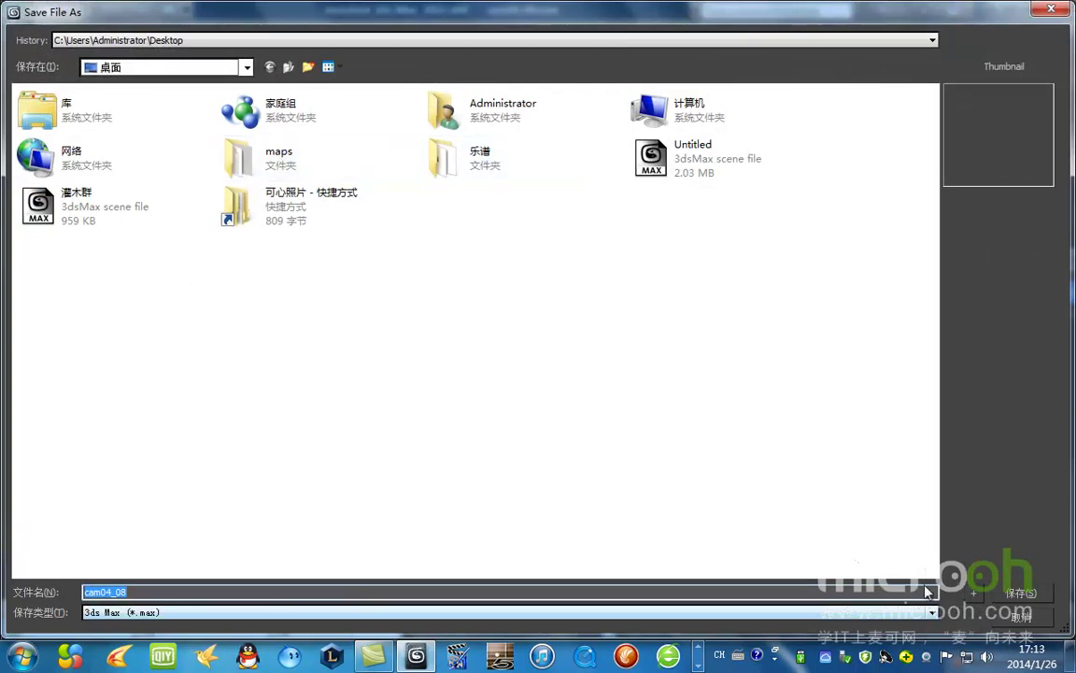
{"action": "left_click", "coordinate": [937, 615]}
{"action": "left_click", "coordinate": [937, 616]}
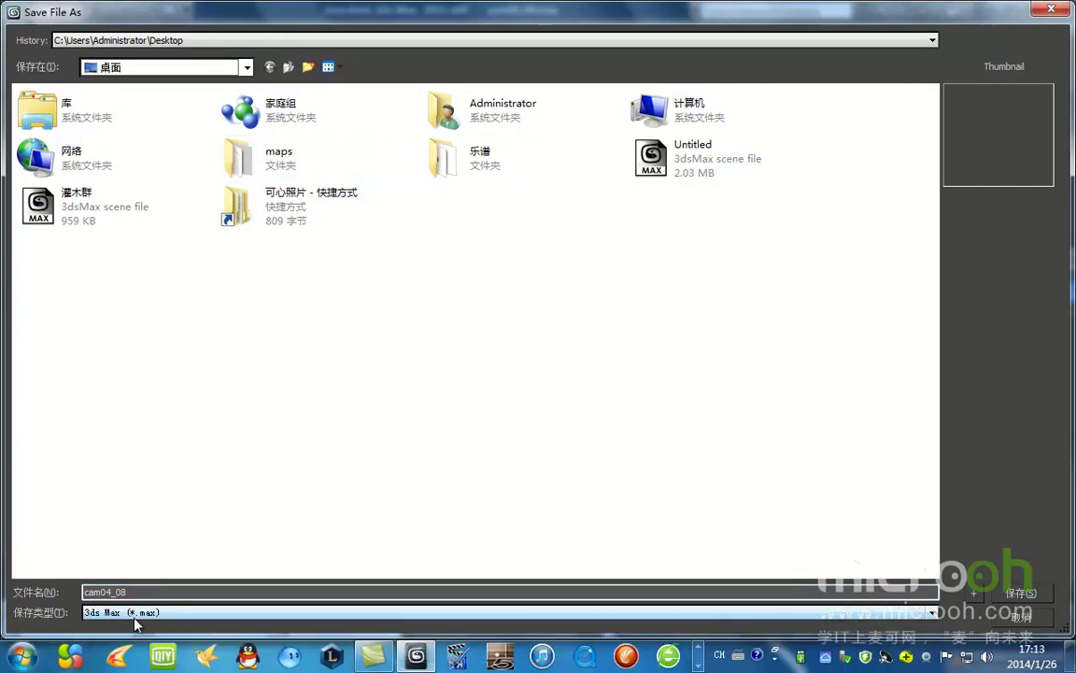
{"action": "left_click", "coordinate": [1018, 592]}
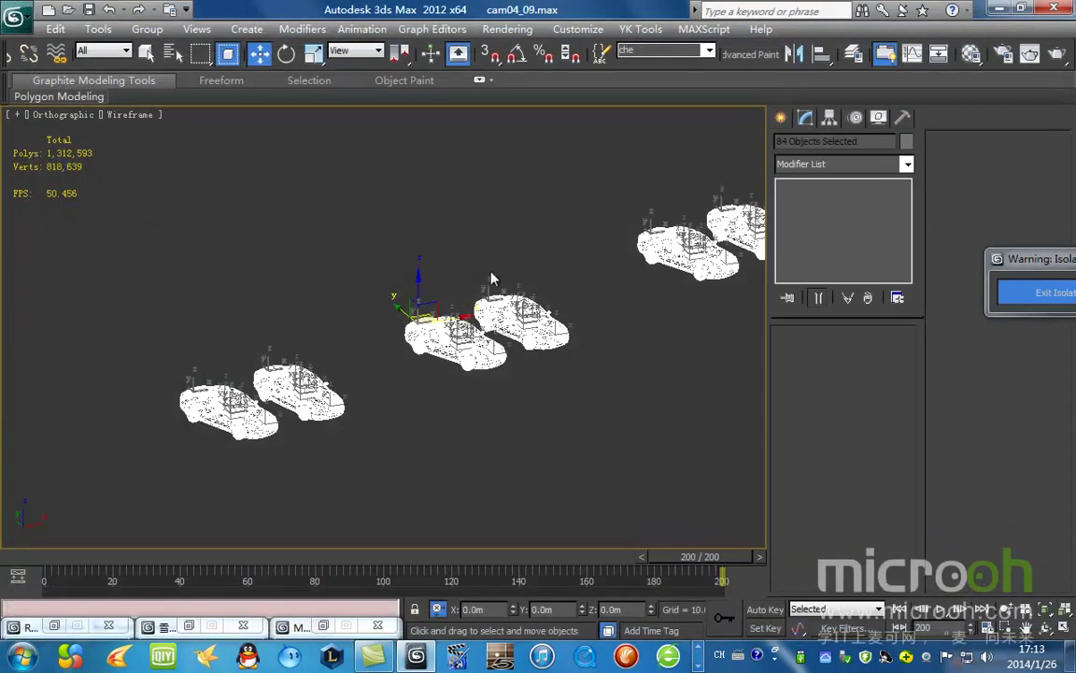
Step: Deselect the cars and exit their isolation in the top view
{"action": "left_click", "coordinate": [474, 196]}
{"action": "scroll", "coordinate": [485, 309], "scroll_direction": "down", "scroll_amount": 4}
{"action": "scroll", "coordinate": [480, 355], "scroll_direction": "up", "scroll_amount": 5}
{"action": "scroll", "coordinate": [477, 373], "scroll_direction": "down", "scroll_amount": 5}
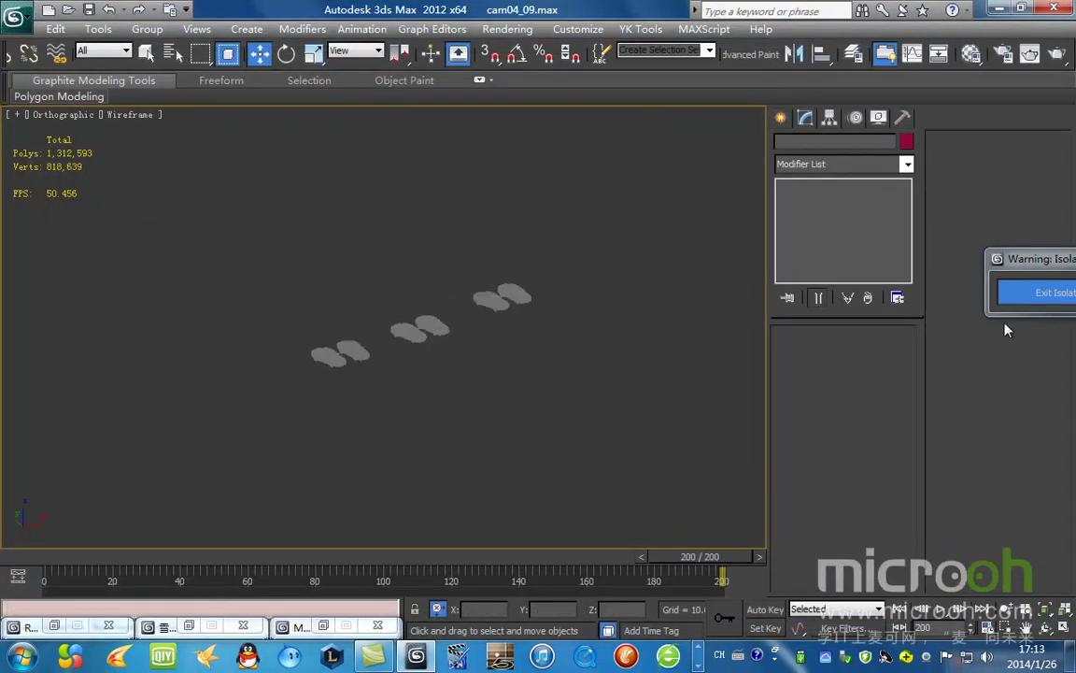
{"action": "middle_click_drag", "start_coordinate": [564, 355], "coordinate": [547, 291]}
{"action": "key", "text": "t"}
{"action": "scroll", "coordinate": [447, 387], "scroll_direction": "down", "scroll_amount": 4}
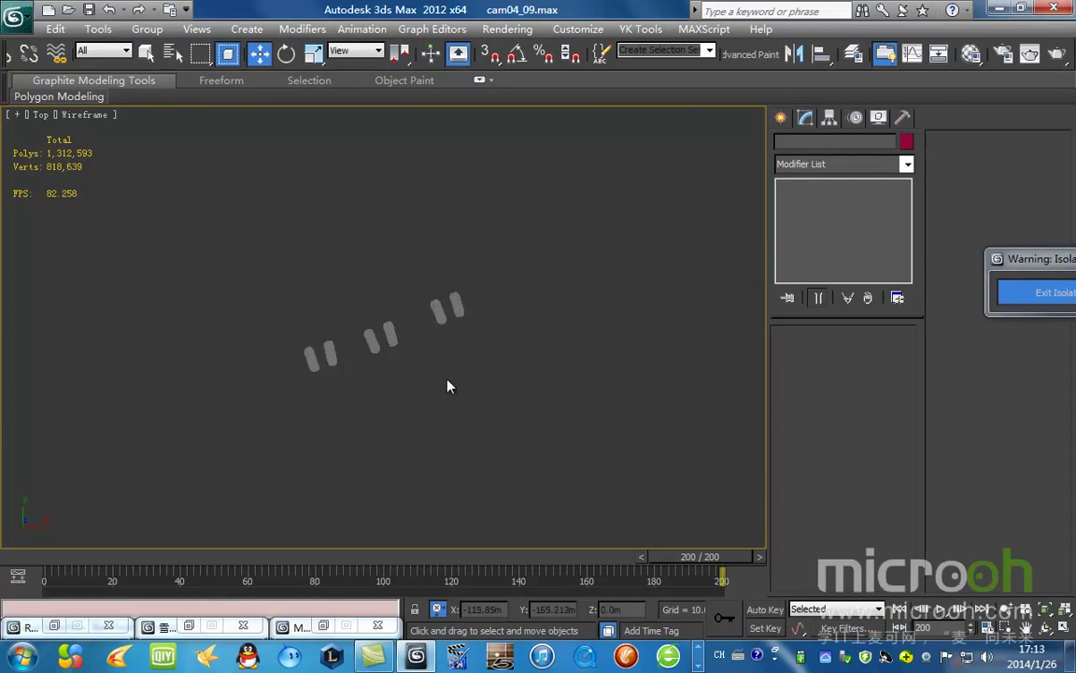
{"action": "left_click", "coordinate": [1037, 292]}
{"action": "scroll", "coordinate": [546, 313], "scroll_direction": "up", "scroll_amount": 3}
{"action": "scroll", "coordinate": [545, 313], "scroll_direction": "down", "scroll_amount": 3}
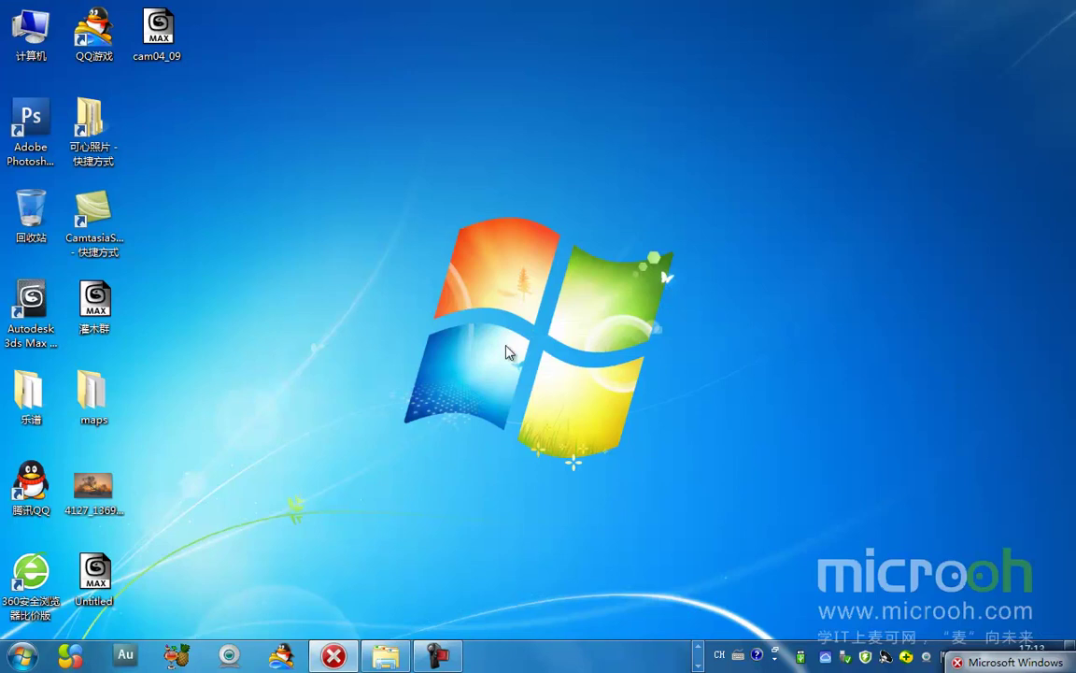
Step: Refresh the desktop and launch 3ds Max 2012 again with an empty scene
{"action": "right_click", "coordinate": [471, 220]}
{"action": "left_click", "coordinate": [536, 271]}
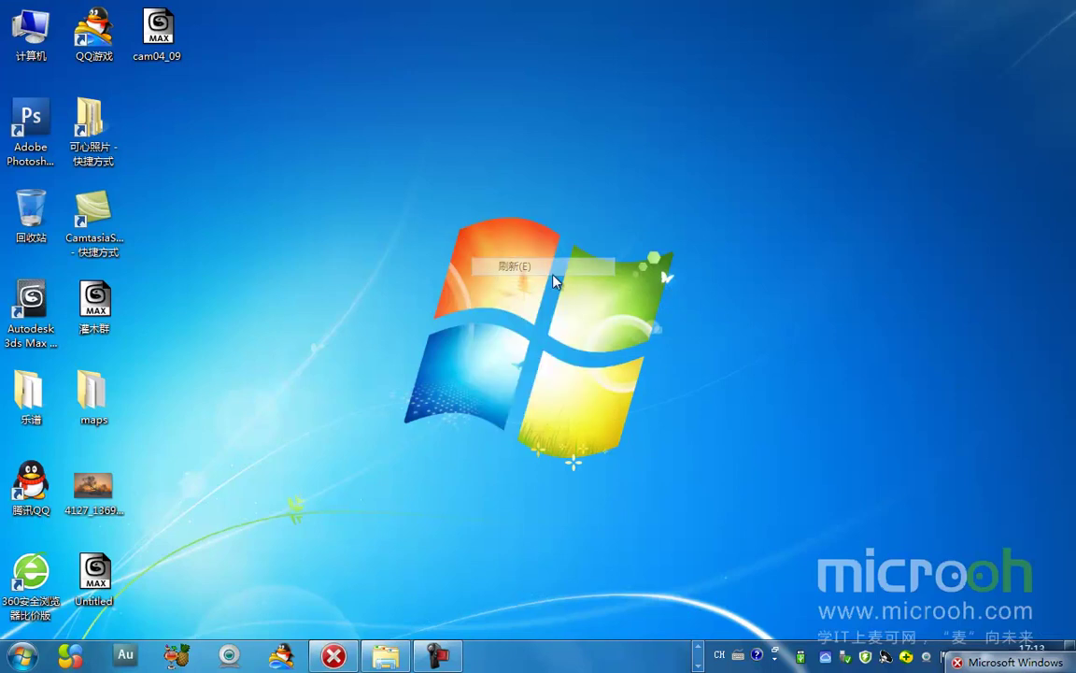
{"action": "double_click", "coordinate": [35, 291]}
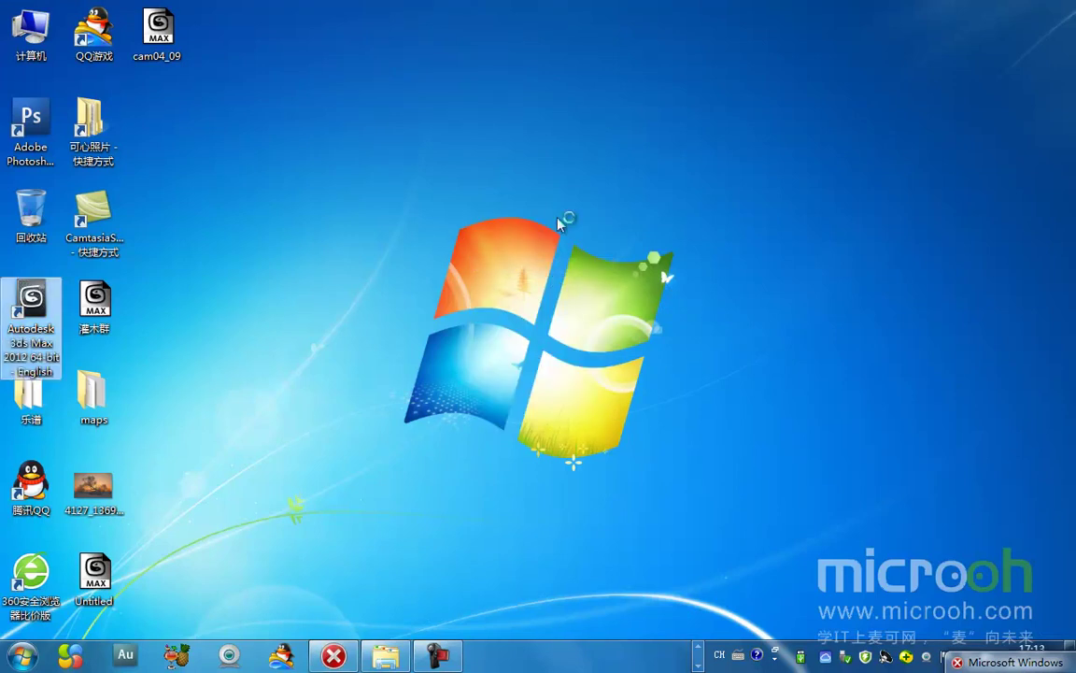
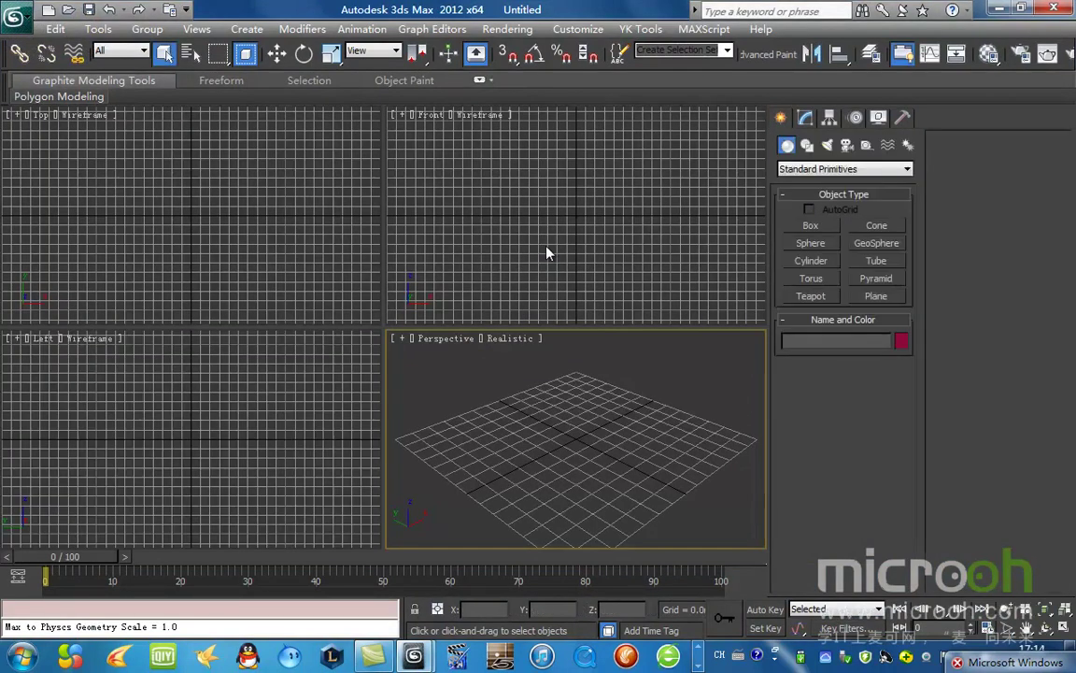
{"action": "left_click", "coordinate": [289, 238]}
{"action": "left_click", "coordinate": [476, 224]}
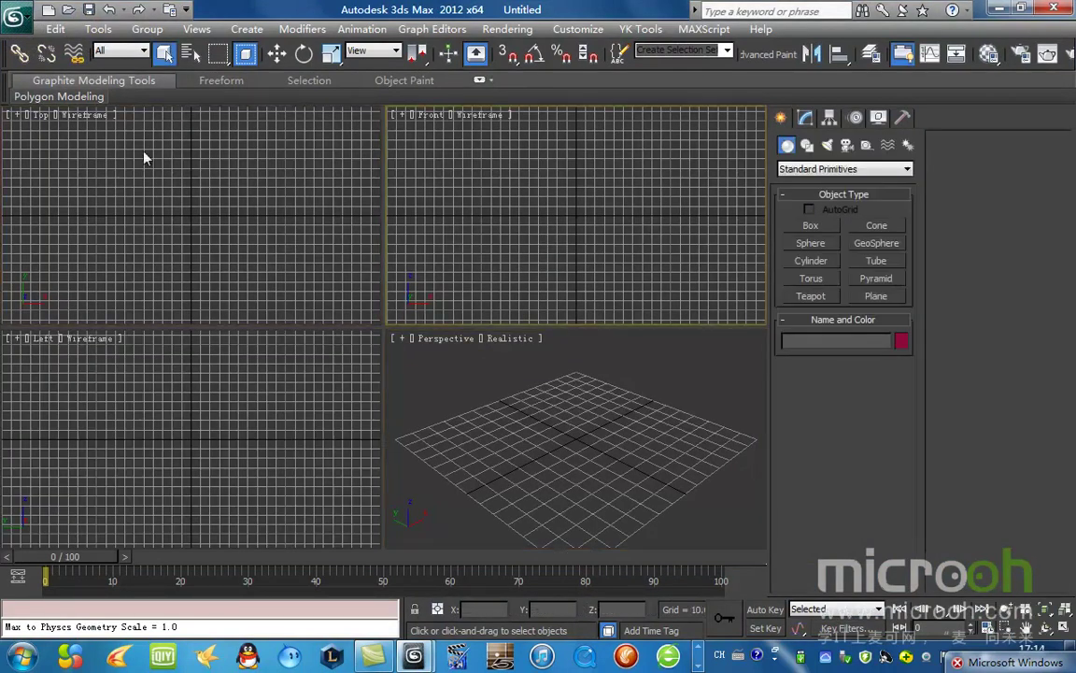
Step: Merge all objects from the desktop file Untitled.max into the empty scene
{"action": "left_click", "coordinate": [12, 25]}
{"action": "mouse_move", "coordinate": [73, 206]}
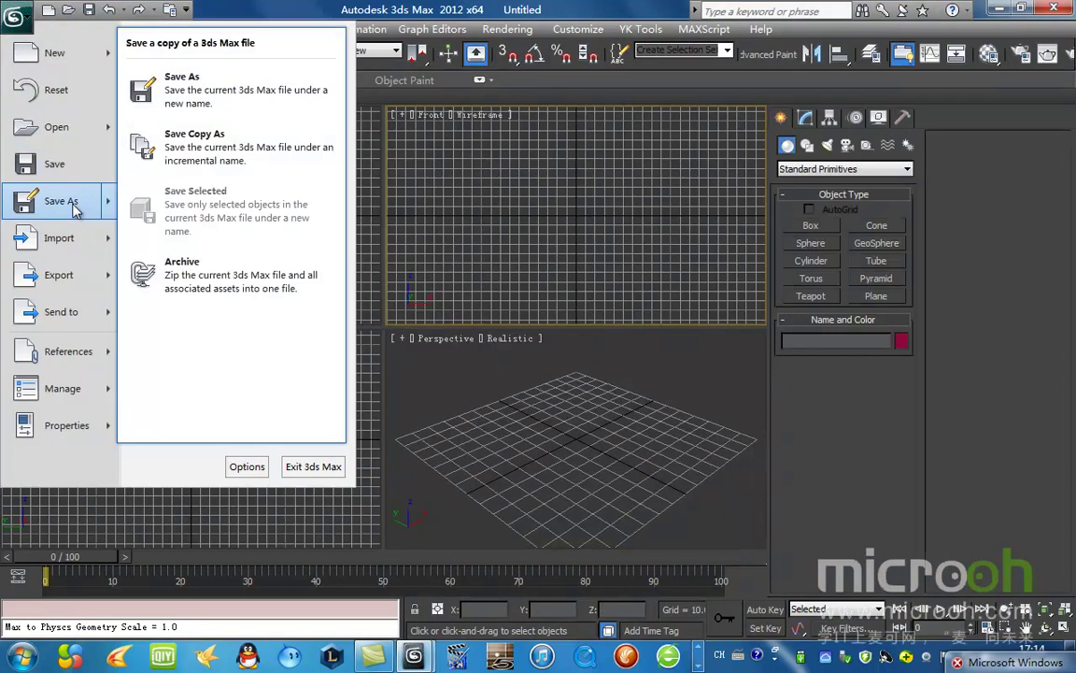
{"action": "mouse_move", "coordinate": [79, 238]}
{"action": "left_click", "coordinate": [186, 138]}
{"action": "left_click", "coordinate": [158, 67]}
{"action": "left_click", "coordinate": [121, 77]}
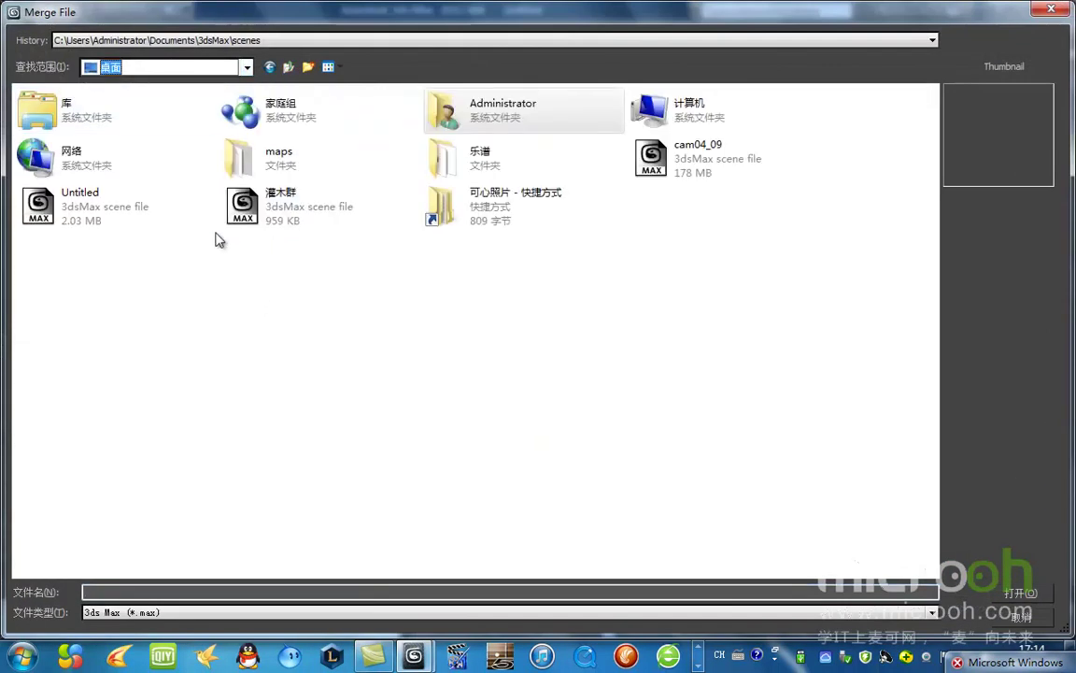
{"action": "double_click", "coordinate": [103, 216]}
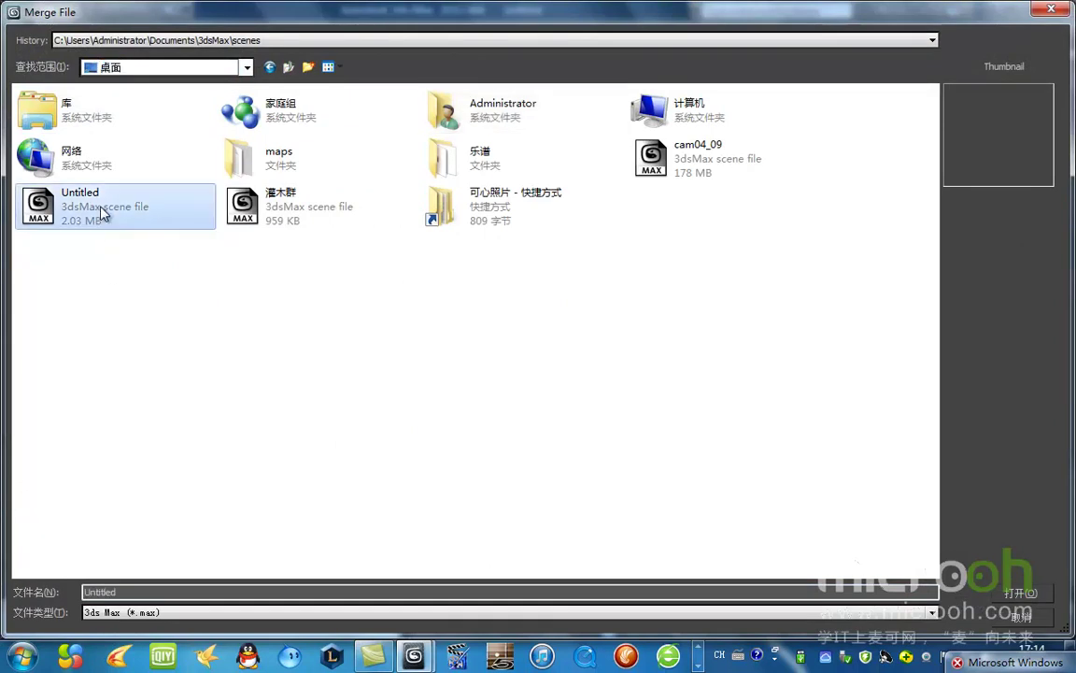
{"action": "left_click", "coordinate": [399, 435]}
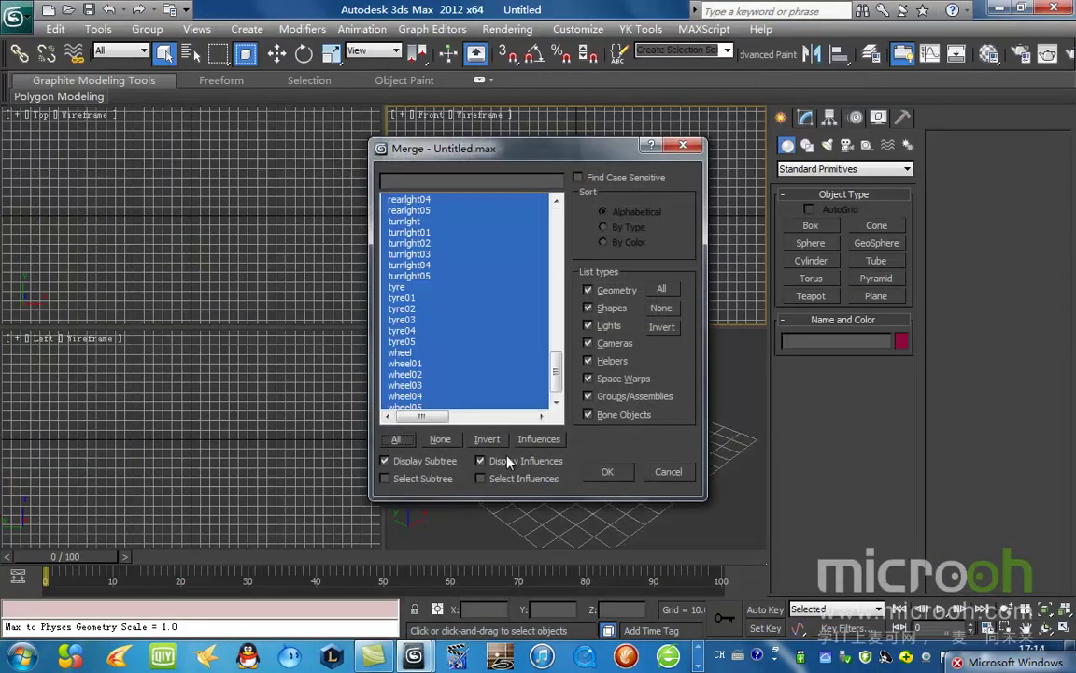
{"action": "left_click", "coordinate": [607, 474]}
Step: Frame the merged cars in a single maximized shaded viewport, hide the grid and deselect everything
{"action": "key", "text": "ctrl+shift+z"}
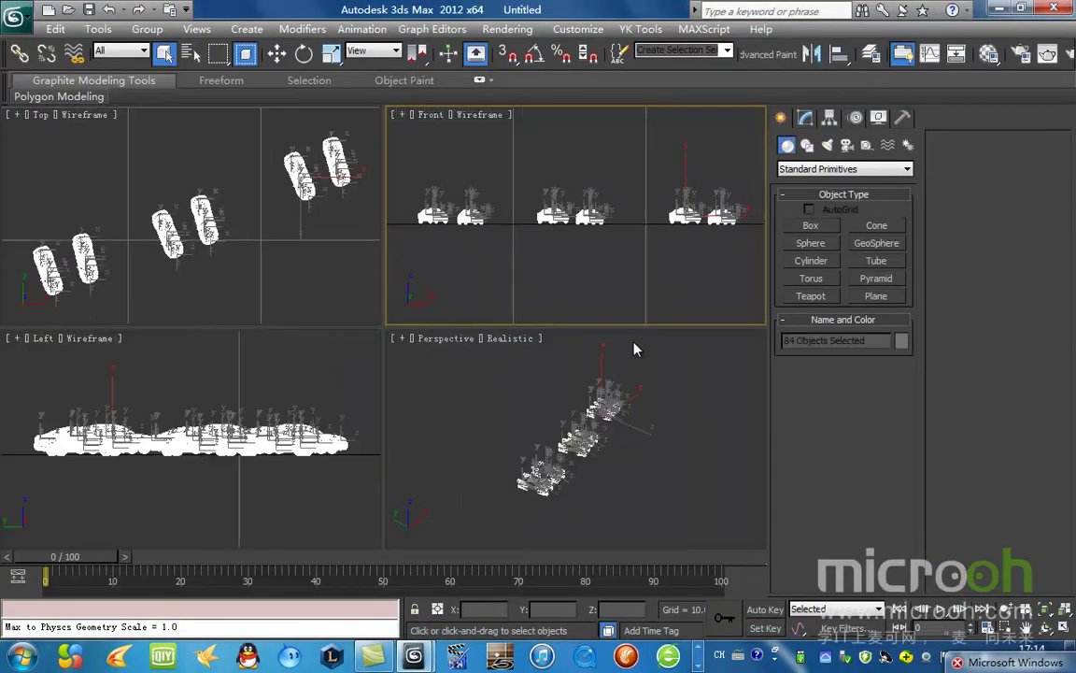
{"action": "right_click", "coordinate": [470, 383]}
{"action": "key", "text": "alt+w"}
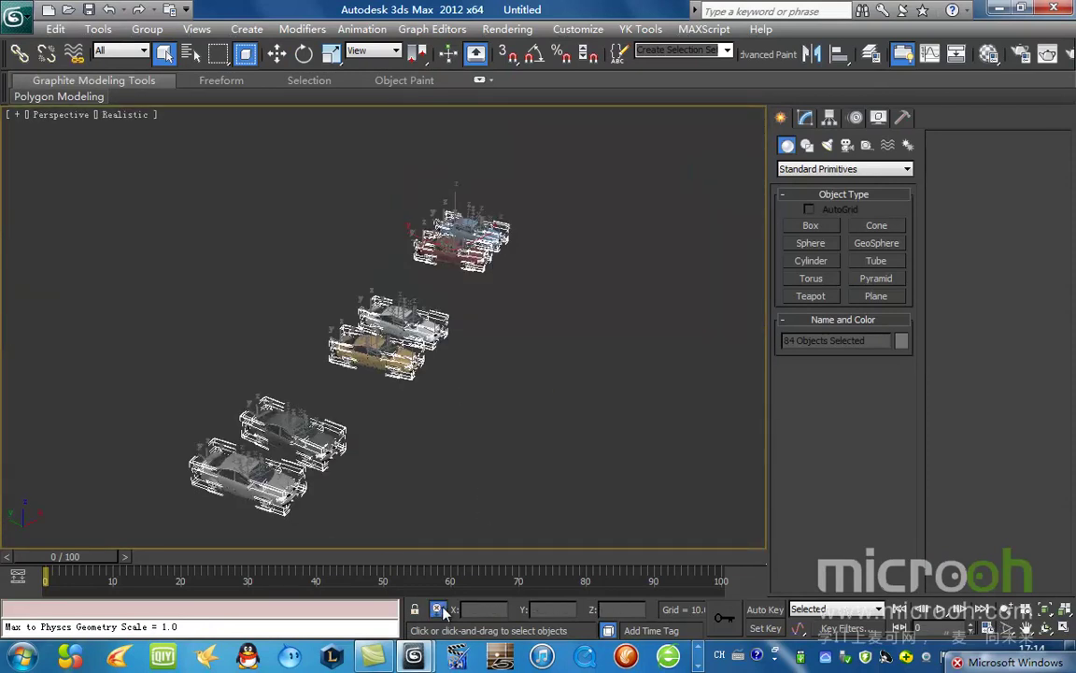
{"action": "key", "text": "t"}
{"action": "scroll", "coordinate": [502, 365], "scroll_direction": "down", "scroll_amount": 2}
{"action": "key", "text": "g"}
{"action": "left_click", "coordinate": [538, 421]}
{"action": "middle_click_drag", "start_coordinate": [517, 310], "coordinate": [562, 241], "text": "alt"}
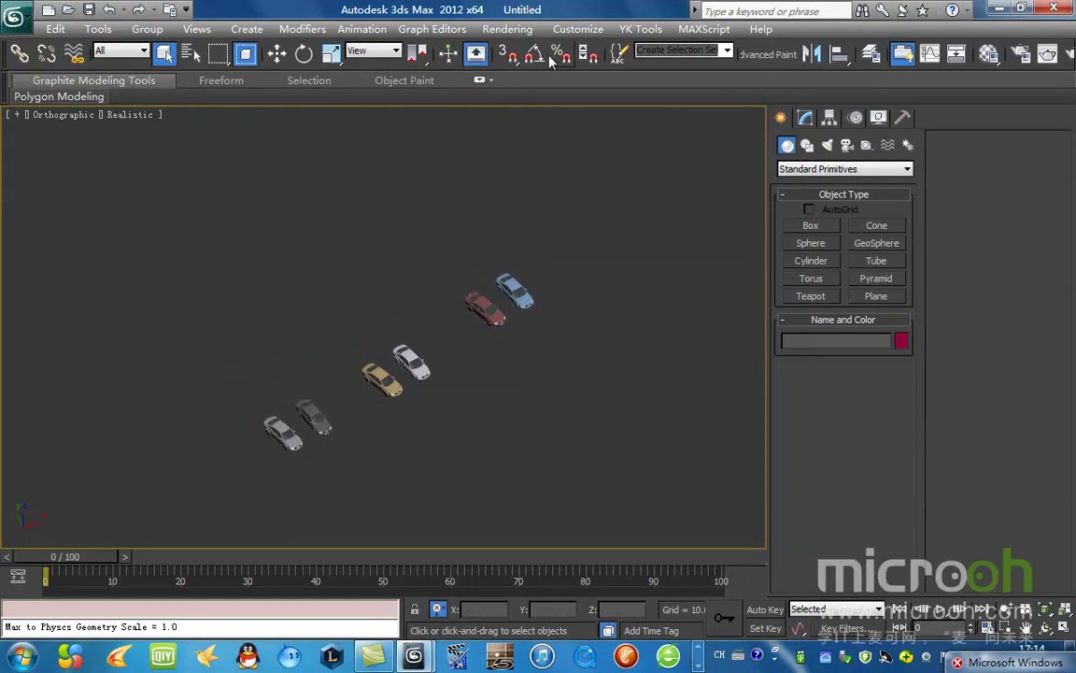
Step: Set the metric display unit scale to Millimeters in the units setup
{"action": "left_click", "coordinate": [577, 29]}
{"action": "left_click", "coordinate": [619, 244]}
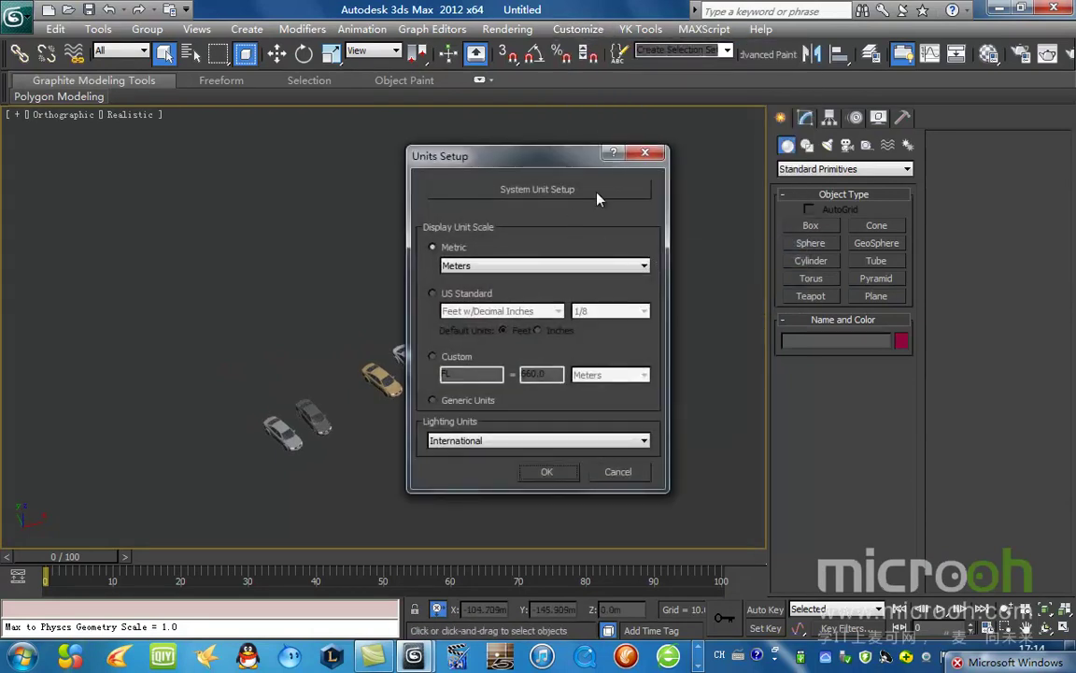
{"action": "left_click", "coordinate": [601, 193]}
{"action": "left_click", "coordinate": [637, 219]}
{"action": "left_click", "coordinate": [492, 267]}
{"action": "left_click", "coordinate": [481, 277]}
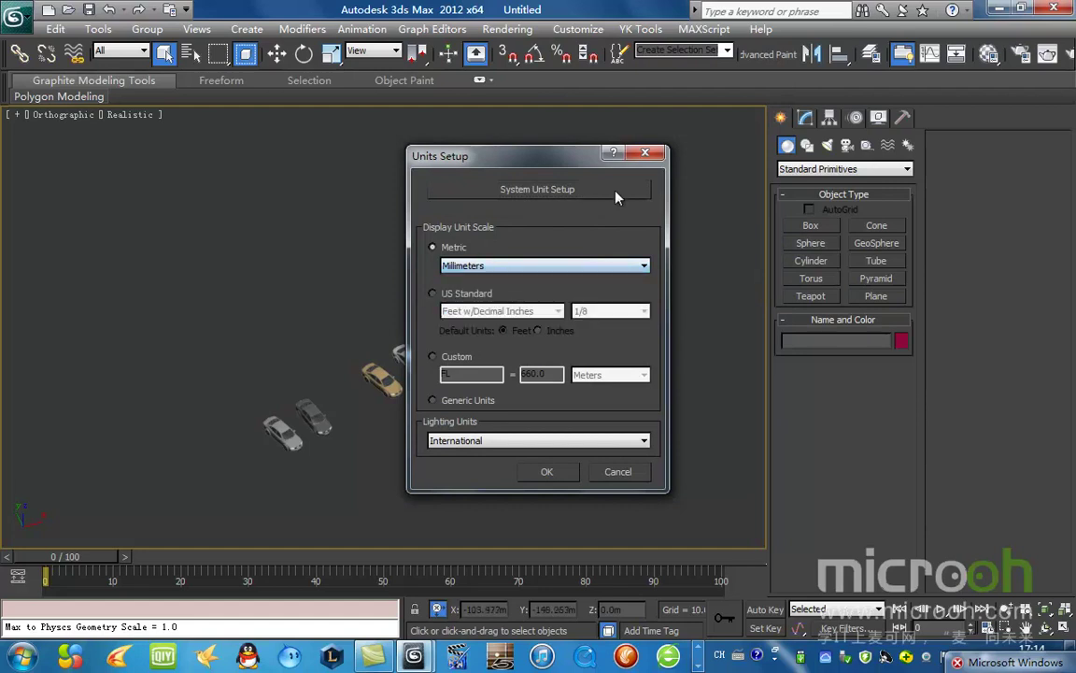
Step: Set the system unit scale to 1.0 Millimeters, try a distance from origin of 10.001 m, and apply the units setup
{"action": "left_click", "coordinate": [577, 191]}
{"action": "left_click", "coordinate": [590, 269]}
{"action": "left_click", "coordinate": [579, 316]}
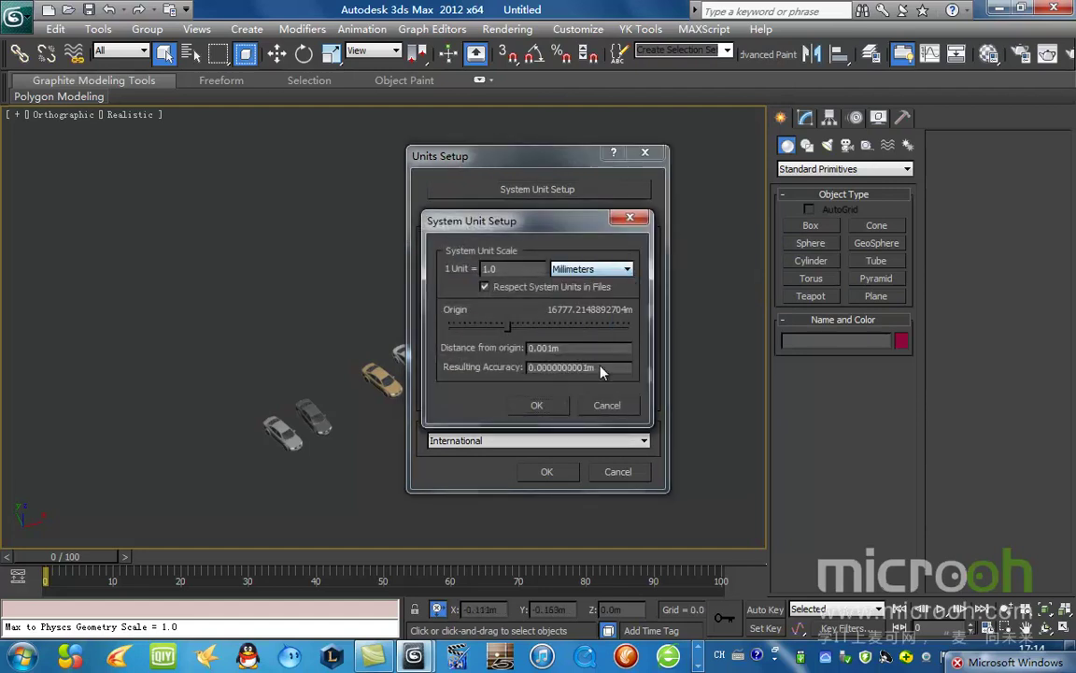
{"action": "left_click", "coordinate": [529, 347]}
{"action": "type", "text": "1"}
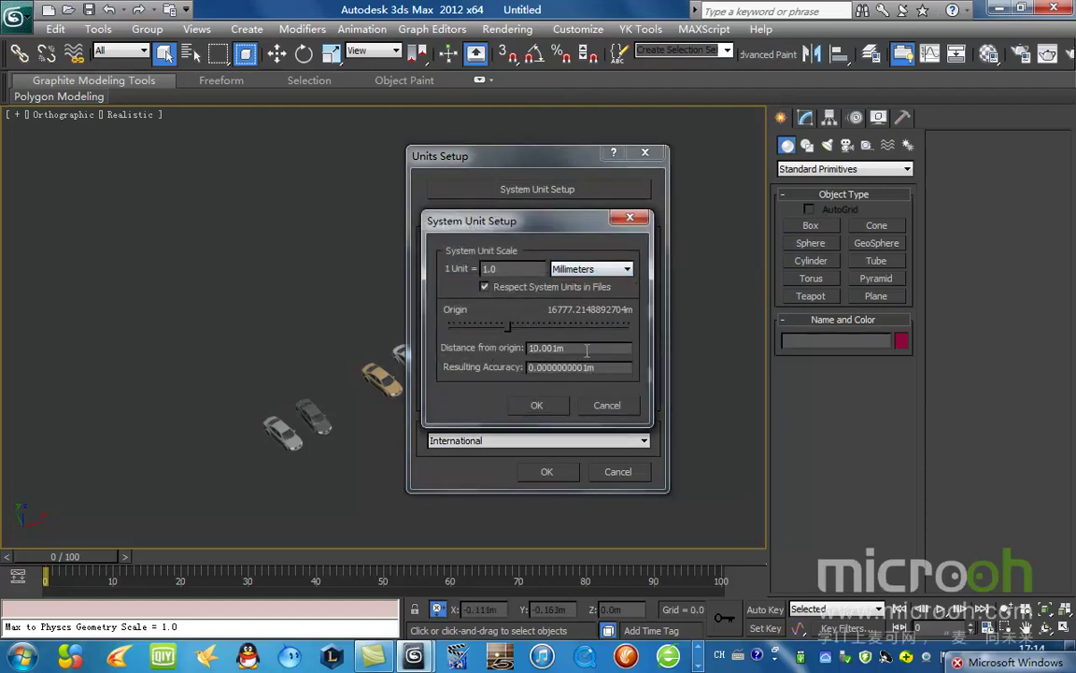
{"action": "left_click", "coordinate": [536, 404]}
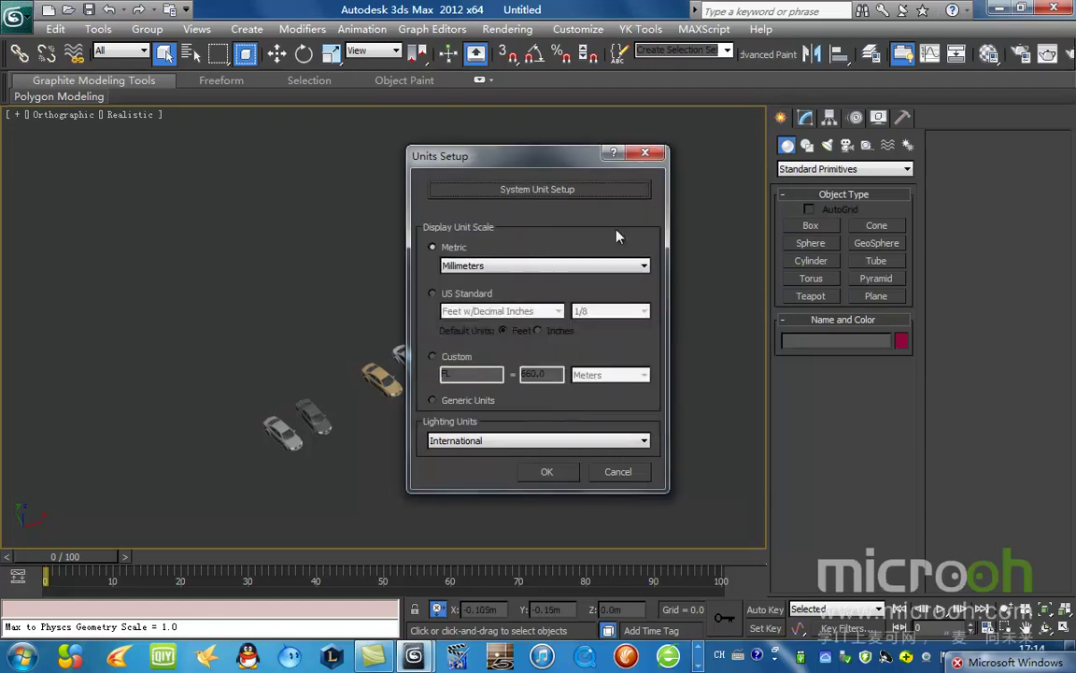
{"action": "left_click", "coordinate": [537, 188]}
{"action": "double_click", "coordinate": [583, 349]}
{"action": "left_click", "coordinate": [537, 406]}
{"action": "left_click", "coordinate": [546, 471]}
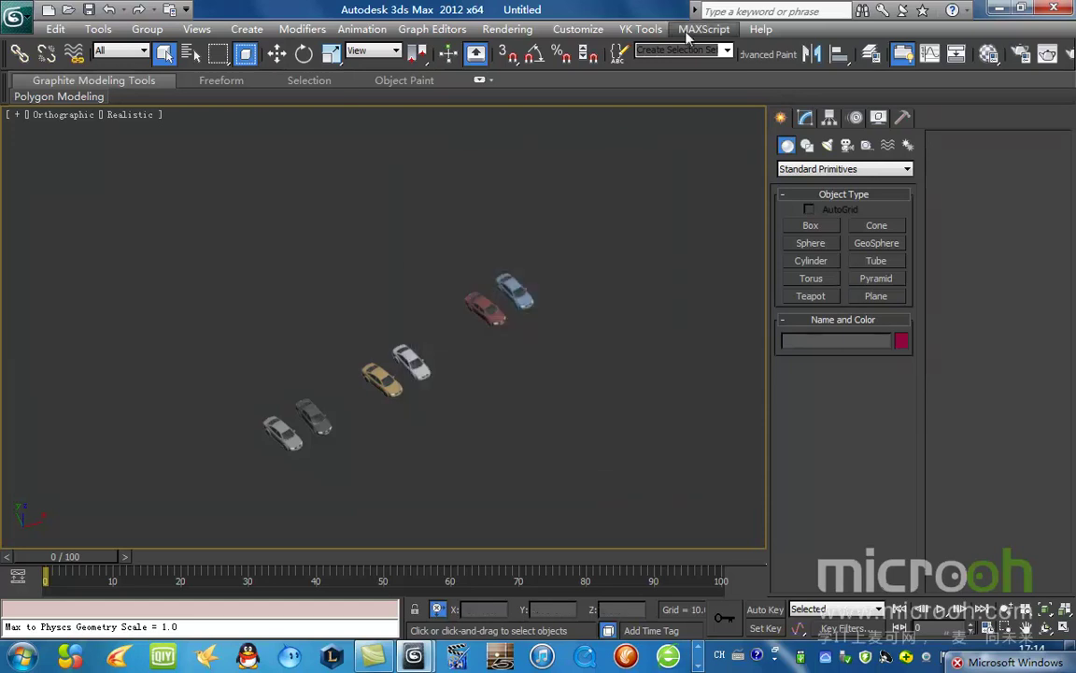
Step: Reopen the units setup and check the system unit scale
{"action": "left_click", "coordinate": [578, 29]}
{"action": "left_click", "coordinate": [604, 250]}
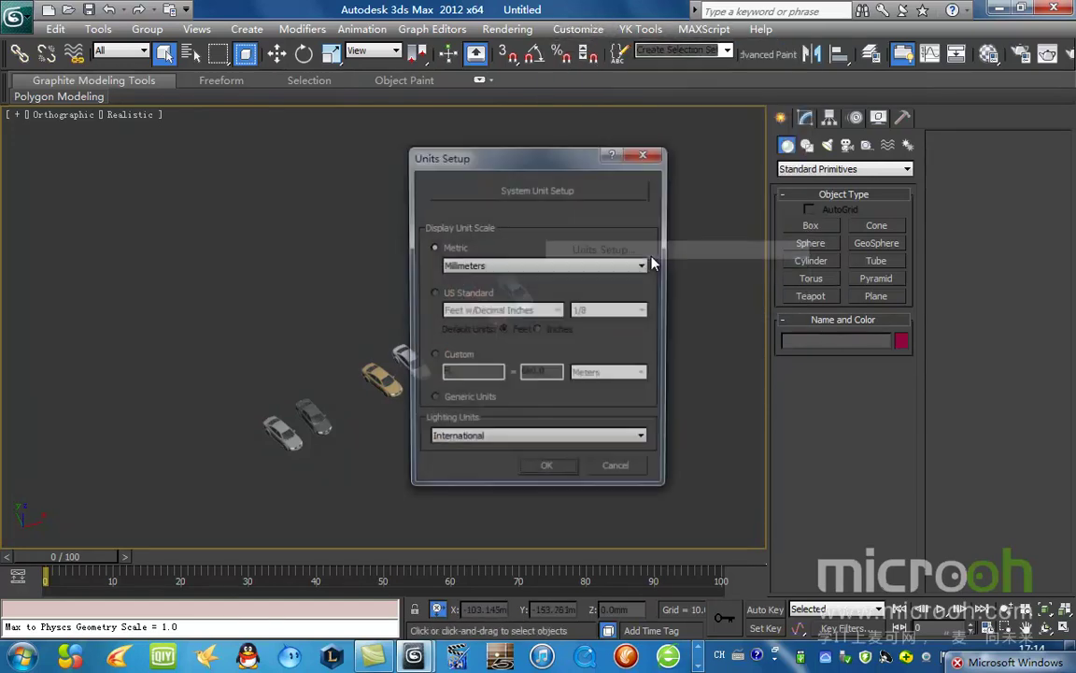
{"action": "left_click", "coordinate": [538, 188]}
{"action": "left_click", "coordinate": [537, 405]}
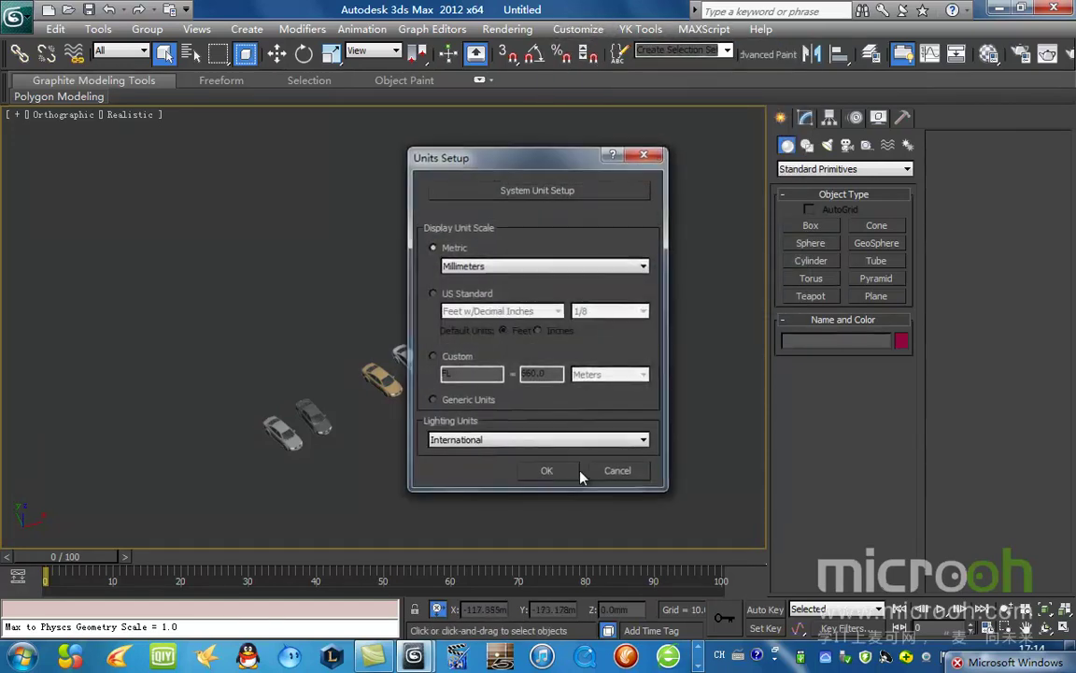
Step: Confirm the units setup, frame the parked cars and display the viewport polygon statistics
{"action": "left_click", "coordinate": [546, 470]}
{"action": "middle_click_drag", "start_coordinate": [429, 407], "coordinate": [475, 333]}
{"action": "scroll", "coordinate": [415, 412], "scroll_direction": "up", "scroll_amount": 5}
{"action": "middle_click_drag", "start_coordinate": [374, 369], "coordinate": [438, 358]}
{"action": "scroll", "coordinate": [353, 353], "scroll_direction": "down", "scroll_amount": 3}
{"action": "key", "text": "7"}
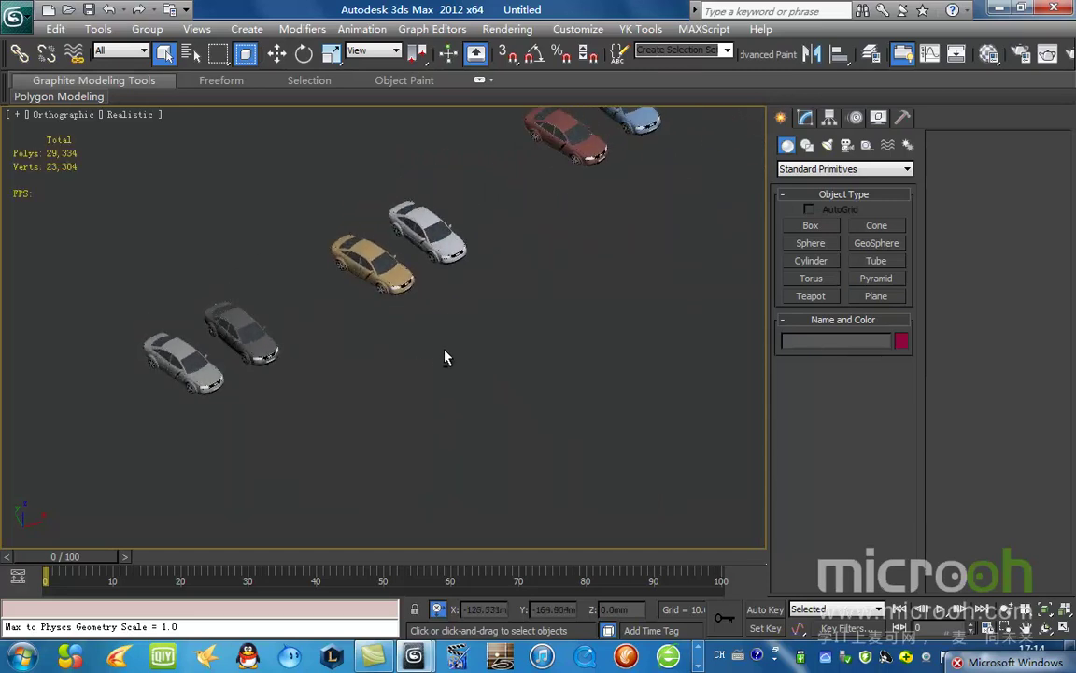
Step: Run the snow generator script and move its window clear of the parked cars
{"action": "left_click", "coordinate": [703, 29]}
{"action": "left_click", "coordinate": [738, 88]}
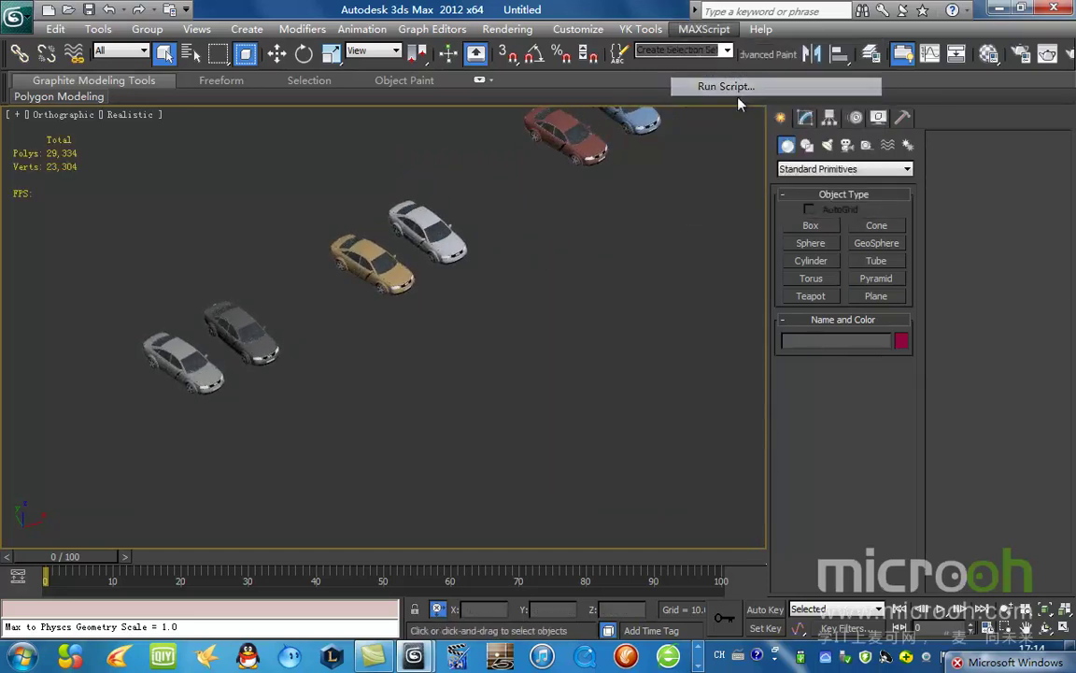
{"action": "double_click", "coordinate": [579, 102]}
{"action": "double_click", "coordinate": [495, 105]}
{"action": "left_click_drag", "start_coordinate": [425, 218], "coordinate": [636, 291]}
{"action": "scroll", "coordinate": [322, 313], "scroll_direction": "up", "scroll_amount": 4}
Step: Try moving the light grey car's body, undo the move and isolate the body
{"action": "left_click", "coordinate": [276, 292]}
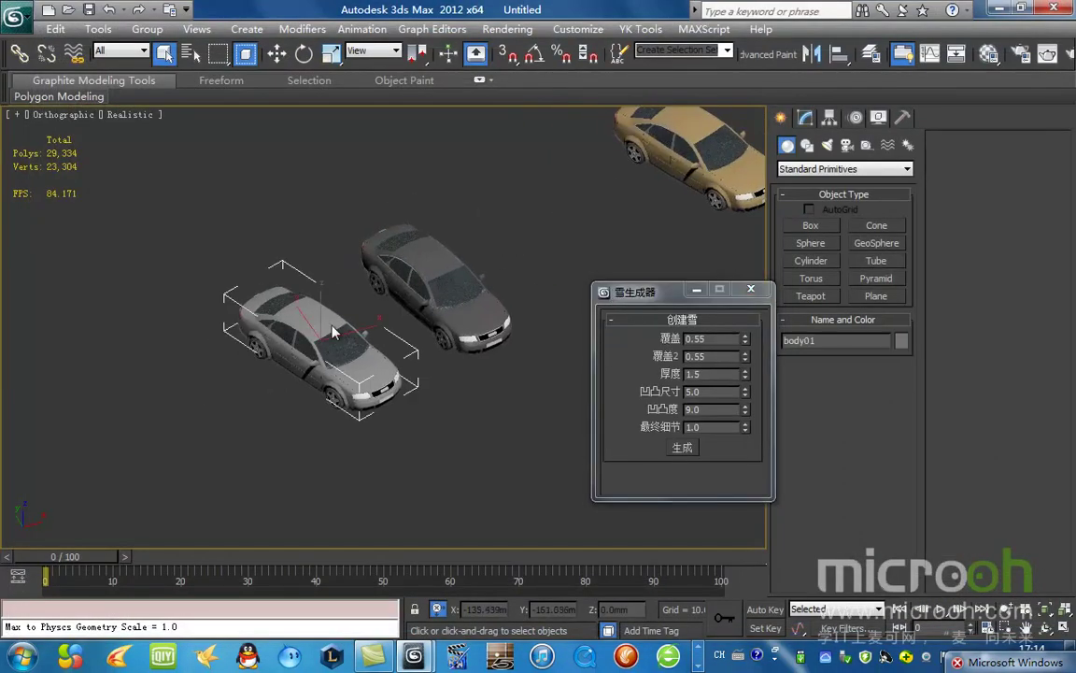
{"action": "left_click", "coordinate": [272, 54]}
{"action": "left_click_drag", "start_coordinate": [355, 329], "coordinate": [414, 316]}
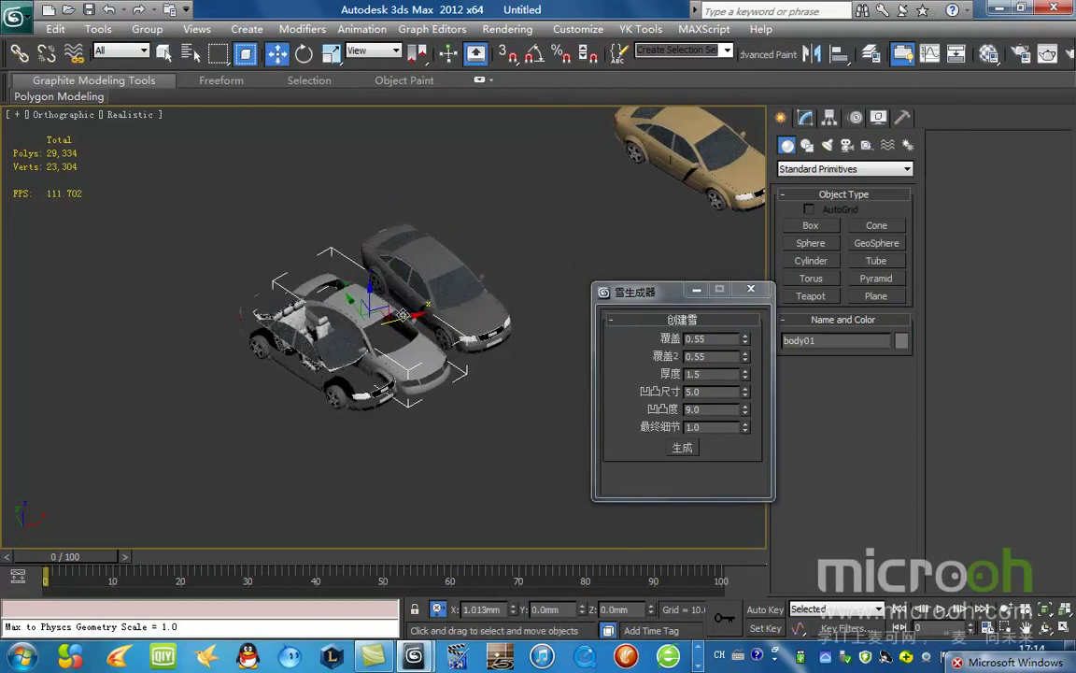
{"action": "key", "text": "ctrl+z"}
{"action": "key", "text": "alt+q"}
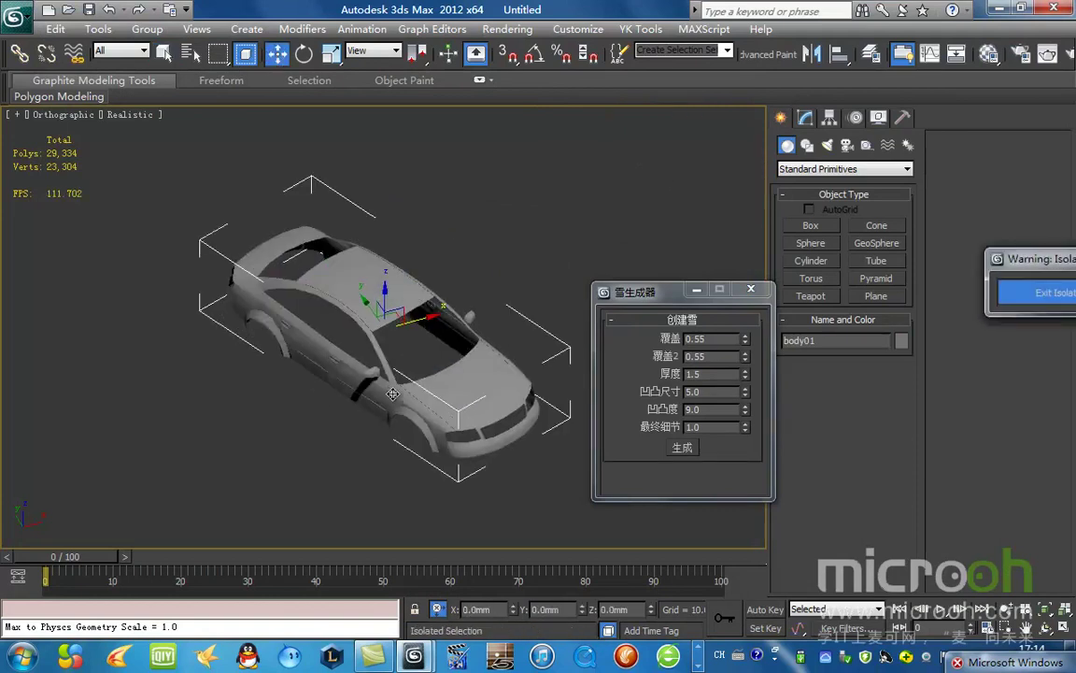
Step: Examine the isolated car body in wireframe and check its object properties, including dimensions and face count
{"action": "middle_click_drag", "start_coordinate": [352, 355], "coordinate": [309, 299]}
{"action": "scroll", "coordinate": [303, 281], "scroll_direction": "up", "scroll_amount": 2}
{"action": "key", "text": "F3"}
{"action": "right_click", "coordinate": [474, 250]}
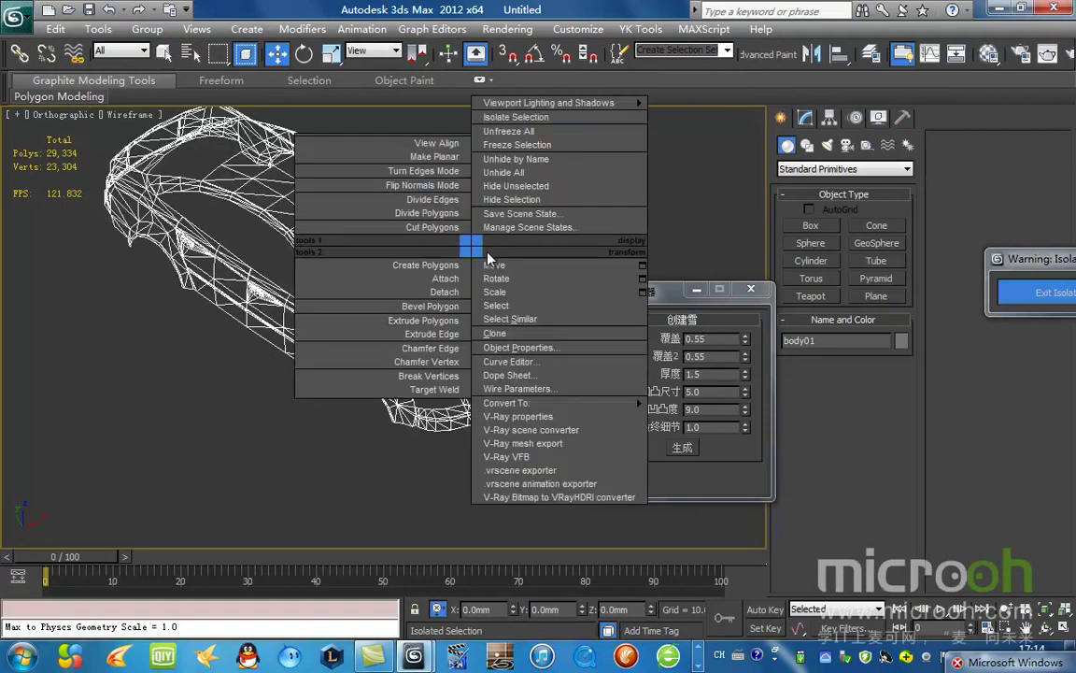
{"action": "left_click", "coordinate": [556, 348]}
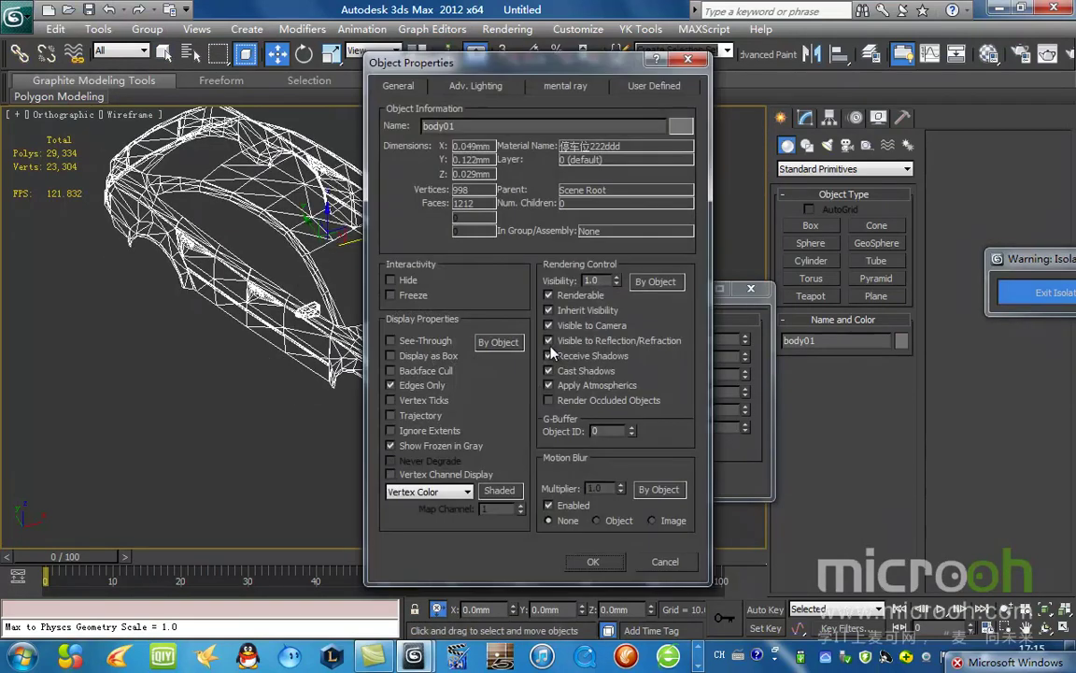
{"action": "left_click", "coordinate": [657, 564]}
{"action": "left_click", "coordinate": [485, 214]}
{"action": "scroll", "coordinate": [364, 411], "scroll_direction": "down", "scroll_amount": 2}
{"action": "key", "text": "F3"}
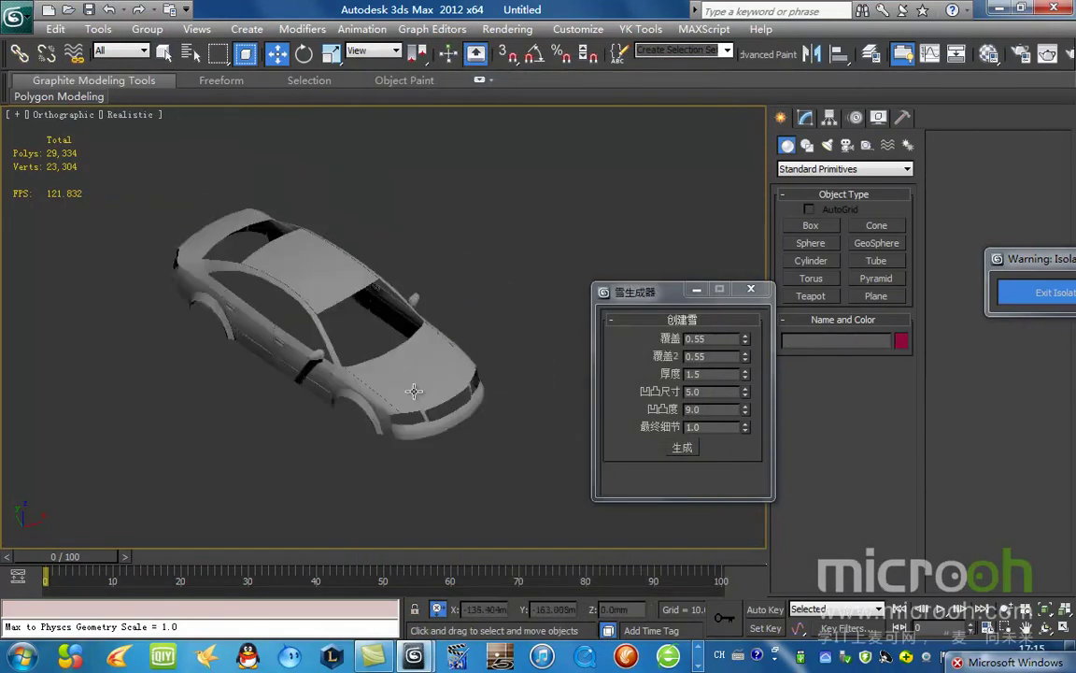
Step: Generate snow on the isolated car body with the snow generator's current settings and inspect the resulting mesh
{"action": "left_click", "coordinate": [402, 378]}
{"action": "left_click_drag", "start_coordinate": [639, 291], "coordinate": [621, 205]}
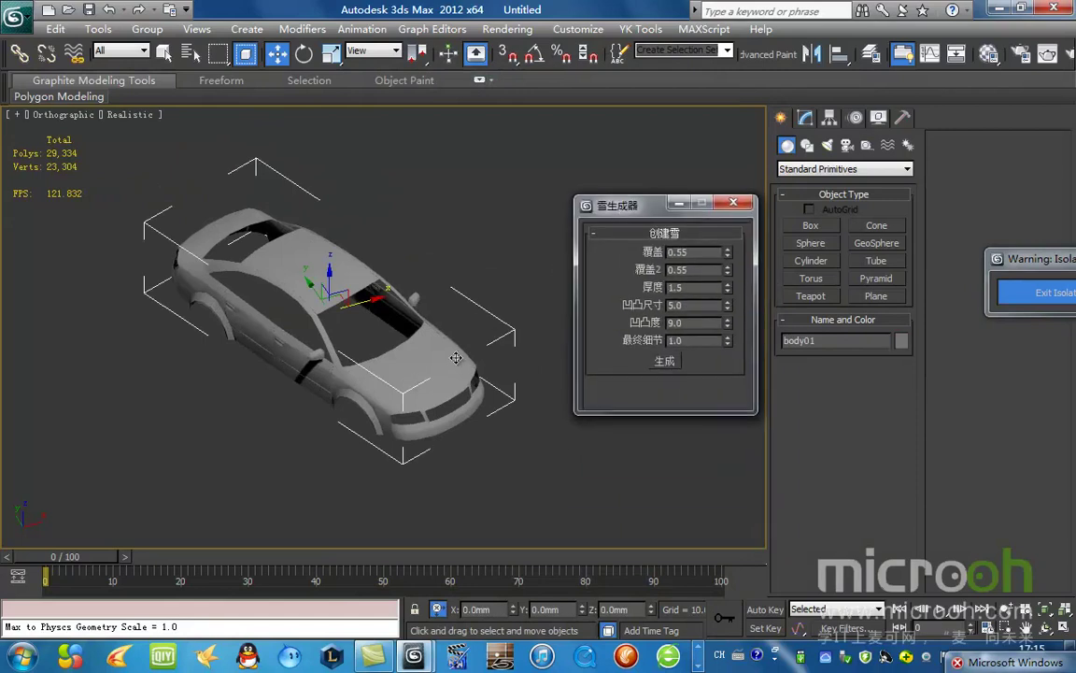
{"action": "middle_click_drag", "start_coordinate": [457, 361], "coordinate": [478, 353], "text": "alt"}
{"action": "left_click", "coordinate": [664, 361]}
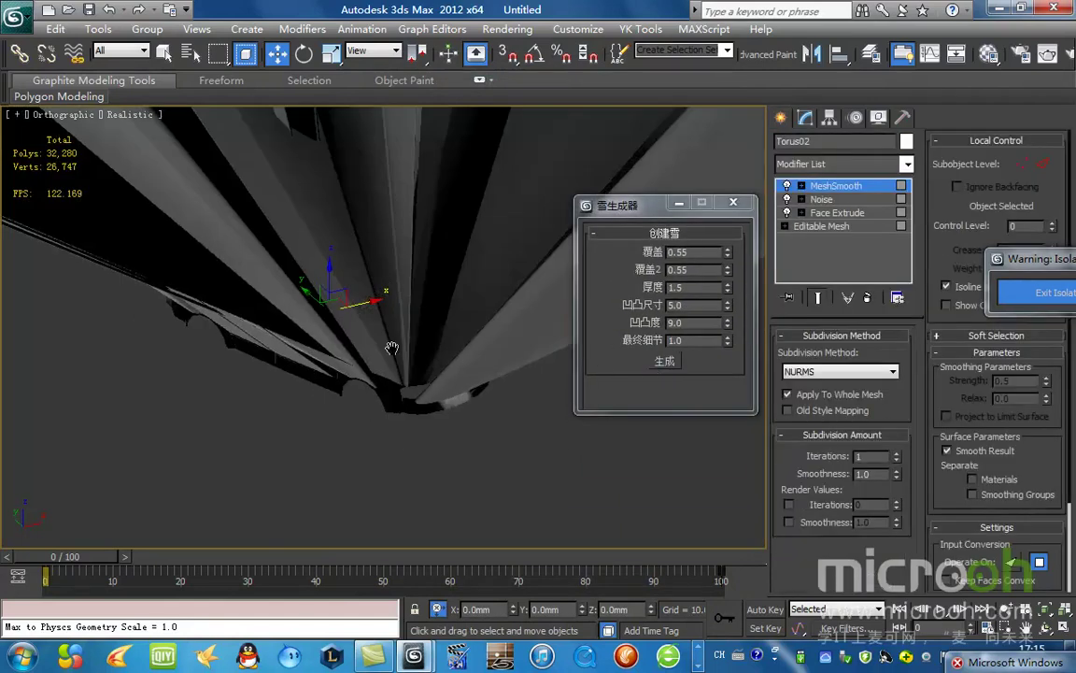
{"action": "scroll", "coordinate": [381, 374], "scroll_direction": "down", "scroll_amount": 3}
{"action": "scroll", "coordinate": [457, 221], "scroll_direction": "up", "scroll_amount": 2}
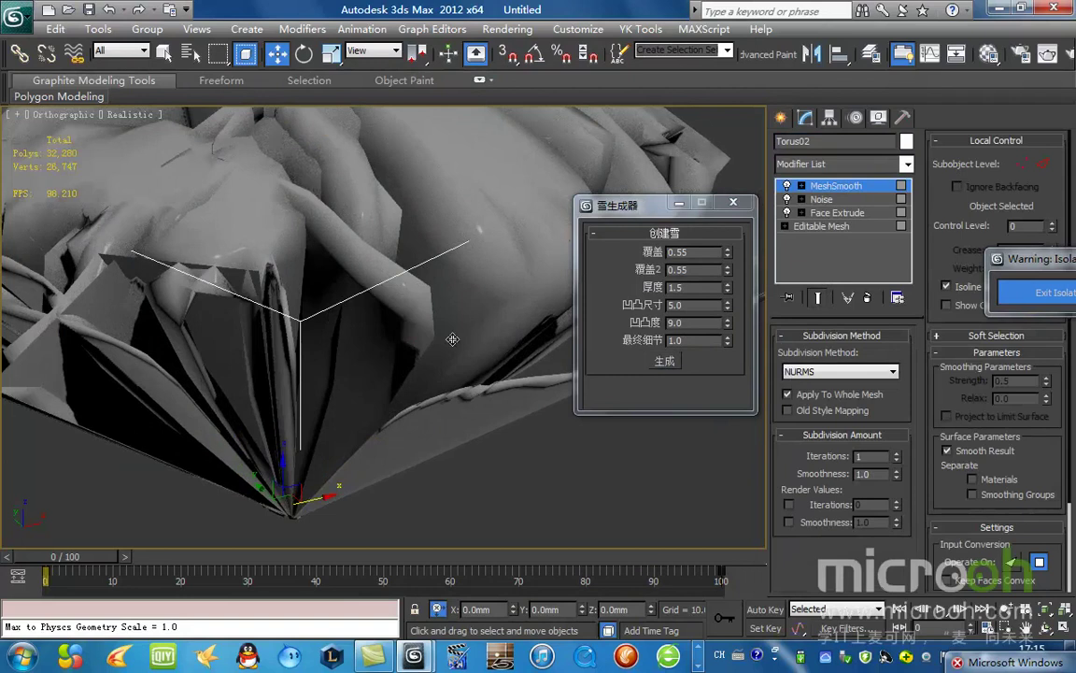
{"action": "scroll", "coordinate": [430, 281], "scroll_direction": "down", "scroll_amount": 4}
{"action": "scroll", "coordinate": [427, 300], "scroll_direction": "up", "scroll_amount": 4}
Step: Set the diffuse color of the 01 - Default material to white
{"action": "key", "text": "m"}
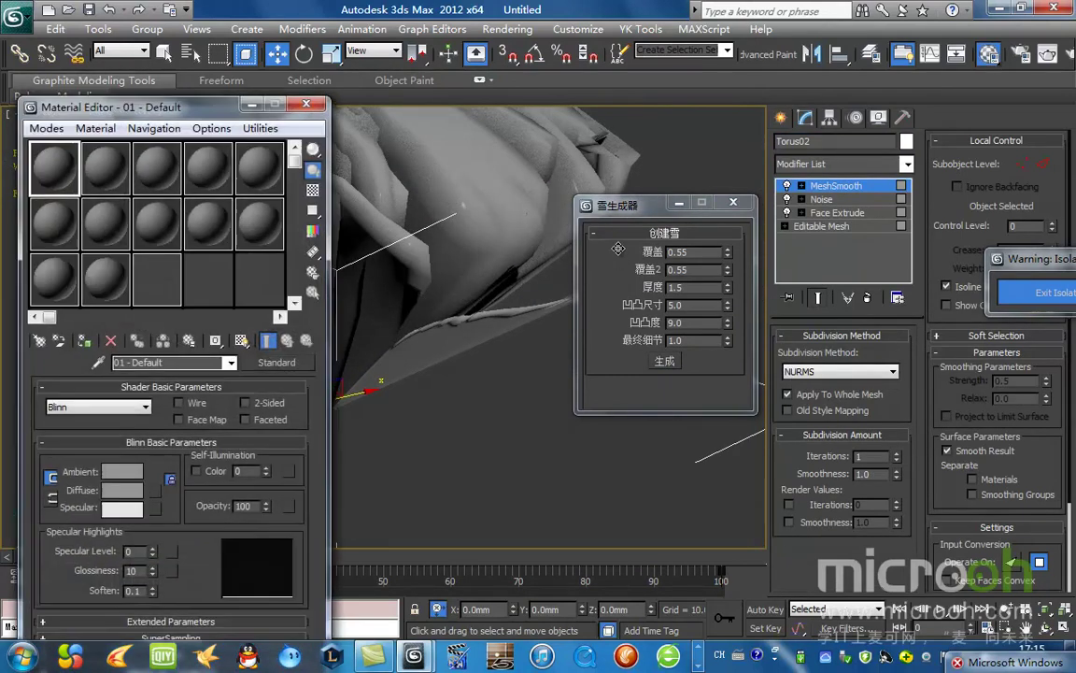
{"action": "left_click", "coordinate": [84, 341]}
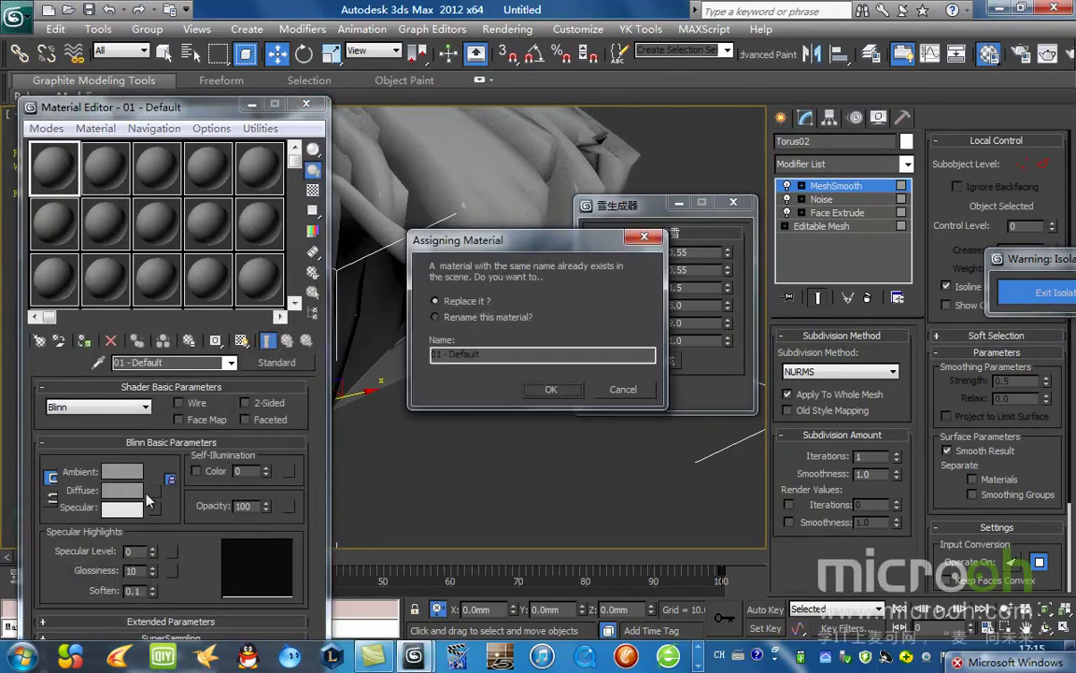
{"action": "left_click", "coordinate": [623, 394]}
{"action": "left_click", "coordinate": [122, 489]}
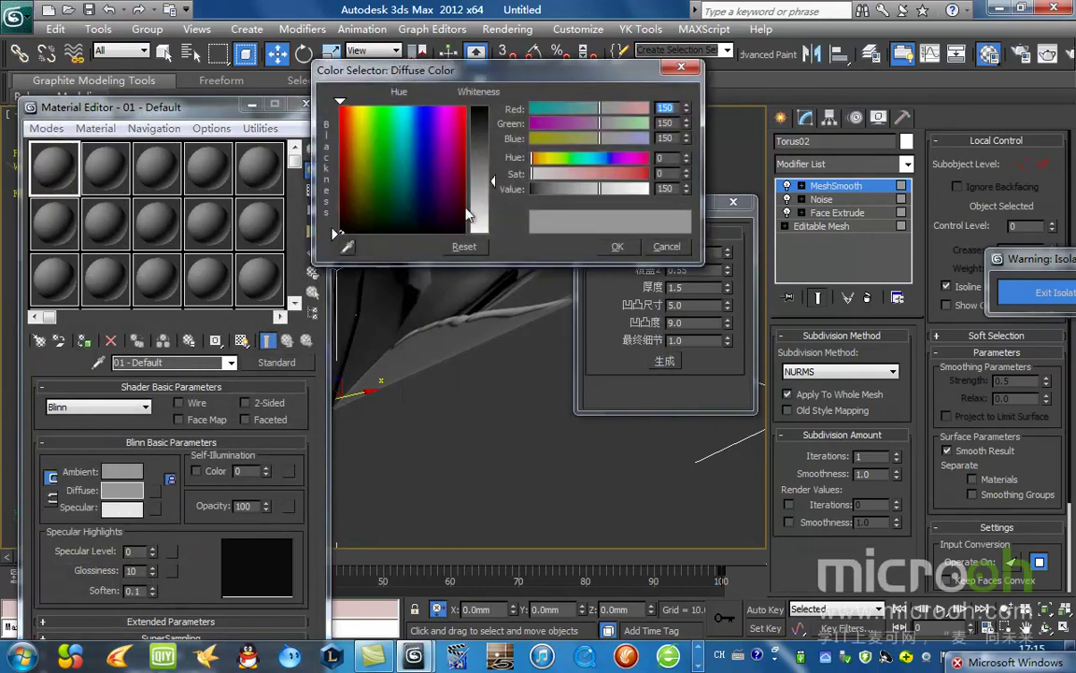
{"action": "left_click_drag", "start_coordinate": [488, 210], "coordinate": [490, 241]}
{"action": "left_click", "coordinate": [617, 246]}
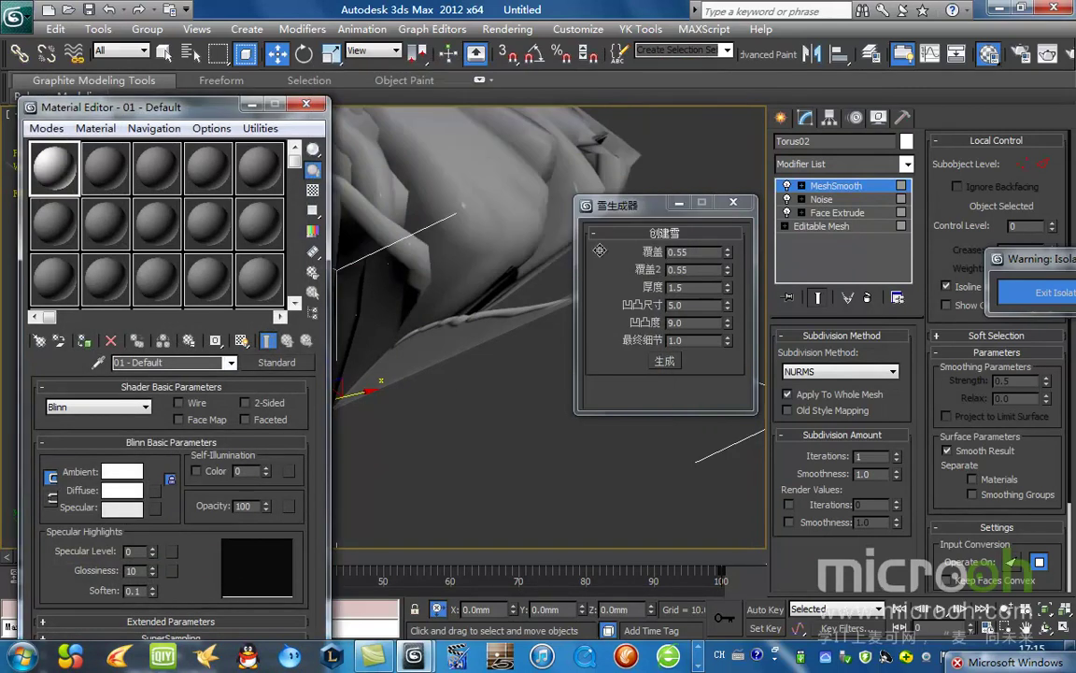
Step: Assign the white material to the snow under the new name 01 - Defaultaa and minimize the material editor
{"action": "left_click", "coordinate": [85, 342]}
{"action": "left_click", "coordinate": [462, 318]}
{"action": "type", "text": "aultaa"}
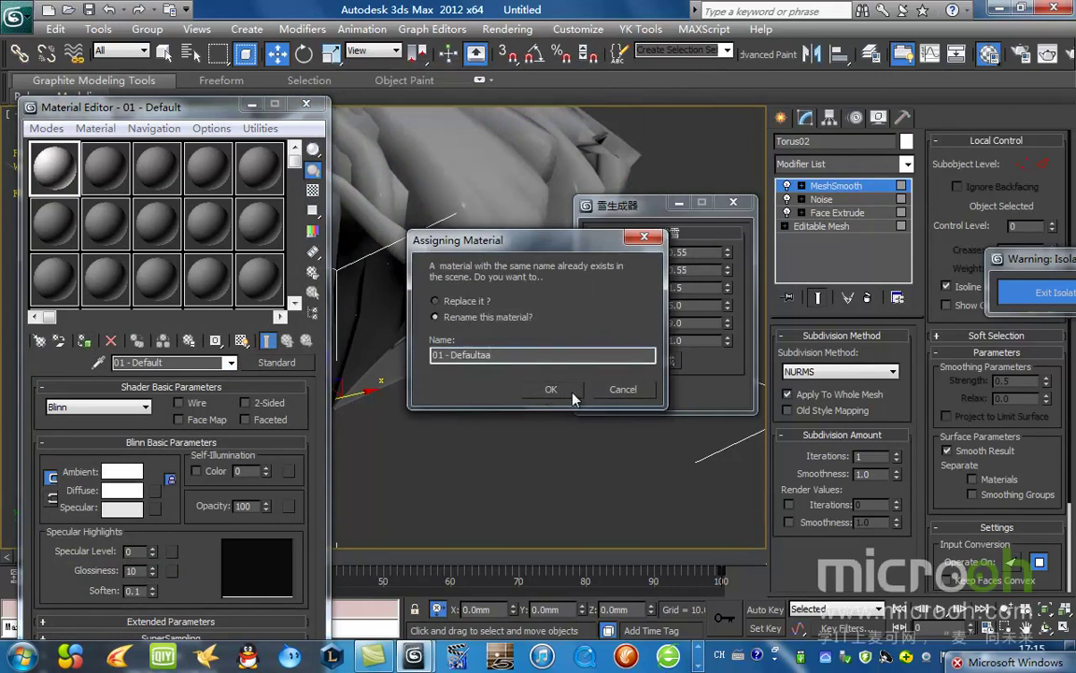
{"action": "left_click", "coordinate": [572, 394]}
{"action": "left_click", "coordinate": [253, 108]}
Step: Set the snow's Noise strength to 1.0 mm on the X, Y and Z axes
{"action": "middle_click_drag", "start_coordinate": [407, 320], "coordinate": [488, 344]}
{"action": "scroll", "coordinate": [487, 343], "scroll_direction": "down", "scroll_amount": 3}
{"action": "scroll", "coordinate": [487, 344], "scroll_direction": "up", "scroll_amount": 3}
{"action": "left_click", "coordinate": [824, 200]}
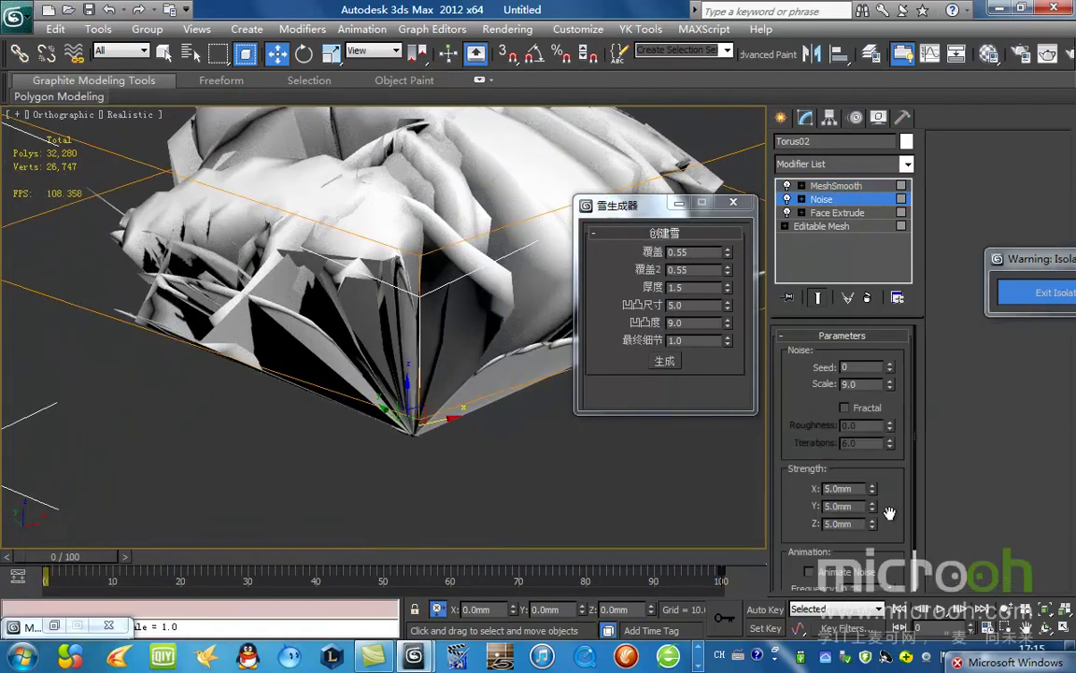
{"action": "type", "text": "1"}
{"action": "key", "text": "Tab"}
{"action": "type", "text": "1"}
{"action": "key", "text": "Tab"}
{"action": "type", "text": "1"}
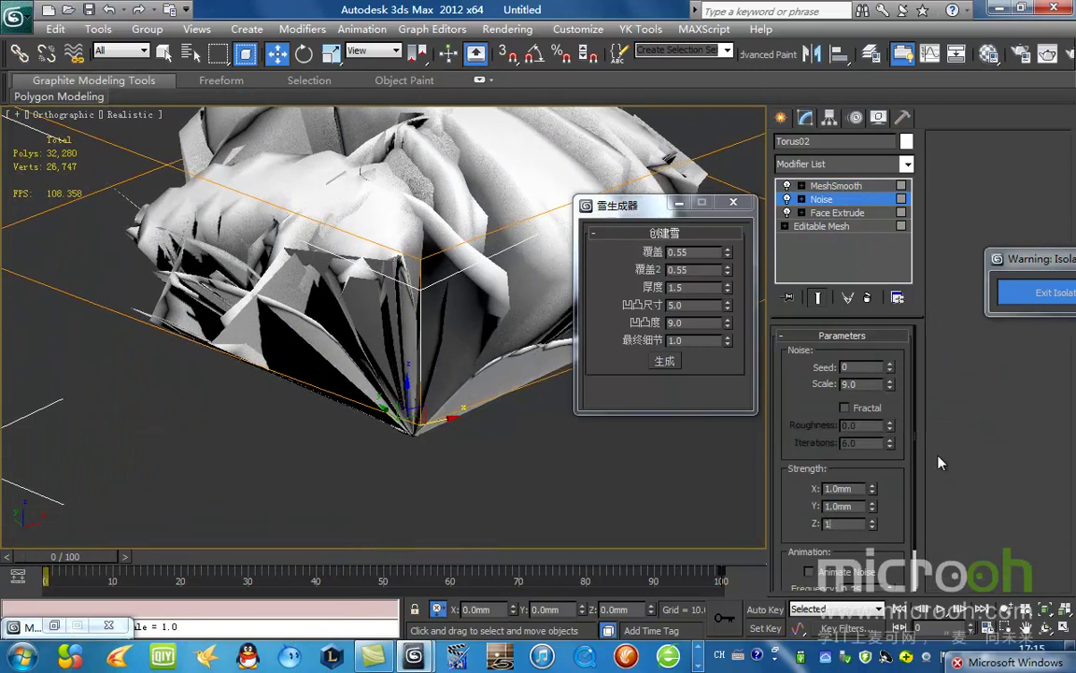
{"action": "key", "text": "Return"}
{"action": "middle_click_drag", "start_coordinate": [374, 420], "coordinate": [341, 392], "text": "alt"}
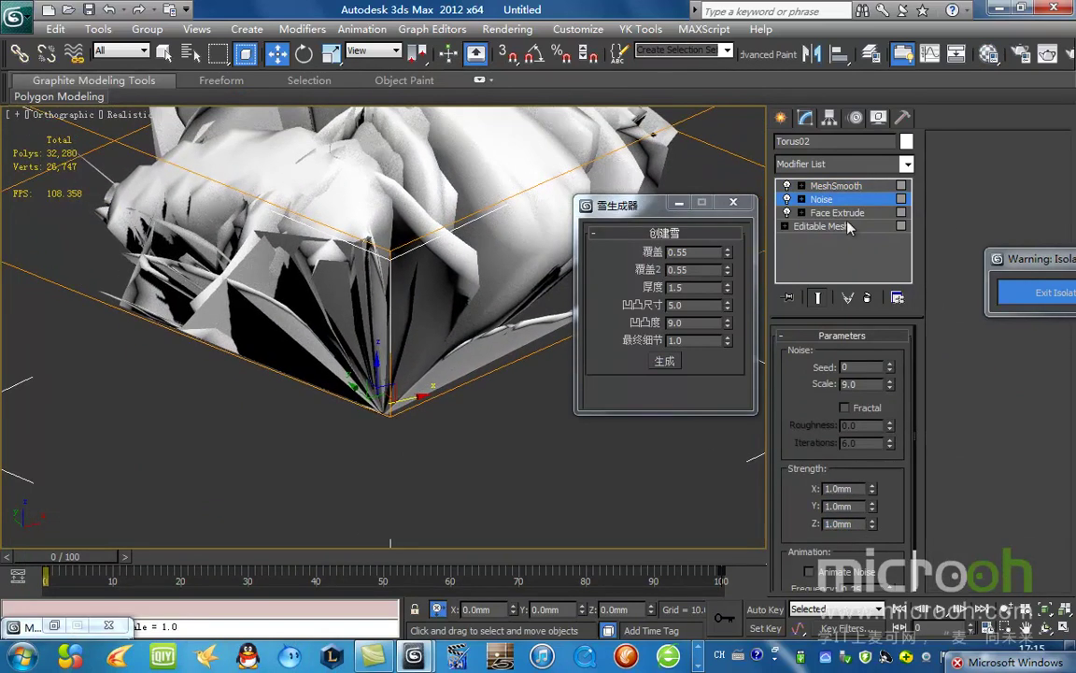
Step: Reduce the snow's Face Extrude amount to 0.03
{"action": "left_click", "coordinate": [821, 226]}
{"action": "left_click", "coordinate": [837, 212]}
{"action": "left_click_drag", "start_coordinate": [879, 372], "coordinate": [857, 453]}
{"action": "scroll", "coordinate": [336, 437], "scroll_direction": "up", "scroll_amount": 8}
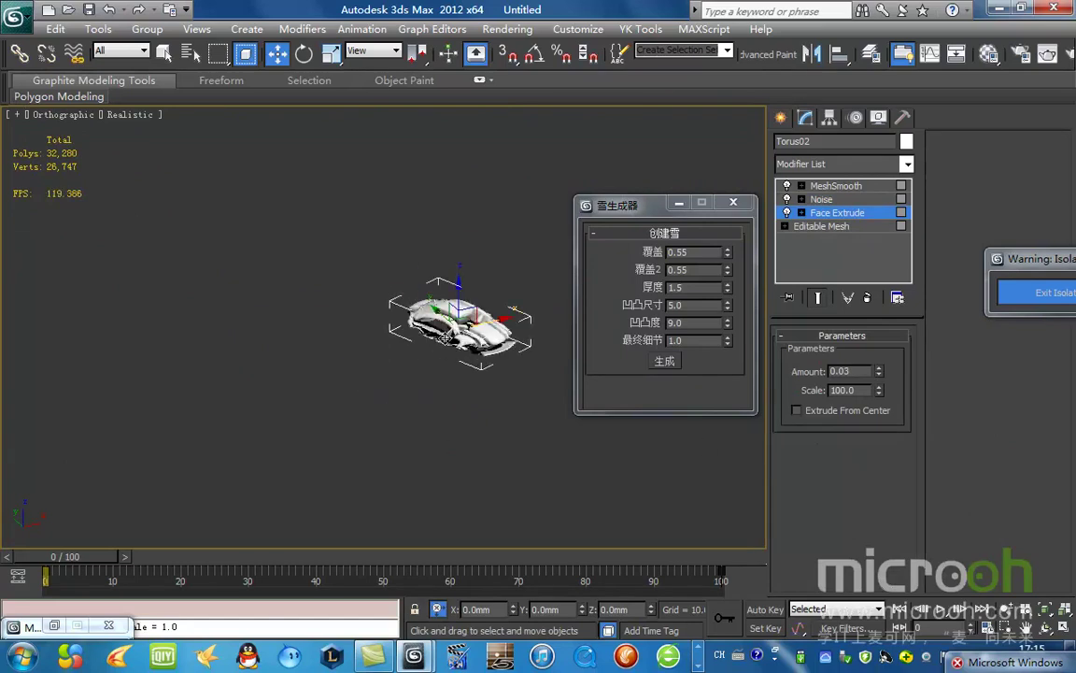
Step: Display edged faces on the snow and lower its Face Extrude amount to 0.02
{"action": "middle_click_drag", "start_coordinate": [486, 327], "coordinate": [250, 357]}
{"action": "scroll", "coordinate": [251, 358], "scroll_direction": "up", "scroll_amount": 3}
{"action": "key", "text": "F4"}
{"action": "key", "text": "F4"}
{"action": "key", "text": "F4"}
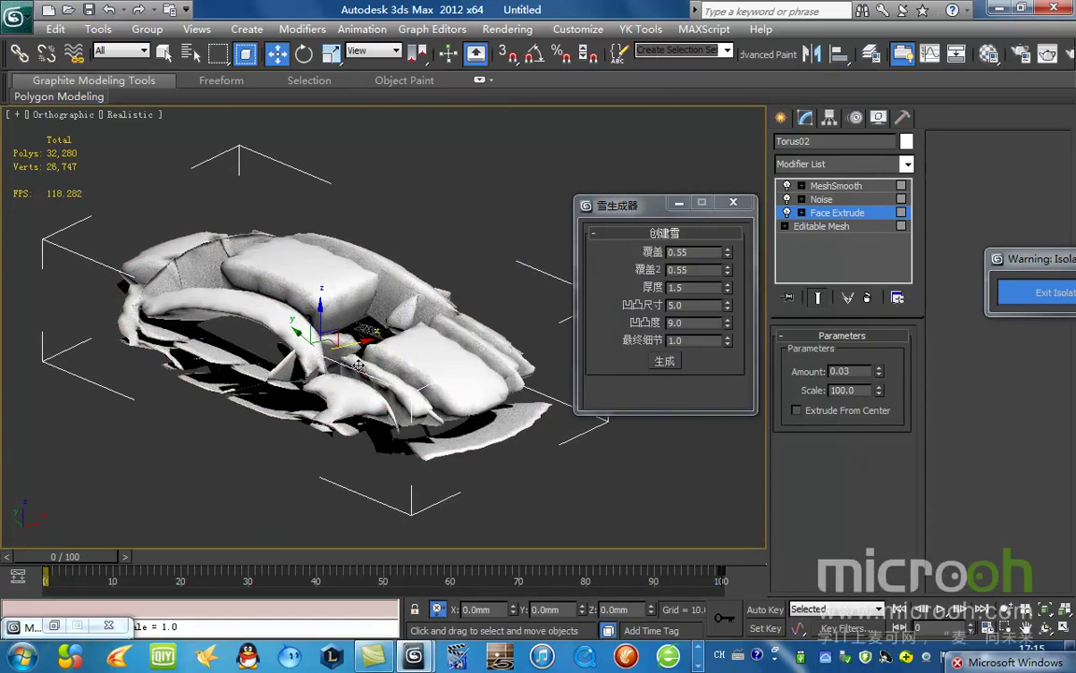
{"action": "middle_click_drag", "start_coordinate": [432, 381], "coordinate": [376, 370], "text": "alt"}
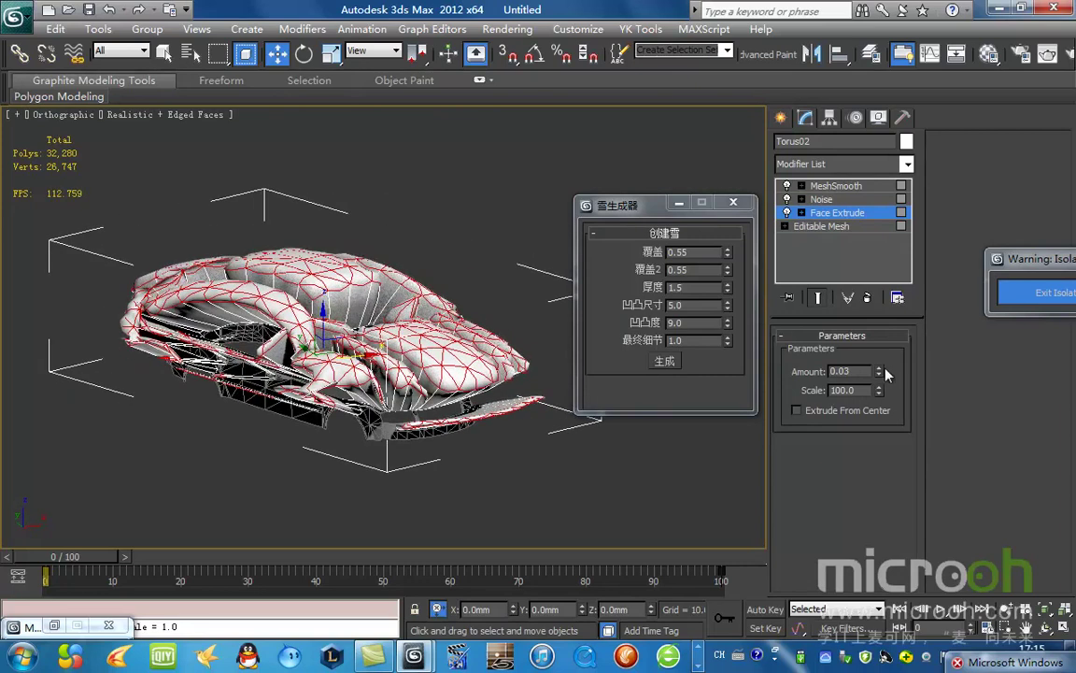
{"action": "left_click_drag", "start_coordinate": [881, 370], "coordinate": [878, 375]}
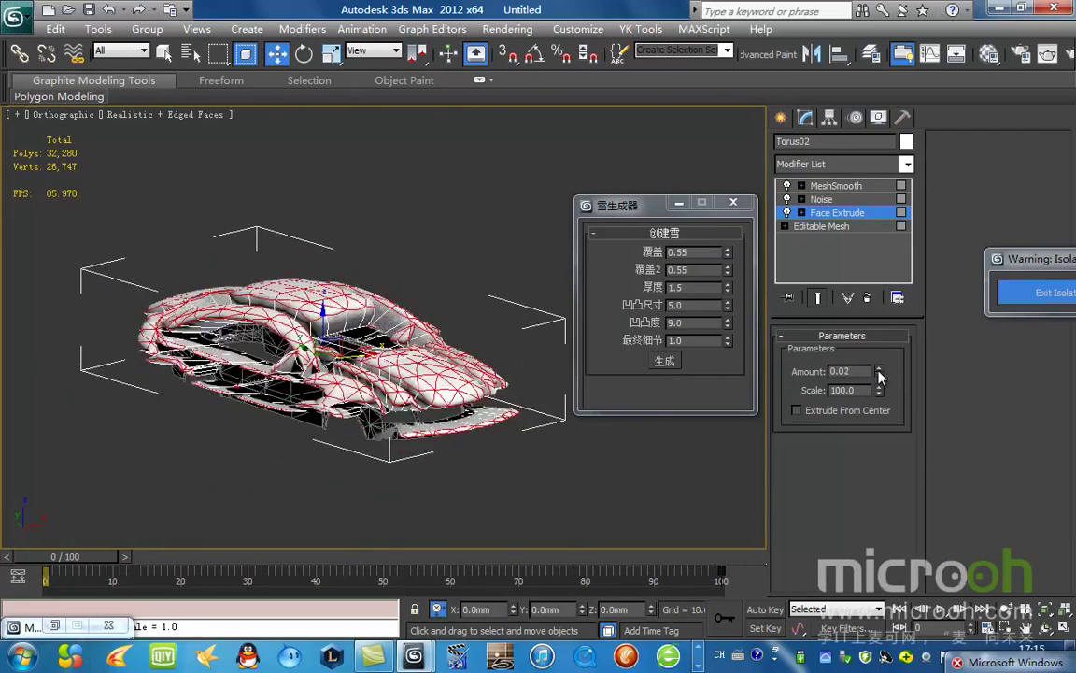
Step: Close the snow generator and delete the generated snow from the car body
{"action": "middle_click_drag", "start_coordinate": [432, 370], "coordinate": [355, 313], "text": "alt"}
{"action": "left_click", "coordinate": [737, 203]}
{"action": "left_click", "coordinate": [836, 186]}
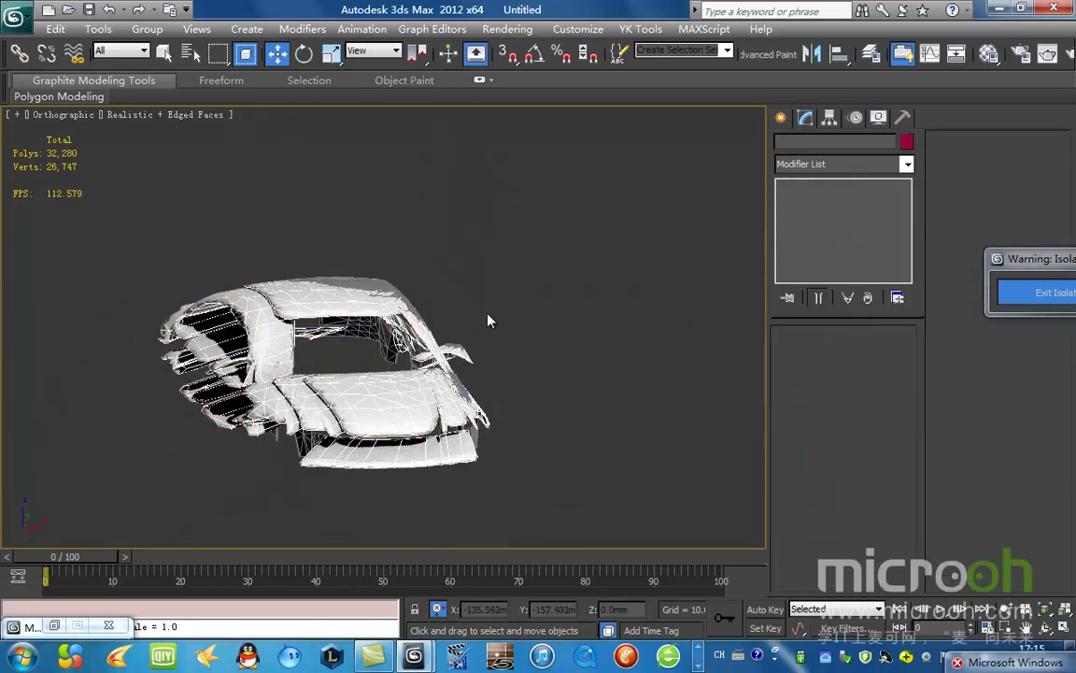
{"action": "scroll", "coordinate": [490, 314], "scroll_direction": "down", "scroll_amount": 4}
{"action": "key", "text": "Delete"}
Step: Exit isolation mode, turn off edged faces and frame all the cars
{"action": "left_click", "coordinate": [1042, 294]}
{"action": "scroll", "coordinate": [524, 303], "scroll_direction": "down", "scroll_amount": 5}
{"action": "middle_click_drag", "start_coordinate": [524, 302], "coordinate": [416, 399]}
{"action": "scroll", "coordinate": [402, 327], "scroll_direction": "down", "scroll_amount": 5}
{"action": "key", "text": "F4"}
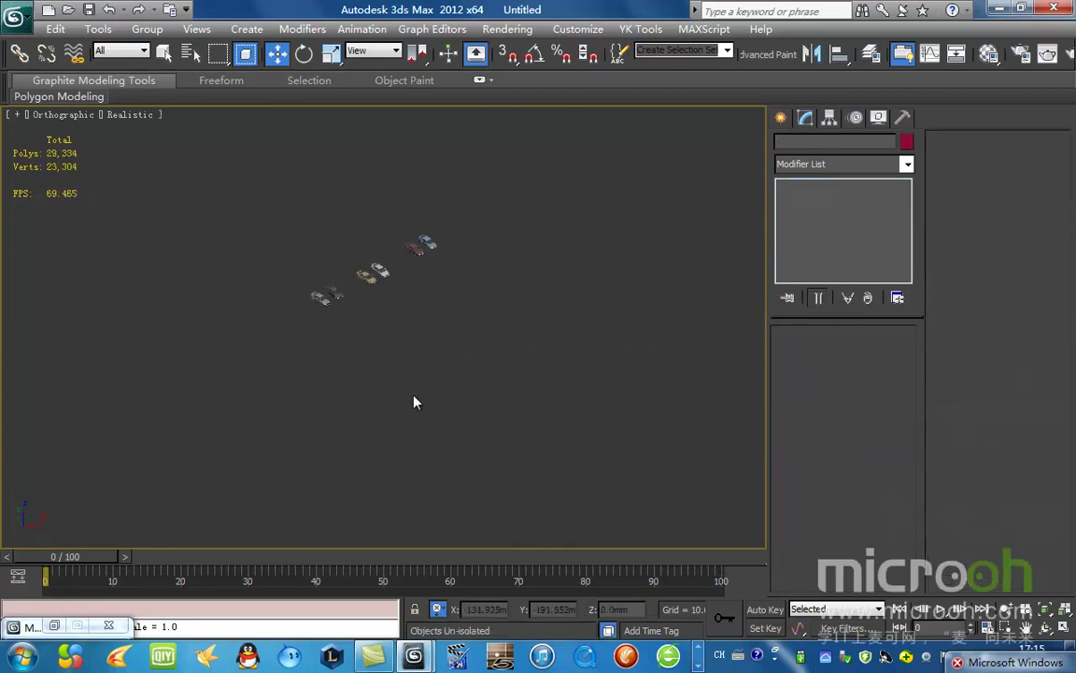
{"action": "key", "text": "z"}
Step: Check the units setup again and close it
{"action": "left_click", "coordinate": [578, 29]}
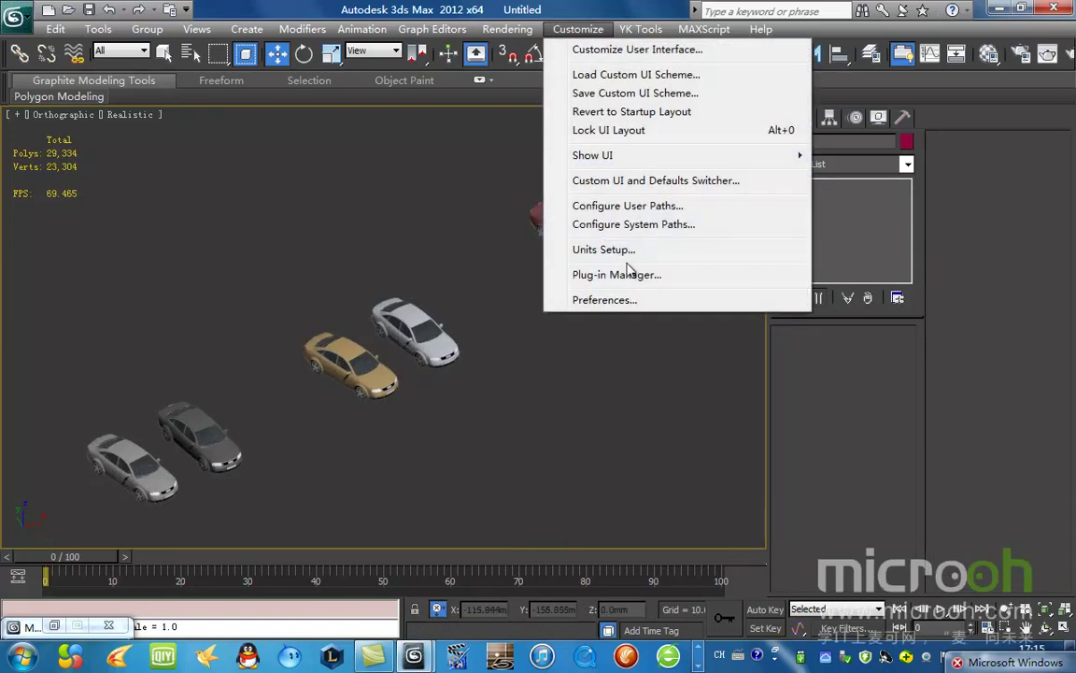
{"action": "left_click", "coordinate": [562, 249]}
{"action": "key", "text": "Return"}
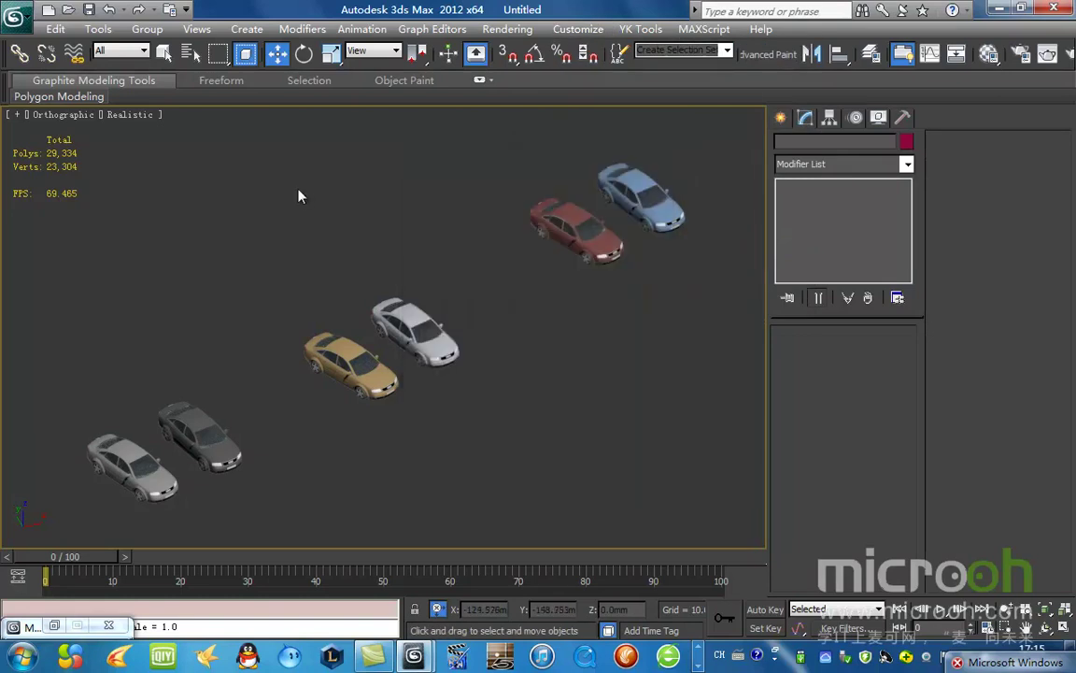
Step: Select all the cars and save them to the desktop, replacing the existing Untitled scene file
{"action": "key", "text": "ctrl+a"}
{"action": "left_click", "coordinate": [16, 16]}
{"action": "mouse_move", "coordinate": [75, 200]}
{"action": "left_click", "coordinate": [205, 67]}
{"action": "left_click", "coordinate": [117, 82]}
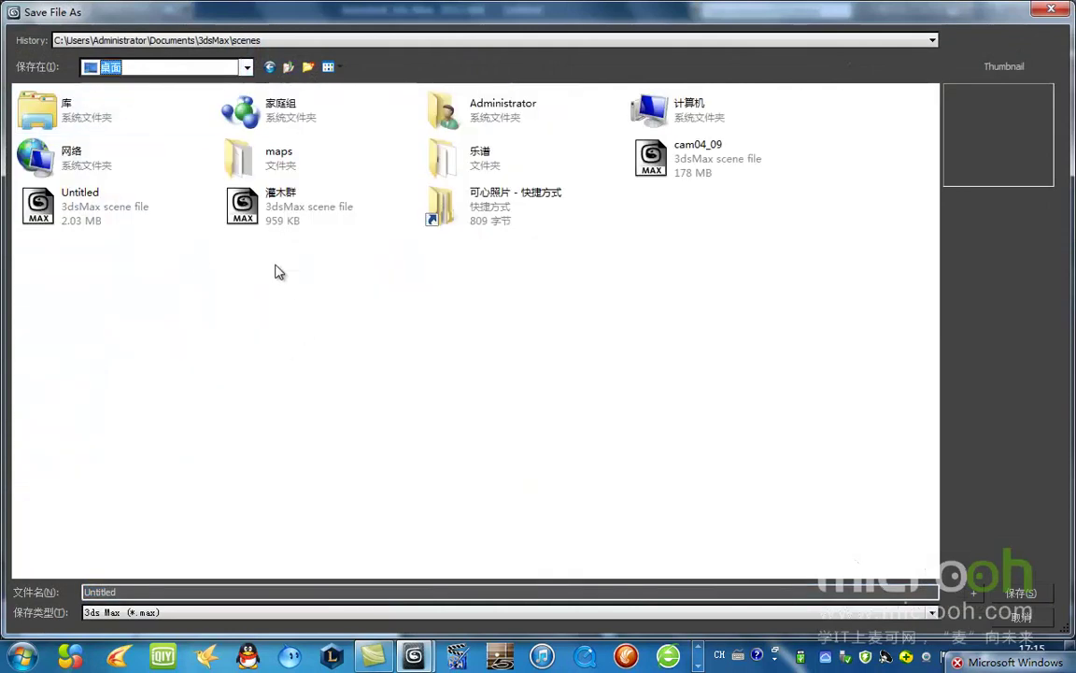
{"action": "double_click", "coordinate": [74, 187]}
{"action": "left_click", "coordinate": [592, 392]}
{"action": "left_click", "coordinate": [458, 233]}
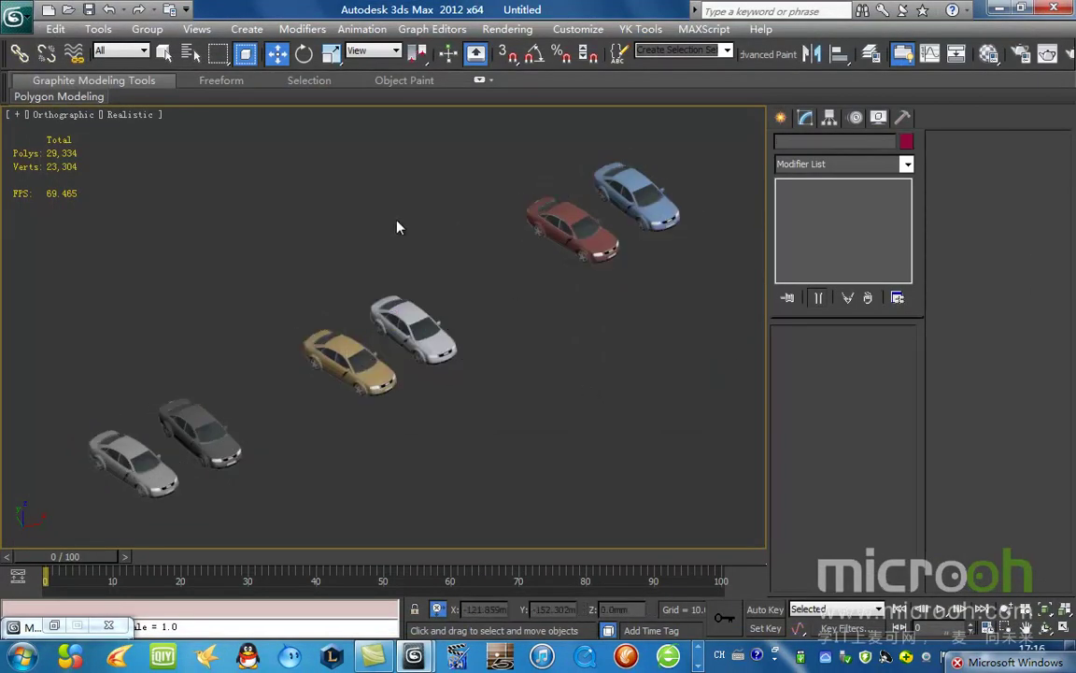
Step: Exit 3ds Max and answer the closing prompt
{"action": "left_click", "coordinate": [15, 15]}
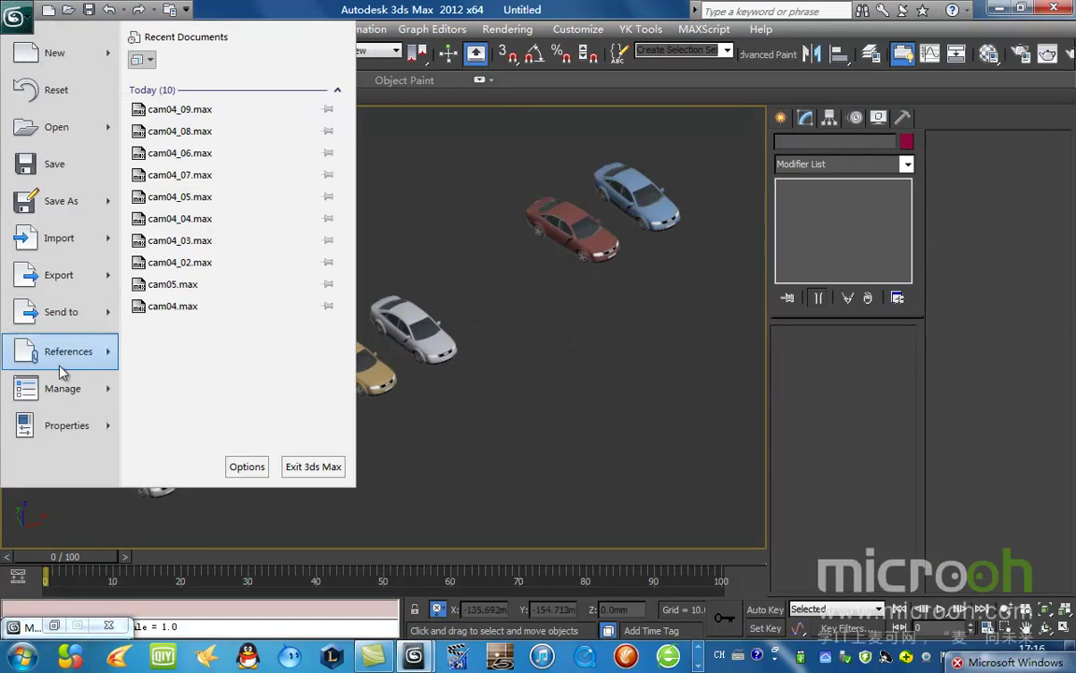
{"action": "left_click", "coordinate": [313, 466]}
{"action": "left_click", "coordinate": [553, 391]}
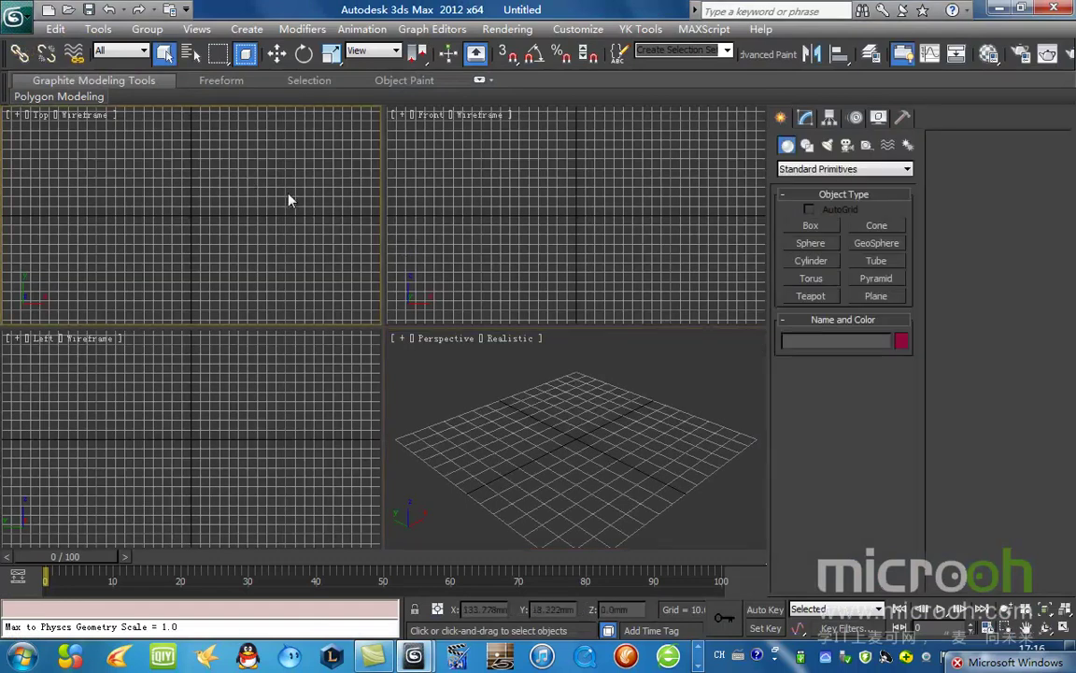
Step: Check the system unit scale in the units setup of the relaunched, empty 3ds Max session
{"action": "left_click", "coordinate": [579, 29]}
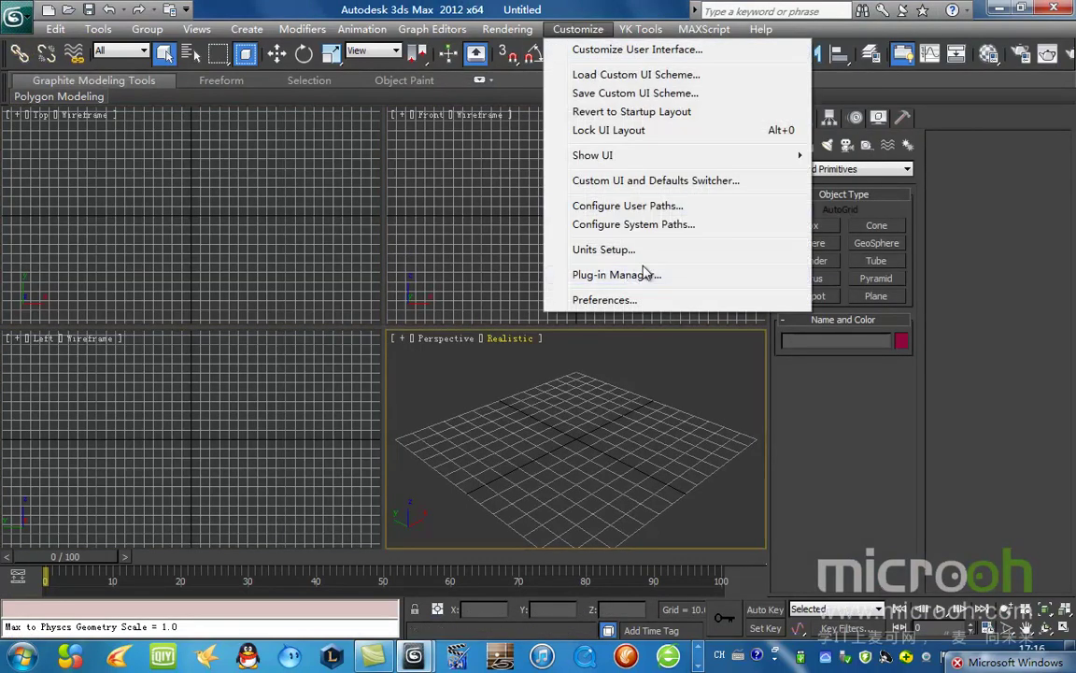
{"action": "left_click", "coordinate": [607, 249]}
{"action": "left_click", "coordinate": [497, 189]}
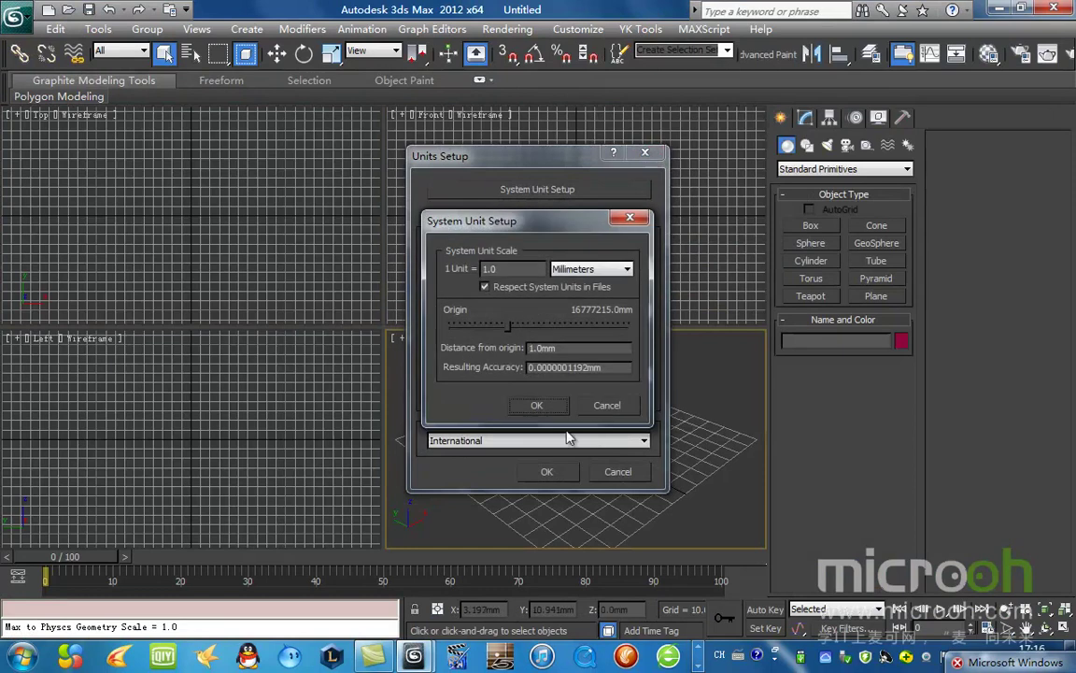
{"action": "left_click", "coordinate": [536, 399]}
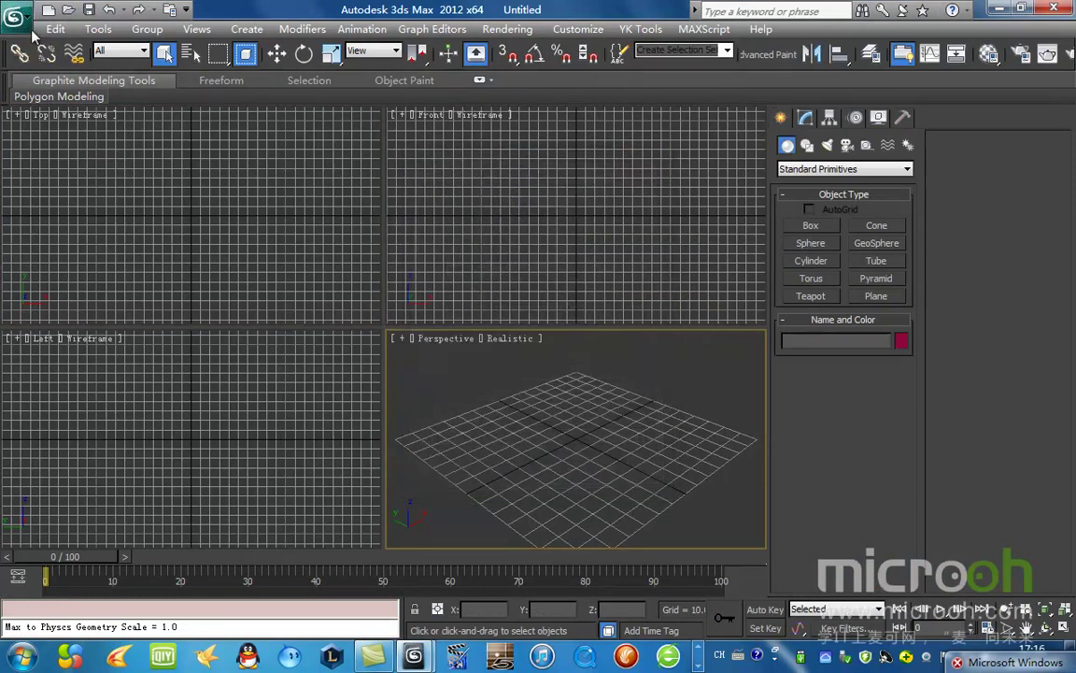
{"action": "left_click", "coordinate": [15, 15]}
{"action": "mouse_move", "coordinate": [83, 238]}
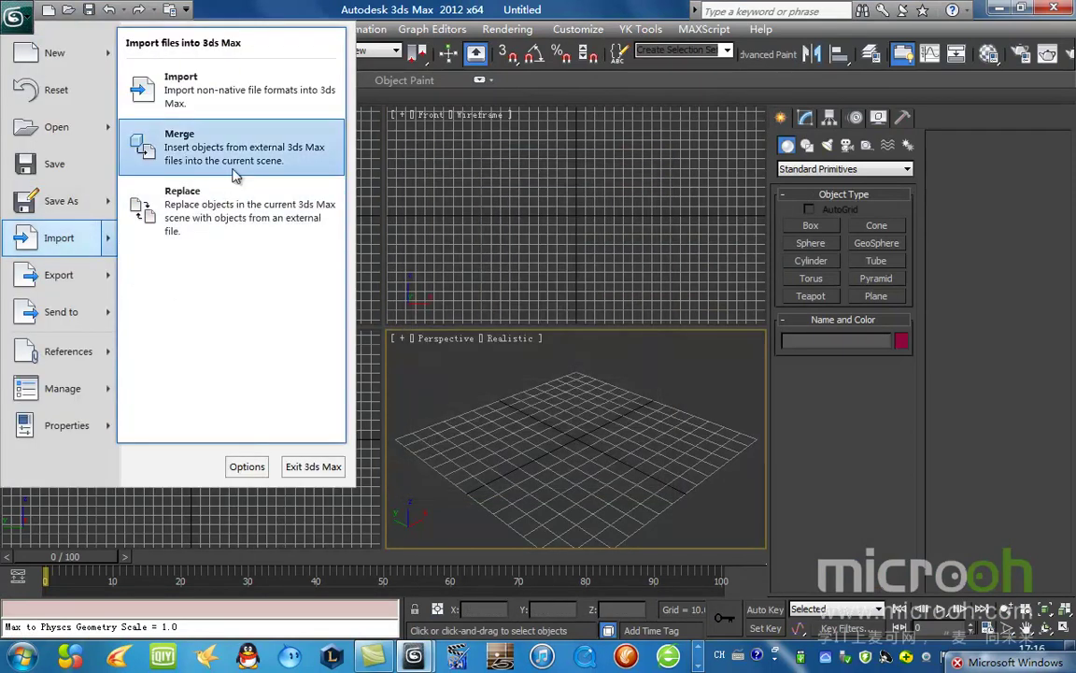
{"action": "left_click", "coordinate": [177, 140]}
{"action": "left_click", "coordinate": [154, 68]}
{"action": "left_click", "coordinate": [105, 86]}
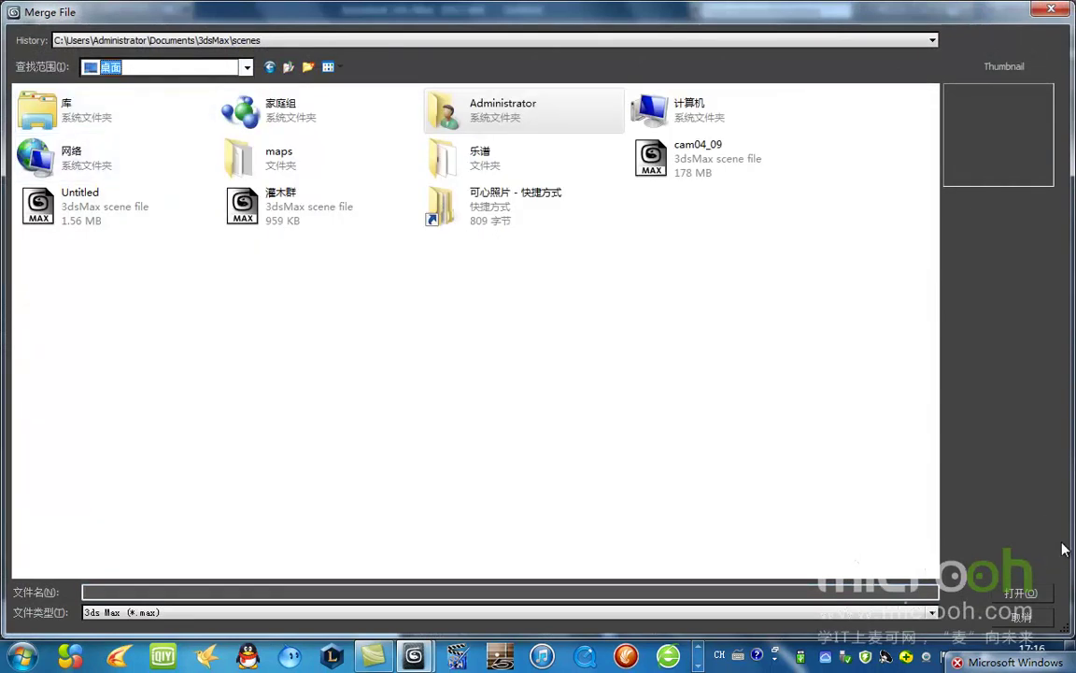
{"action": "left_click", "coordinate": [1020, 617]}
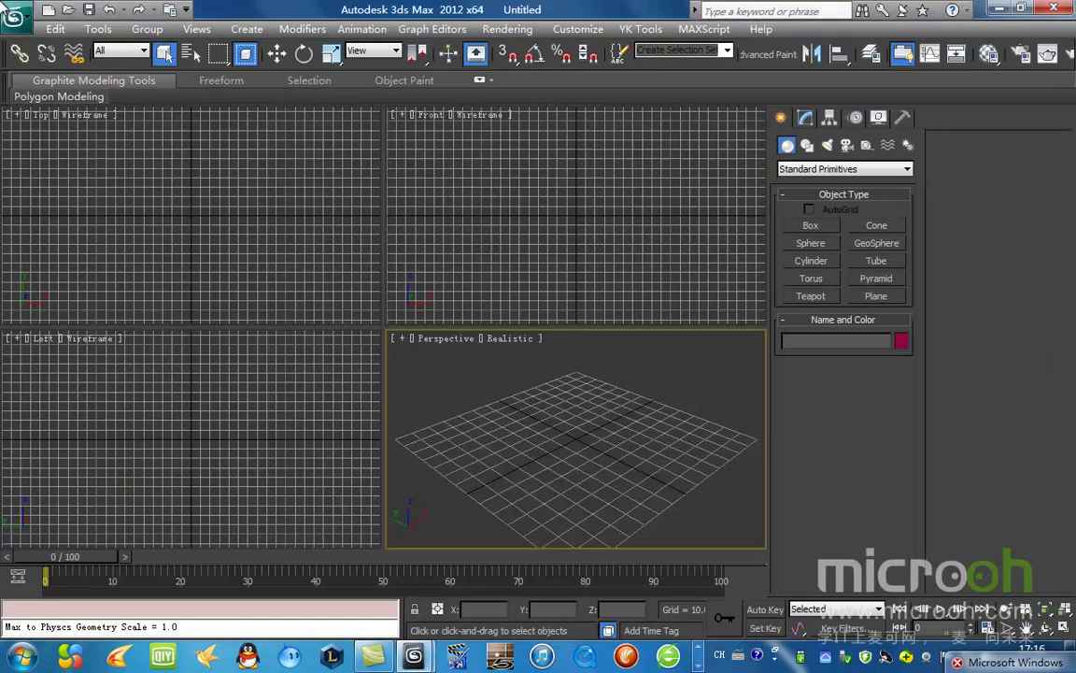
Step: Bring up the file browser for opening an existing scene
{"action": "left_click", "coordinate": [17, 19]}
{"action": "left_click", "coordinate": [54, 126]}
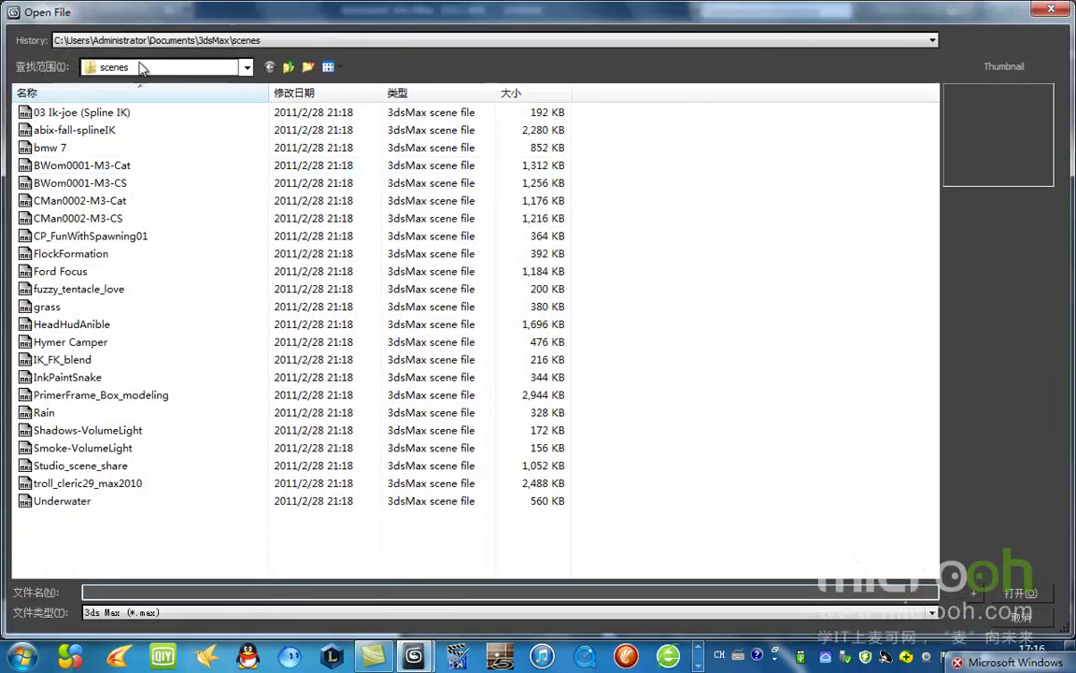